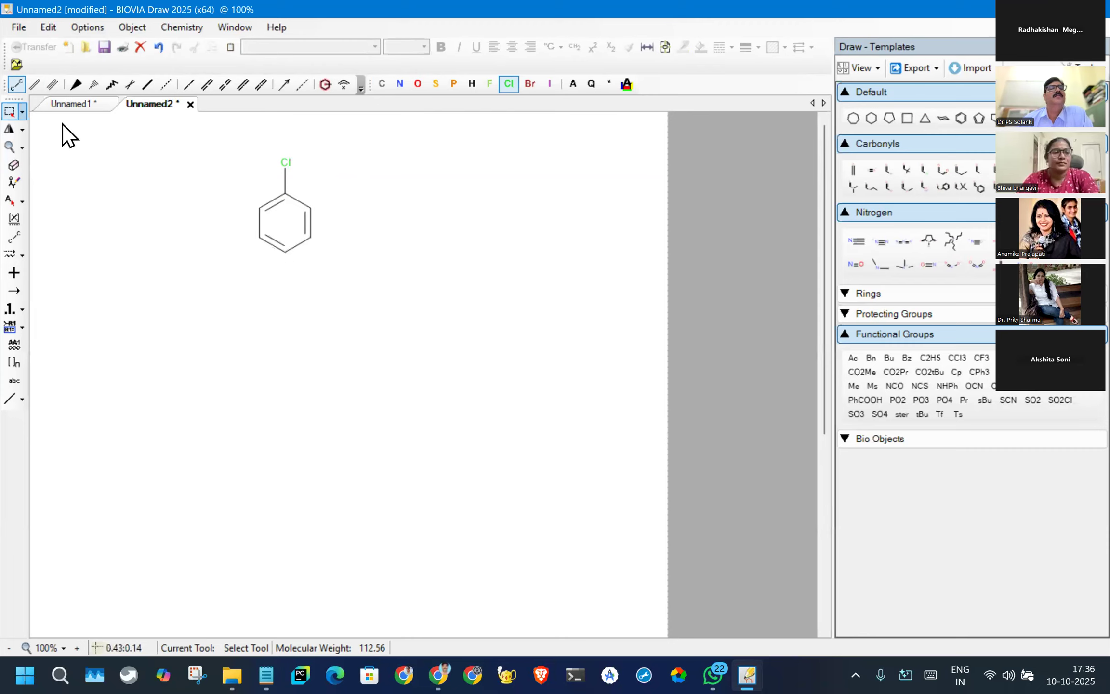
- Replace the lower-right and lower-left ring atoms of the chlorobenzene structure with oxygen
{"action": "left_click", "coordinate": [308, 239]}
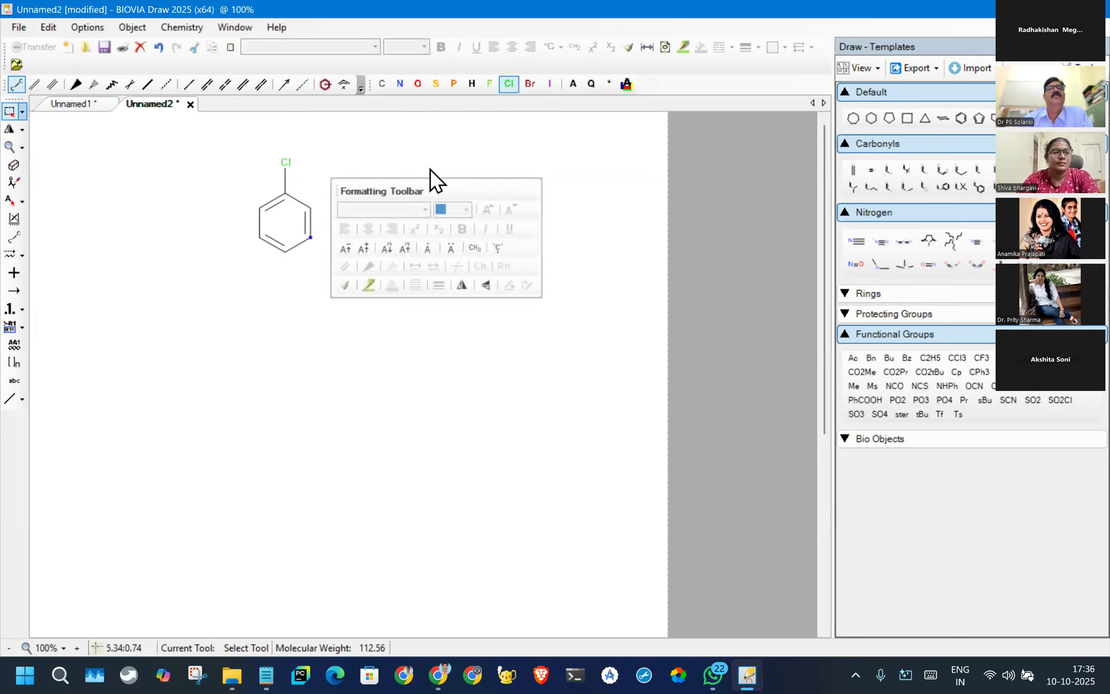
{"action": "left_click", "coordinate": [415, 86]}
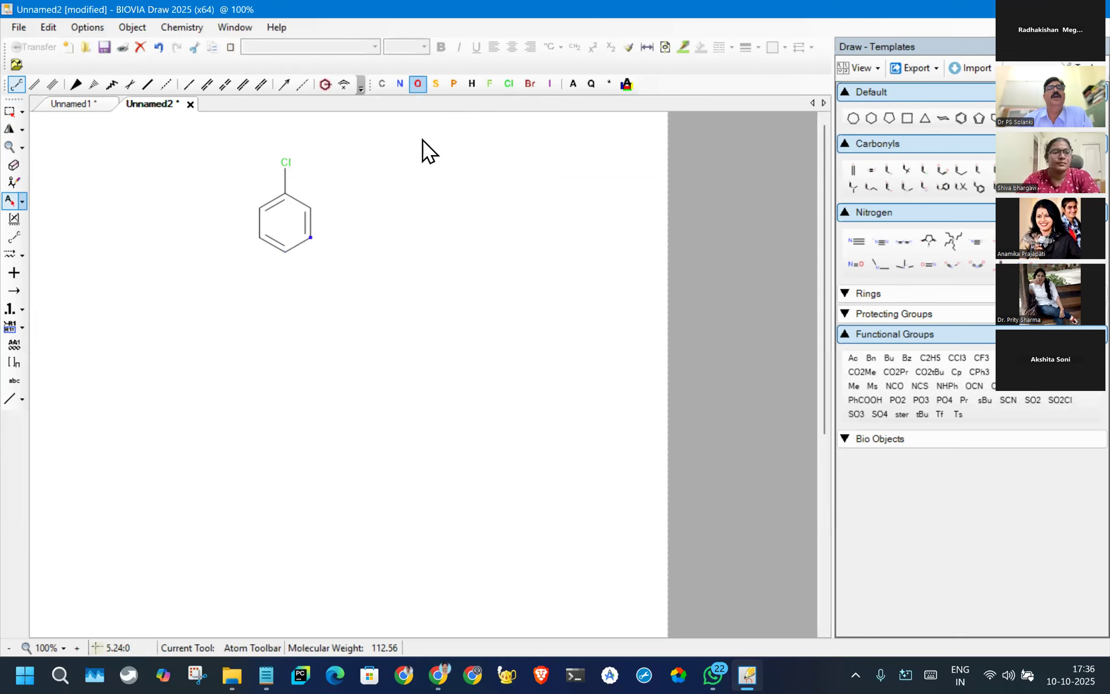
{"action": "left_click", "coordinate": [310, 238]}
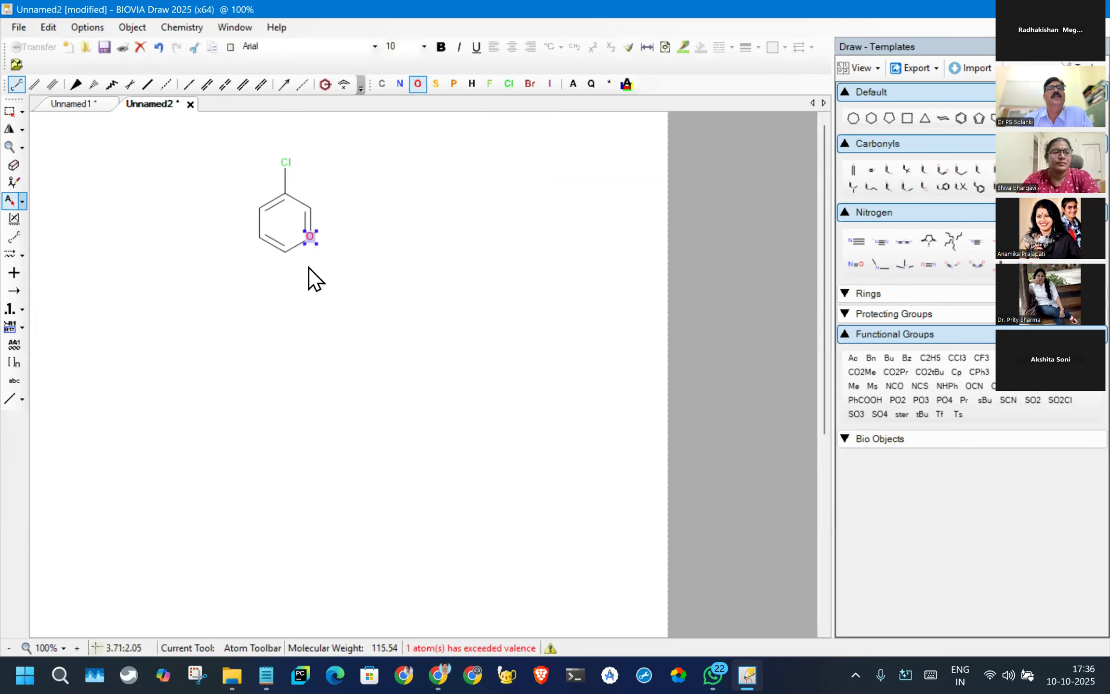
{"action": "left_click", "coordinate": [259, 239]}
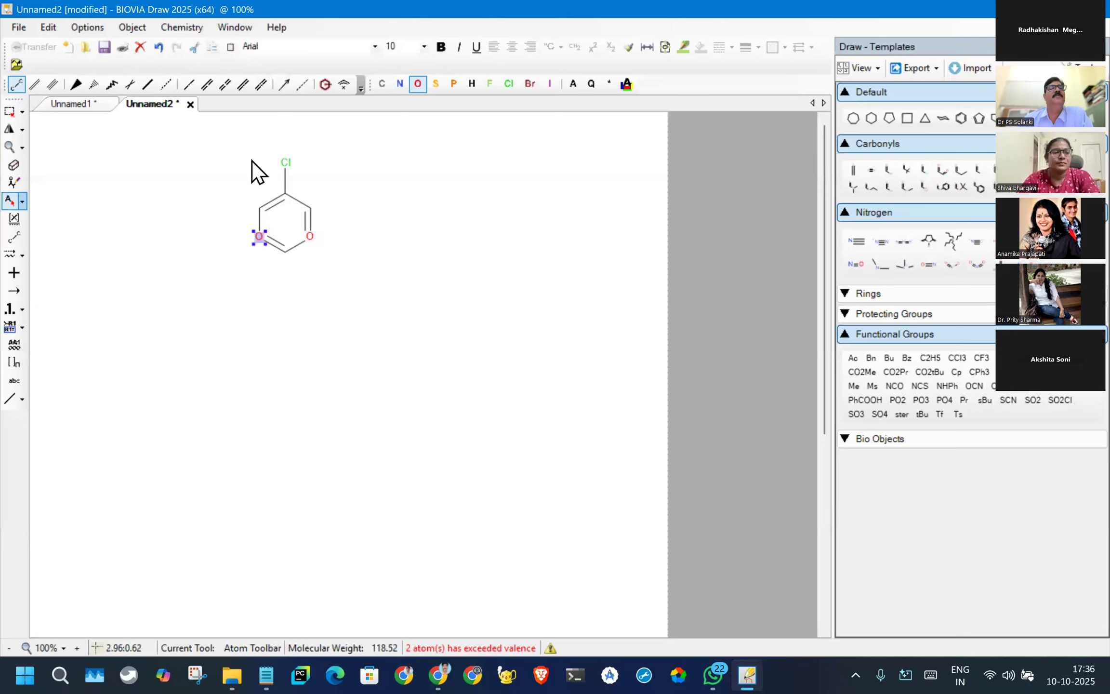
- Generate the IUPAC name of the whole chlorinated ring structure and place it just below the drawing
{"action": "left_click", "coordinate": [10, 112]}
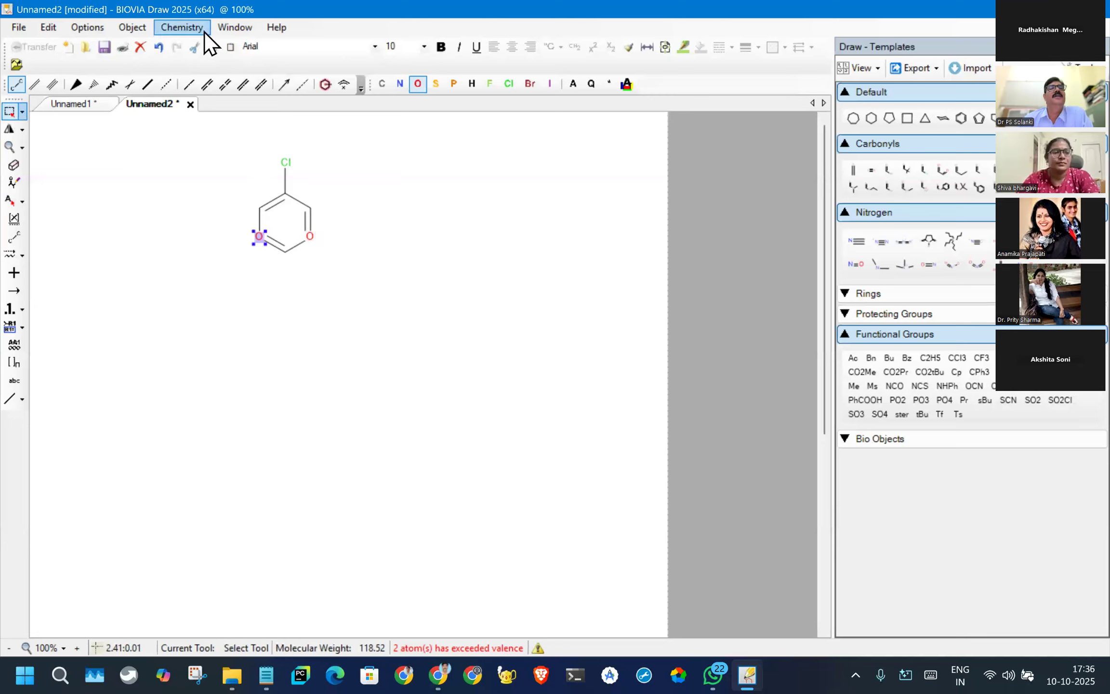
{"action": "left_click_drag", "start_coordinate": [157, 136], "coordinate": [373, 290]}
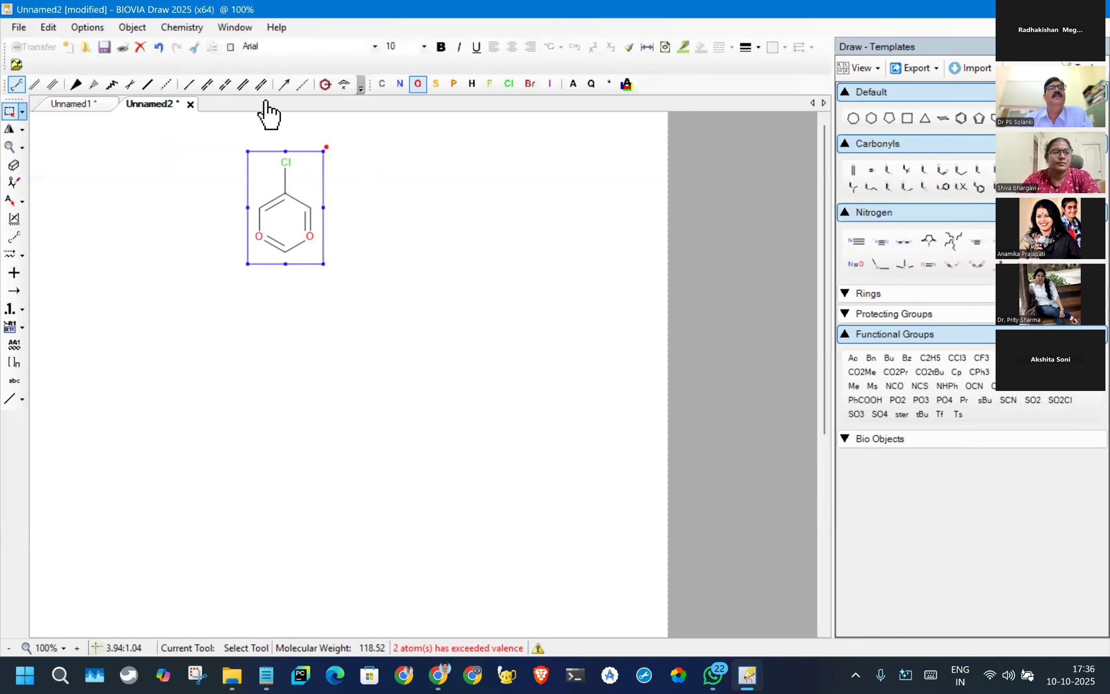
{"action": "left_click", "coordinate": [168, 28]}
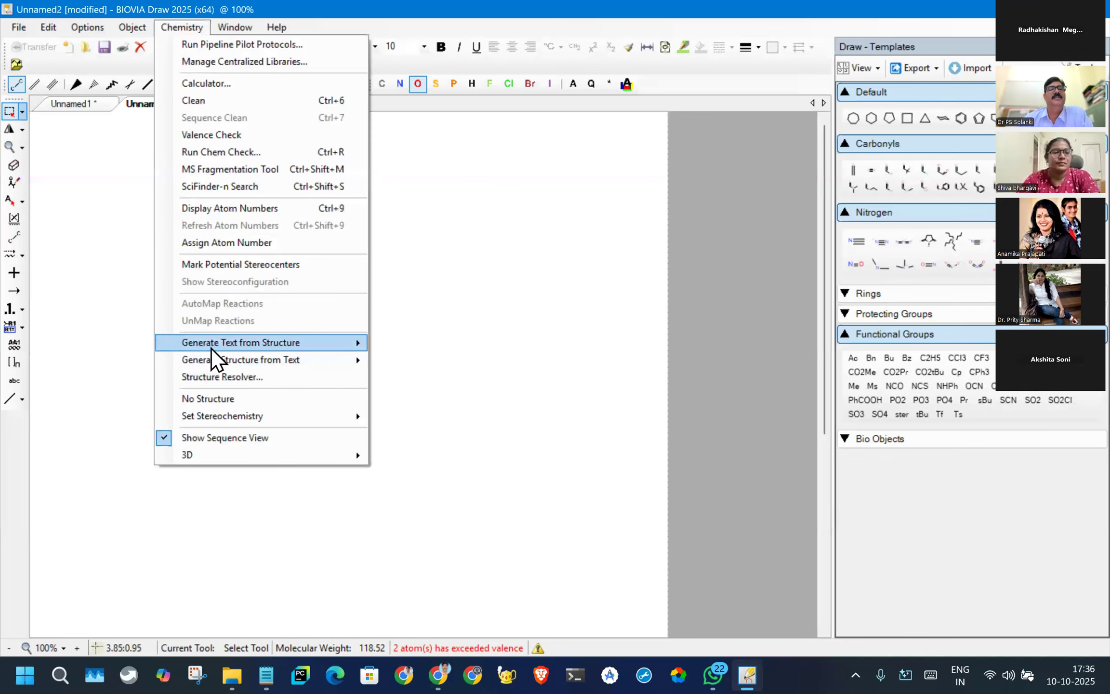
{"action": "mouse_move", "coordinate": [217, 342]}
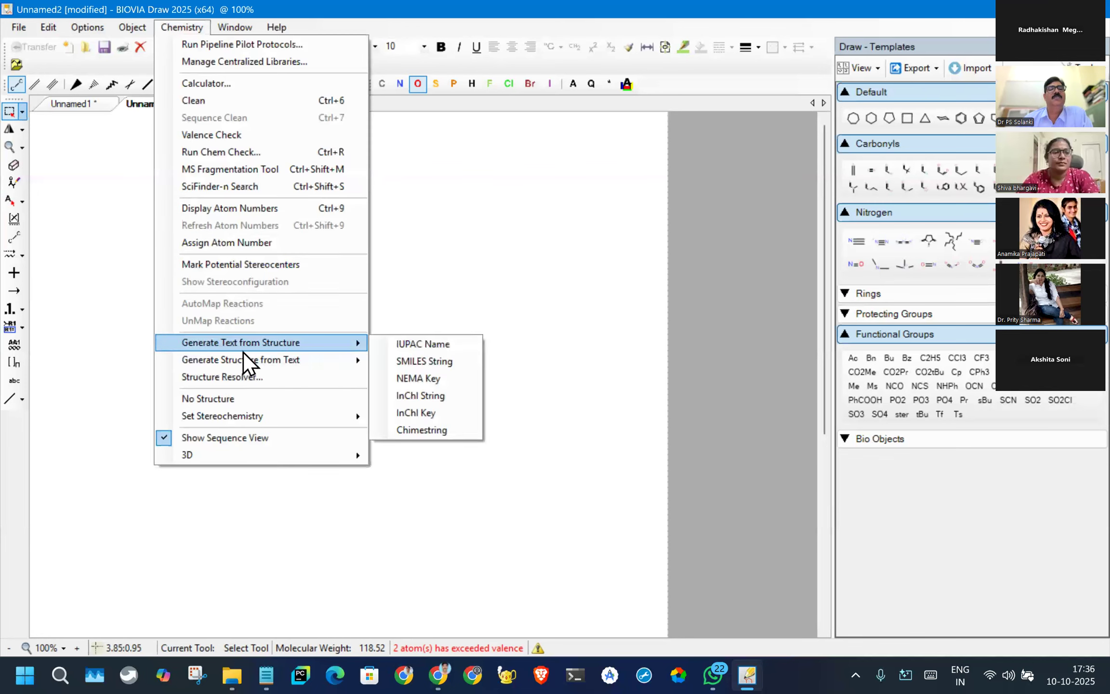
{"action": "left_click", "coordinate": [428, 345]}
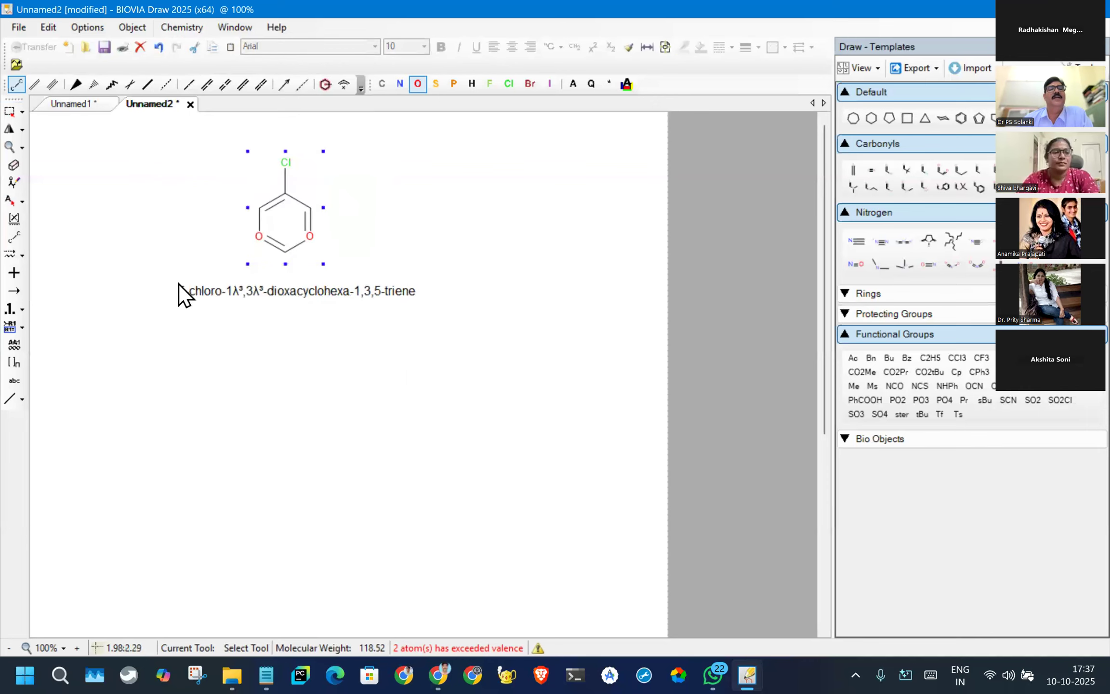
{"action": "left_click", "coordinate": [179, 284]}
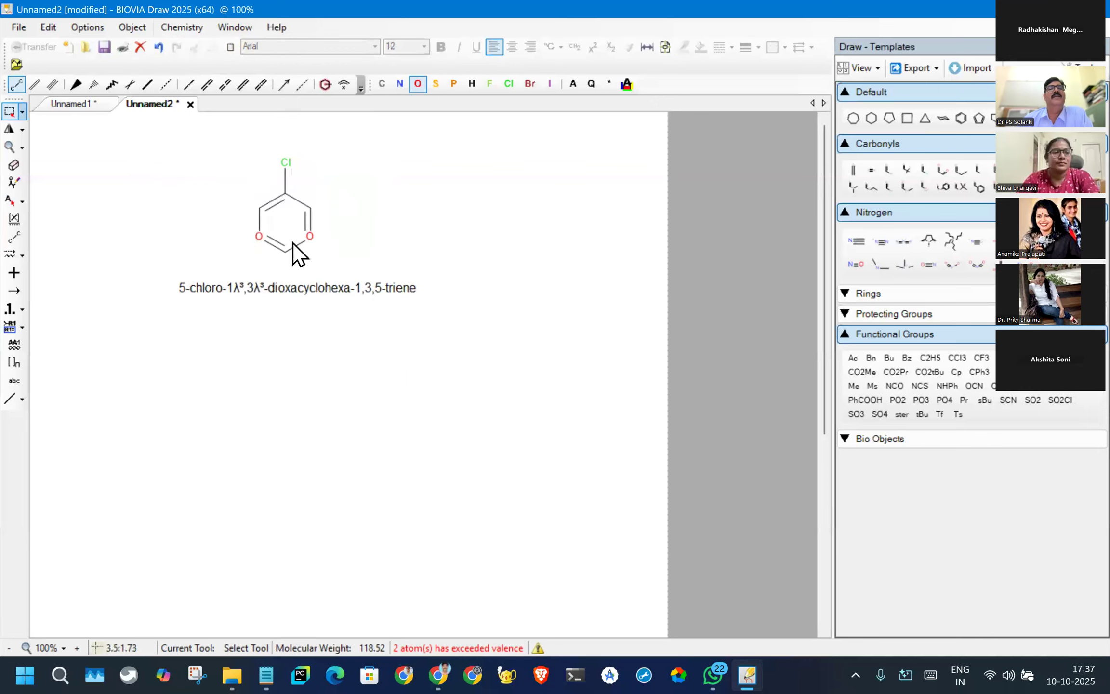
- Generate the SMILES string of the chlorinated ring structure and place it below the IUPAC name
{"action": "left_click", "coordinate": [177, 28]}
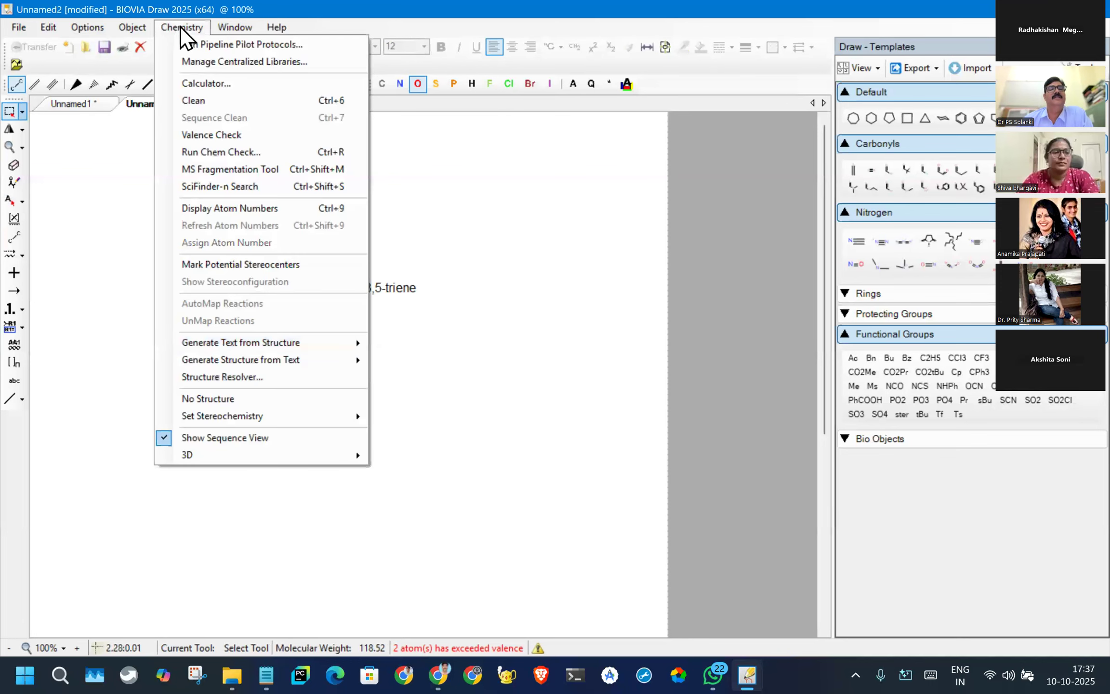
{"action": "left_click", "coordinate": [189, 29]}
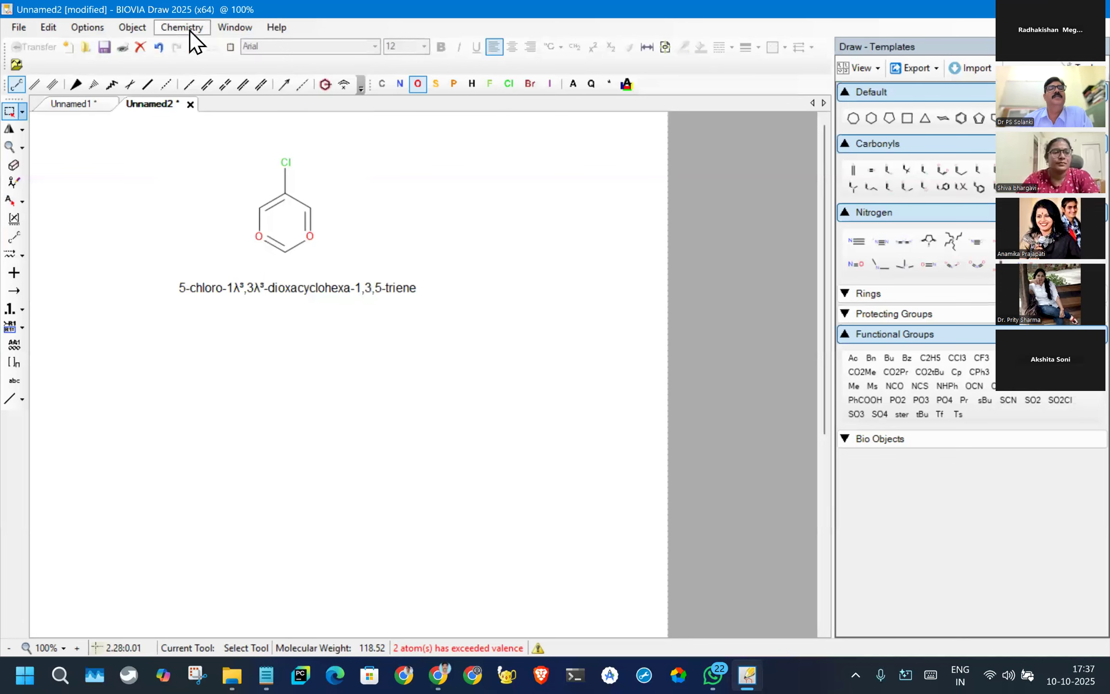
{"action": "left_click_drag", "start_coordinate": [180, 142], "coordinate": [370, 261]}
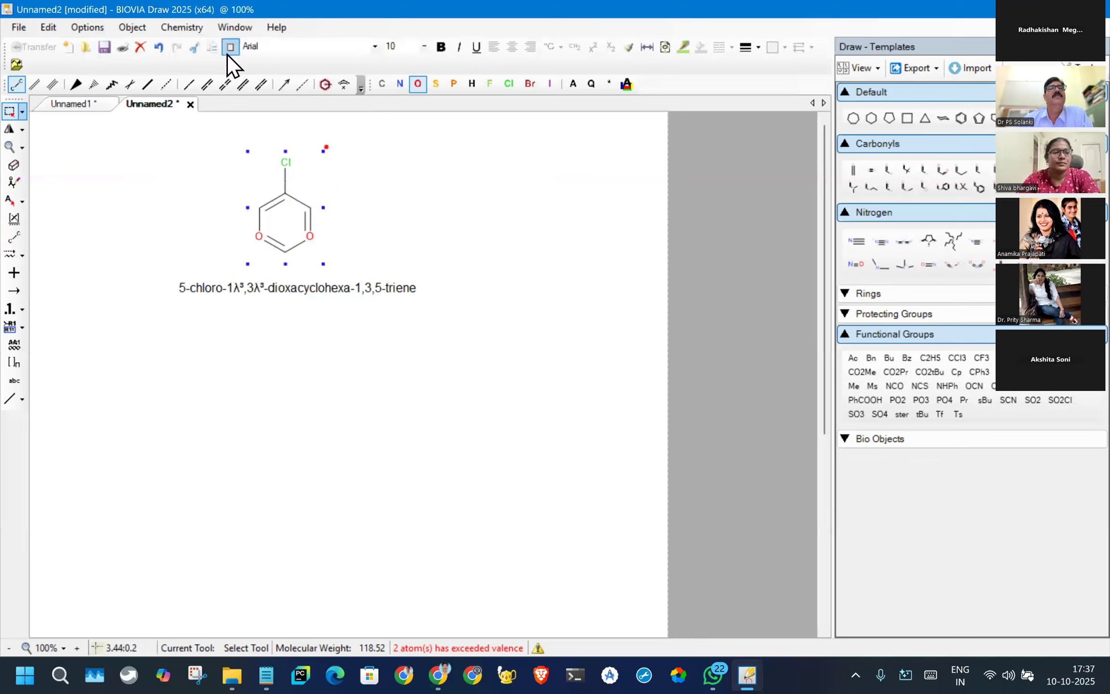
{"action": "left_click", "coordinate": [188, 26]}
{"action": "mouse_move", "coordinate": [293, 343]}
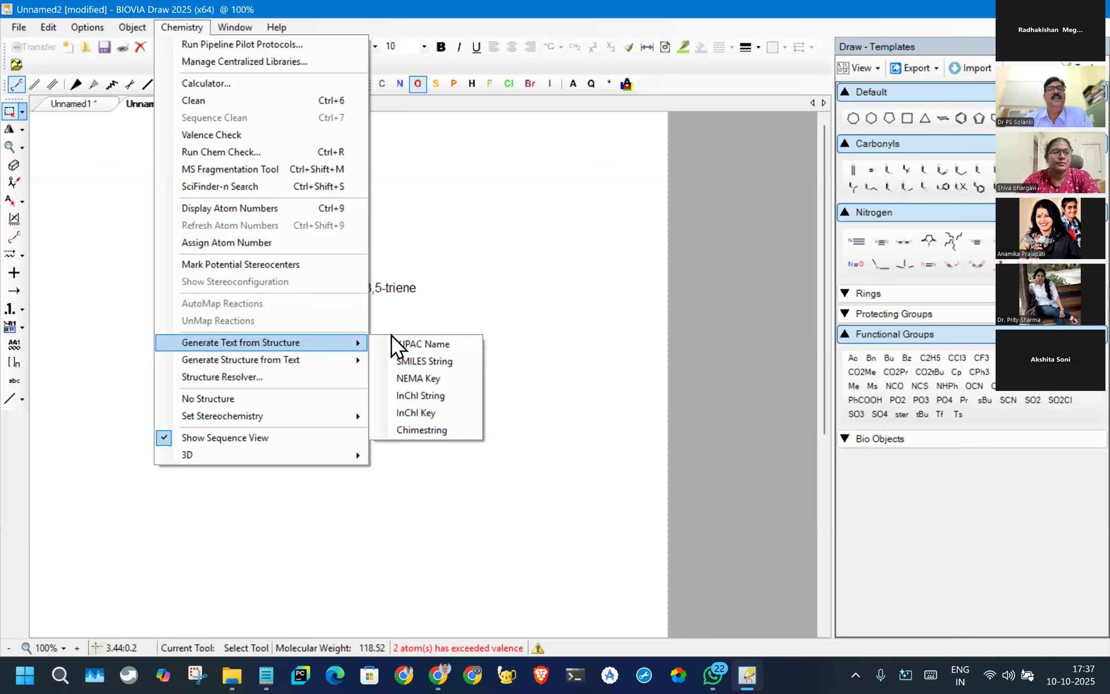
{"action": "left_click", "coordinate": [410, 361]}
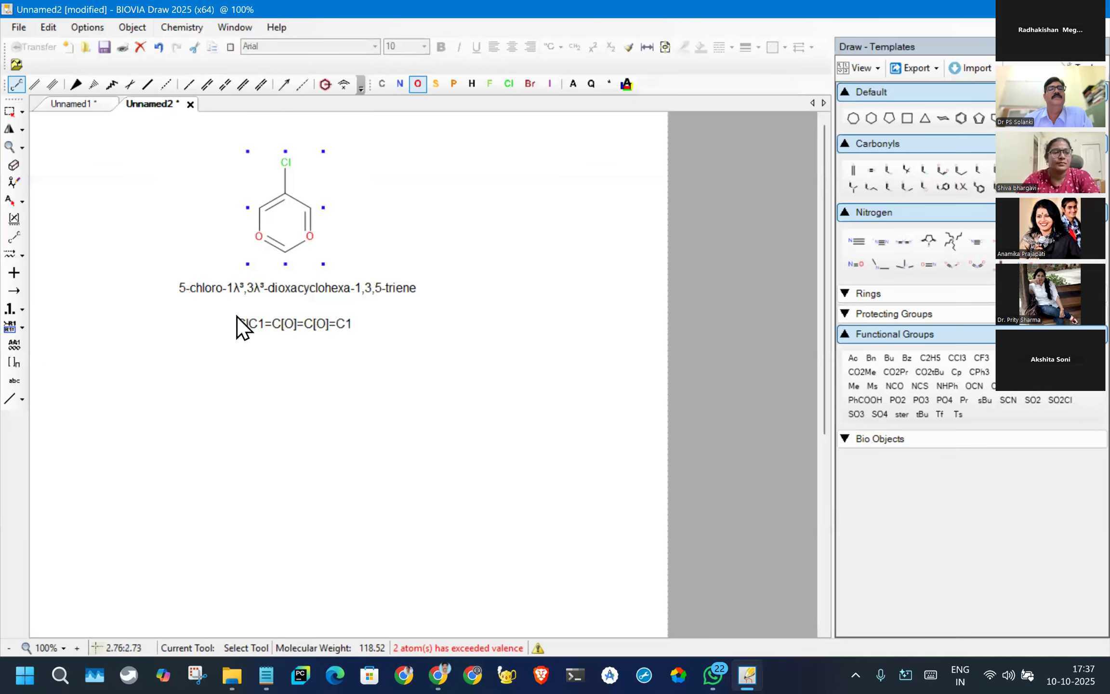
{"action": "left_click", "coordinate": [236, 317]}
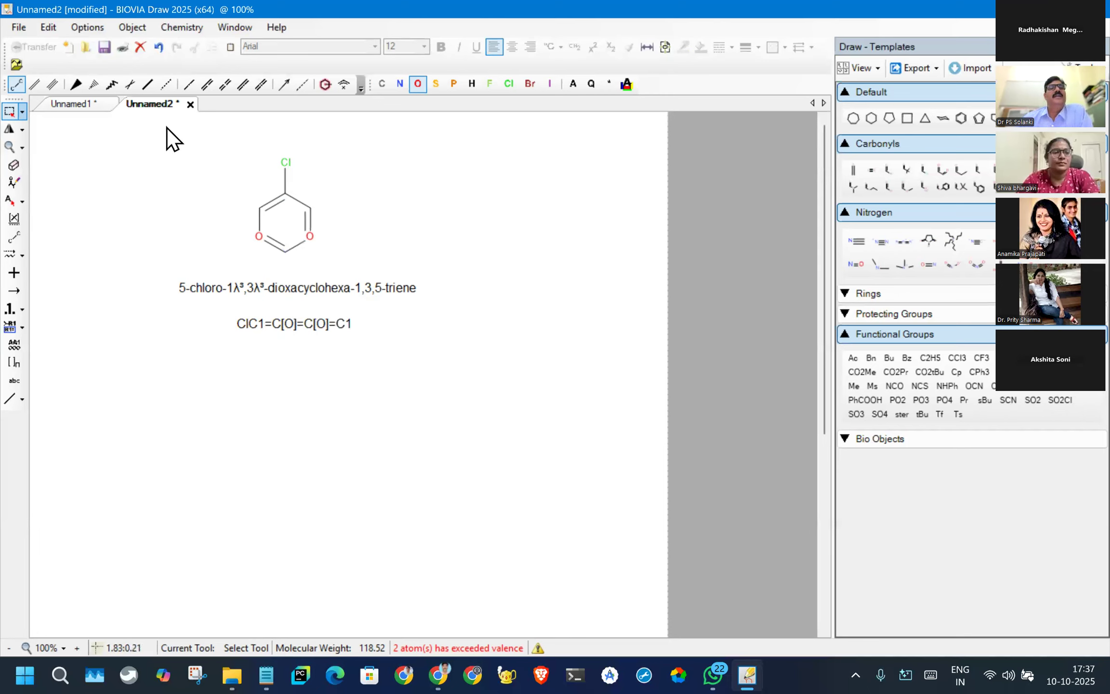
- Examine the chemical text, preview and resolution fields of the Structure Resolver with the chlorinated ring structure selected
{"action": "left_click", "coordinate": [23, 91]}
{"action": "left_click", "coordinate": [10, 112]}
{"action": "left_click_drag", "start_coordinate": [177, 137], "coordinate": [412, 280]}
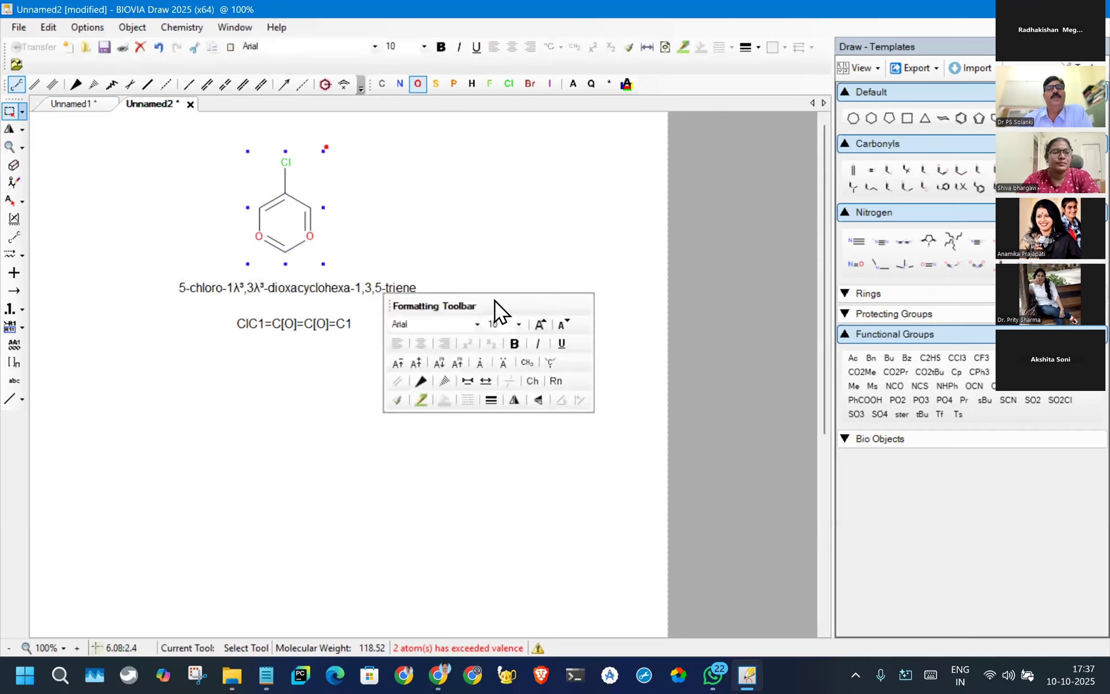
{"action": "left_click", "coordinate": [164, 26]}
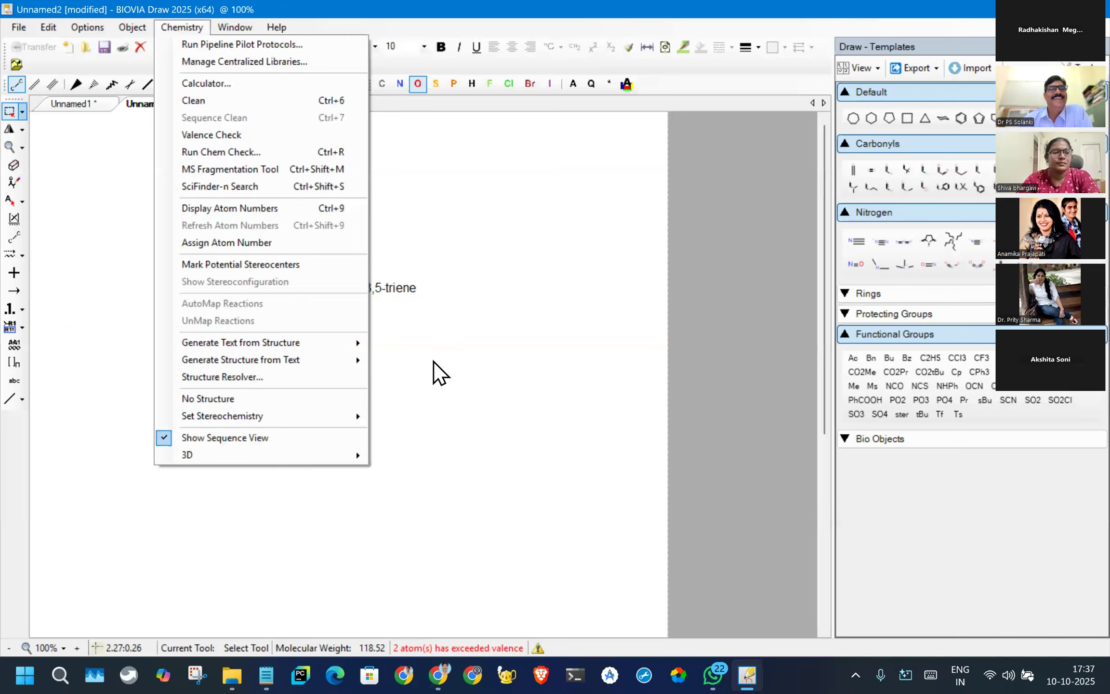
{"action": "left_click", "coordinate": [210, 377]}
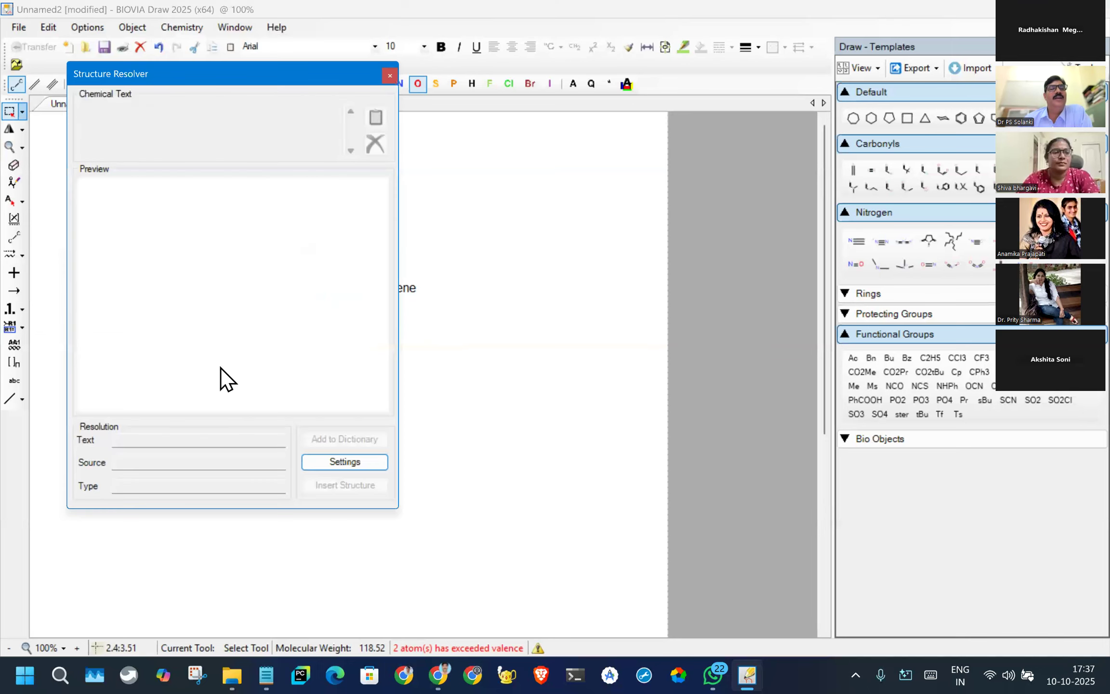
{"action": "left_click_drag", "start_coordinate": [124, 71], "coordinate": [181, 67]}
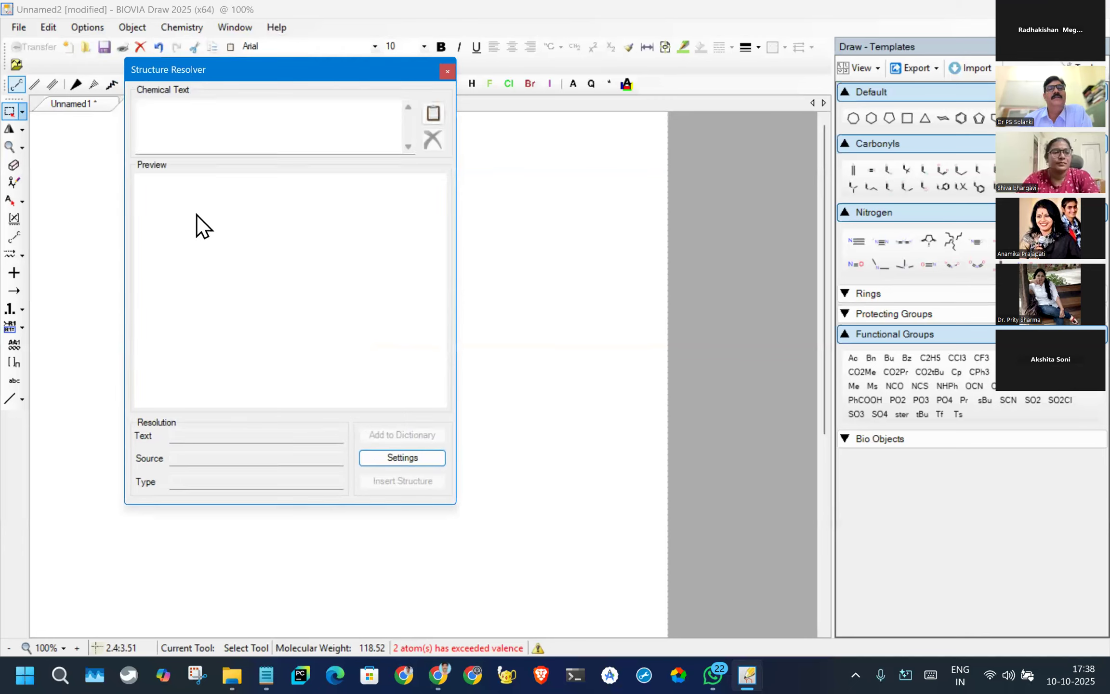
{"action": "left_click", "coordinate": [200, 434]}
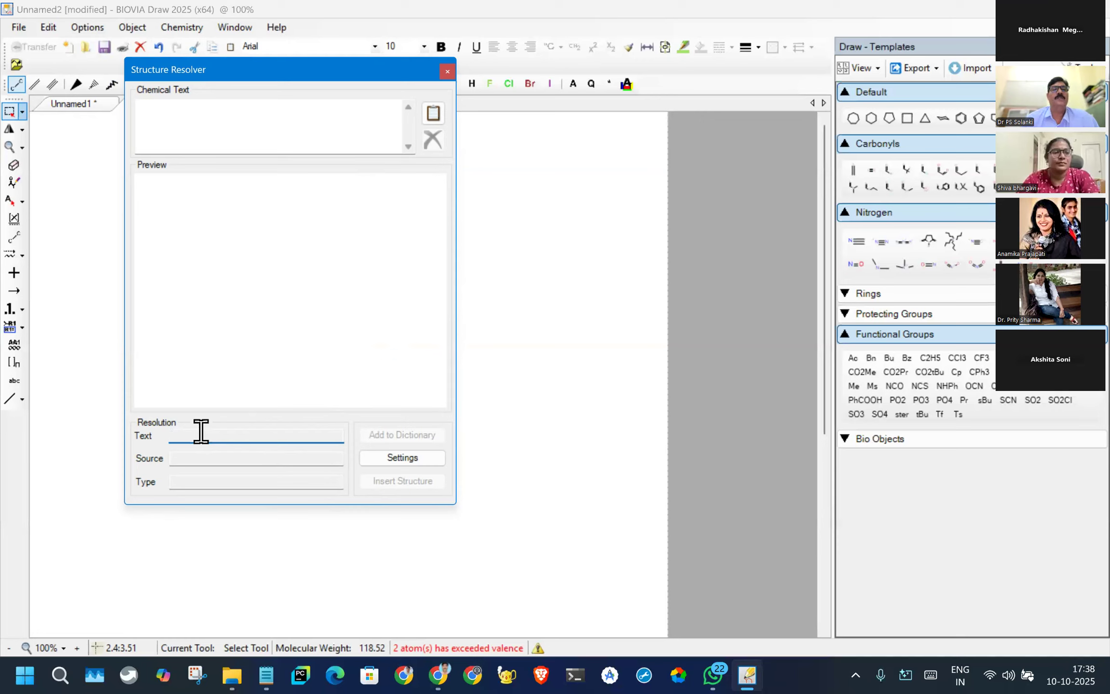
{"action": "left_click", "coordinate": [260, 107]}
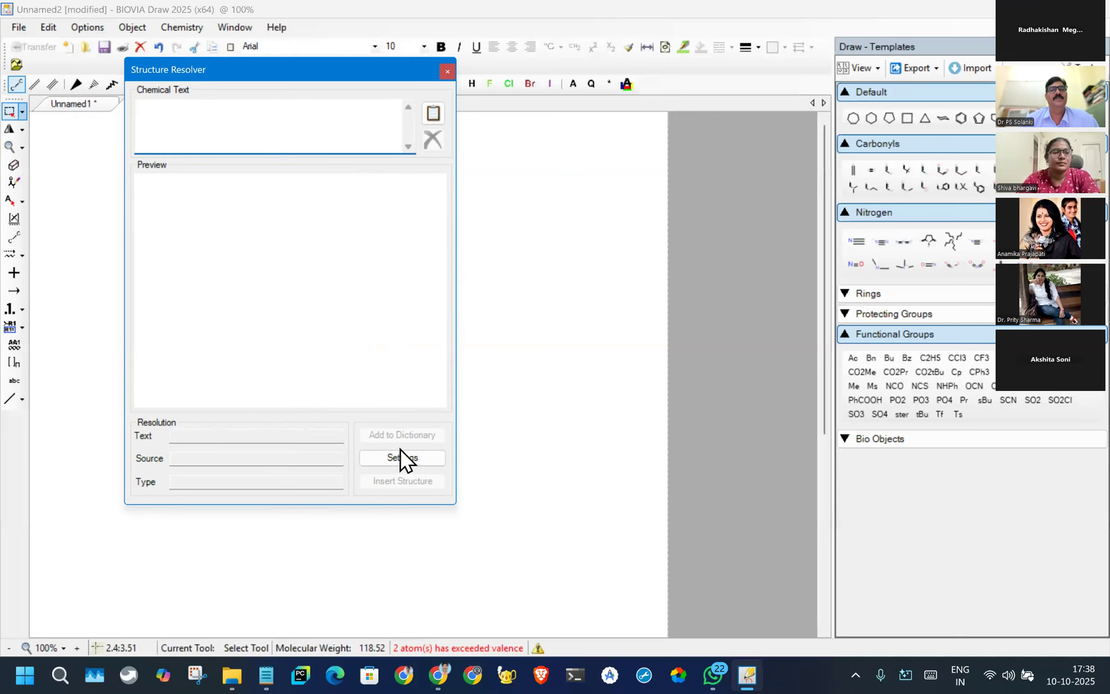
{"action": "left_click", "coordinate": [448, 71]}
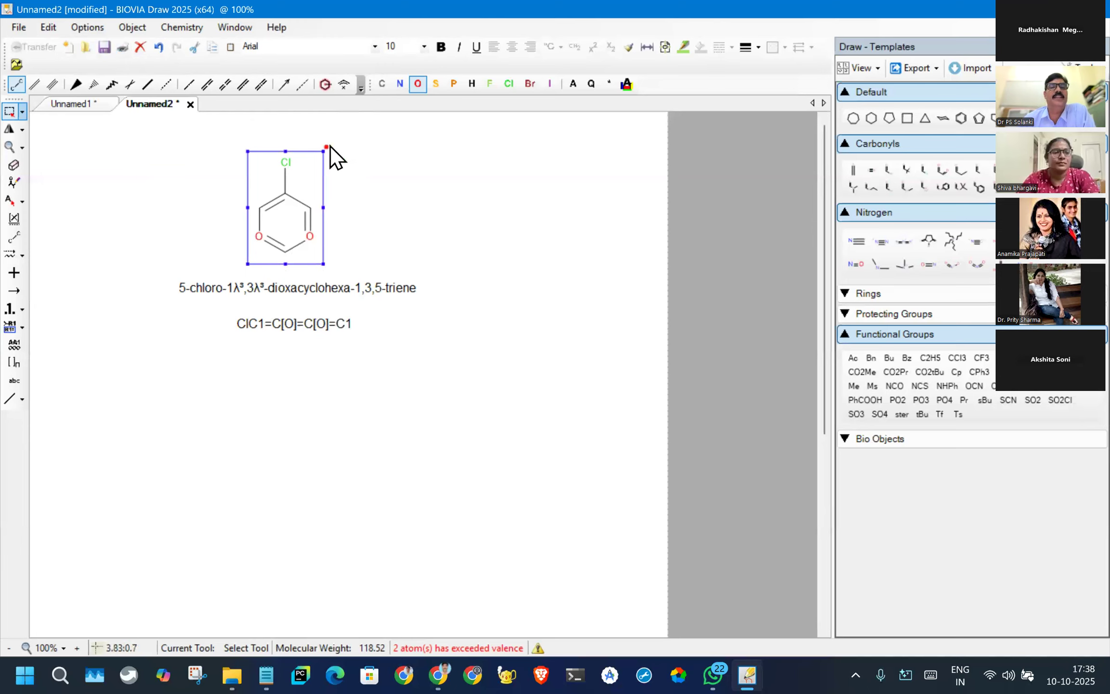
- Attach an oxygen atom by a single bond to the lower-right ring oxygen and change that ring atom to carbon
{"action": "left_click", "coordinate": [11, 112]}
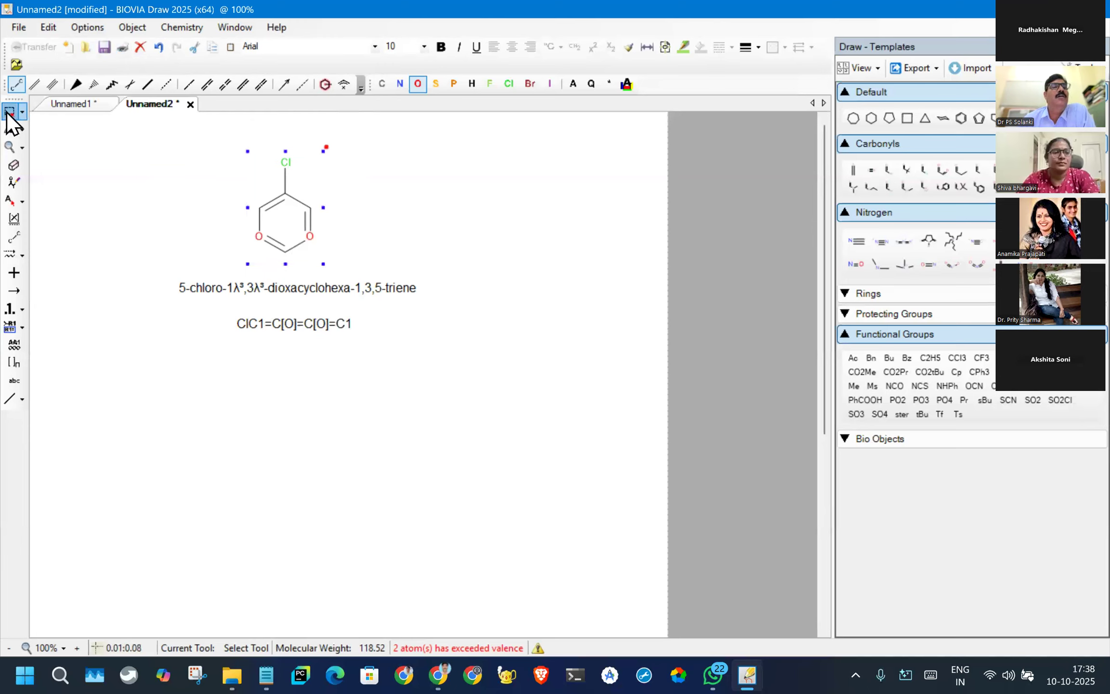
{"action": "right_click", "coordinate": [307, 233]}
{"action": "left_click", "coordinate": [359, 223]}
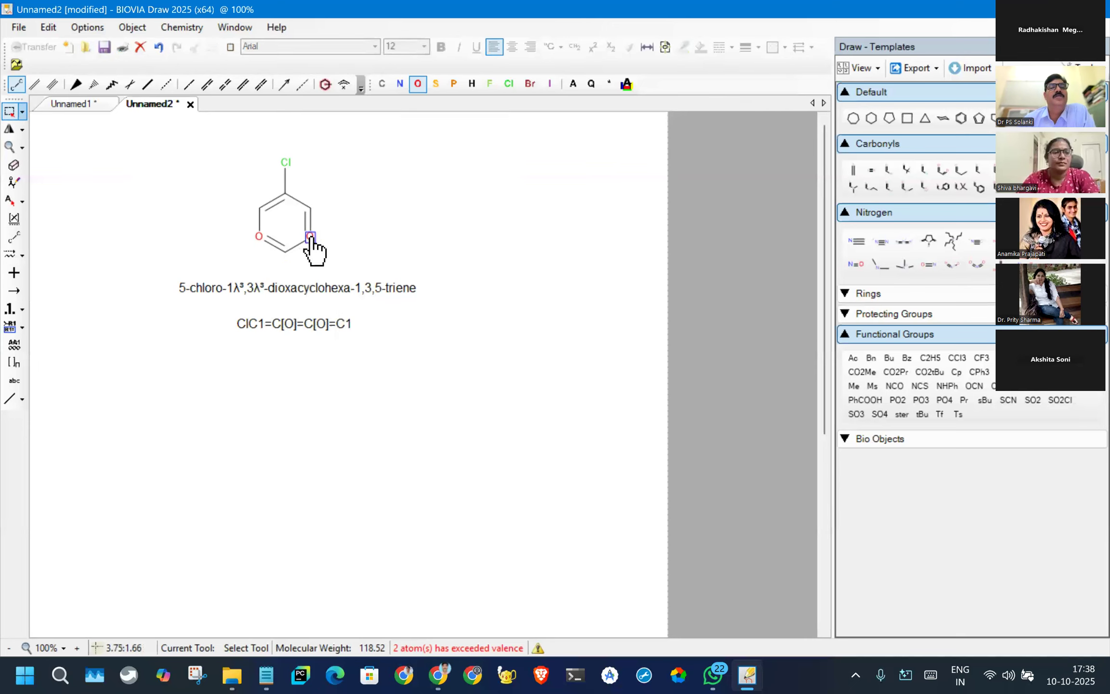
{"action": "left_click", "coordinate": [13, 85]}
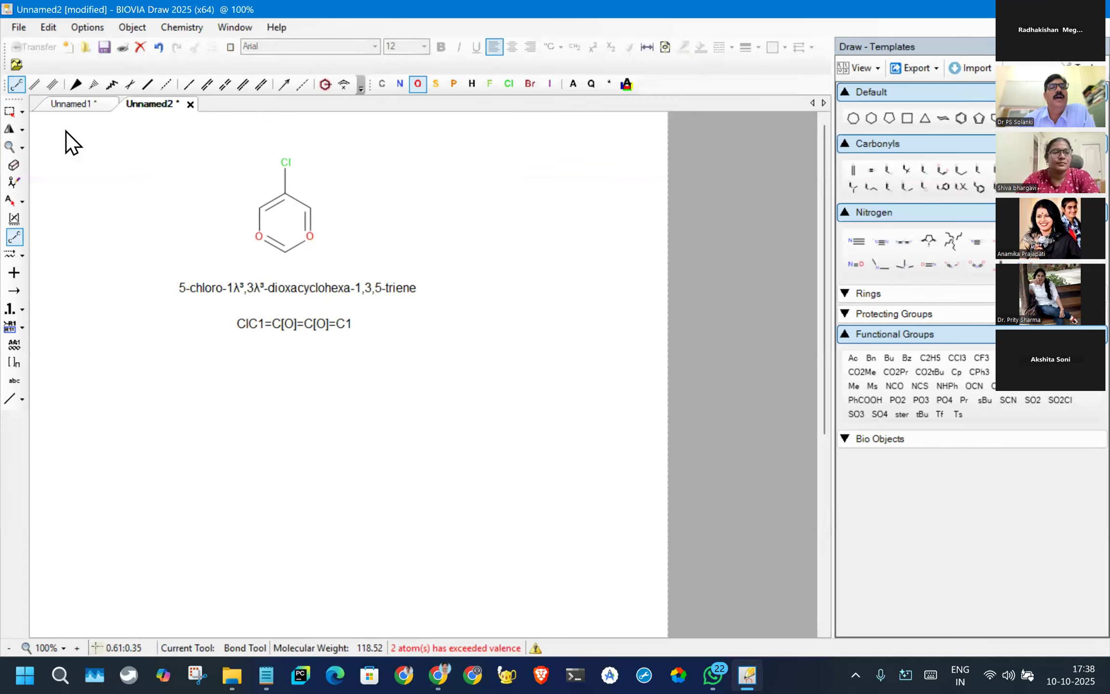
{"action": "left_click", "coordinate": [310, 237]}
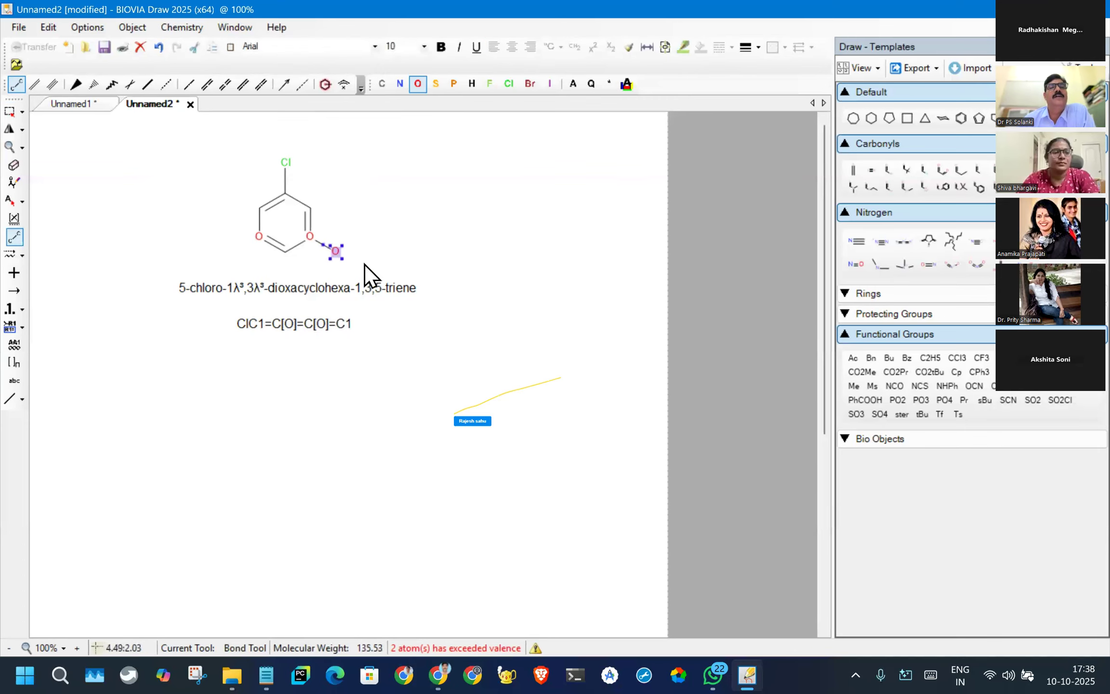
{"action": "left_click", "coordinate": [383, 84]}
{"action": "left_click", "coordinate": [318, 234]}
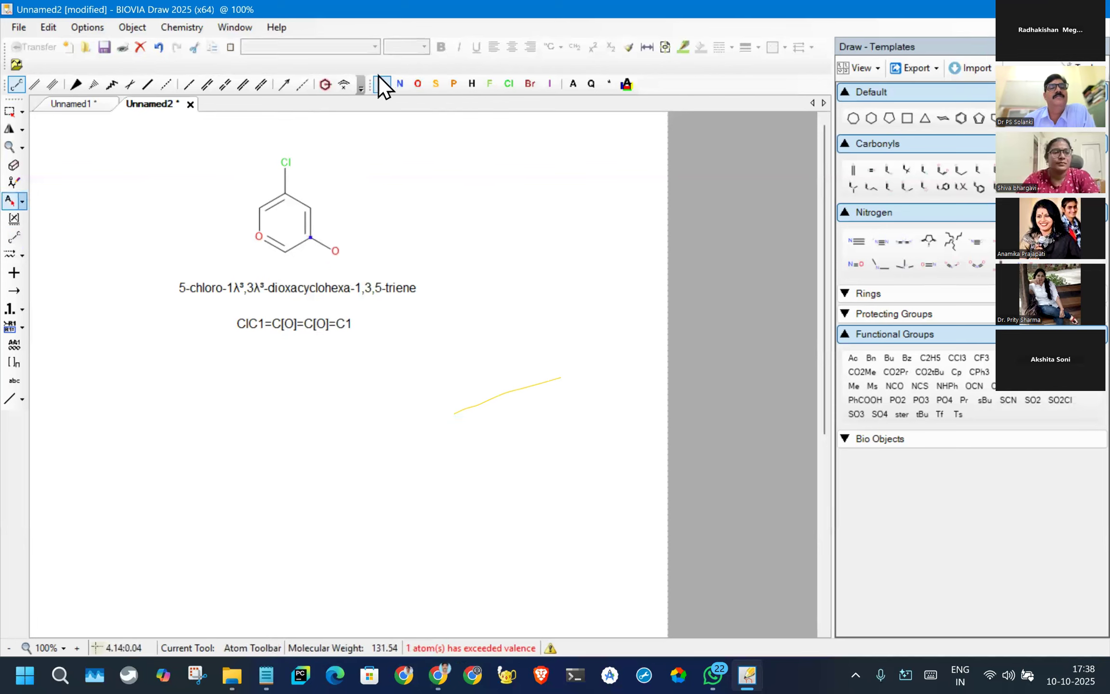
- Change the lower-left ring oxygen to carbon and attach an oxygen atom to it by a single bond
{"action": "left_click", "coordinate": [258, 238]}
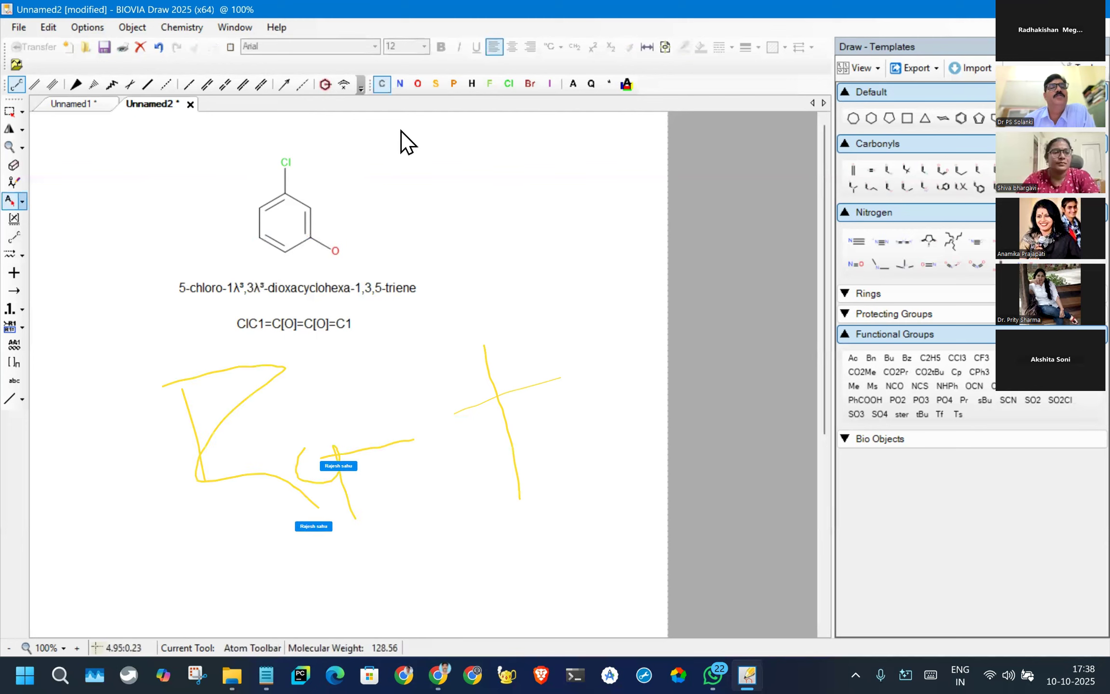
{"action": "left_click", "coordinate": [15, 86]}
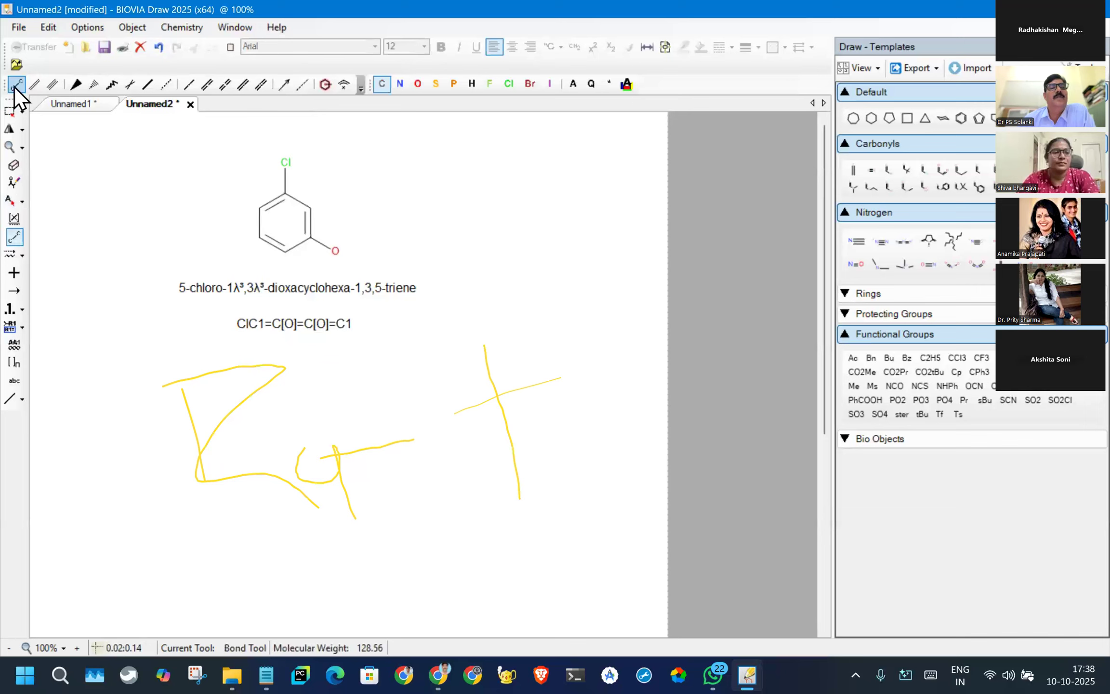
{"action": "left_click", "coordinate": [256, 242]}
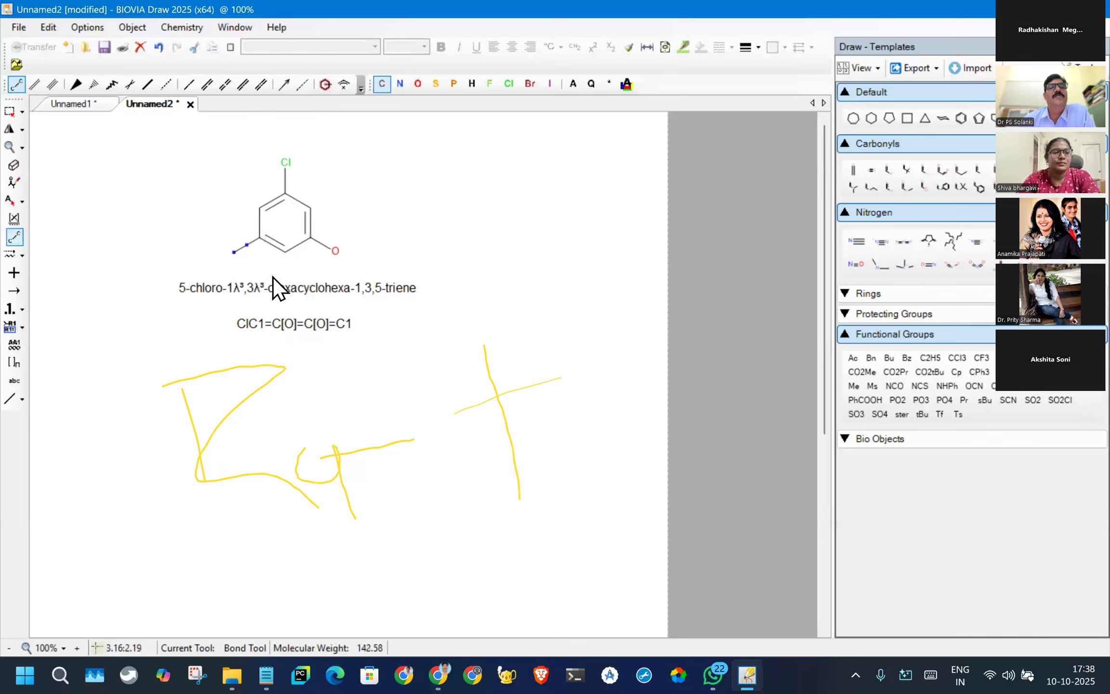
{"action": "left_click", "coordinate": [418, 85]}
{"action": "left_click", "coordinate": [234, 252]}
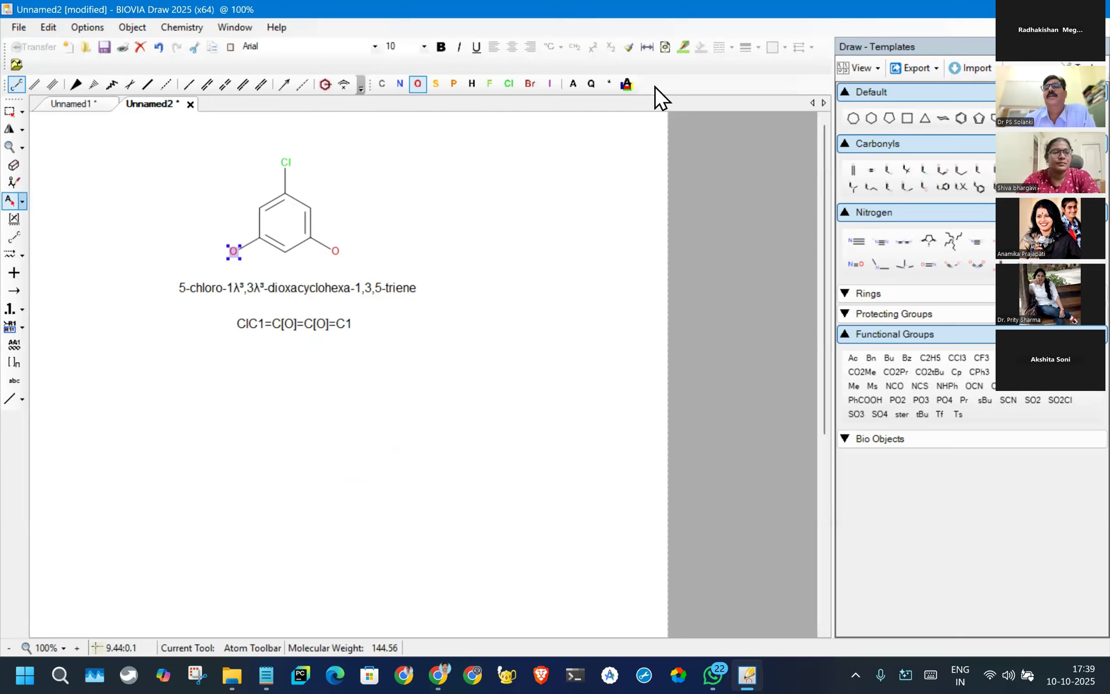
{"action": "left_click", "coordinate": [863, 65]}
{"action": "left_click", "coordinate": [870, 76]}
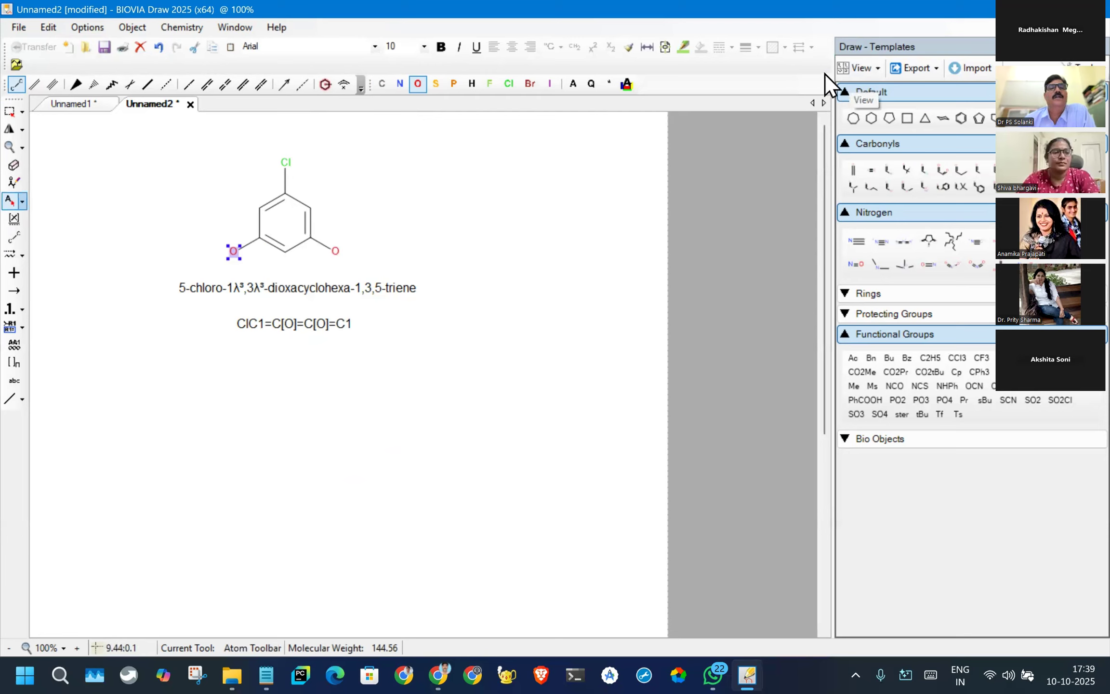
{"action": "right_click", "coordinate": [334, 248]}
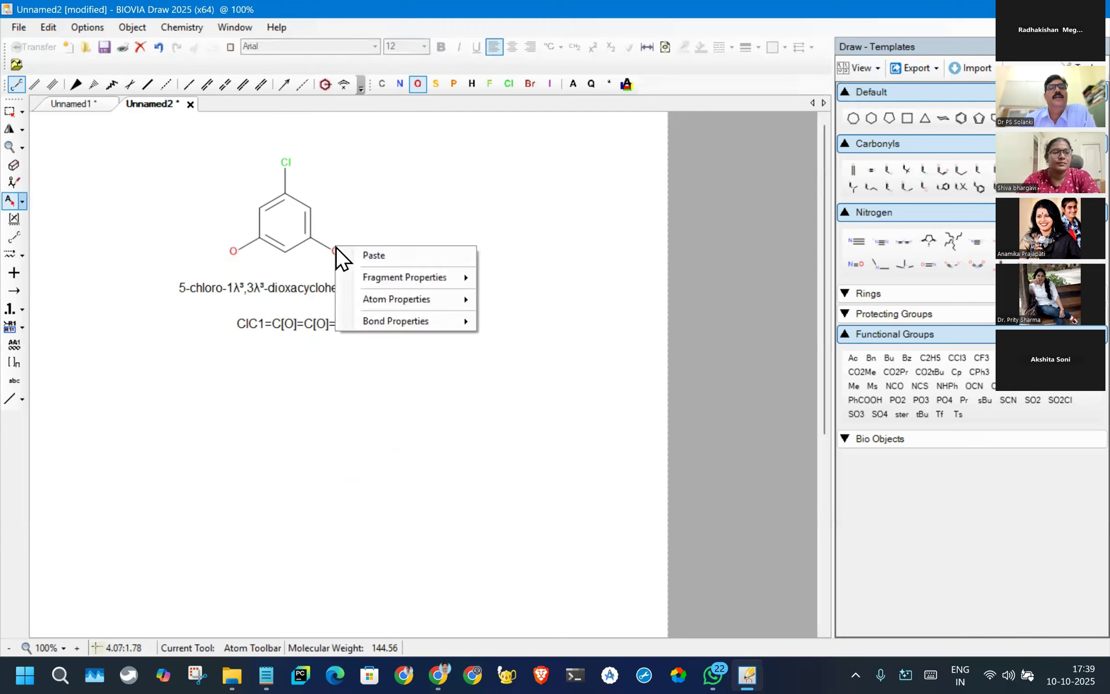
{"action": "left_click", "coordinate": [342, 253]}
{"action": "left_click_drag", "start_coordinate": [339, 258], "coordinate": [367, 232]}
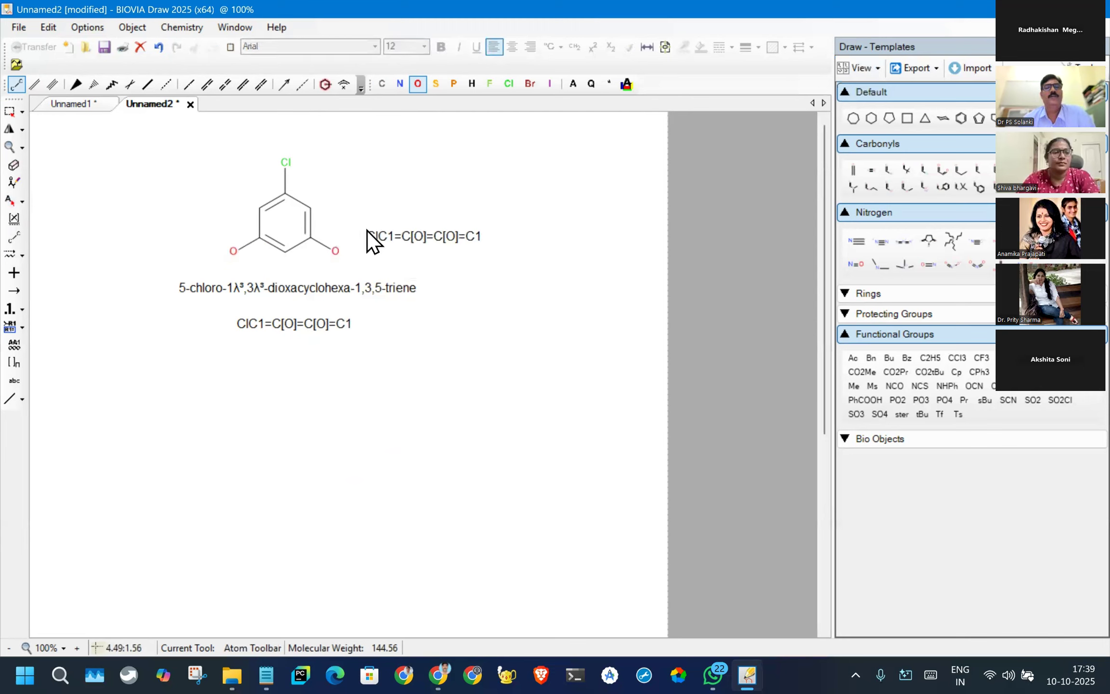
{"action": "key", "text": "Escape"}
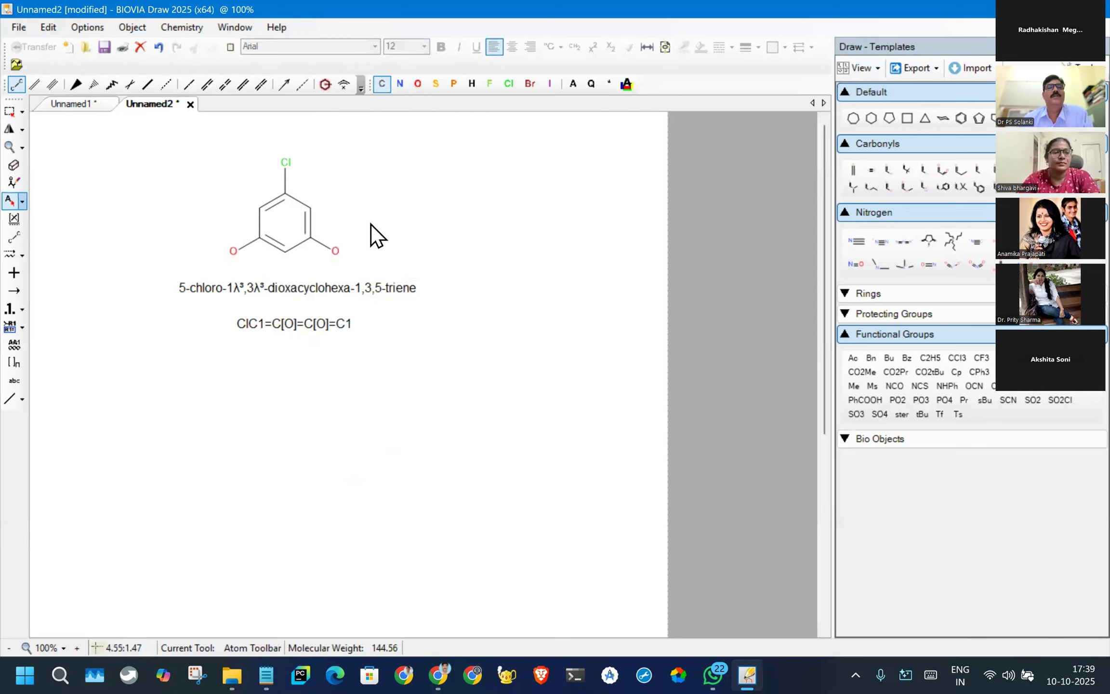
- Turn on hydrogen display for both oxygen substituents of the ring so they show as OH groups
{"action": "right_click", "coordinate": [331, 253]}
{"action": "mouse_move", "coordinate": [419, 267]}
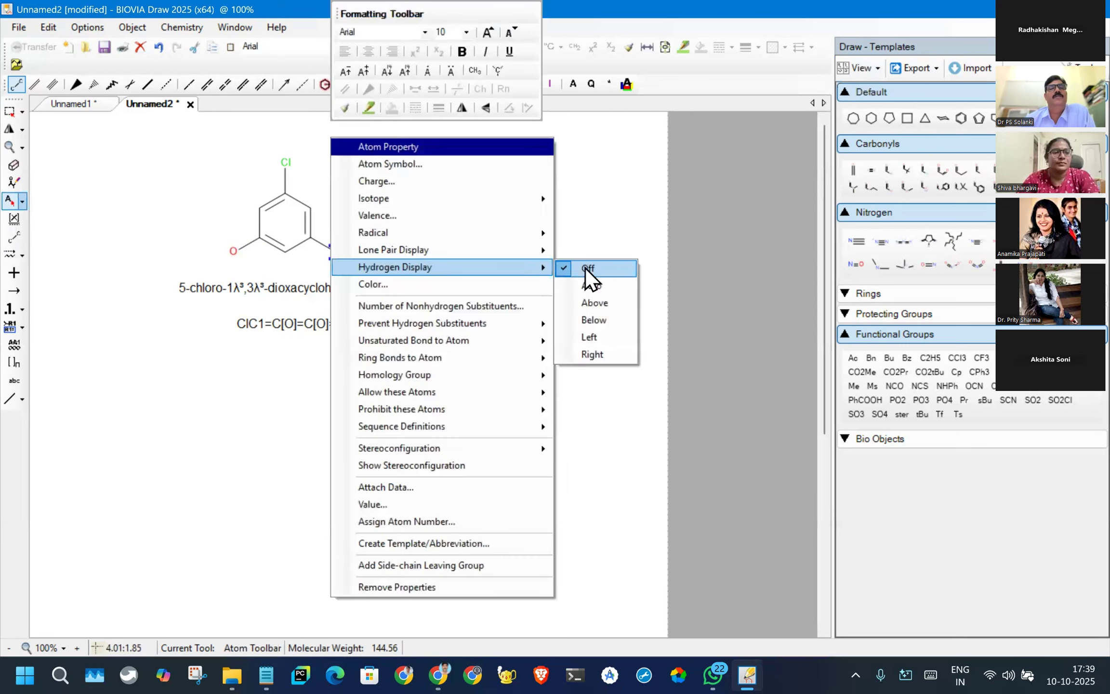
{"action": "left_click", "coordinate": [590, 285]}
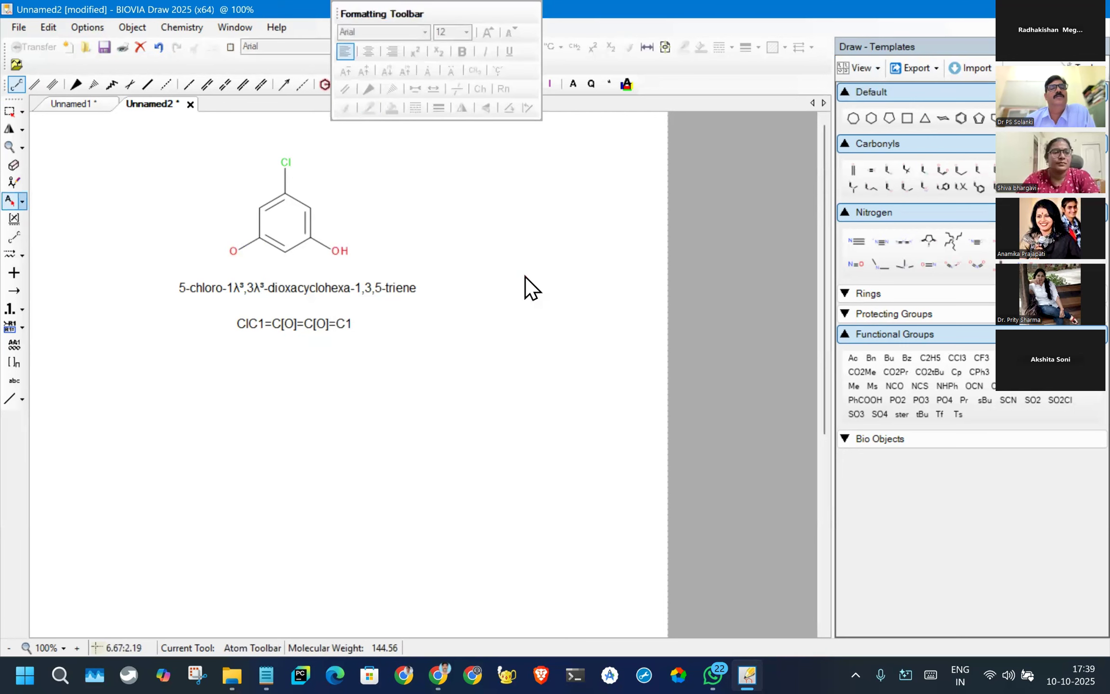
{"action": "right_click", "coordinate": [235, 251]}
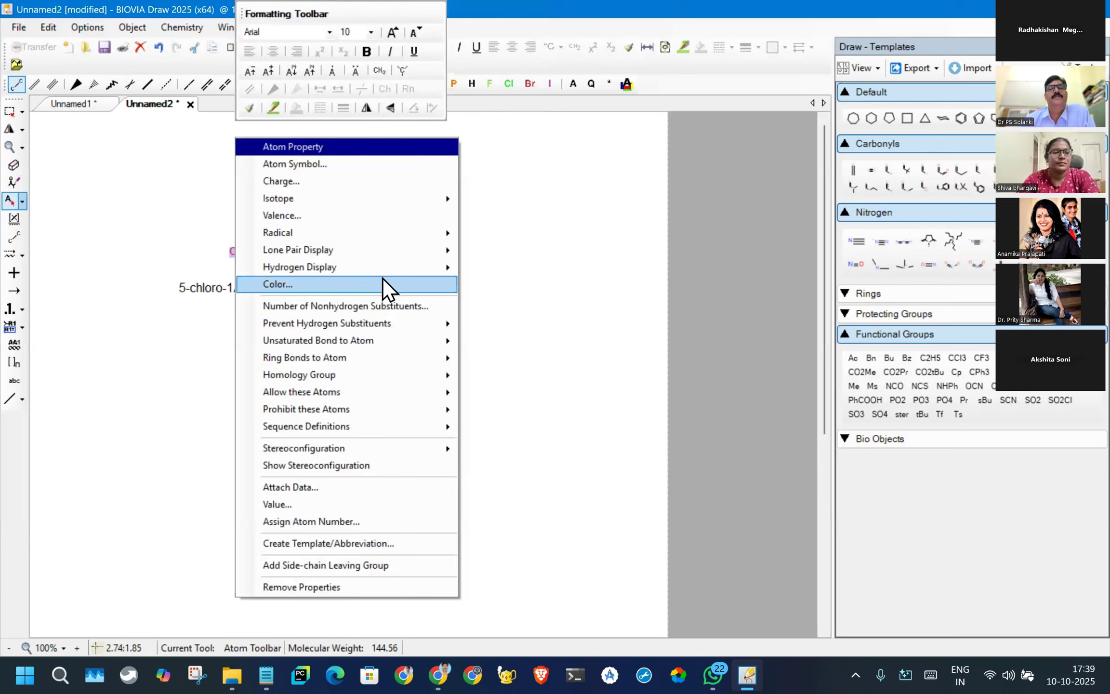
{"action": "mouse_move", "coordinate": [453, 268]}
{"action": "left_click", "coordinate": [495, 286]}
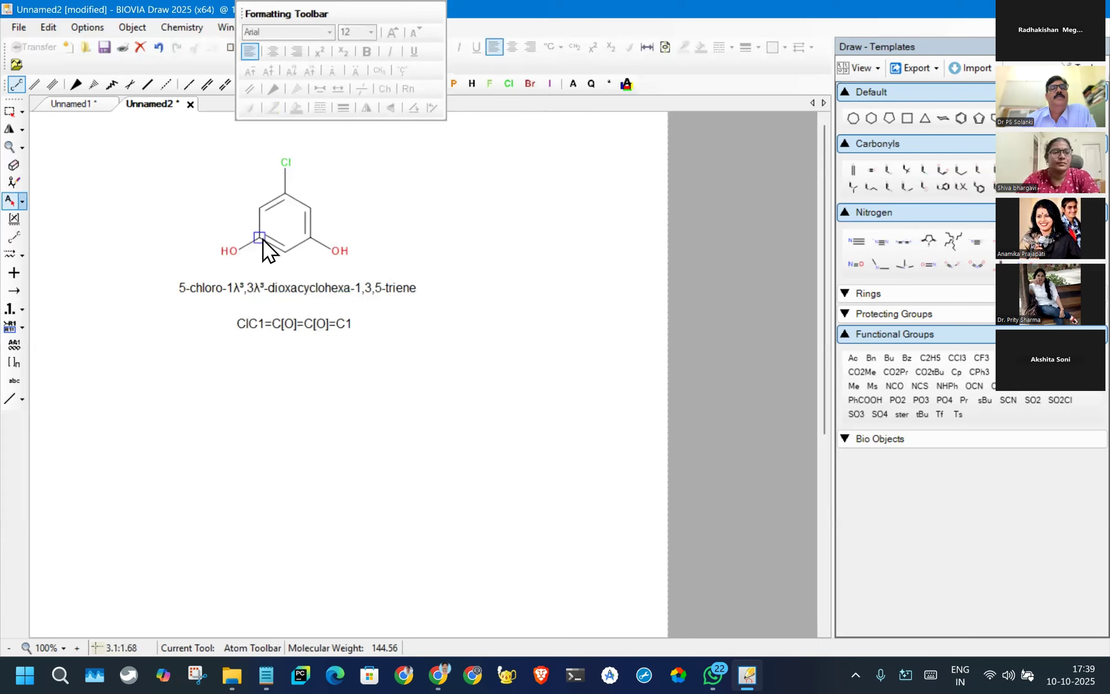
{"action": "left_click", "coordinate": [439, 270]}
{"action": "left_click", "coordinate": [364, 289]}
{"action": "left_click", "coordinate": [220, 271]}
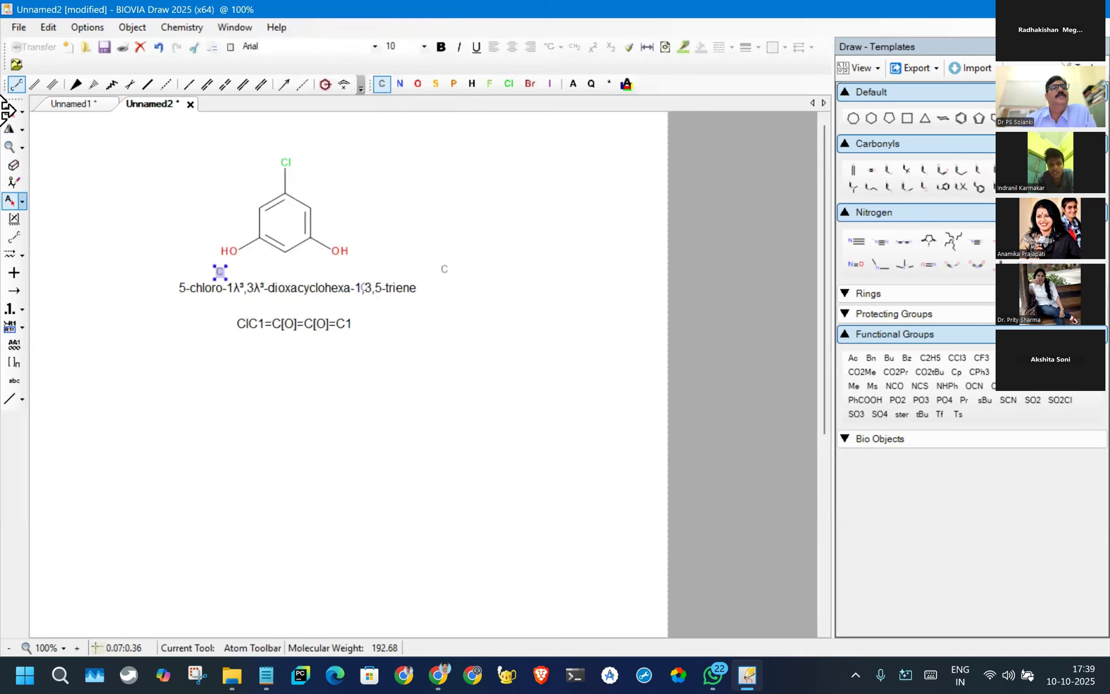
- Delete the outdated IUPAC name and SMILES string below the structure together with the stray carbon atoms
{"action": "left_click", "coordinate": [12, 116]}
{"action": "left_click_drag", "start_coordinate": [130, 258], "coordinate": [488, 315]}
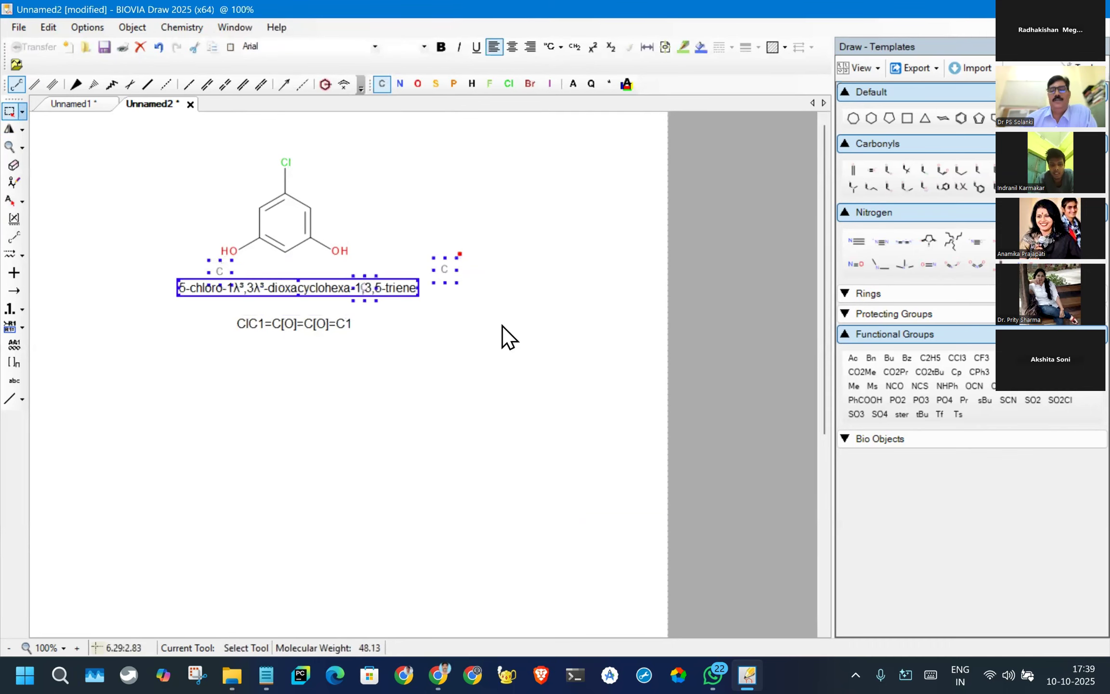
{"action": "key", "text": "Delete"}
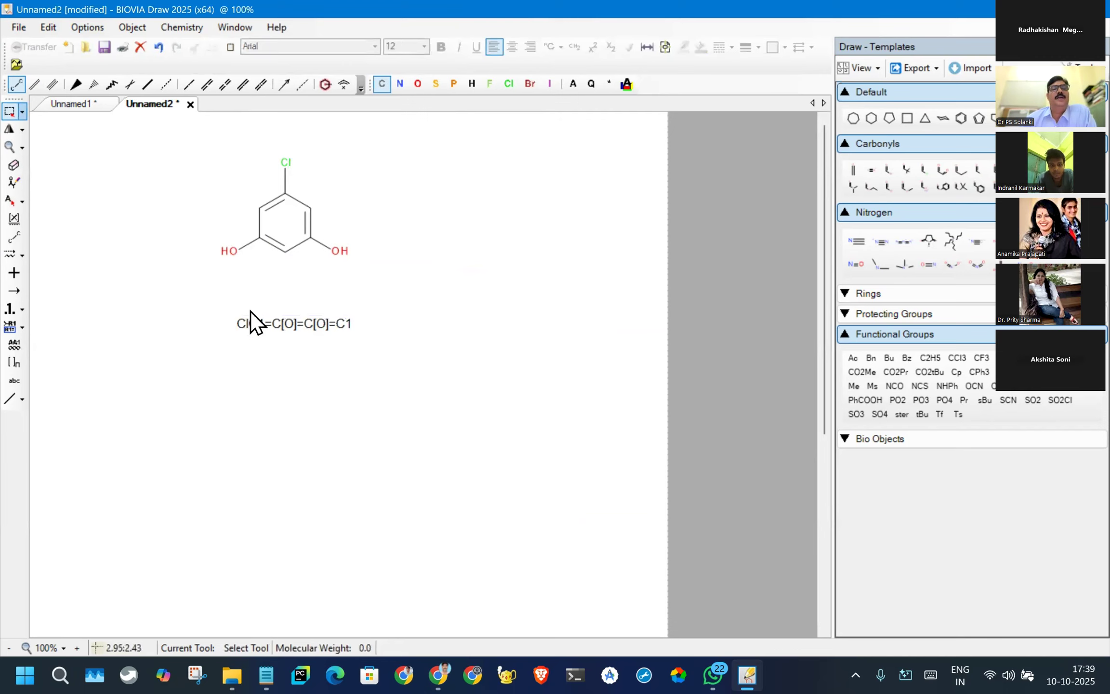
{"action": "left_click_drag", "start_coordinate": [167, 280], "coordinate": [471, 395]}
{"action": "key", "text": "Delete"}
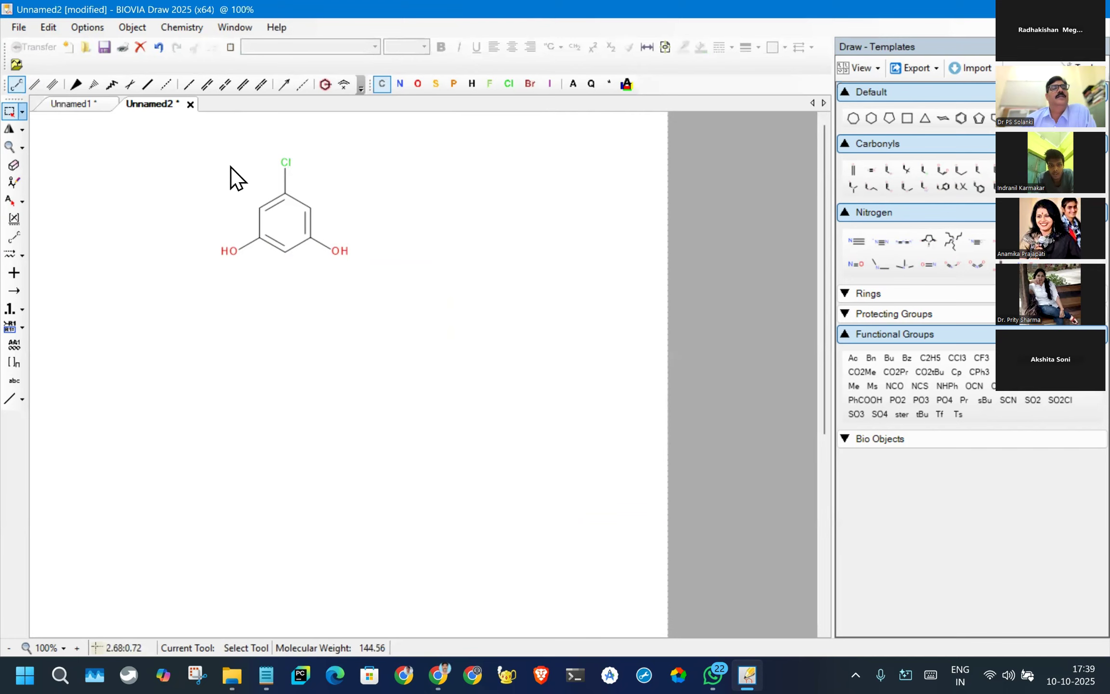
- Generate the IUPAC name of the chlorinated dihydroxy ring structure and place it directly below the structure
{"action": "left_click_drag", "start_coordinate": [137, 138], "coordinate": [443, 310]}
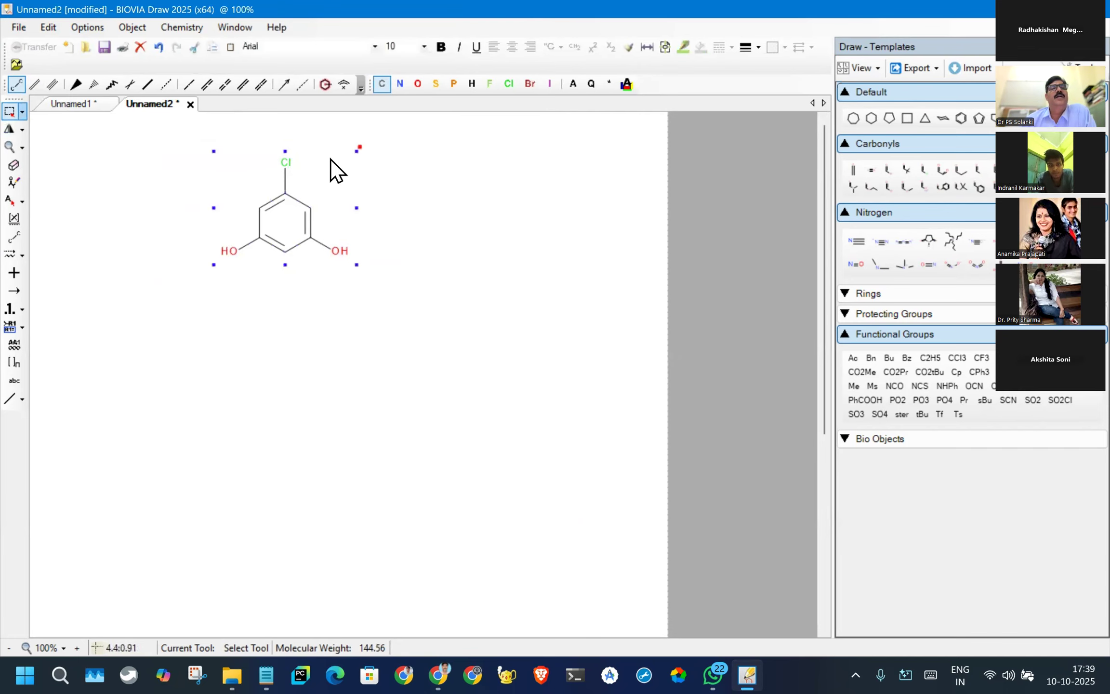
{"action": "left_click", "coordinate": [184, 28]}
{"action": "mouse_move", "coordinate": [237, 341]}
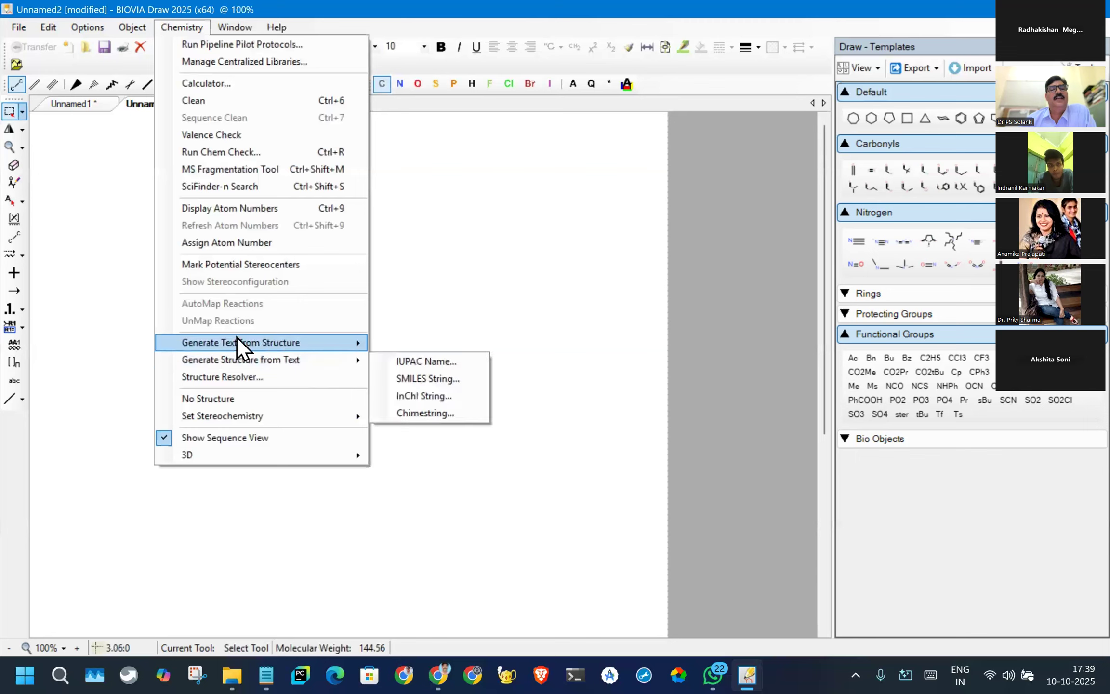
{"action": "left_click", "coordinate": [436, 341]}
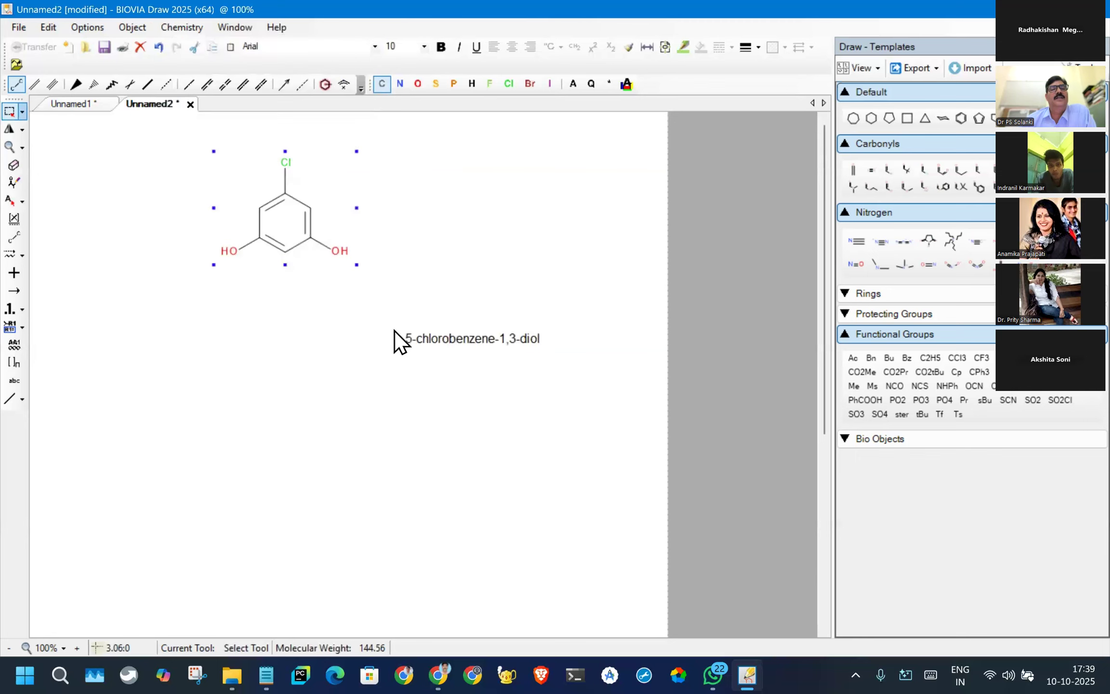
{"action": "left_click", "coordinate": [218, 298]}
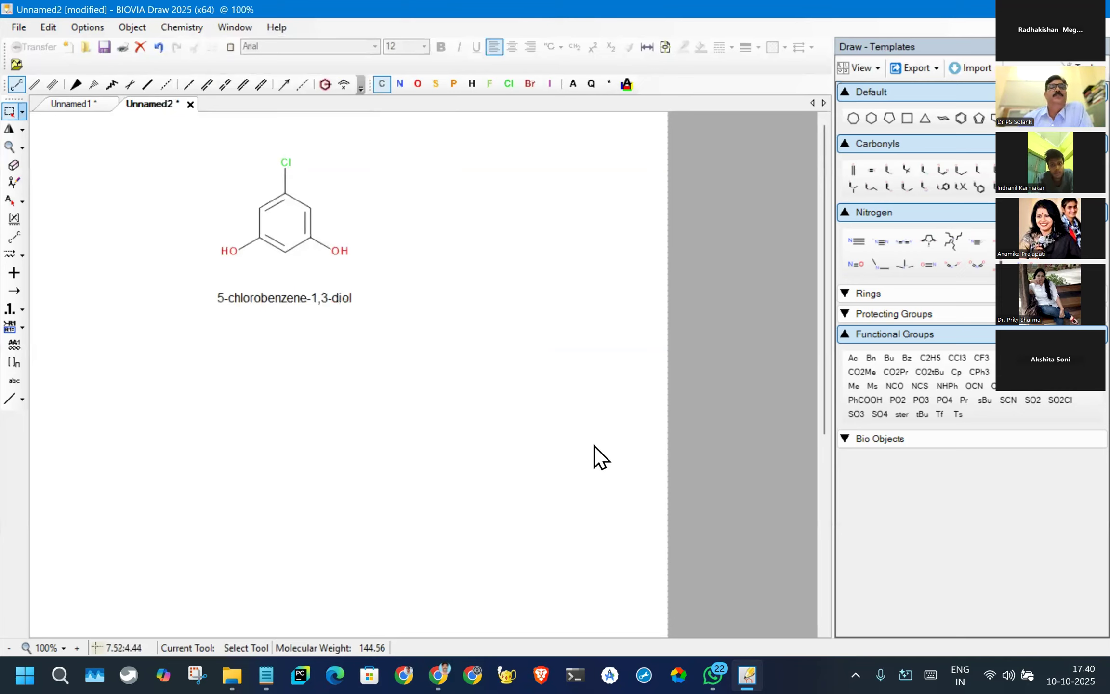
- Try adding a 3D line object with an RMS deviation of 1 to the whole structure and undo it
{"action": "left_click_drag", "start_coordinate": [144, 131], "coordinate": [475, 300]}
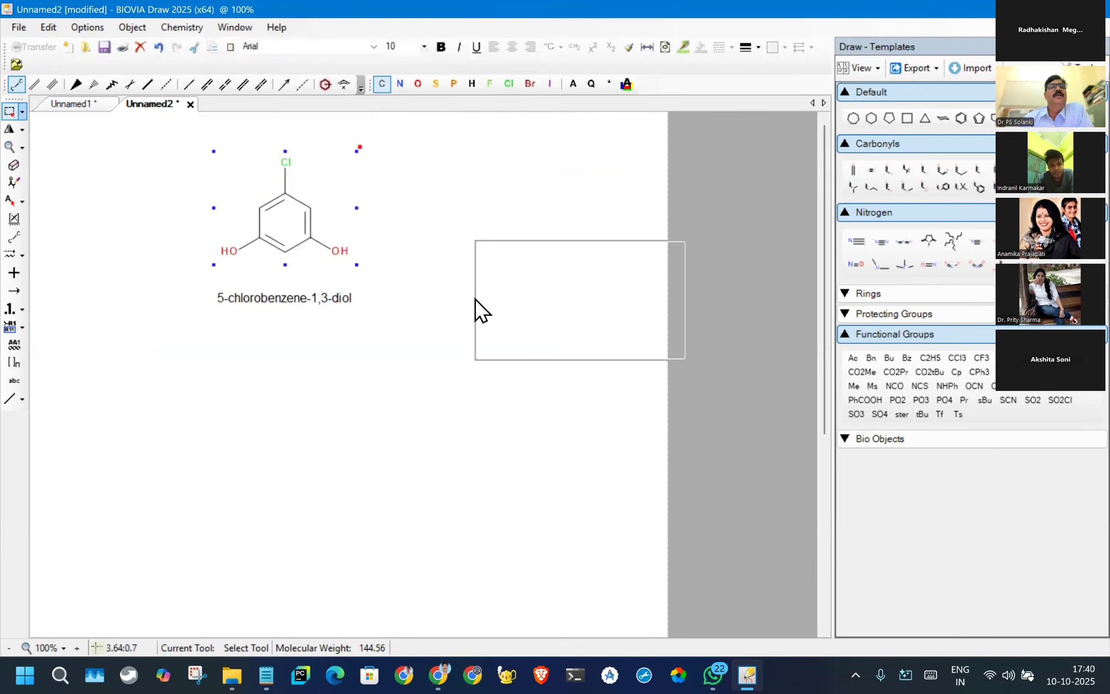
{"action": "left_click", "coordinate": [176, 29]}
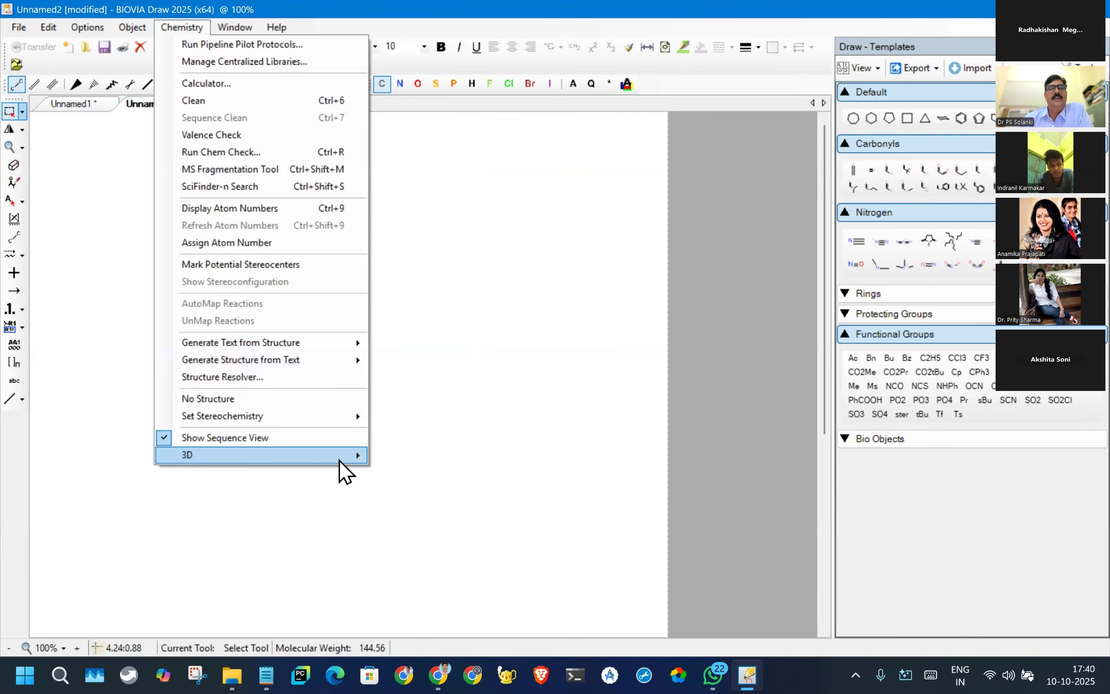
{"action": "mouse_move", "coordinate": [378, 450]}
{"action": "left_click", "coordinate": [419, 454]}
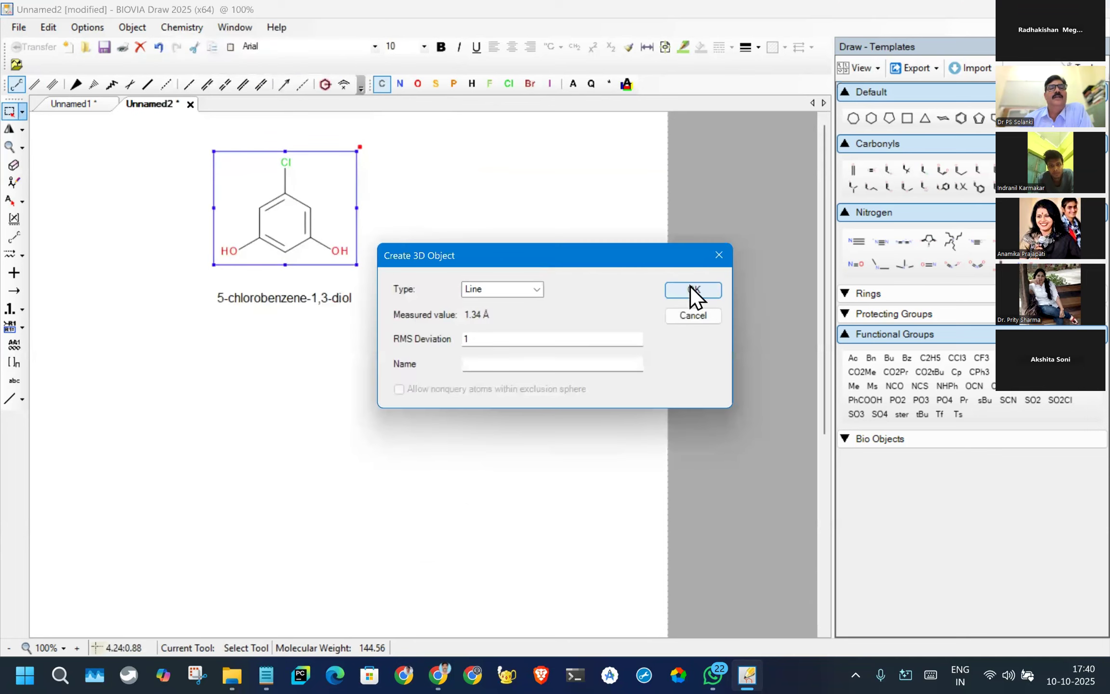
{"action": "left_click", "coordinate": [694, 290]}
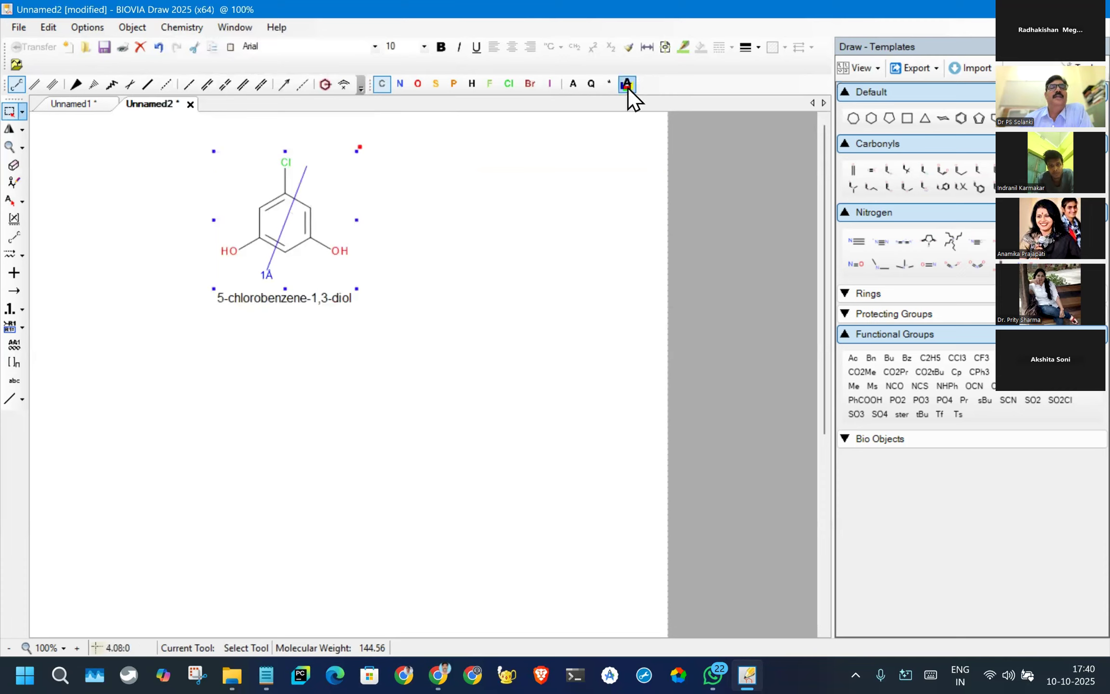
{"action": "left_click_drag", "start_coordinate": [288, 230], "coordinate": [298, 234]}
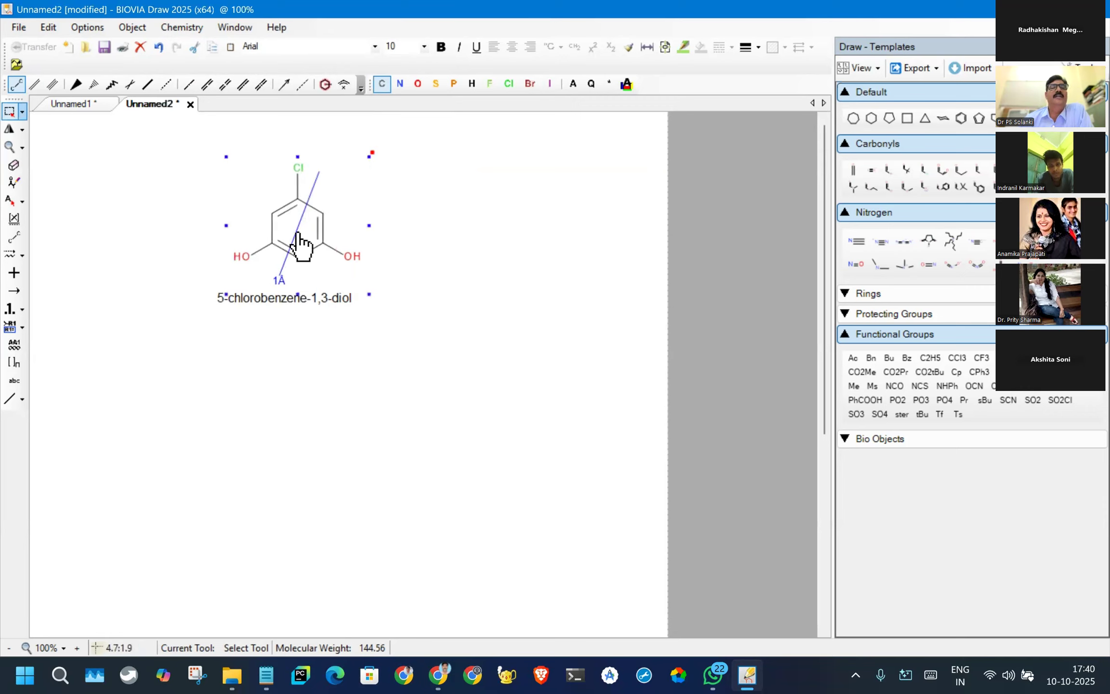
{"action": "left_click", "coordinate": [311, 341]}
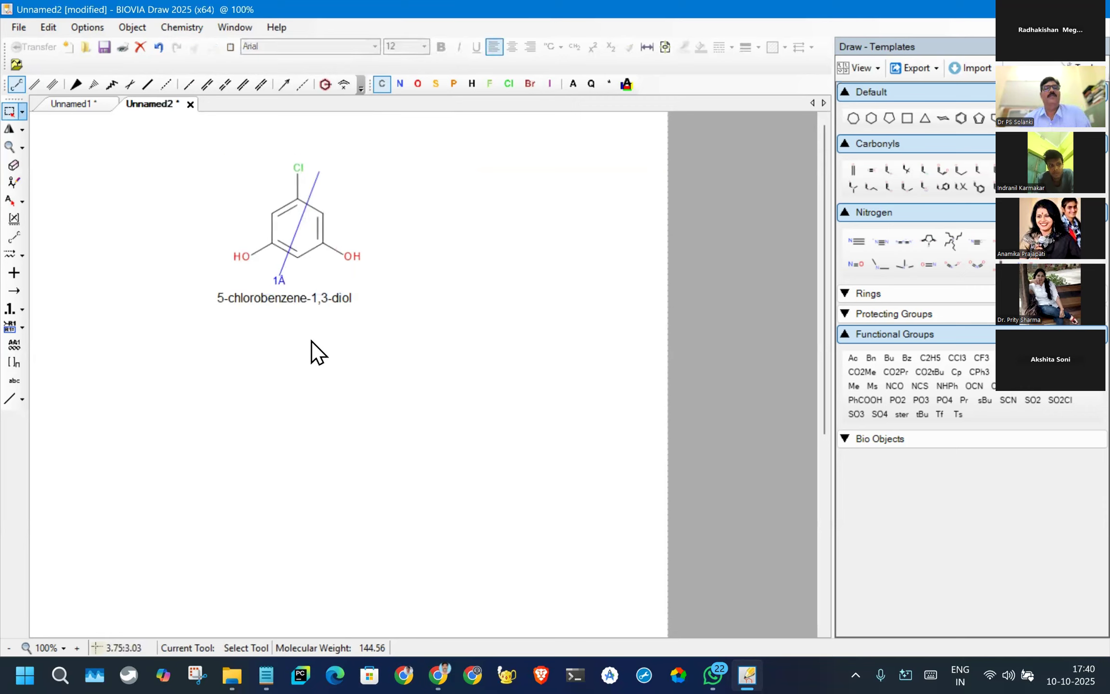
{"action": "key", "text": "ctrl+z"}
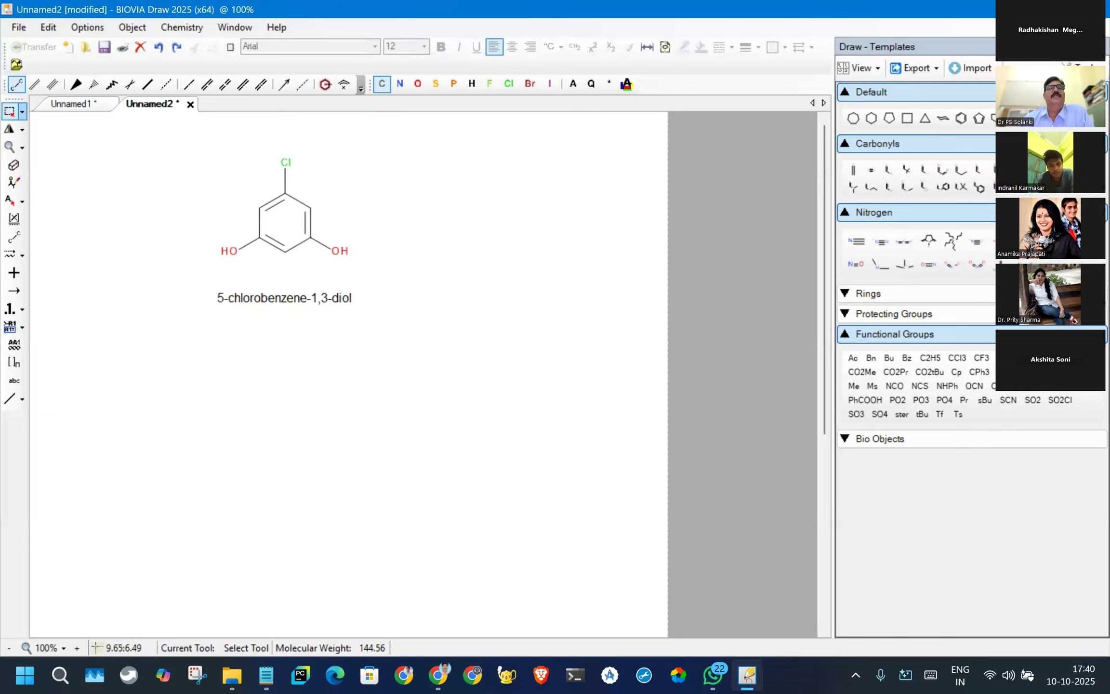
- Minimize the drawing window and open the Apps folder on the desktop
{"action": "left_click", "coordinate": [744, 677]}
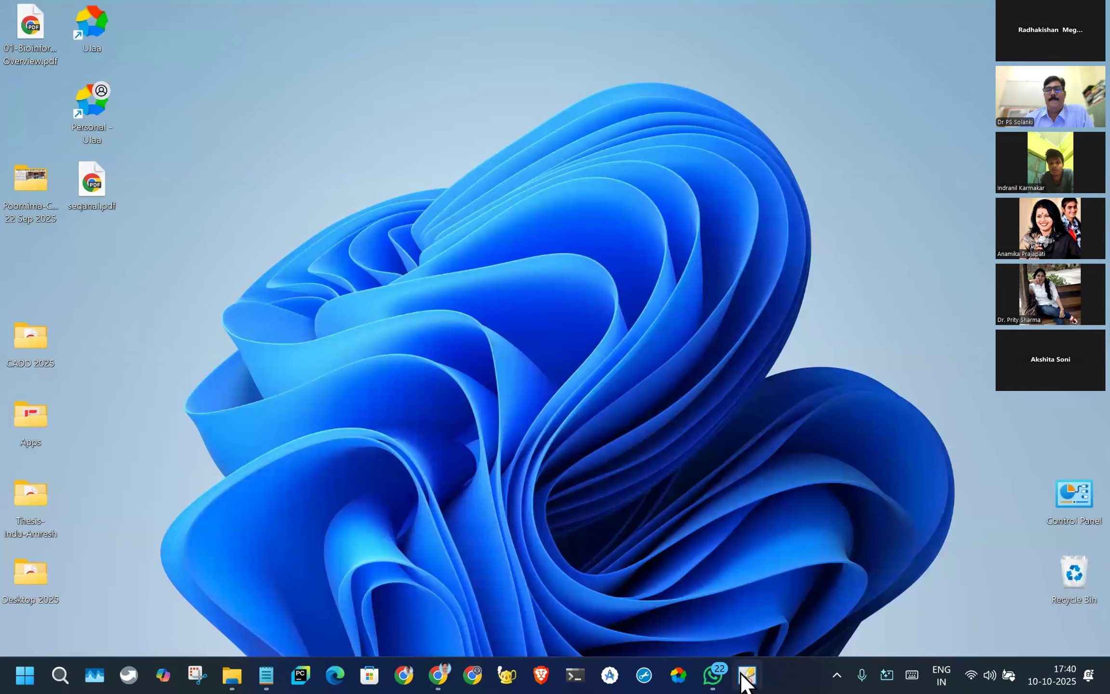
{"action": "left_click", "coordinate": [746, 676]}
{"action": "left_click", "coordinate": [745, 676]}
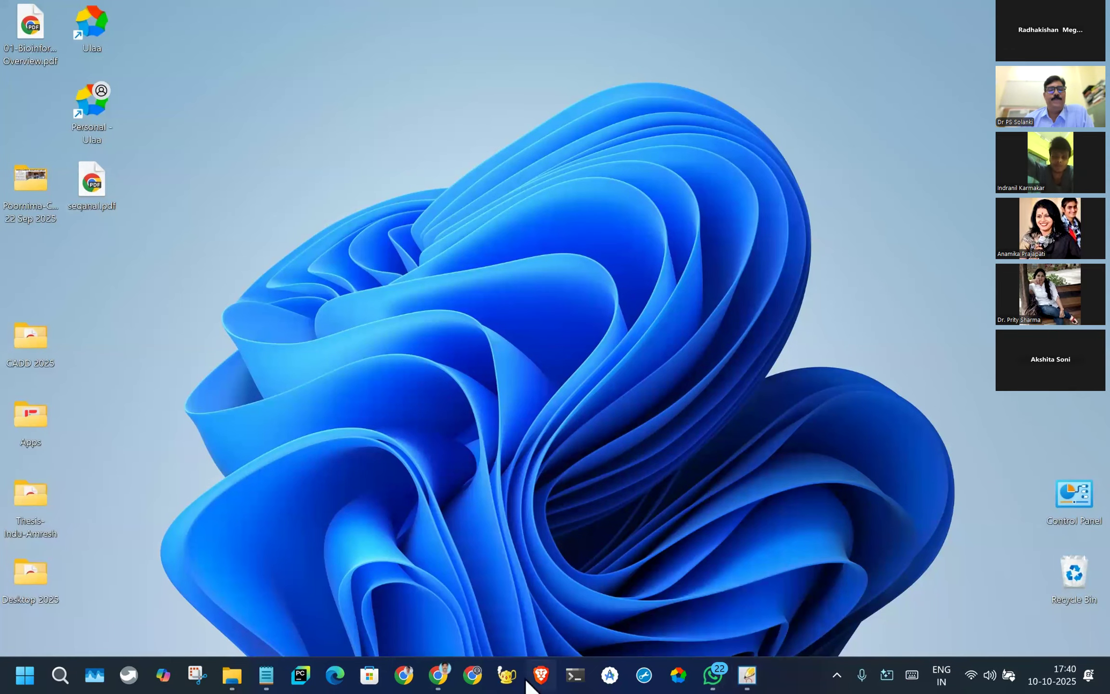
{"action": "left_click", "coordinate": [10, 674]}
{"action": "scroll", "coordinate": [151, 289], "scroll_direction": "down", "scroll_amount": 1}
{"action": "scroll", "coordinate": [162, 284], "scroll_direction": "down", "scroll_amount": 2}
{"action": "scroll", "coordinate": [202, 290], "scroll_direction": "up", "scroll_amount": 3}
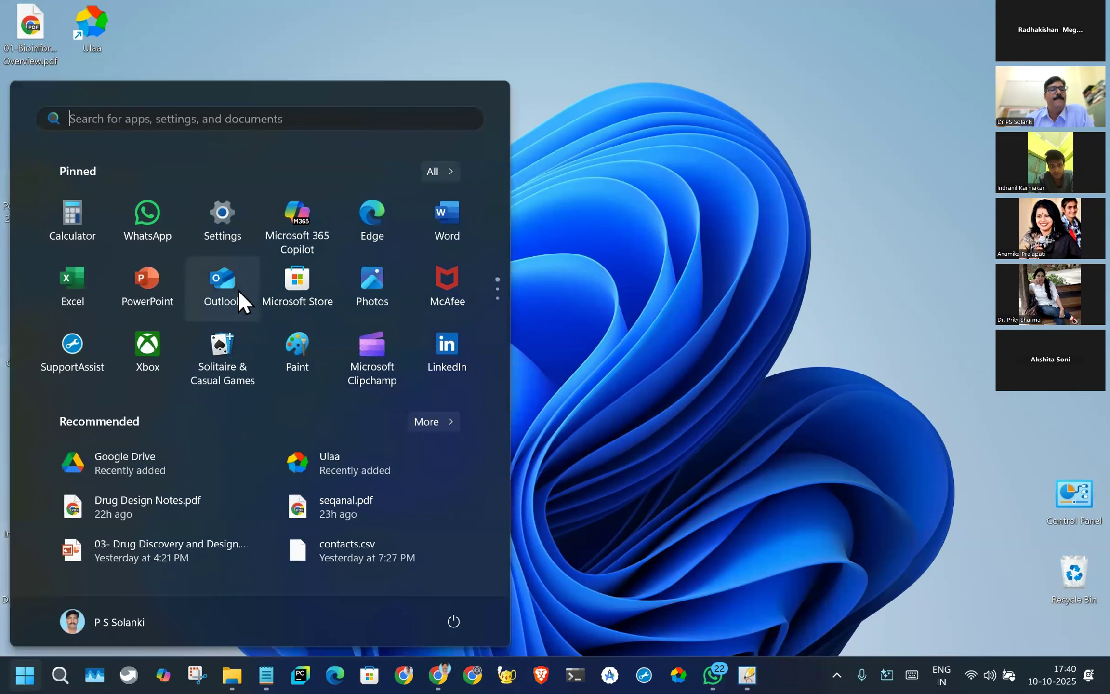
{"action": "left_click", "coordinate": [22, 673]}
{"action": "left_click", "coordinate": [25, 428]}
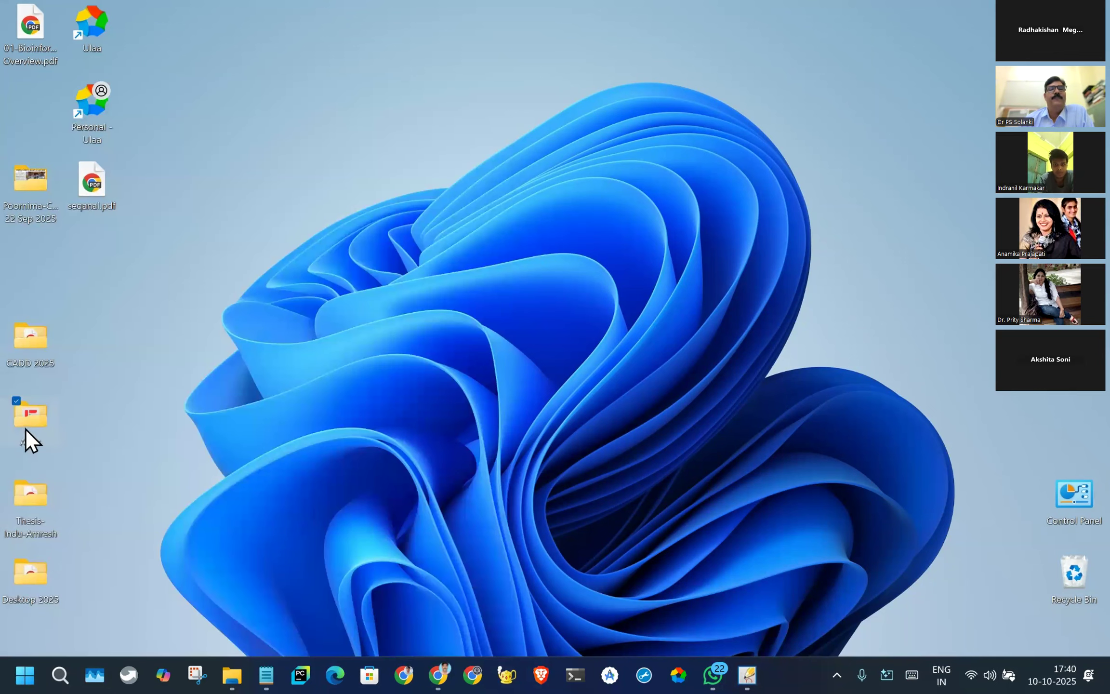
{"action": "double_click", "coordinate": [25, 428]}
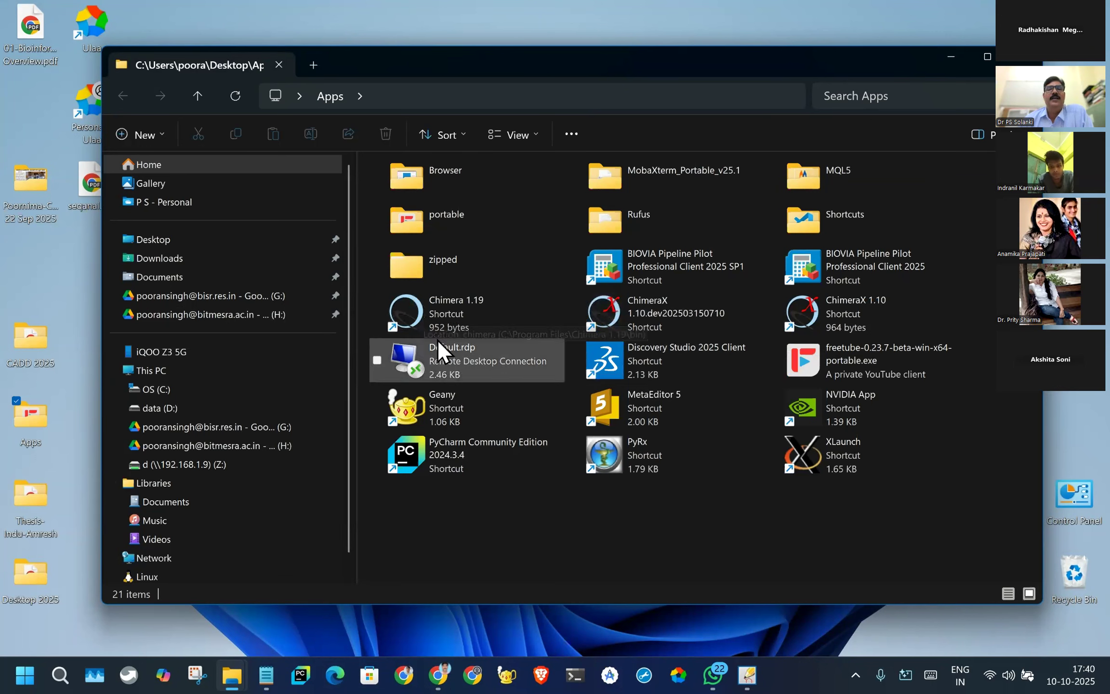
- Launch Discovery Studio 2025 Client from the Apps folder and minimize the folder window
{"action": "left_click", "coordinate": [420, 309]}
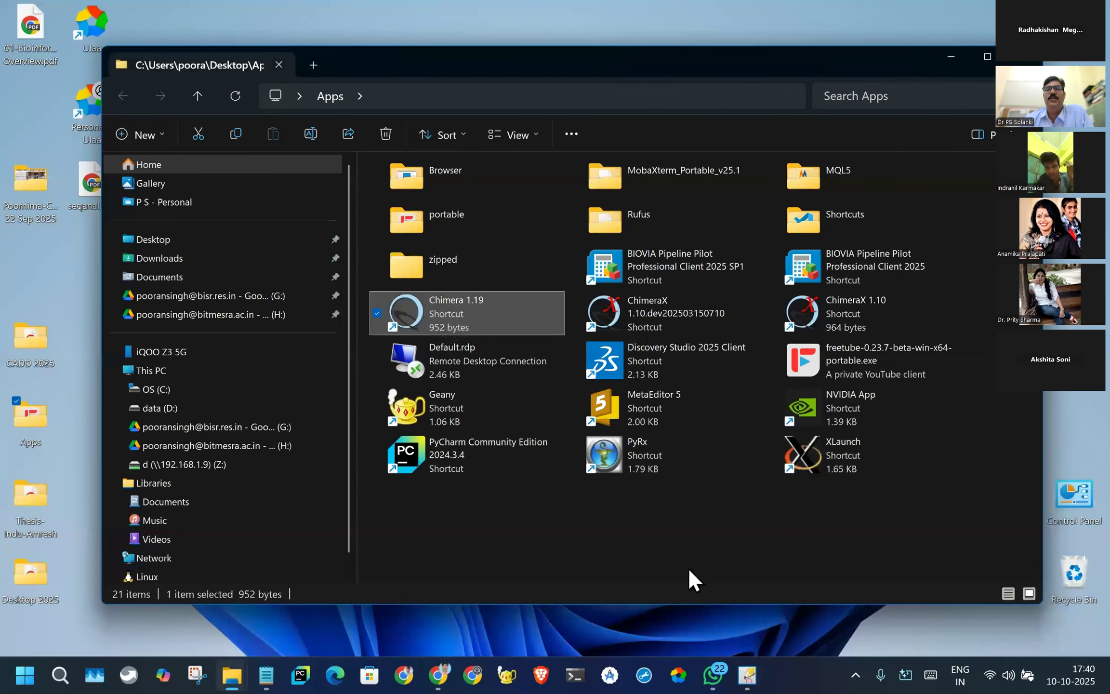
{"action": "left_click", "coordinate": [617, 353]}
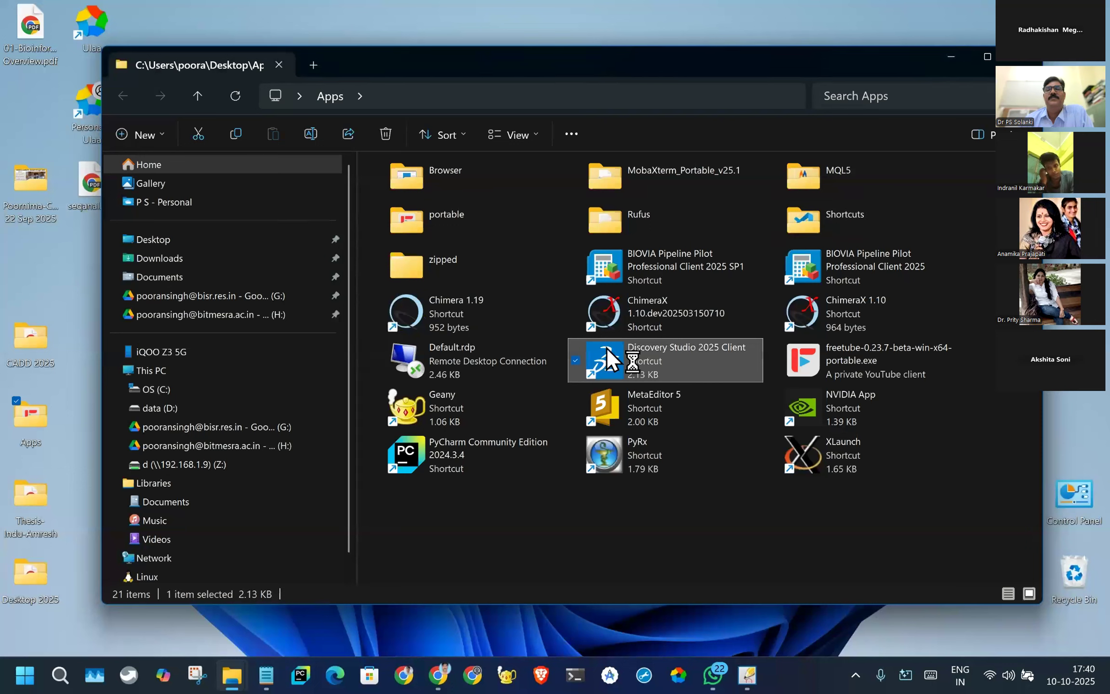
{"action": "left_click", "coordinate": [430, 323]}
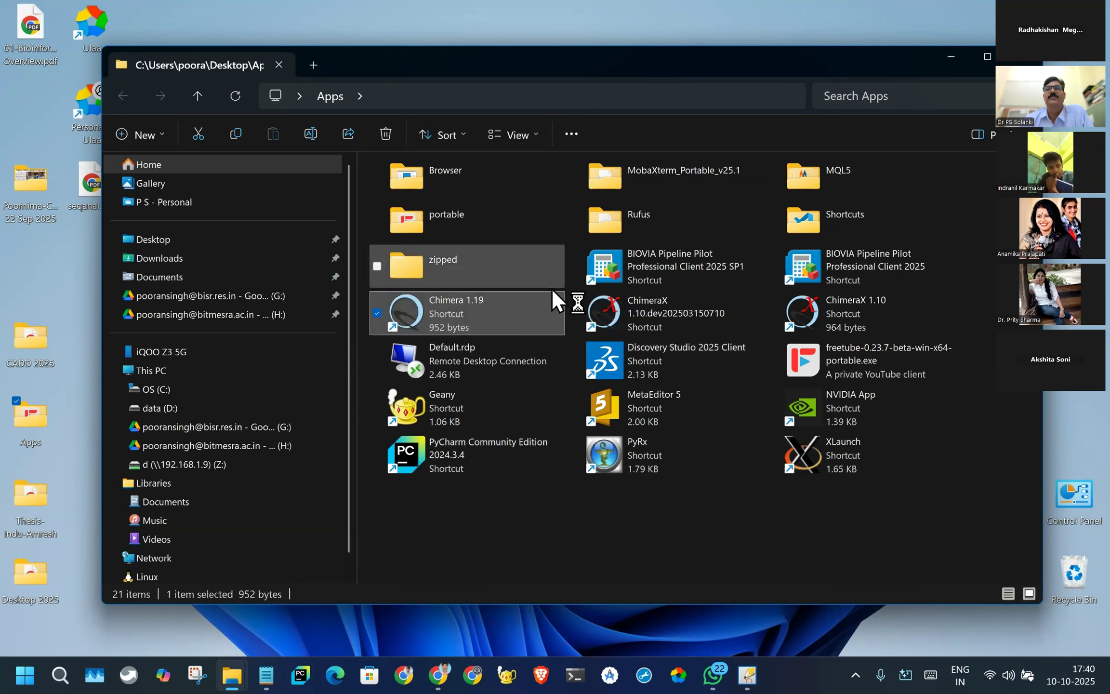
{"action": "left_click", "coordinate": [954, 55]}
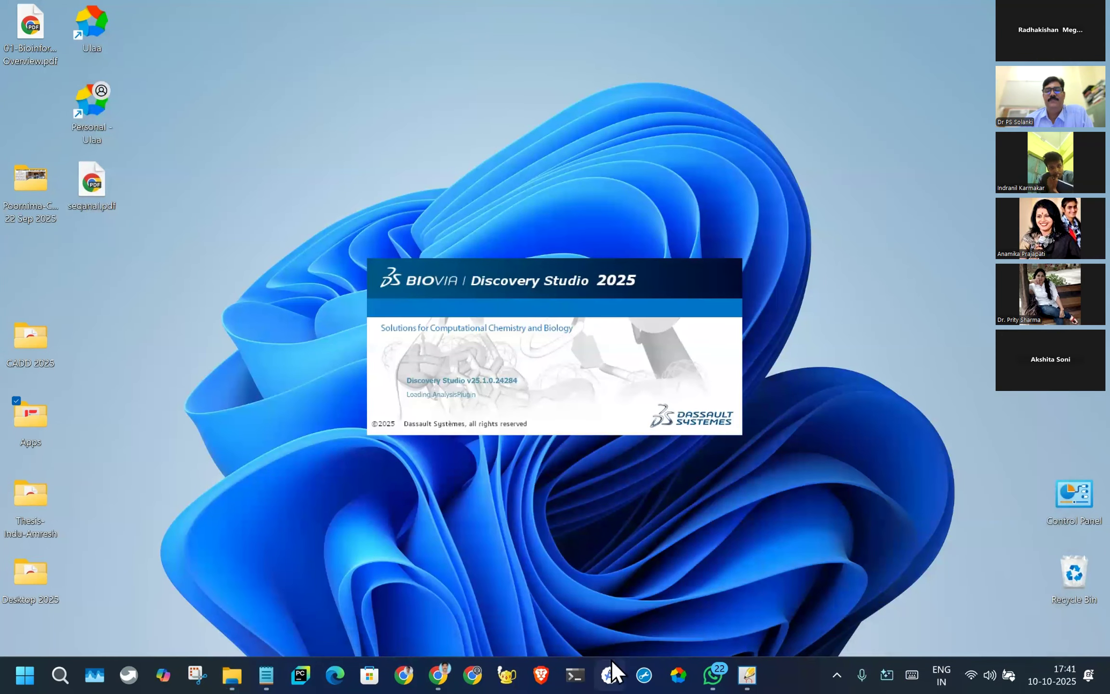
- Switch back to BIOVIA Draw, generate the structure's SMILES string and place it below the IUPAC name
{"action": "mouse_move", "coordinate": [747, 677]}
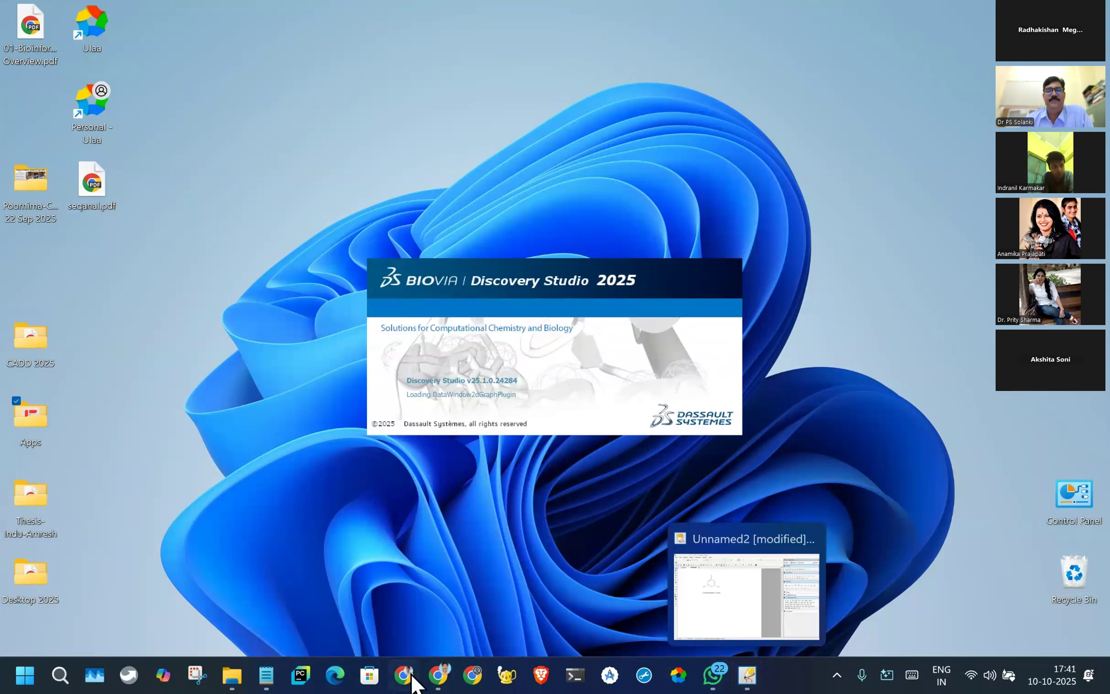
{"action": "mouse_move", "coordinate": [436, 677]}
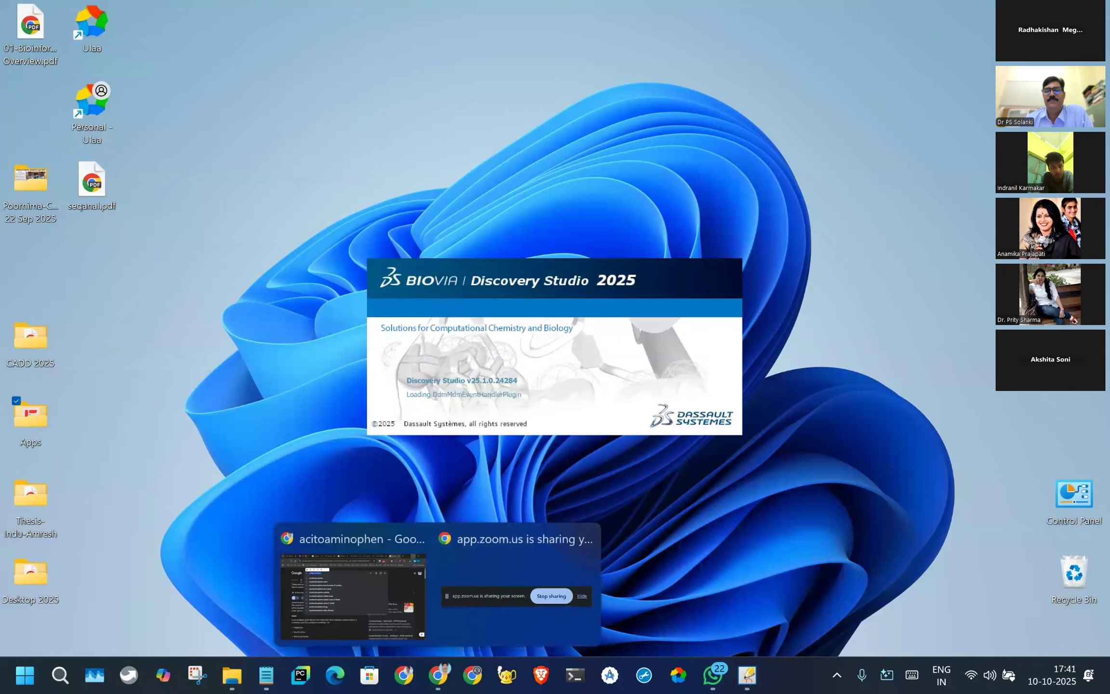
{"action": "left_click", "coordinate": [748, 680]}
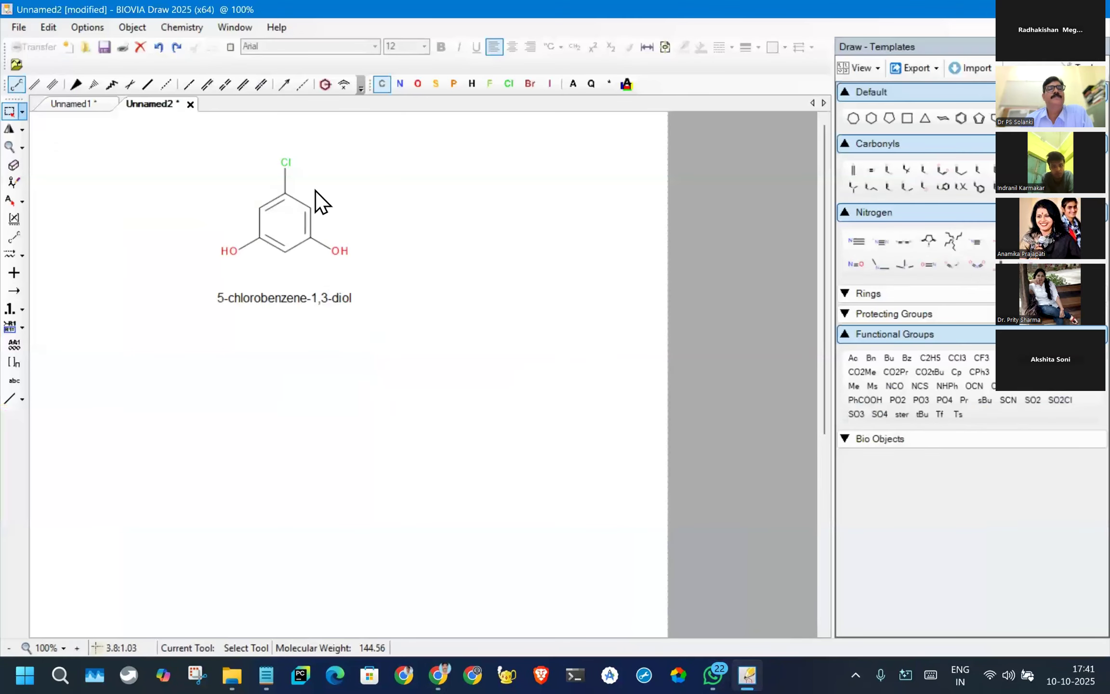
{"action": "left_click", "coordinate": [177, 28]}
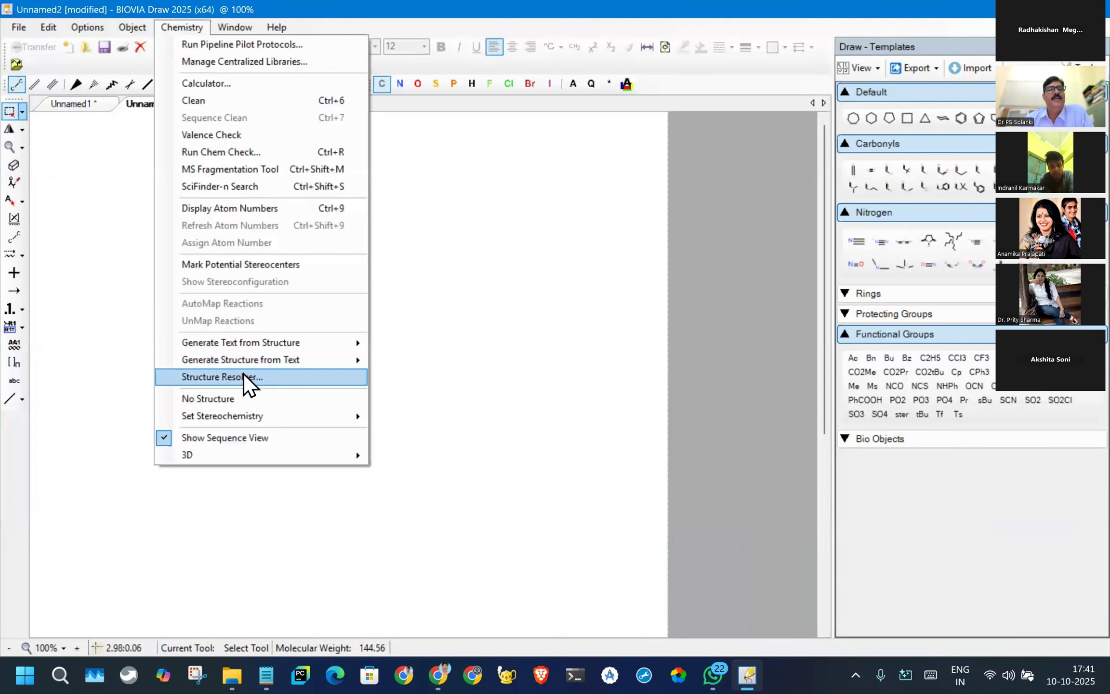
{"action": "mouse_move", "coordinate": [206, 345]}
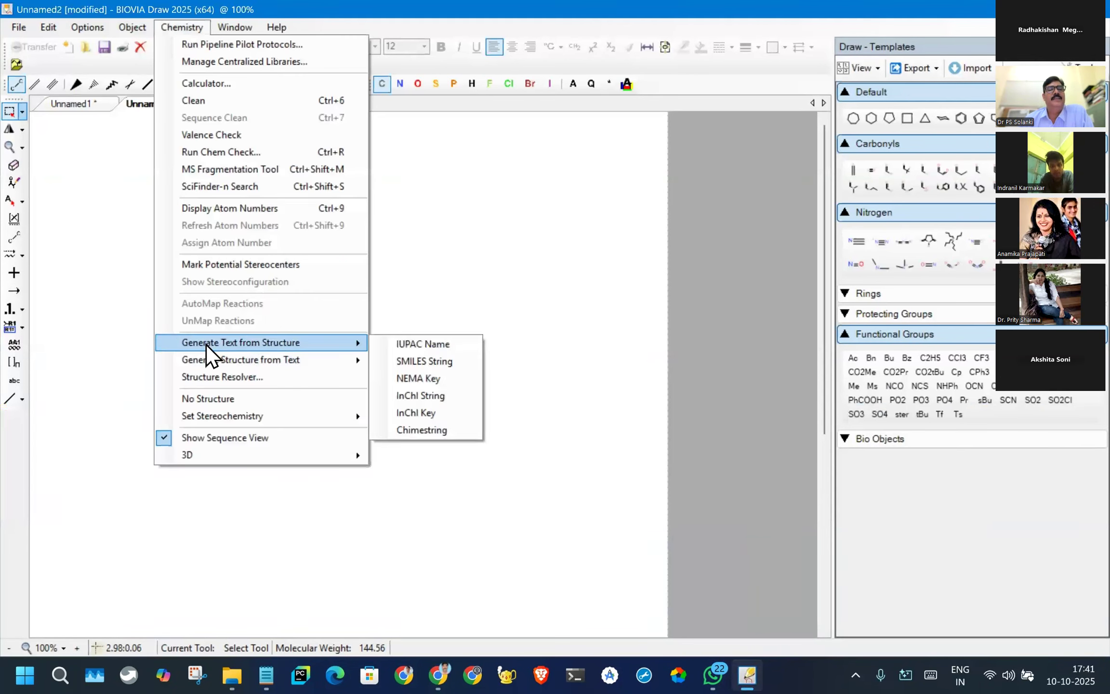
{"action": "left_click", "coordinate": [425, 362]}
{"action": "left_click_drag", "start_coordinate": [245, 336], "coordinate": [238, 319]}
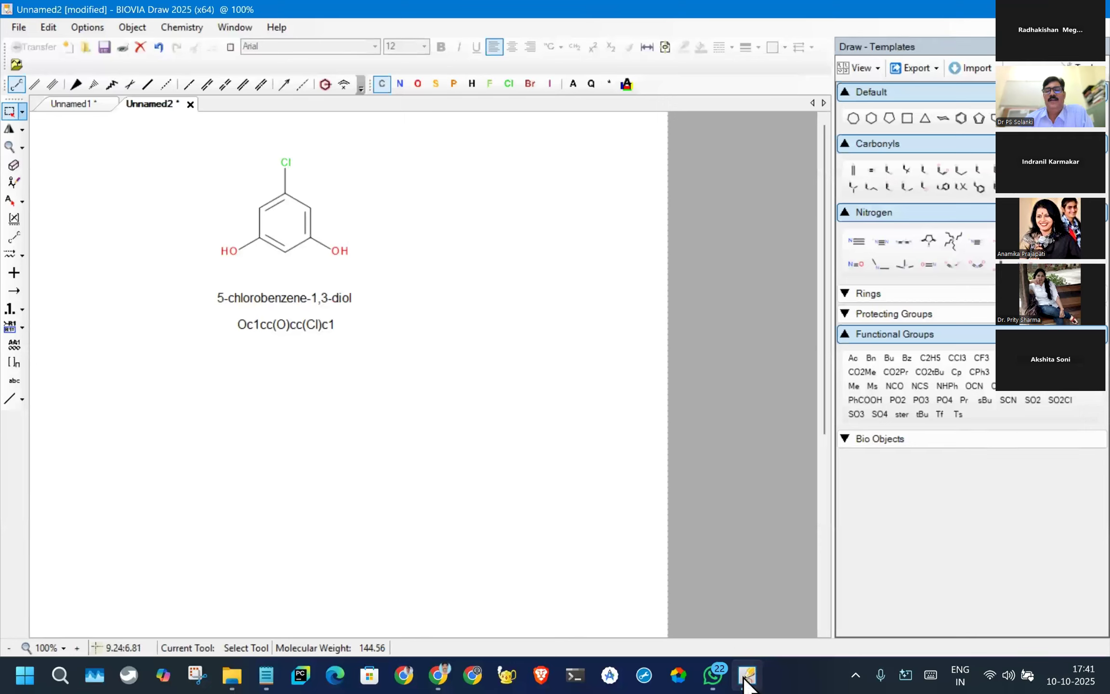
{"action": "mouse_move", "coordinate": [750, 685]}
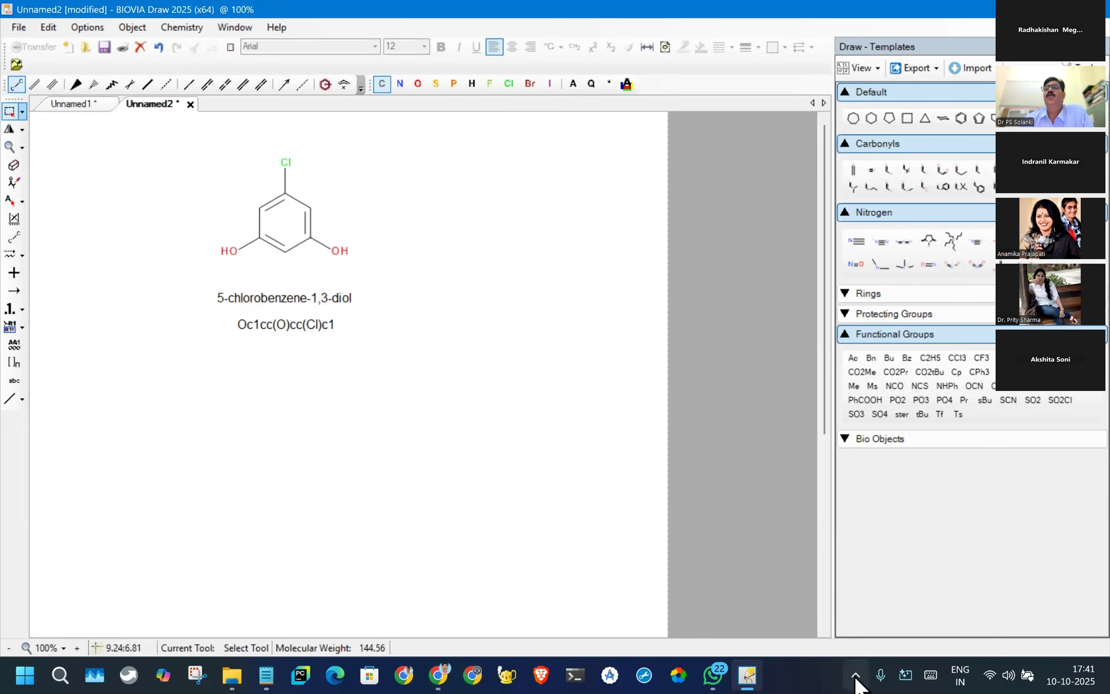
- Minimize the drawing window and check the desktop for the startup of Discovery Studio
{"action": "left_click", "coordinate": [1022, 9]}
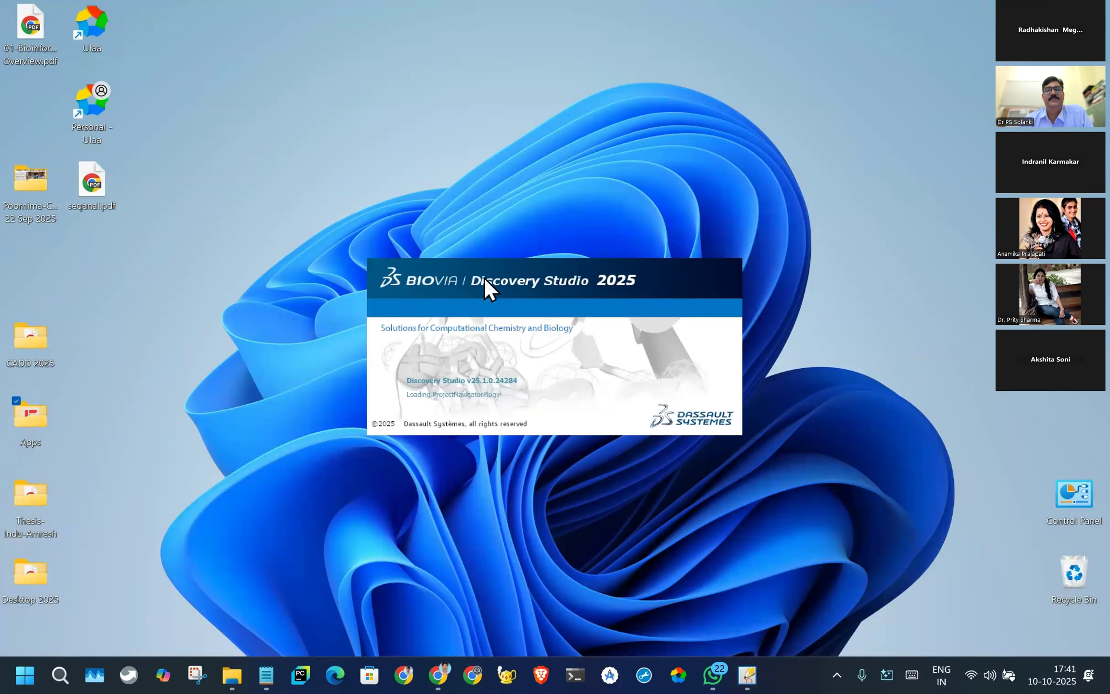
{"action": "mouse_move", "coordinate": [731, 683]}
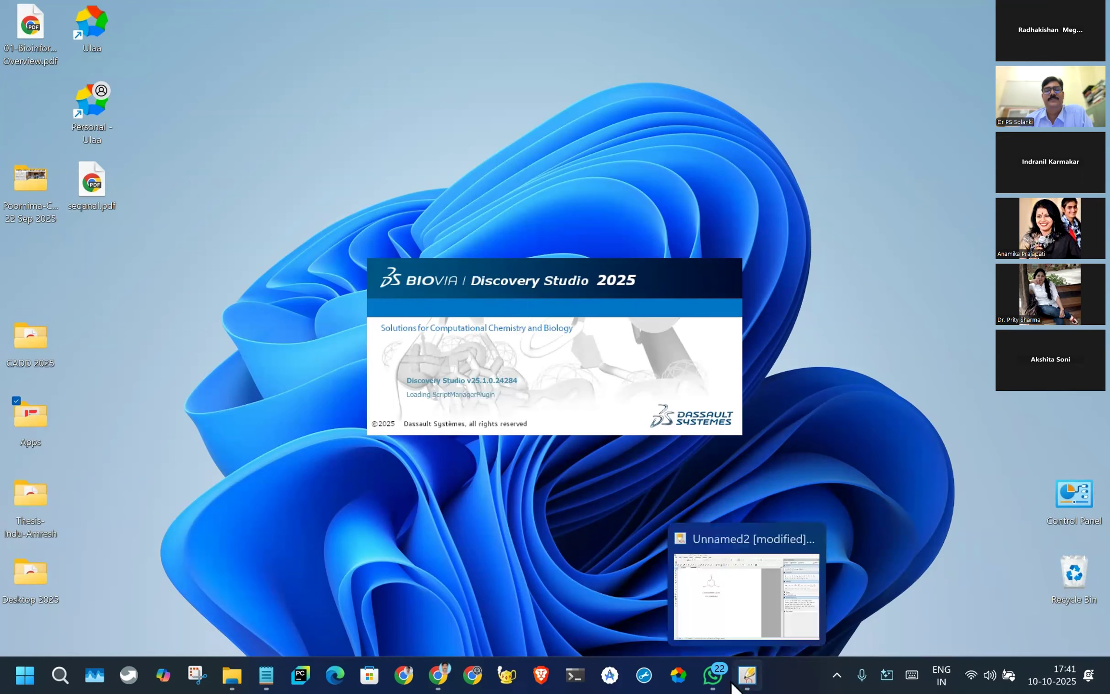
{"action": "left_click", "coordinate": [747, 675]}
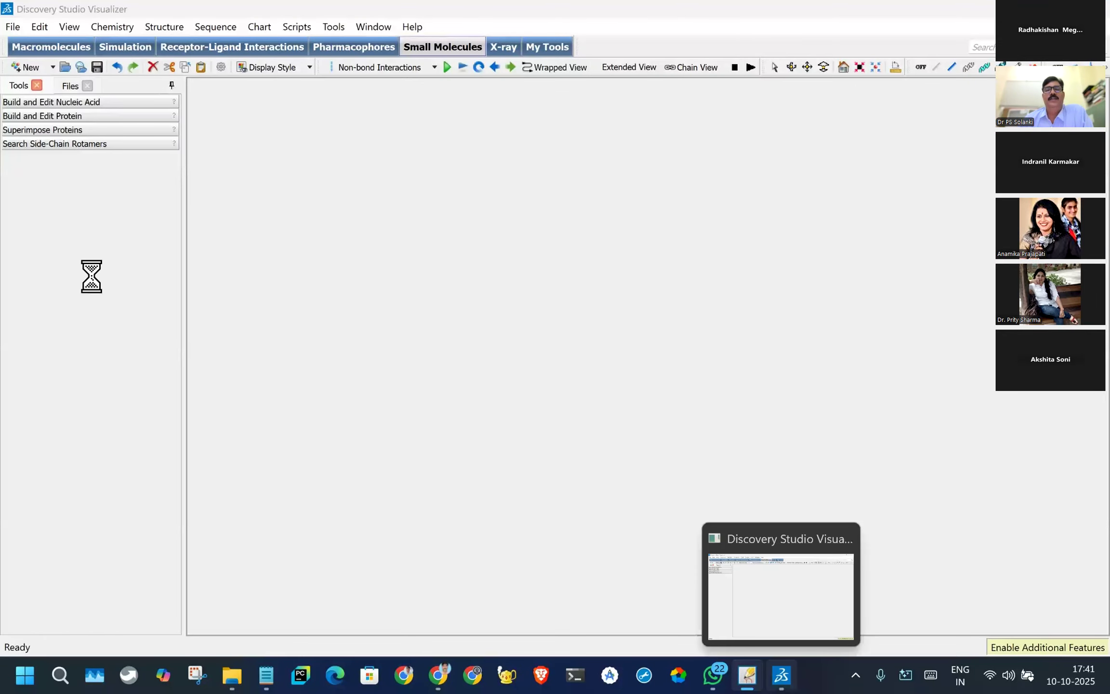
- Return to BIOVIA Draw and copy the SMILES string Oc1cc(O)cc(Cl)c1 below the IUPAC name
{"action": "left_click", "coordinate": [746, 679]}
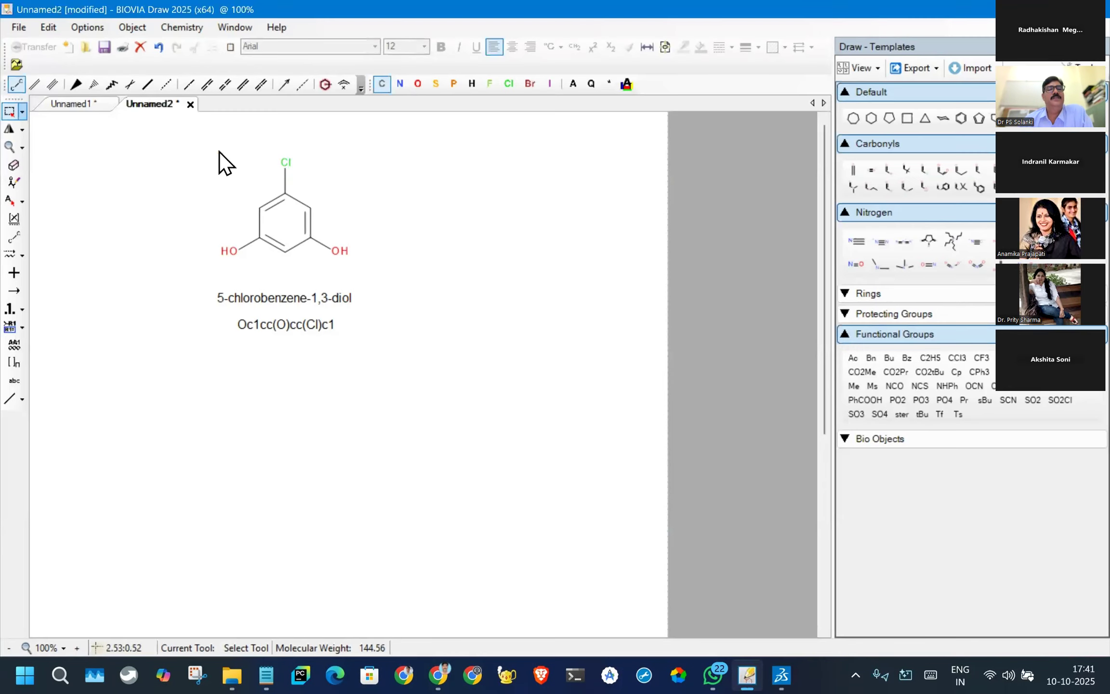
{"action": "left_click", "coordinate": [292, 327]}
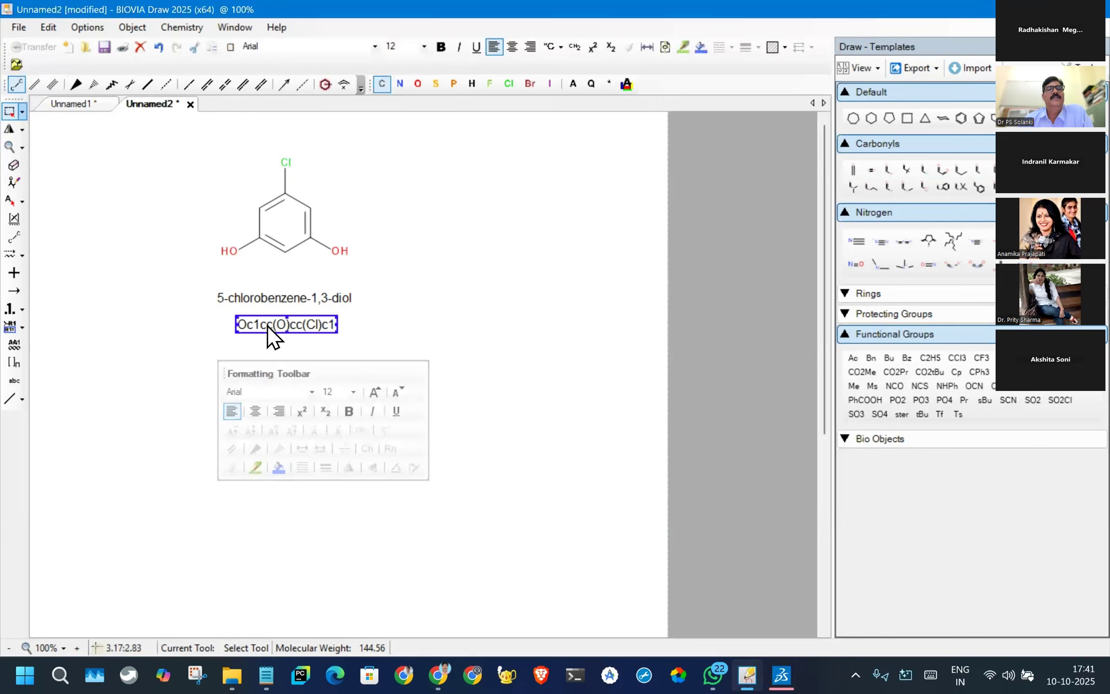
{"action": "right_click", "coordinate": [268, 326]}
{"action": "left_click", "coordinate": [303, 348]}
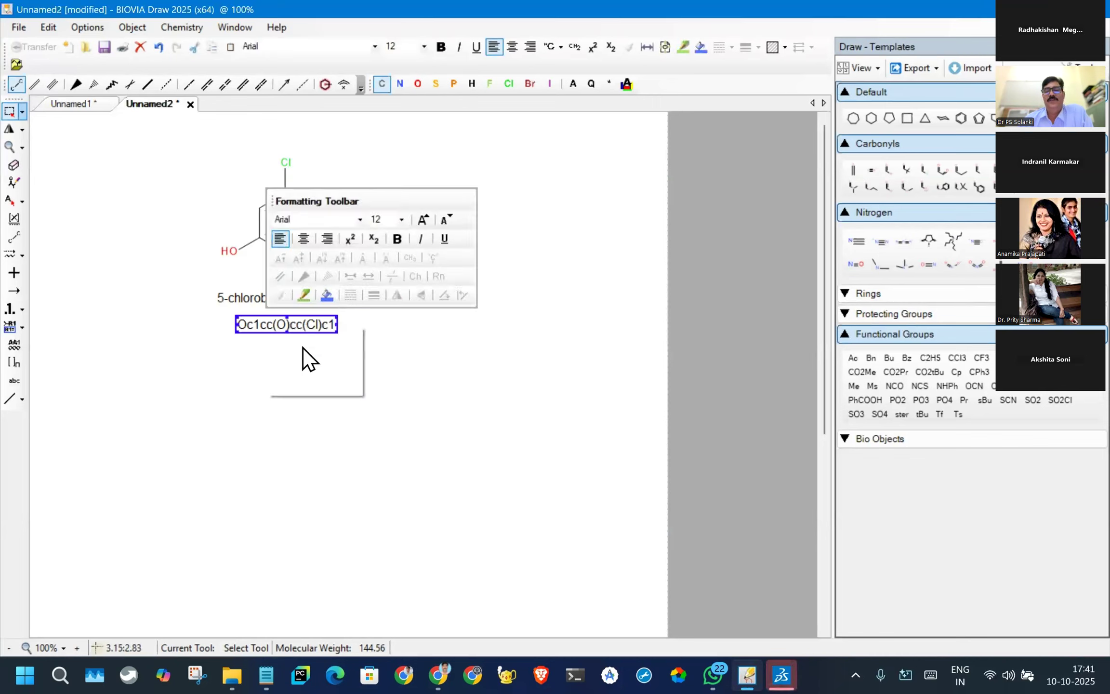
- Switch to Discovery Studio and look through the window types available for a new document
{"action": "left_click", "coordinate": [782, 679]}
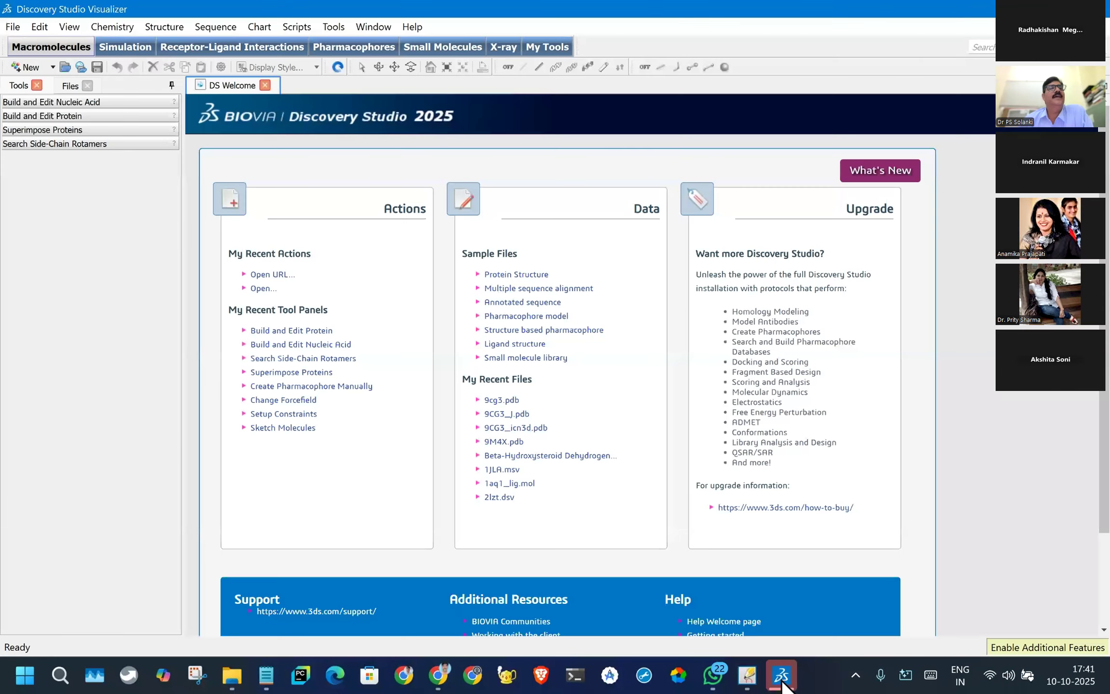
{"action": "left_click", "coordinate": [52, 68]}
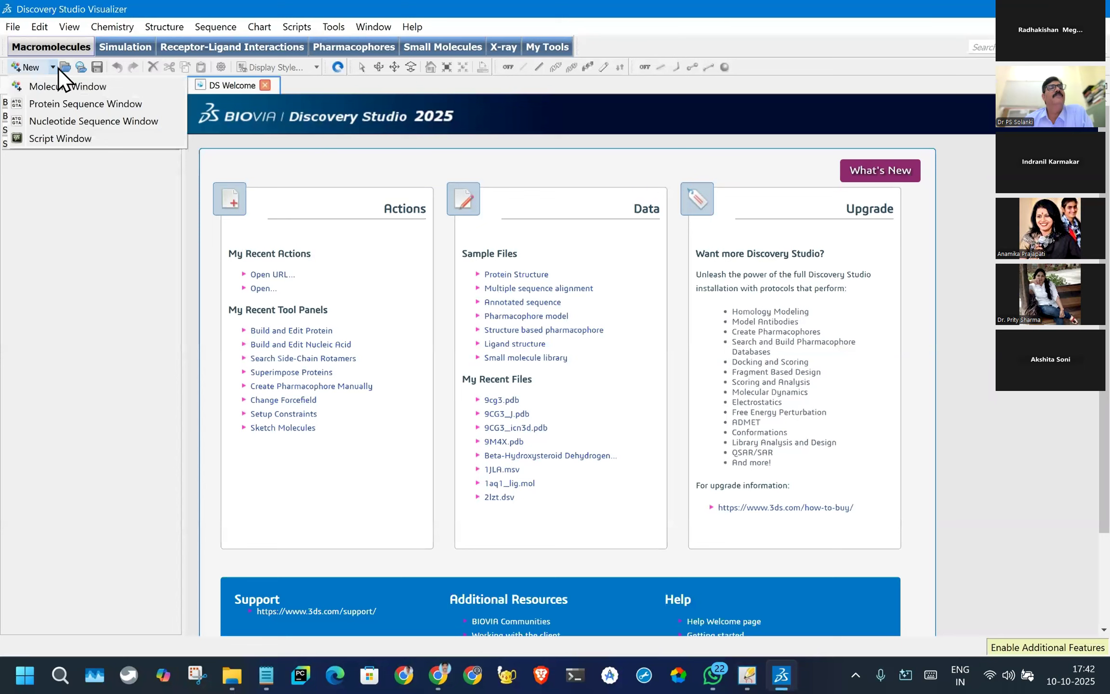
{"action": "left_click", "coordinate": [7, 28]}
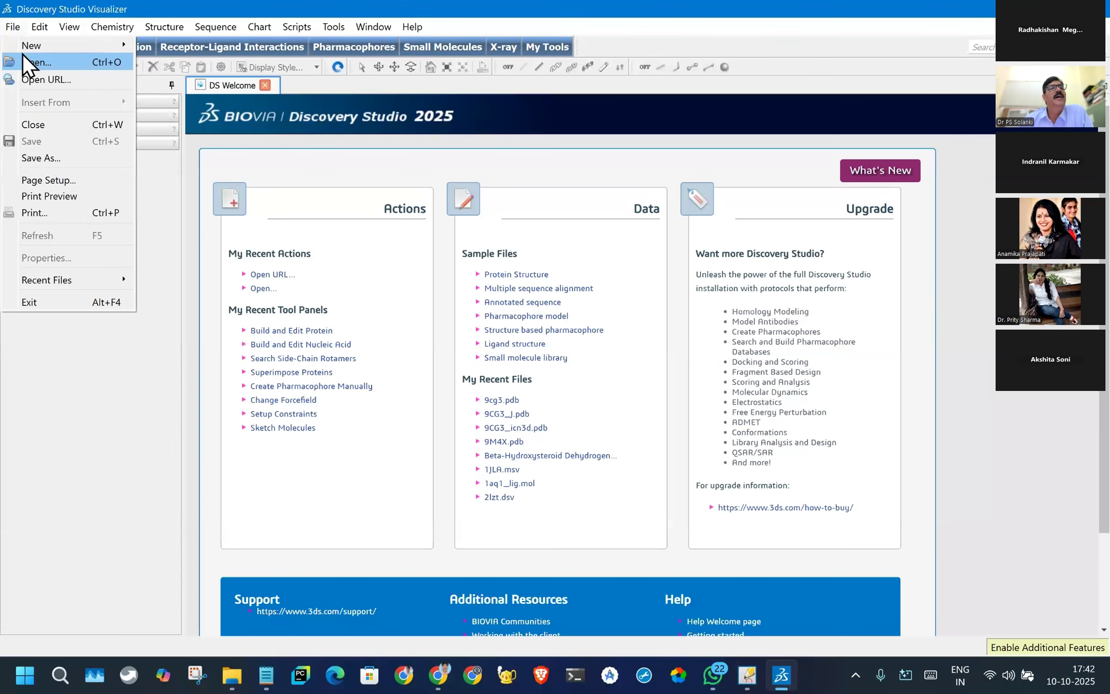
{"action": "mouse_move", "coordinate": [97, 46]}
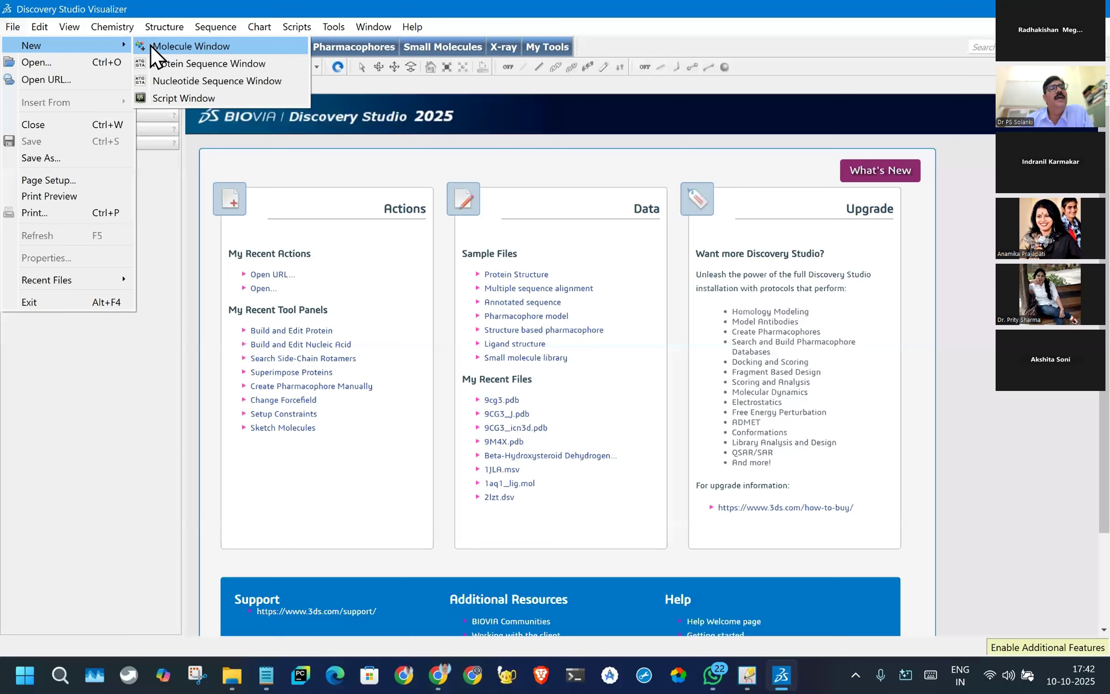
{"action": "left_click", "coordinate": [55, 63]}
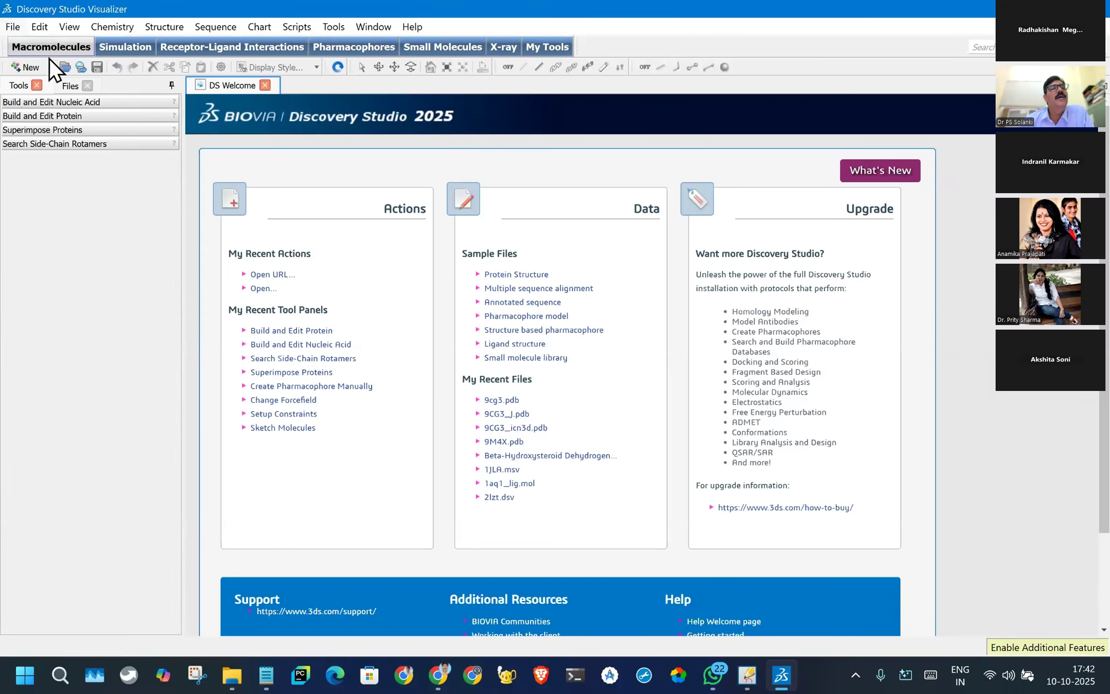
- Add the View Interactions tool panel to the macromolecule tools
{"action": "left_click", "coordinate": [44, 30]}
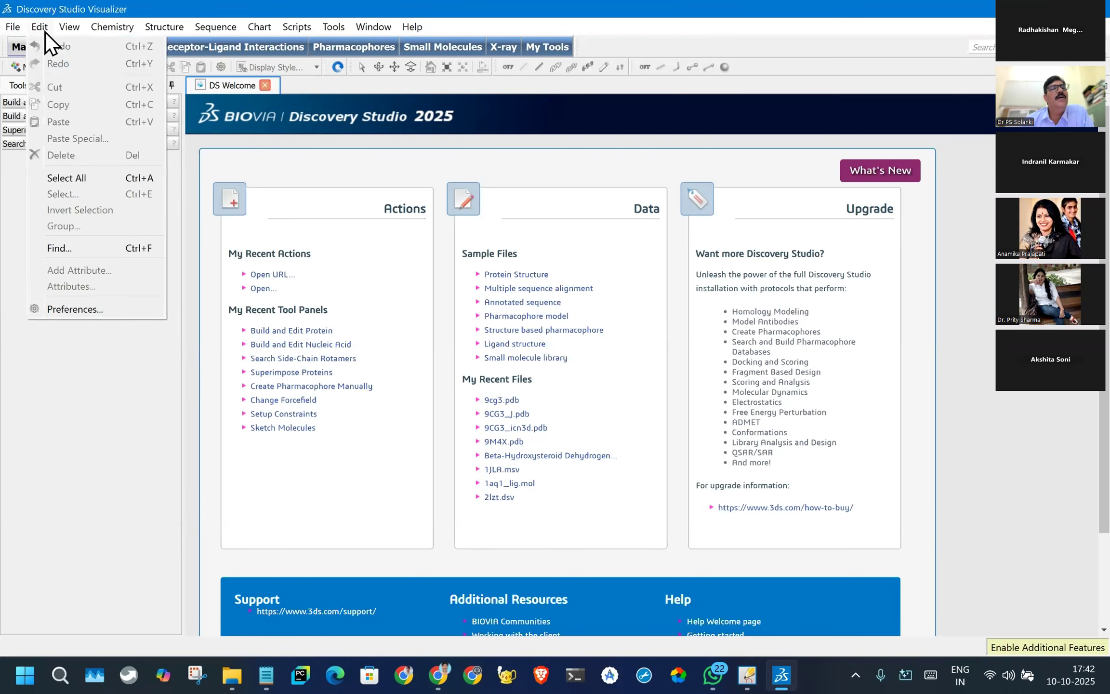
{"action": "mouse_move", "coordinate": [67, 29]}
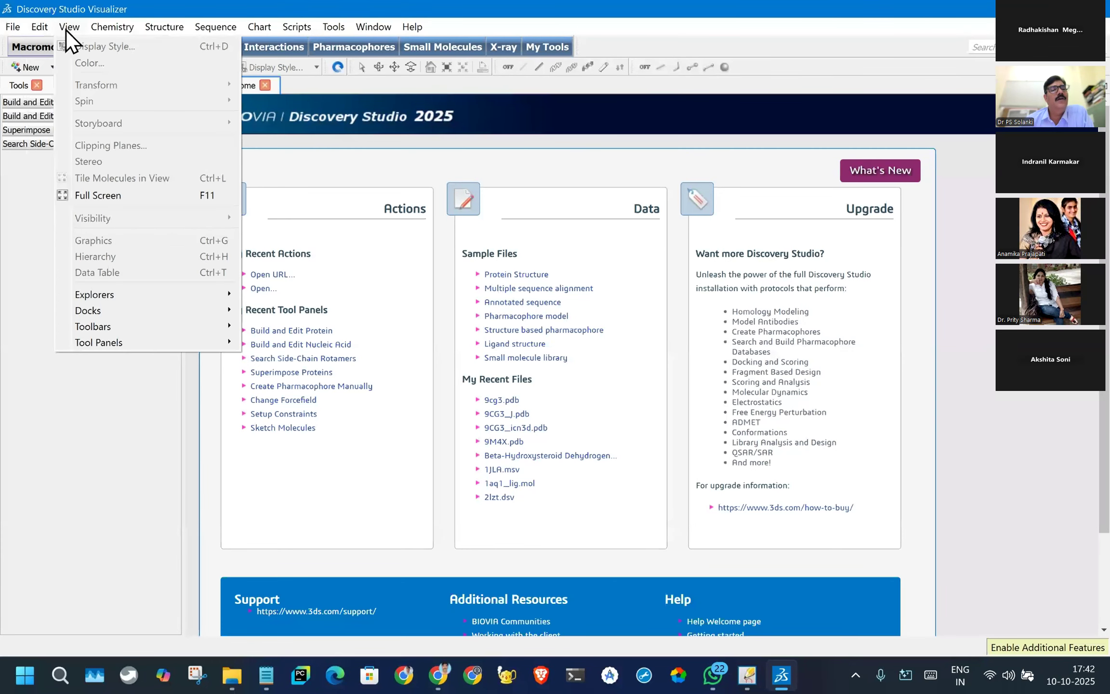
{"action": "mouse_move", "coordinate": [118, 293]}
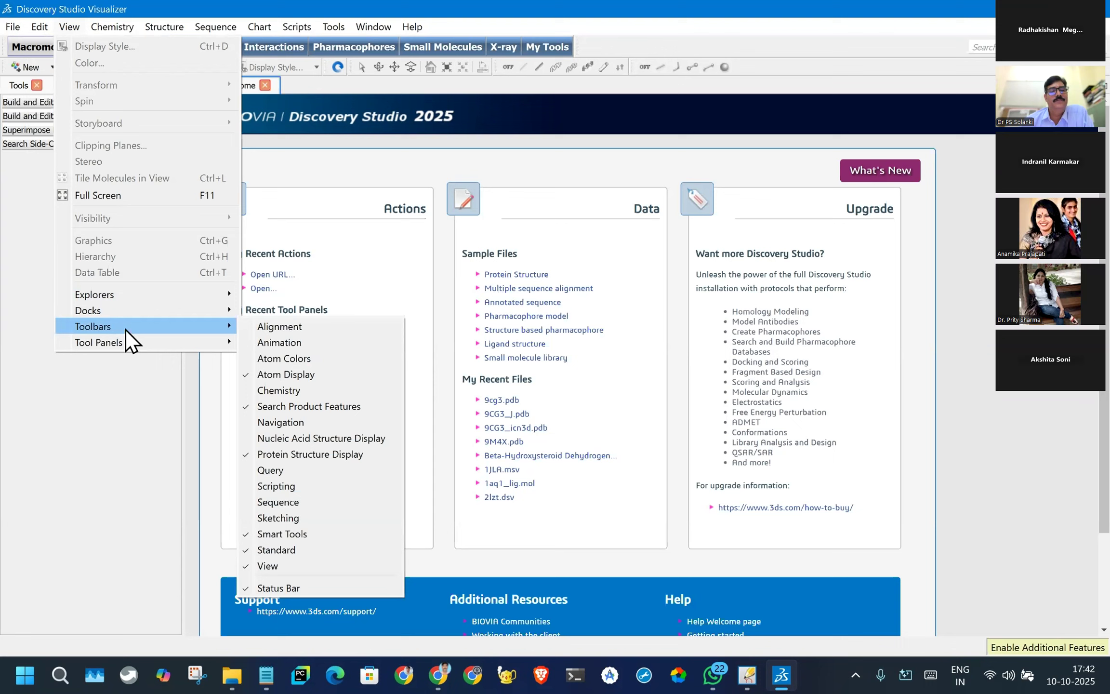
{"action": "mouse_move", "coordinate": [129, 343]}
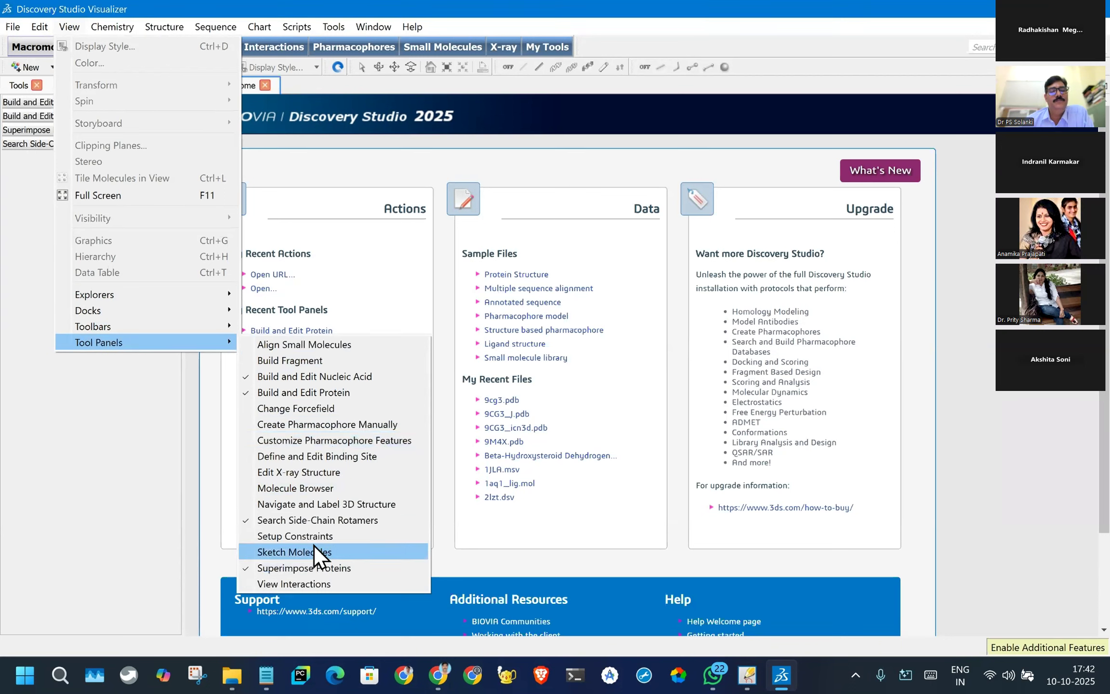
{"action": "left_click", "coordinate": [244, 585]}
{"action": "left_click", "coordinate": [63, 87]}
{"action": "left_click", "coordinate": [21, 86]}
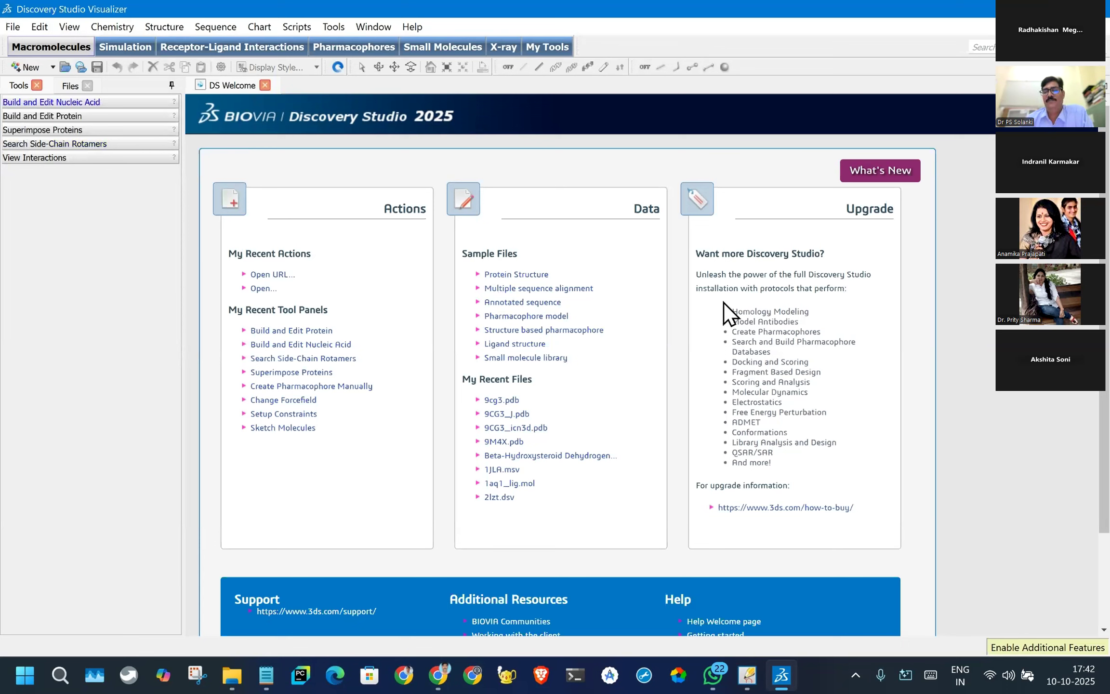
{"action": "mouse_move", "coordinate": [751, 686]}
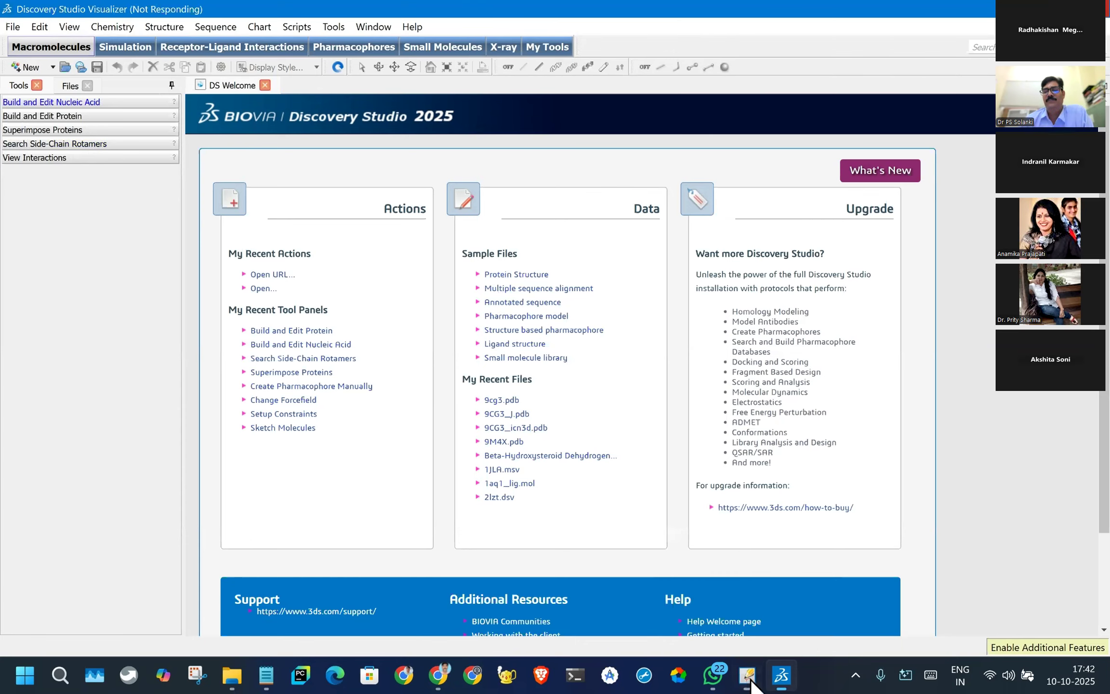
{"action": "left_click", "coordinate": [782, 680]}
{"action": "left_click", "coordinate": [782, 679]}
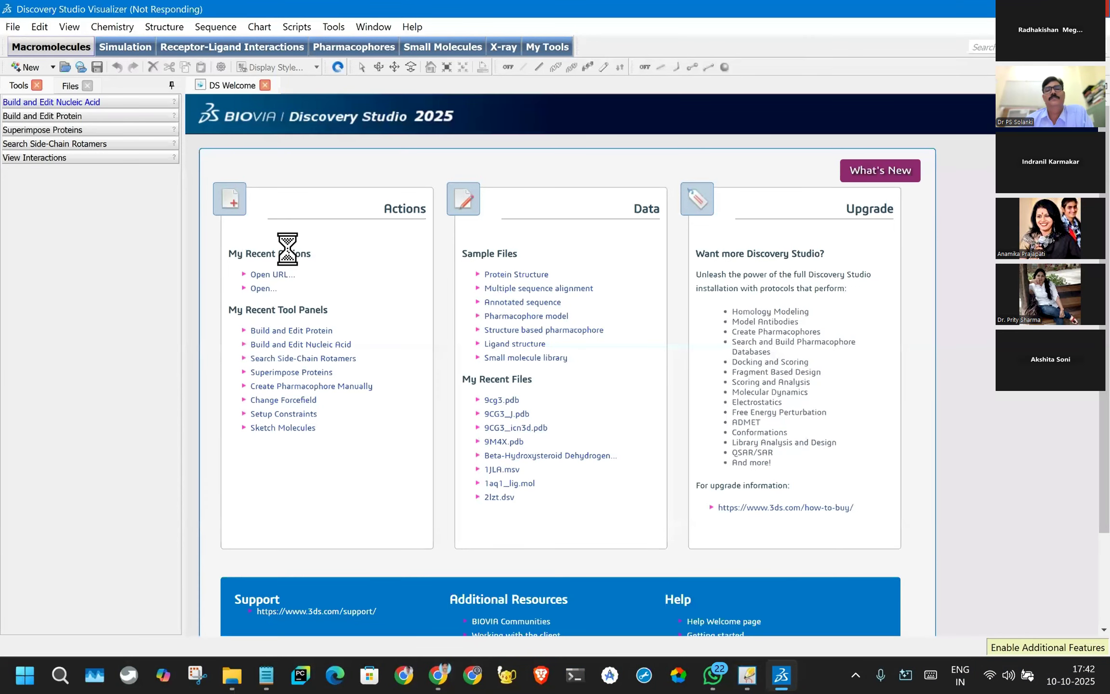
{"action": "left_click", "coordinate": [749, 677]}
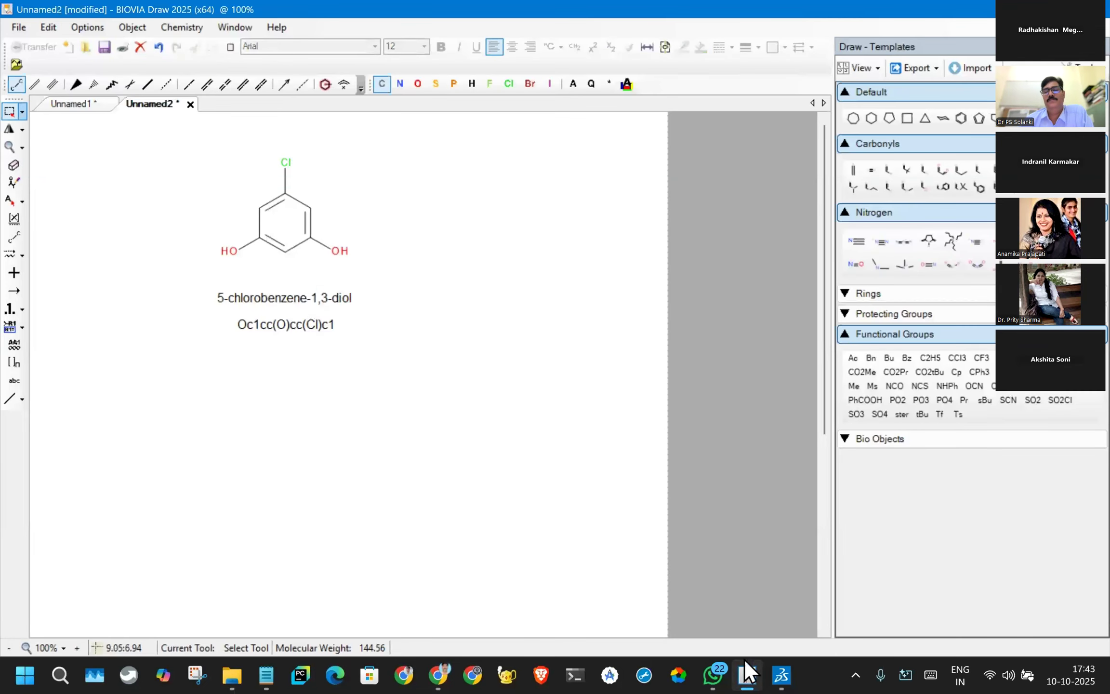
- Return to Discovery Studio and expand the Build and Edit Nucleic Acid panel of the macromolecule tools
{"action": "left_click", "coordinate": [749, 679]}
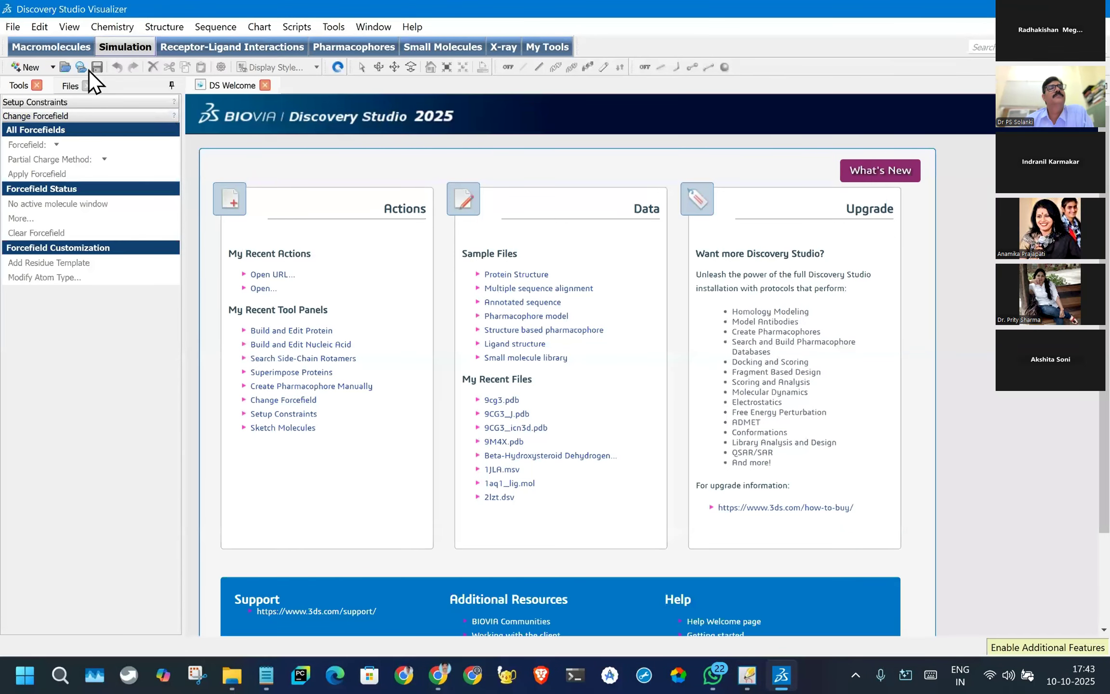
{"action": "left_click", "coordinate": [43, 46]}
{"action": "left_click", "coordinate": [74, 102]}
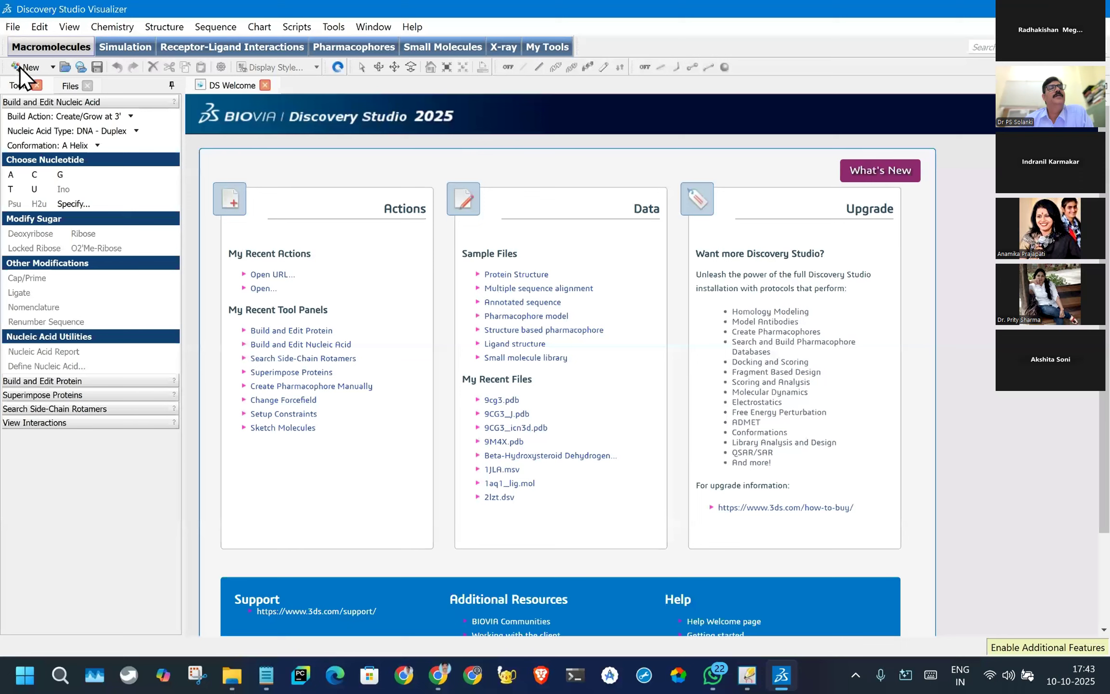
{"action": "left_click", "coordinate": [81, 67]}
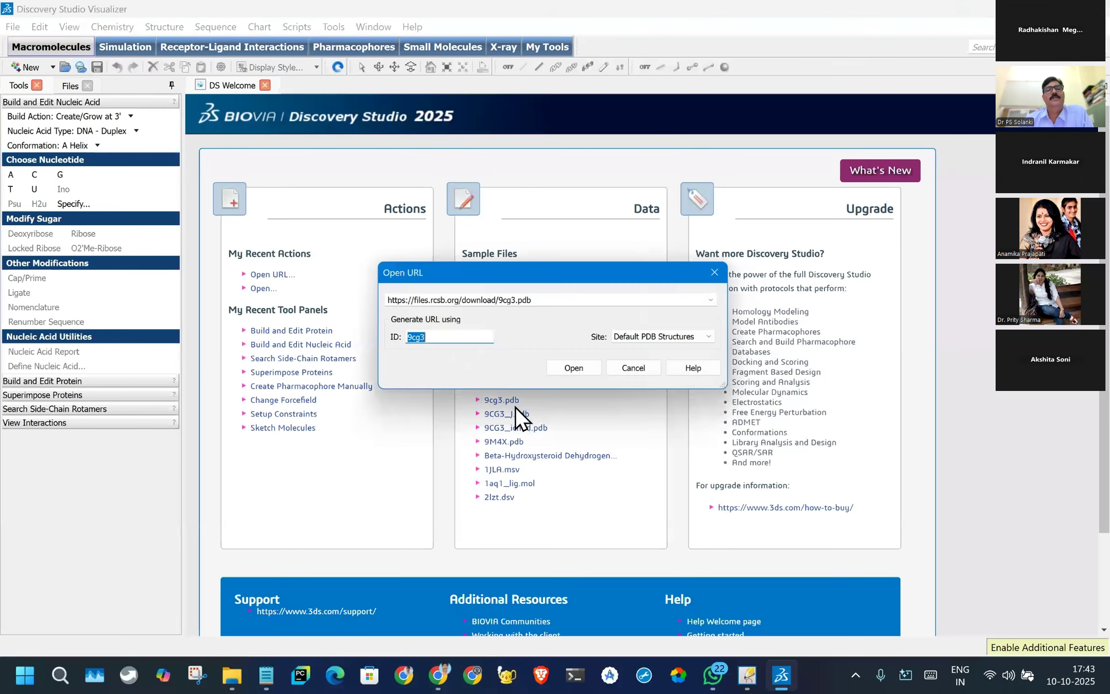
{"action": "left_click", "coordinate": [637, 369]}
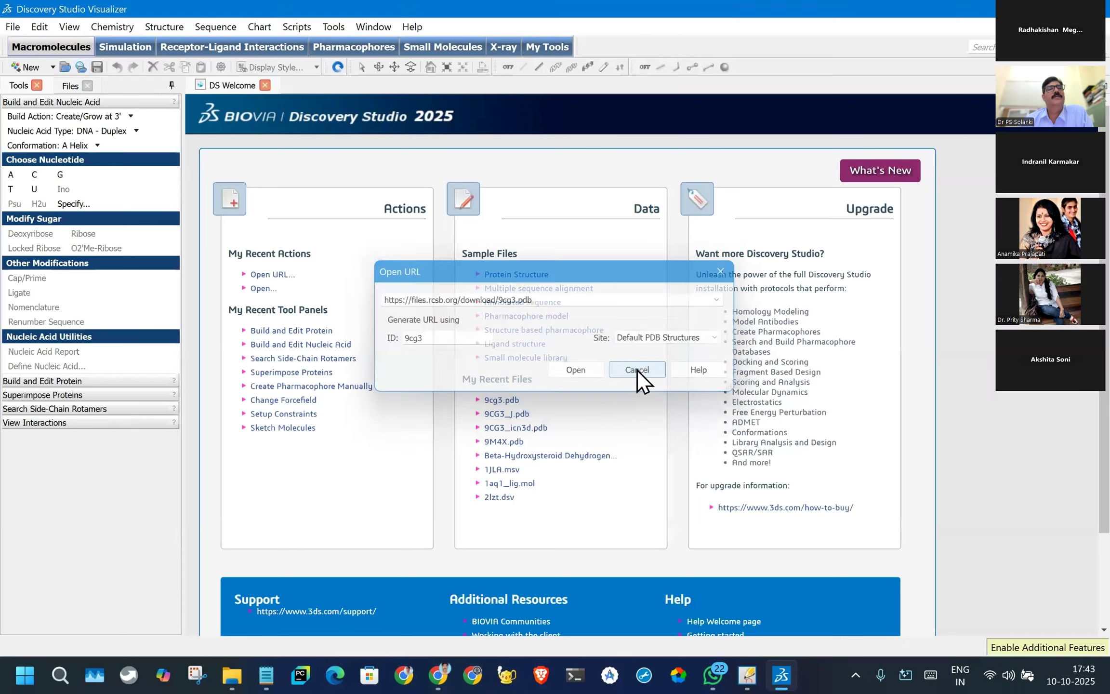
{"action": "left_click", "coordinate": [121, 27]}
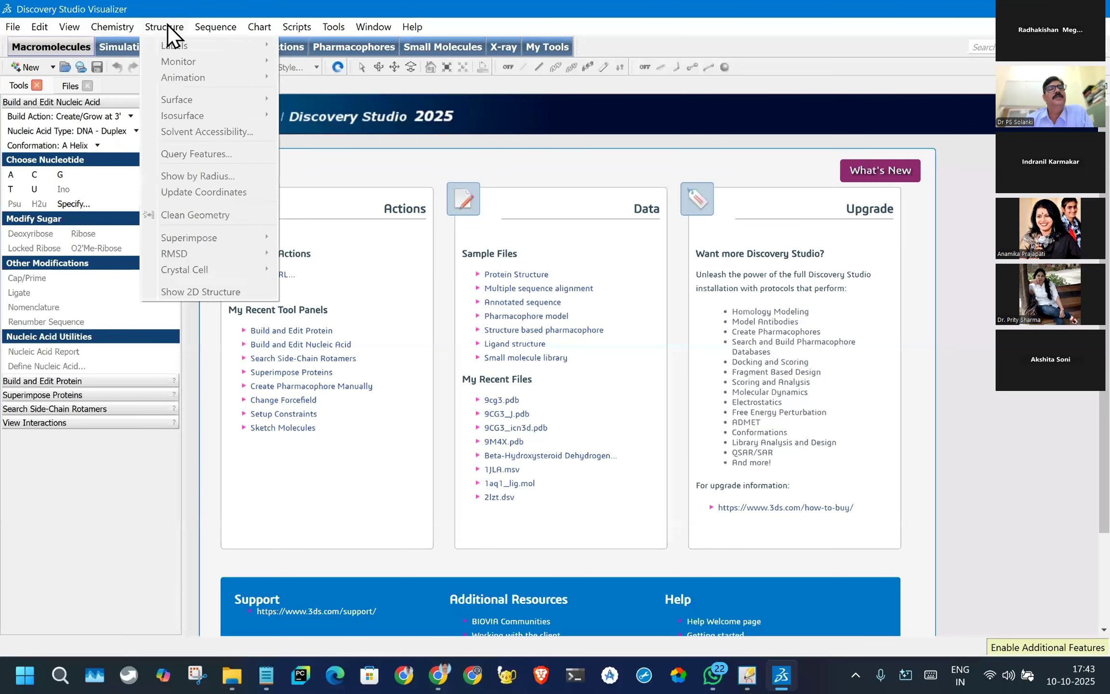
- Create a new empty Molecule window in Discovery Studio
{"action": "left_click", "coordinate": [25, 68]}
{"action": "left_click", "coordinate": [25, 69]}
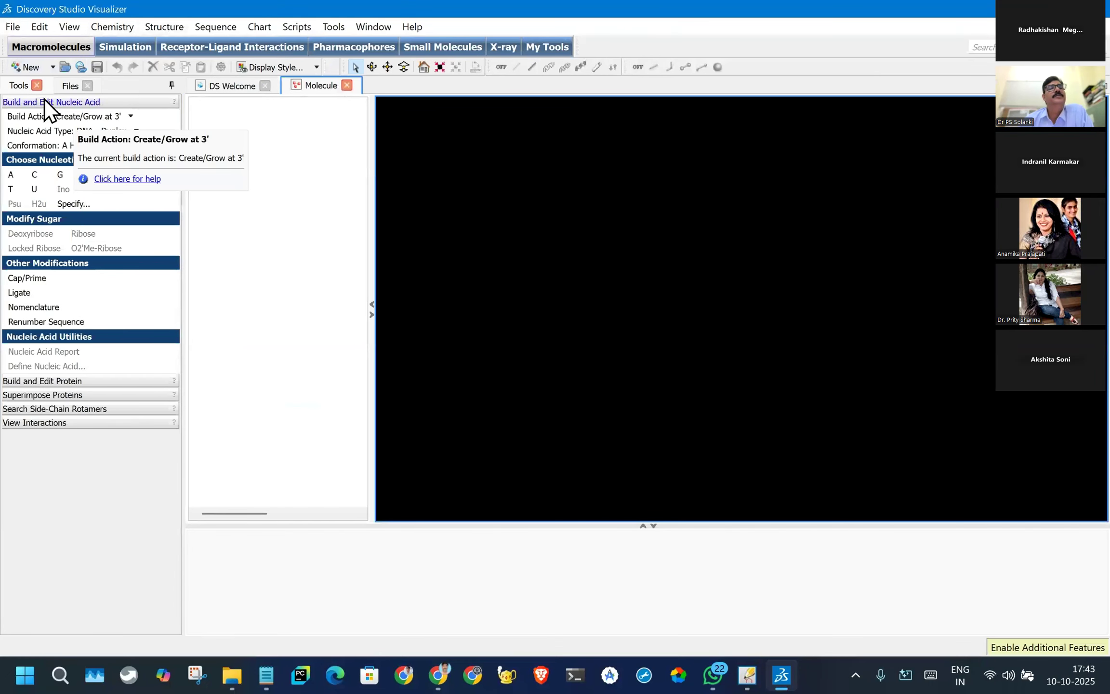
{"action": "left_click", "coordinate": [49, 65]}
{"action": "left_click", "coordinate": [444, 85]}
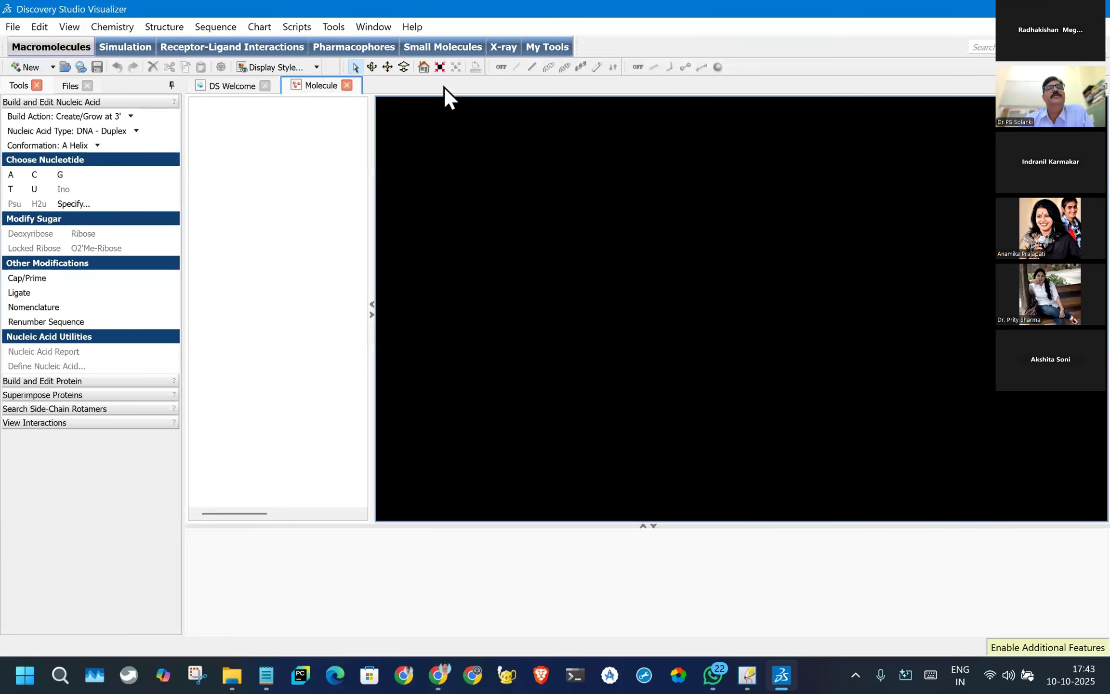
{"action": "left_click", "coordinate": [54, 67]}
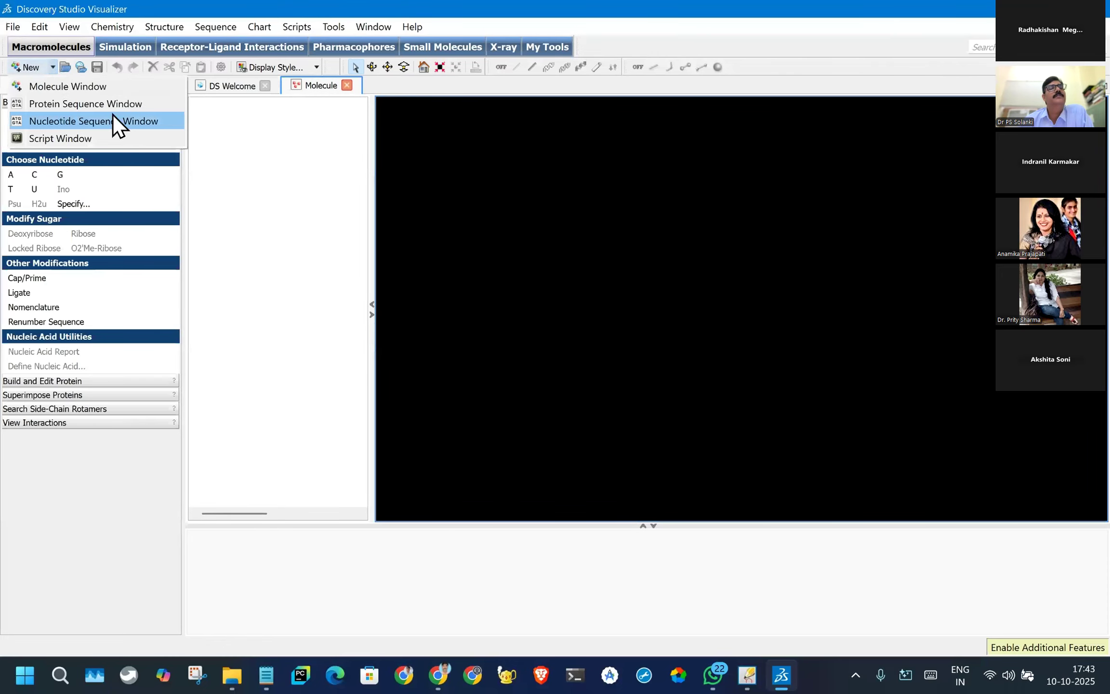
{"action": "left_click", "coordinate": [244, 167]}
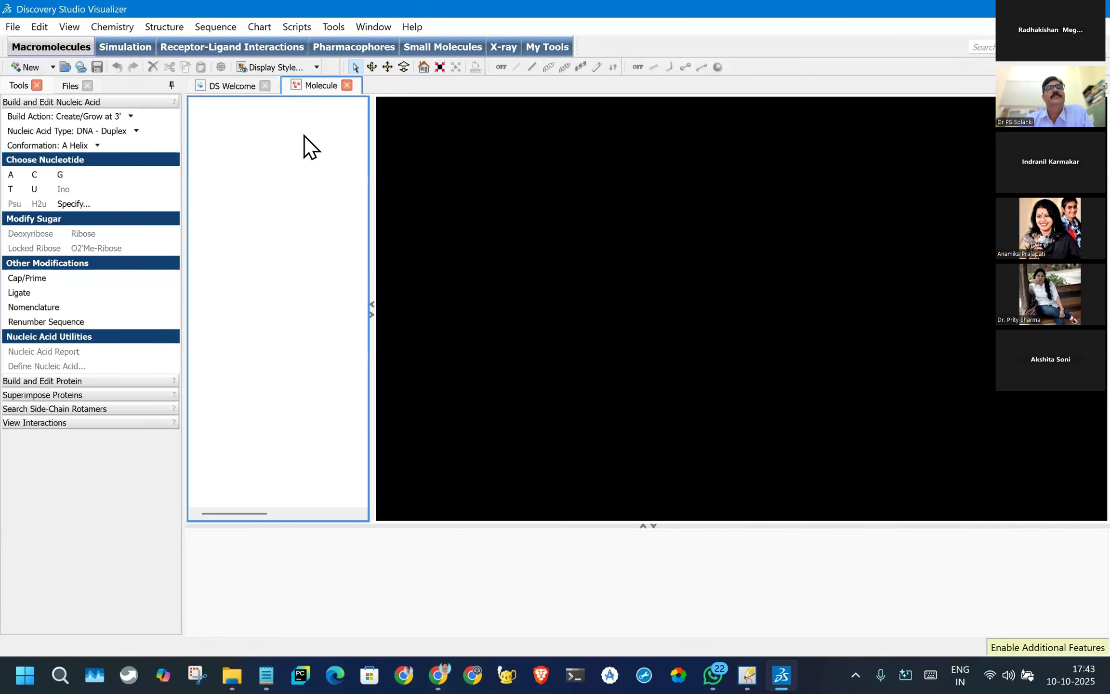
{"action": "right_click", "coordinate": [265, 138]}
{"action": "left_click", "coordinate": [484, 227]}
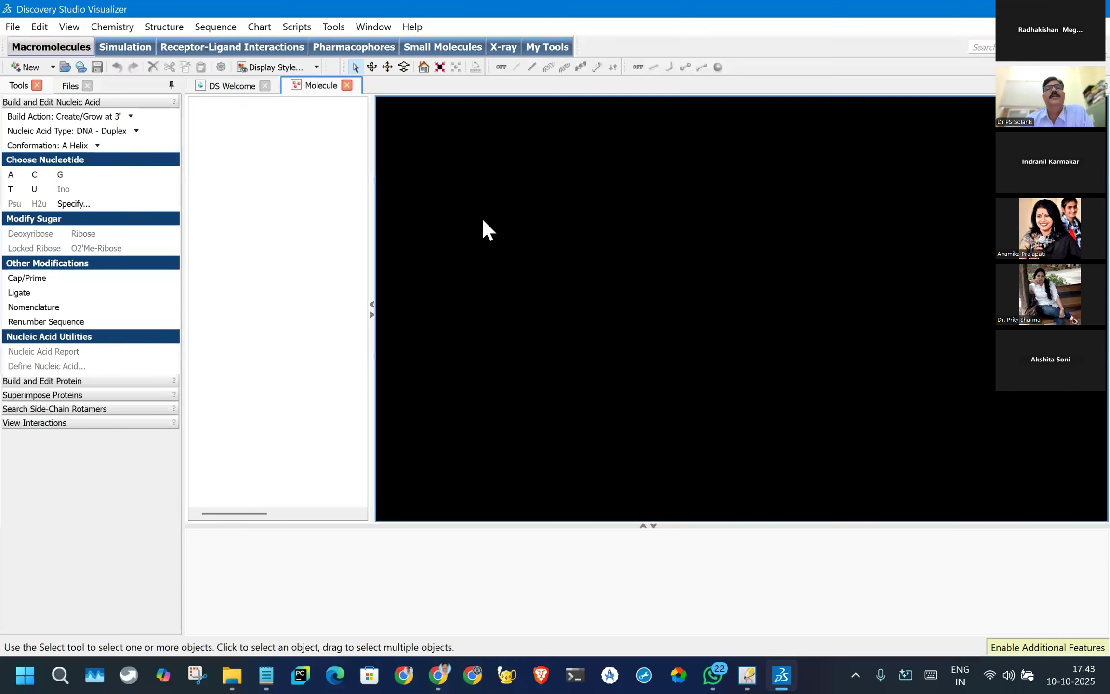
- Start inserting a molecule from a SMILES string and try to paste the copied string into the dialog
{"action": "left_click", "coordinate": [12, 26]}
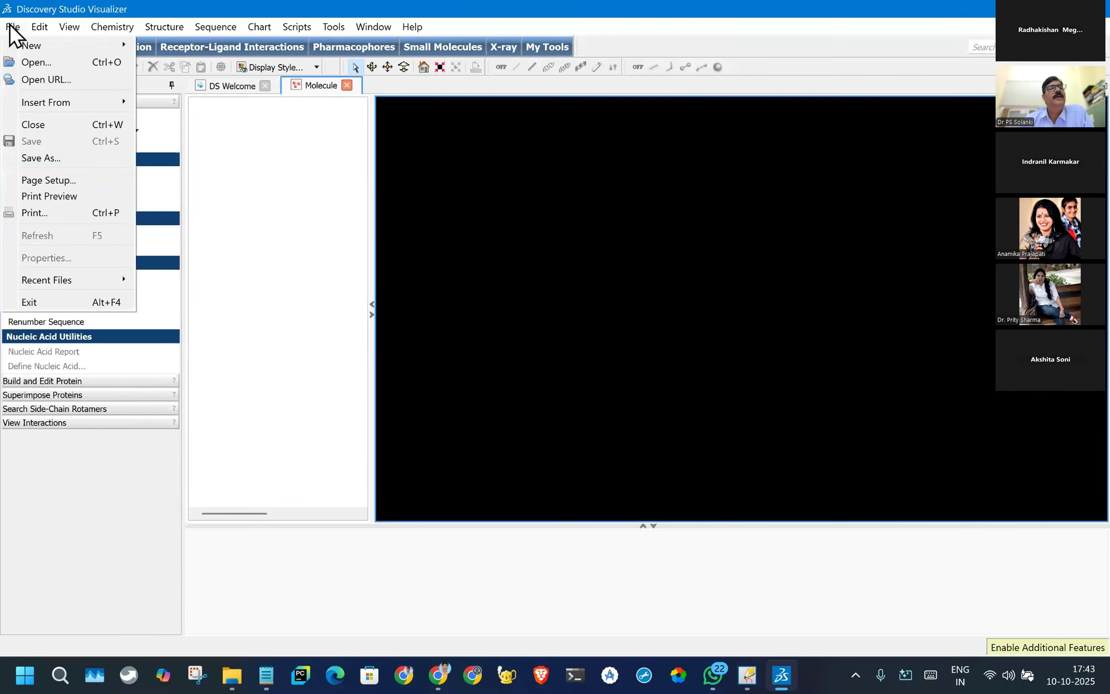
{"action": "mouse_move", "coordinate": [60, 101]}
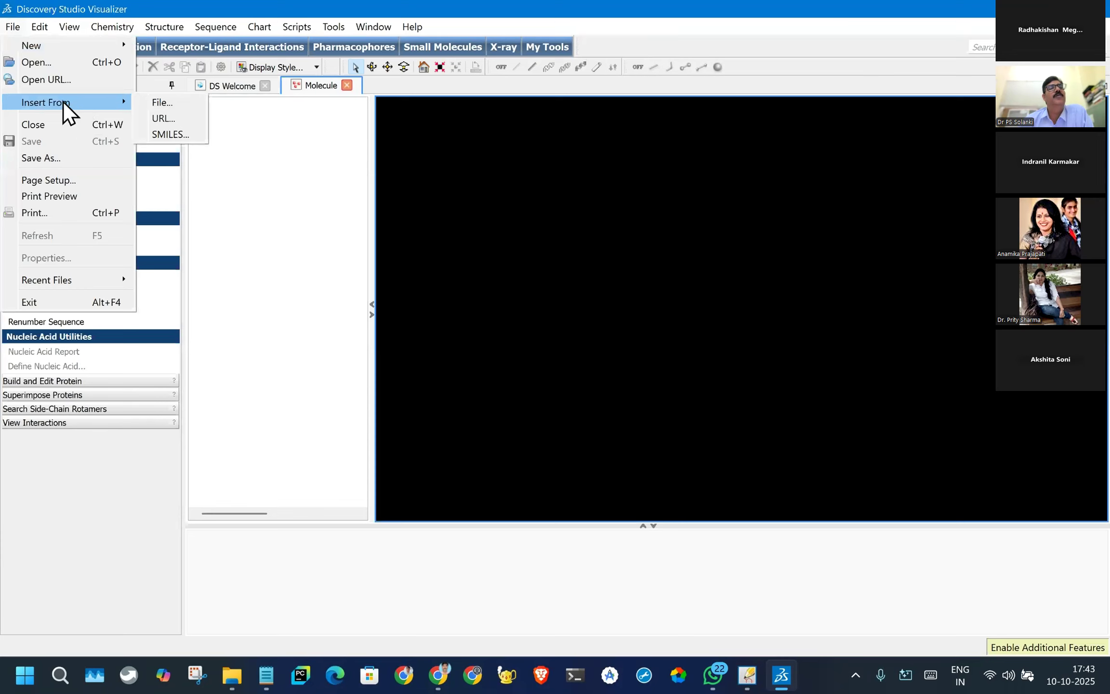
{"action": "left_click", "coordinate": [170, 134]}
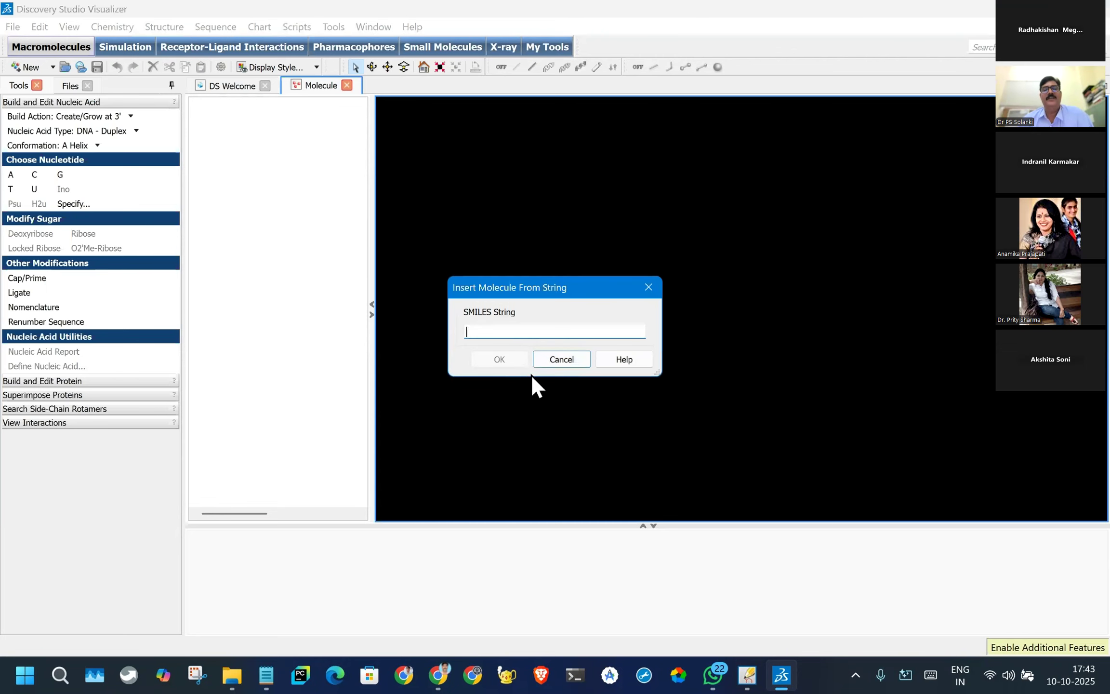
{"action": "type", "text": "Oc1cc(O)cc(Cl)c1"}
- Copy the SMILES string Oc1cc(O)cc(Cl)c1 from BIOVIA Draw and insert the molecule from it in Discovery Studio
{"action": "left_click", "coordinate": [746, 676]}
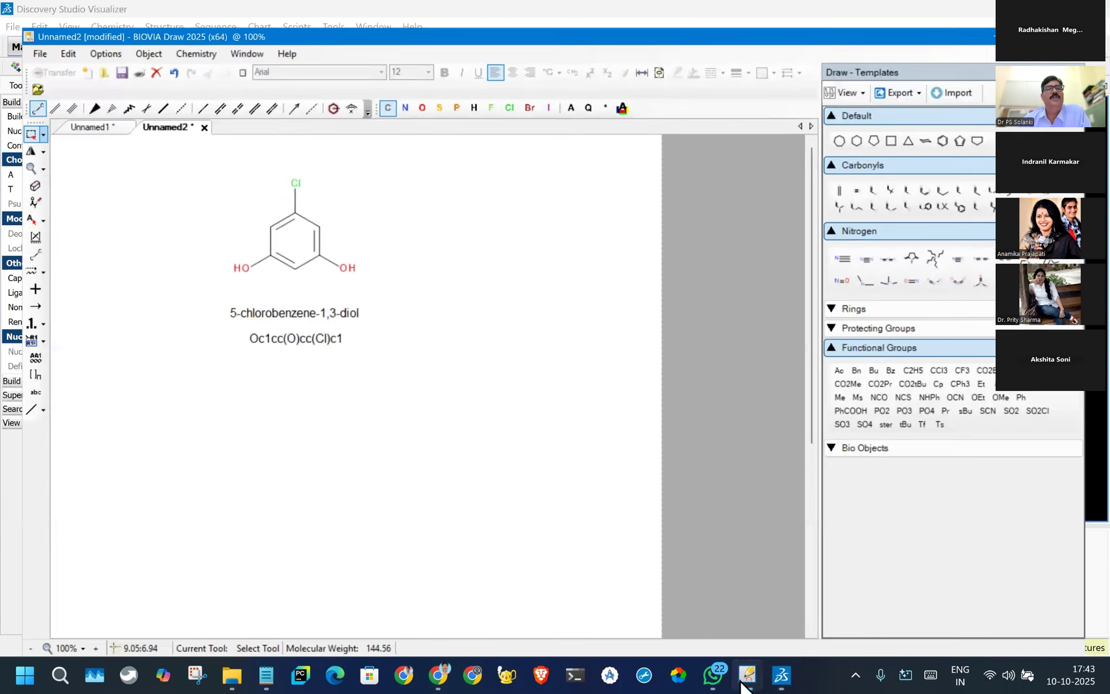
{"action": "left_click", "coordinate": [272, 330]}
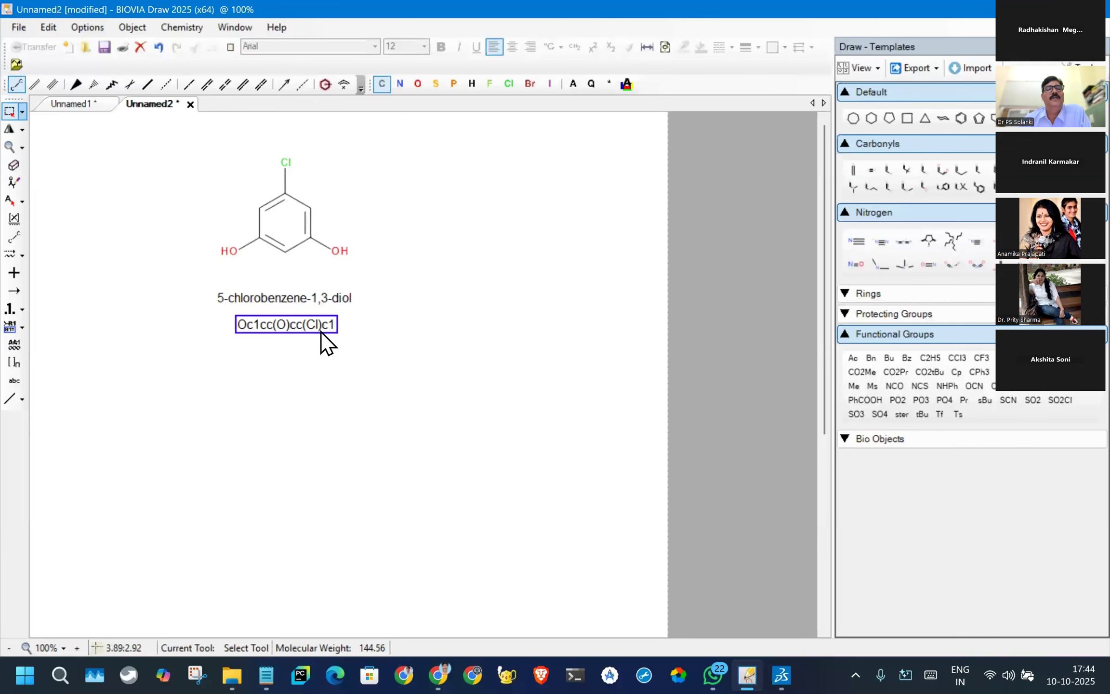
{"action": "left_click", "coordinate": [407, 334]}
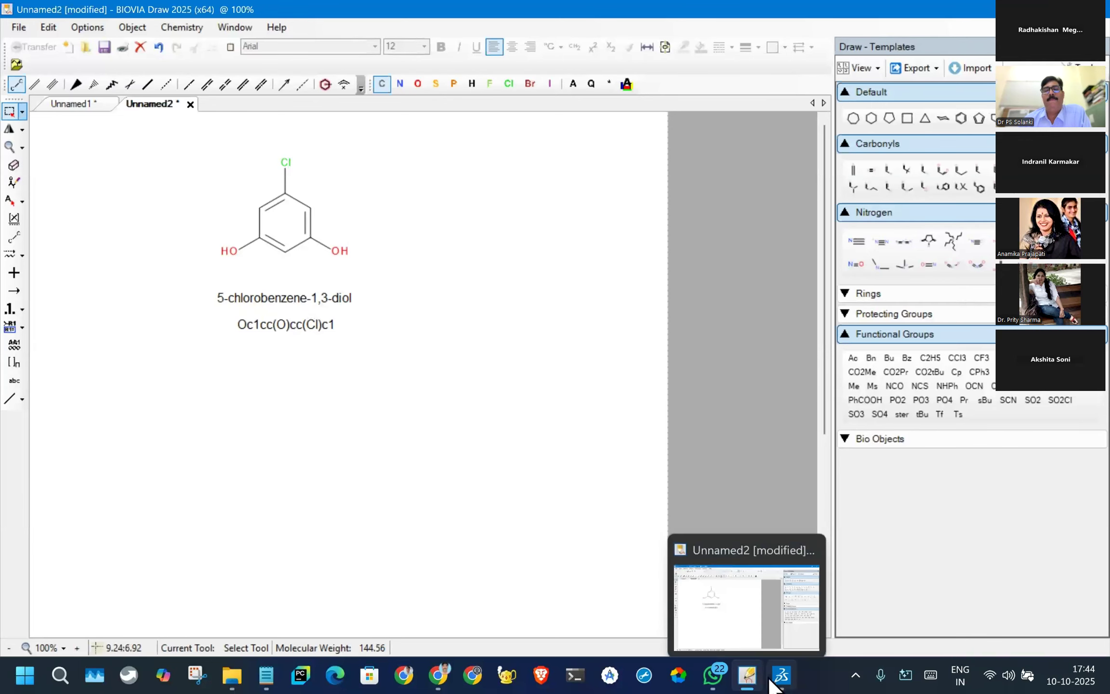
{"action": "left_click", "coordinate": [780, 676]}
{"action": "left_click", "coordinate": [504, 365]}
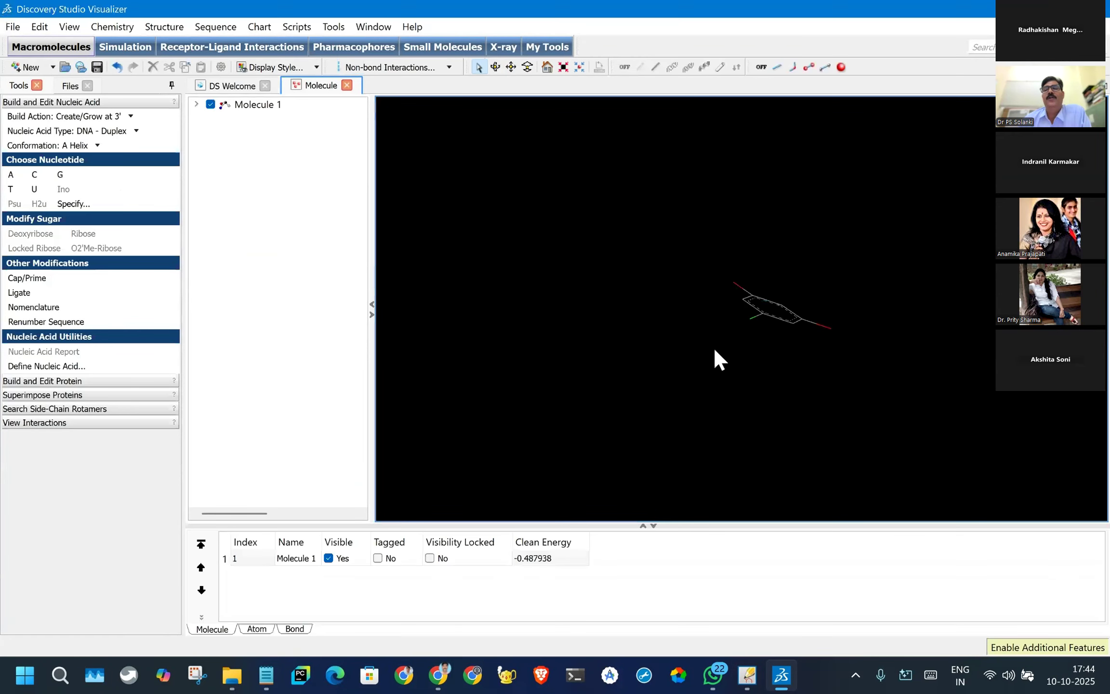
- Select the inserted molecule and expand Molecule 1 in the hierarchy to list its atoms
{"action": "mouse_move", "coordinate": [738, 272]}
{"action": "left_mouse_down"}
{"action": "mouse_move", "coordinate": [860, 250]}
{"action": "mouse_move", "coordinate": [762, 243]}
{"action": "left_mouse_up"}
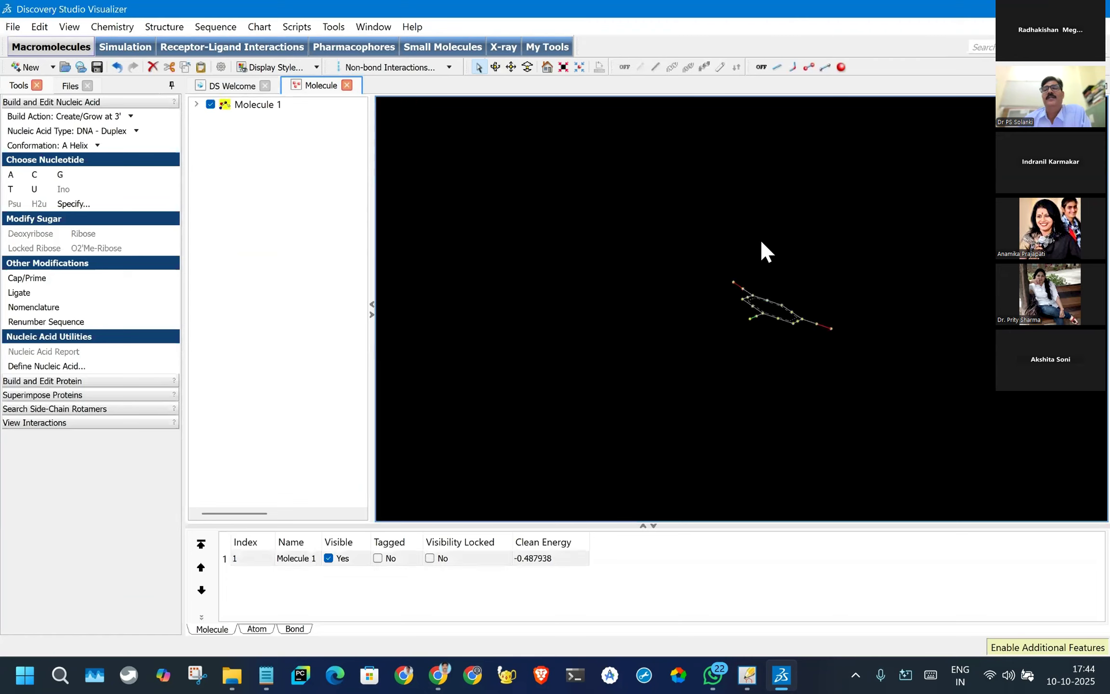
{"action": "mouse_move", "coordinate": [762, 344]}
{"action": "left_mouse_down"}
{"action": "mouse_move", "coordinate": [736, 224]}
{"action": "mouse_move", "coordinate": [773, 234]}
{"action": "left_mouse_up"}
{"action": "left_click", "coordinate": [907, 323]}
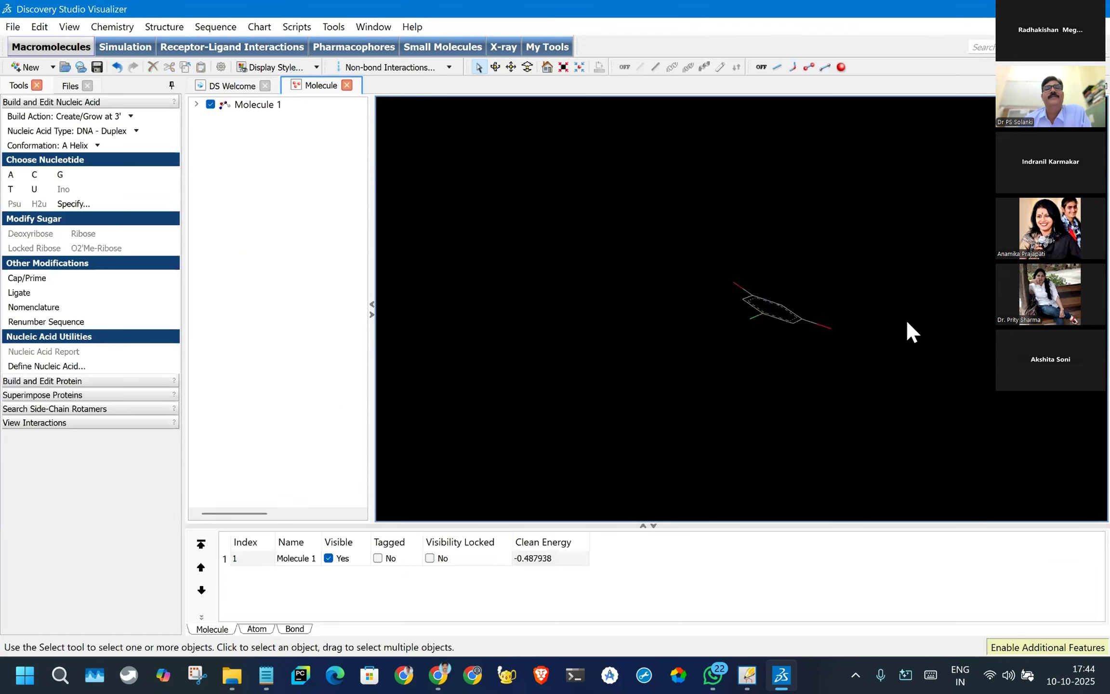
{"action": "left_click", "coordinate": [237, 107]}
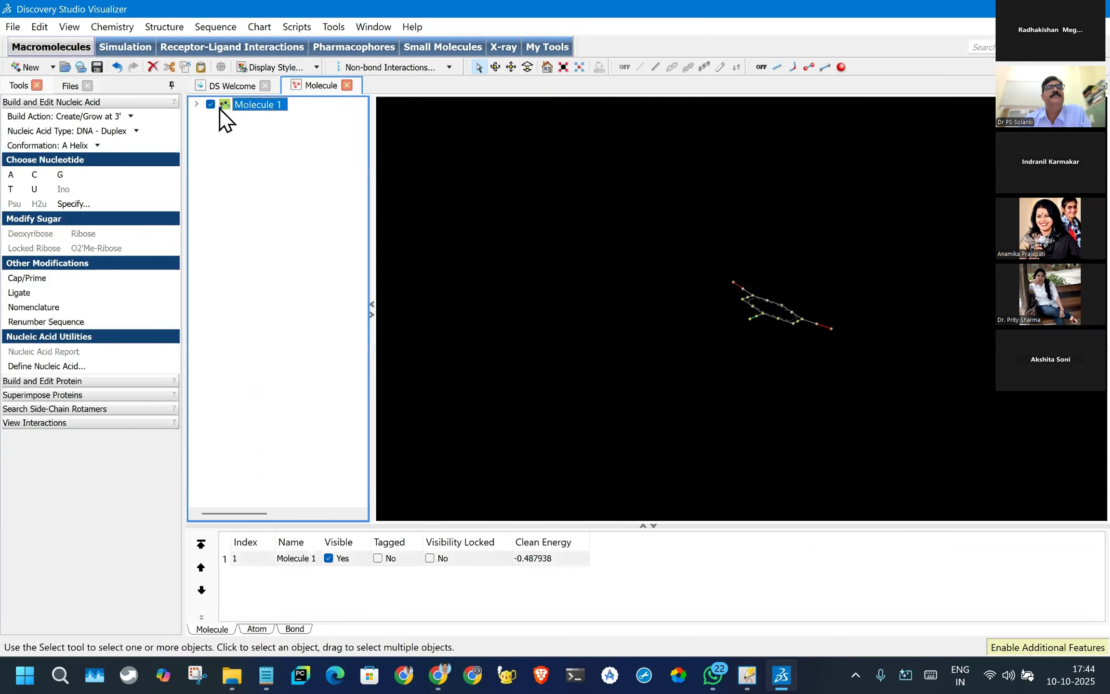
{"action": "left_click", "coordinate": [196, 104]}
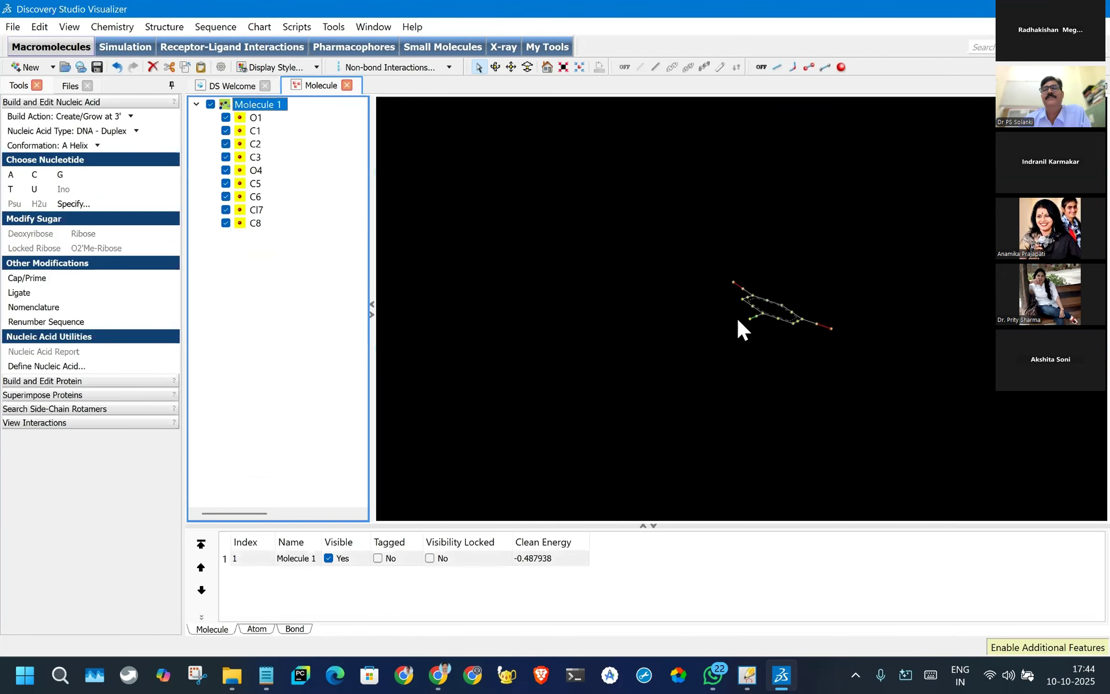
- Deselect the molecule, rotate it until the ring faces the viewer and fit it to the view
{"action": "left_click", "coordinate": [683, 259]}
{"action": "right_click_drag", "start_coordinate": [683, 259], "coordinate": [783, 178]}
{"action": "left_click", "coordinate": [564, 67]}
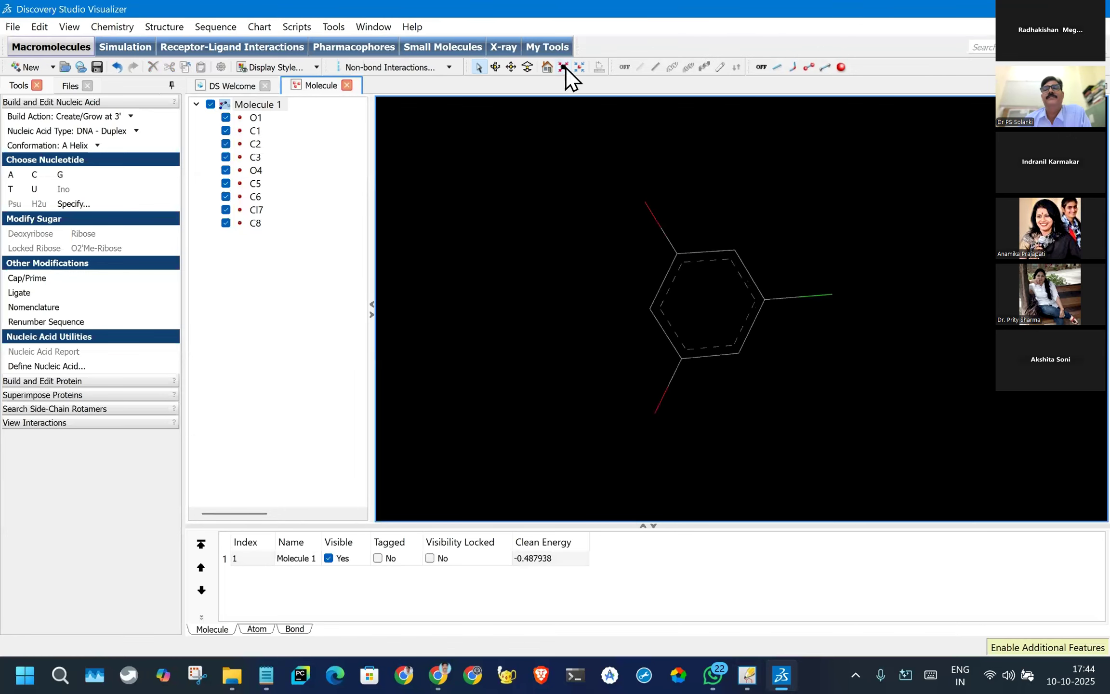
{"action": "scroll", "coordinate": [761, 280], "scroll_direction": "up", "scroll_amount": 3}
{"action": "scroll", "coordinate": [765, 280], "scroll_direction": "down", "scroll_amount": 1}
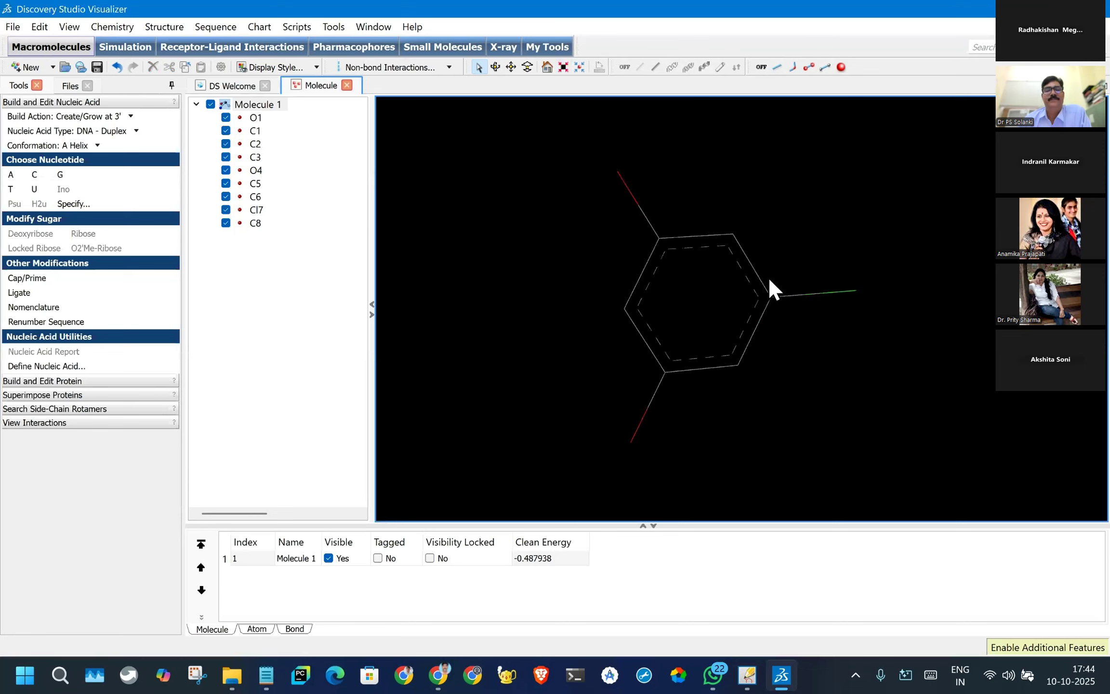
- Enlarge the data table and examine the atom, bond and molecule properties of the inserted molecule
{"action": "left_click", "coordinate": [257, 628]}
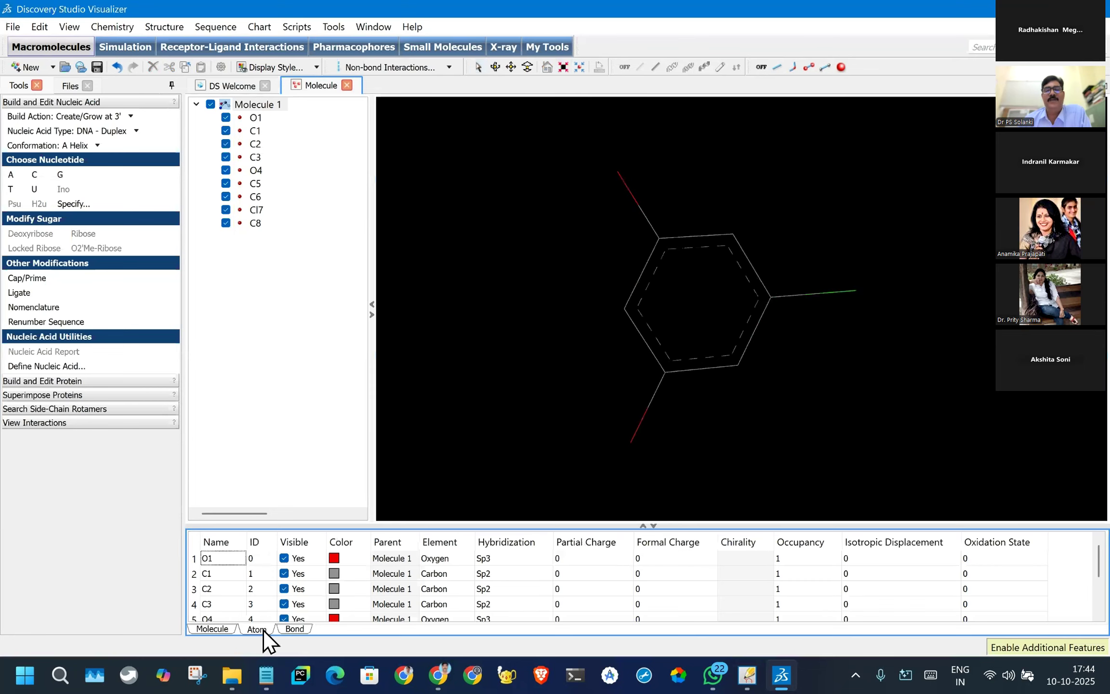
{"action": "scroll", "coordinate": [434, 602], "scroll_direction": "down", "scroll_amount": 2}
{"action": "left_click_drag", "start_coordinate": [670, 523], "coordinate": [660, 398]}
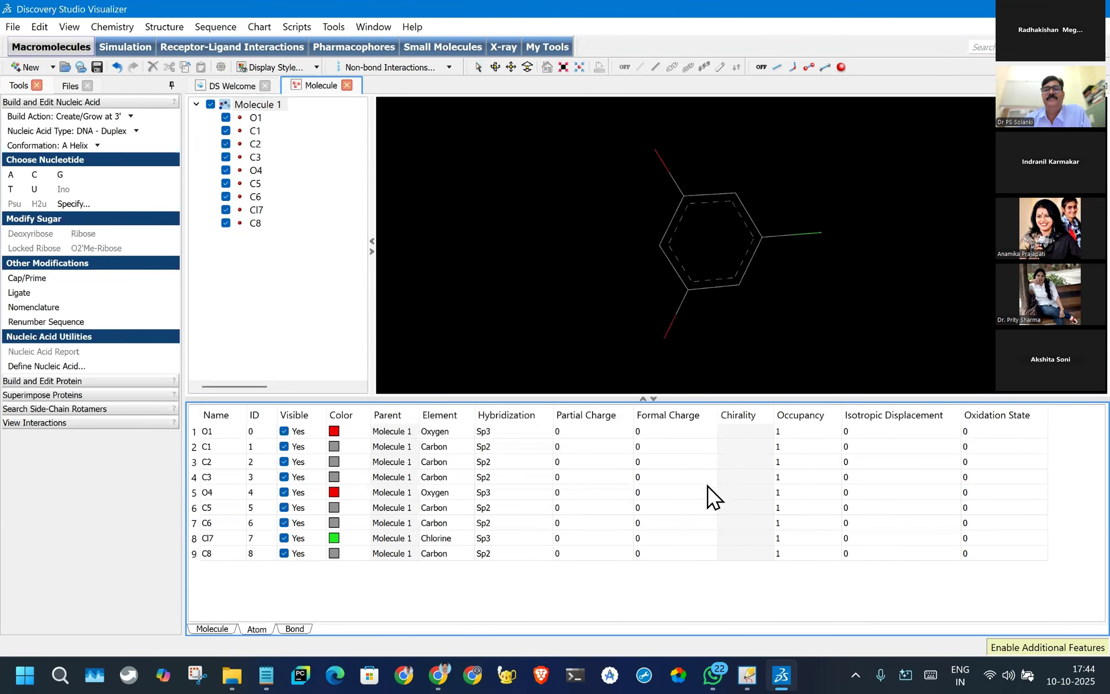
{"action": "left_click_drag", "start_coordinate": [663, 396], "coordinate": [664, 428]}
{"action": "left_click", "coordinate": [210, 628]}
{"action": "left_click", "coordinate": [260, 629]}
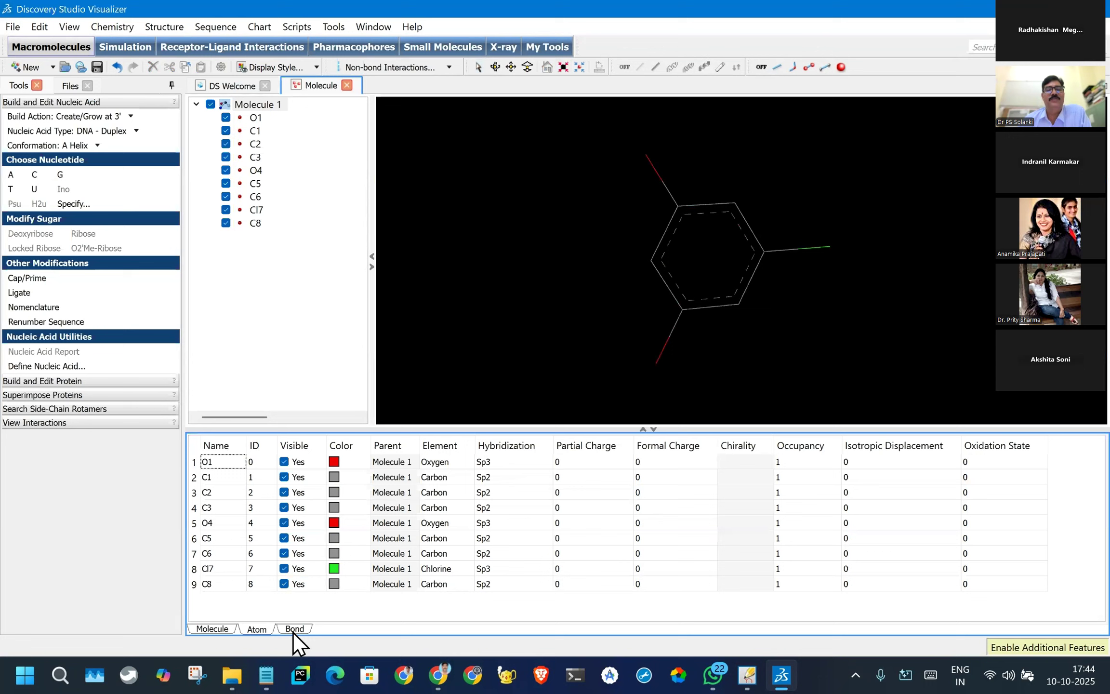
{"action": "left_click", "coordinate": [293, 631]}
{"action": "left_click", "coordinate": [258, 629]}
{"action": "left_click", "coordinate": [221, 628]}
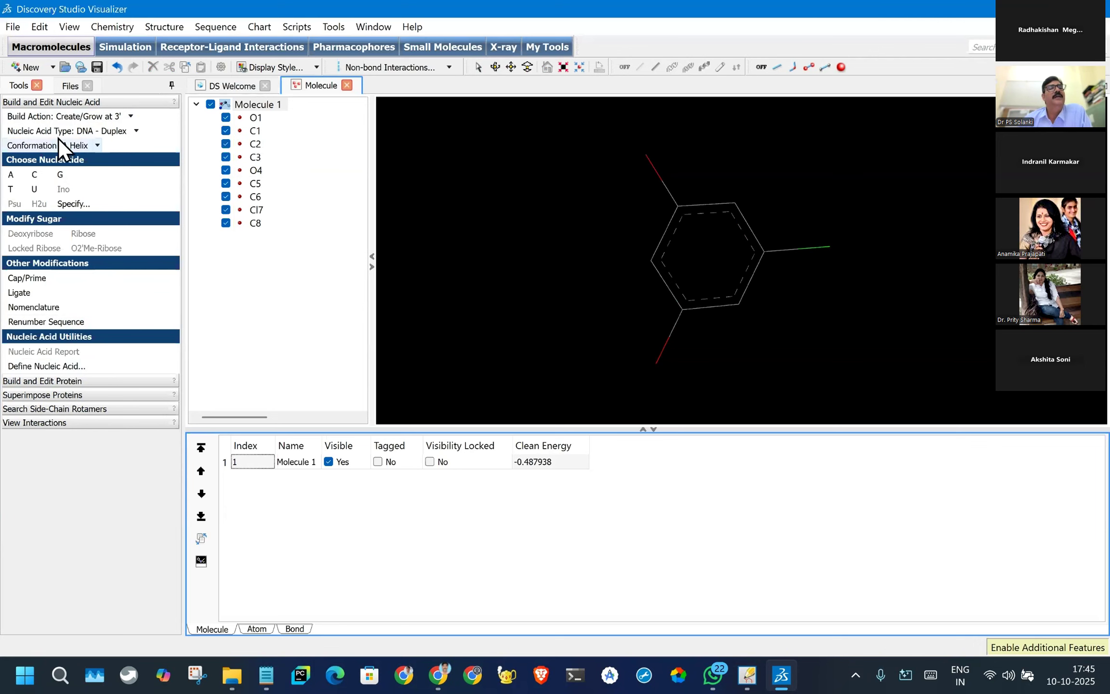
{"action": "left_click", "coordinate": [131, 117]}
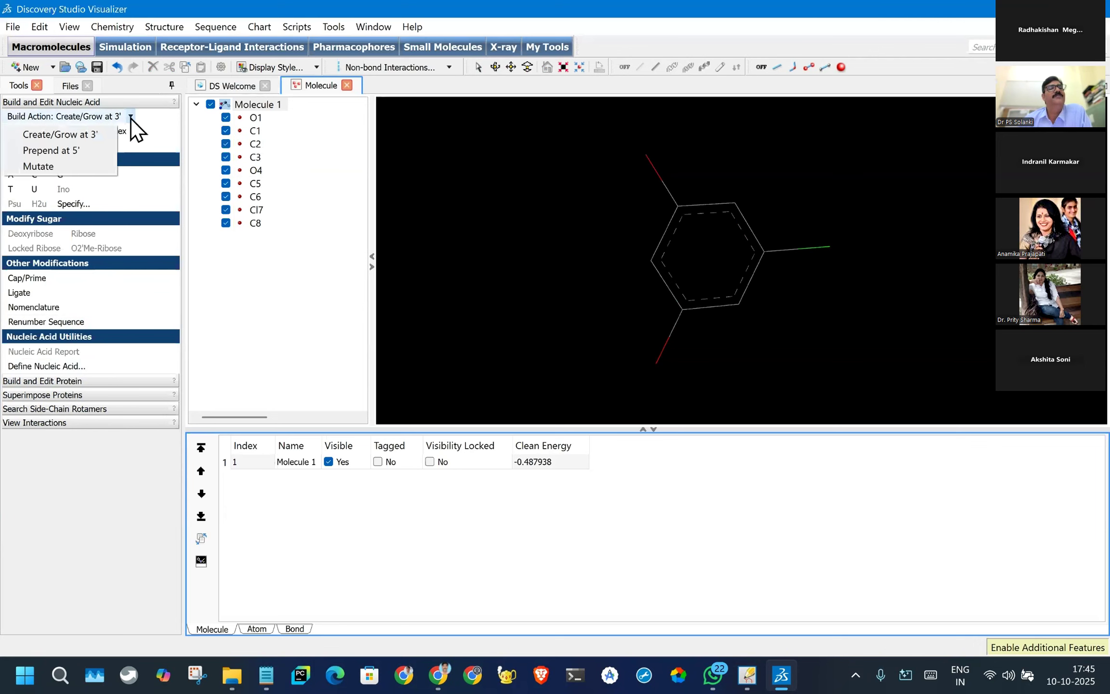
{"action": "left_click", "coordinate": [131, 118]}
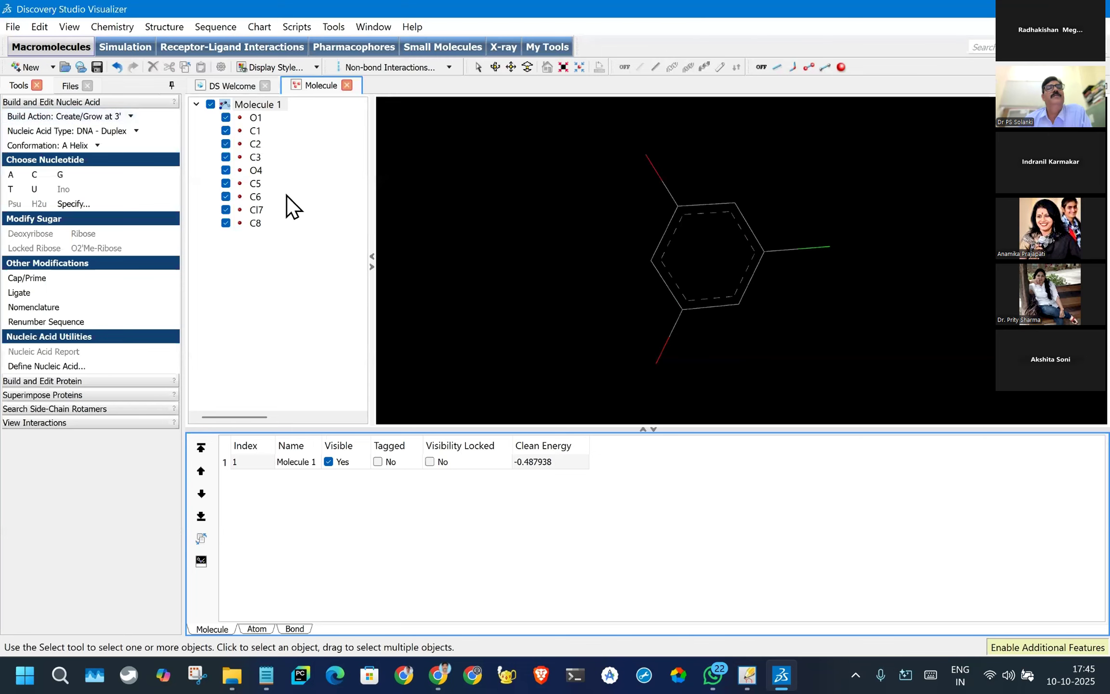
{"action": "left_click", "coordinate": [226, 85]}
{"action": "left_click", "coordinate": [320, 86]}
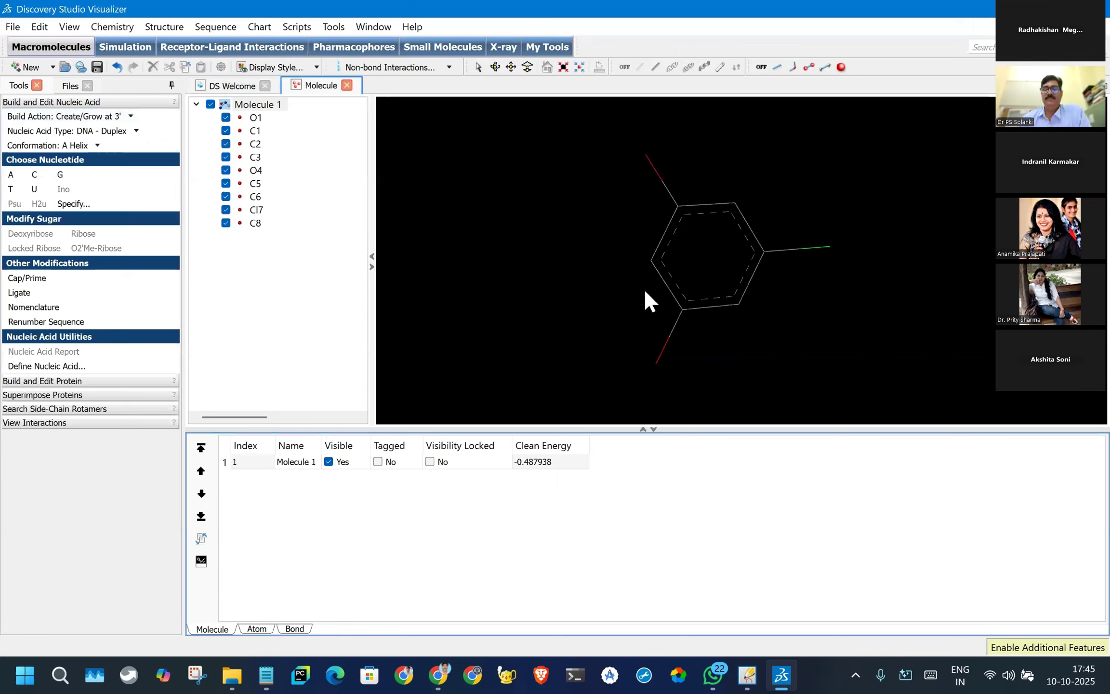
- Switch to BIOVIA Draw, generate a structure from the name Aspirin and place it below the 5-chlorobenzene-1,3-diol SMILES string
{"action": "mouse_move", "coordinate": [786, 678]}
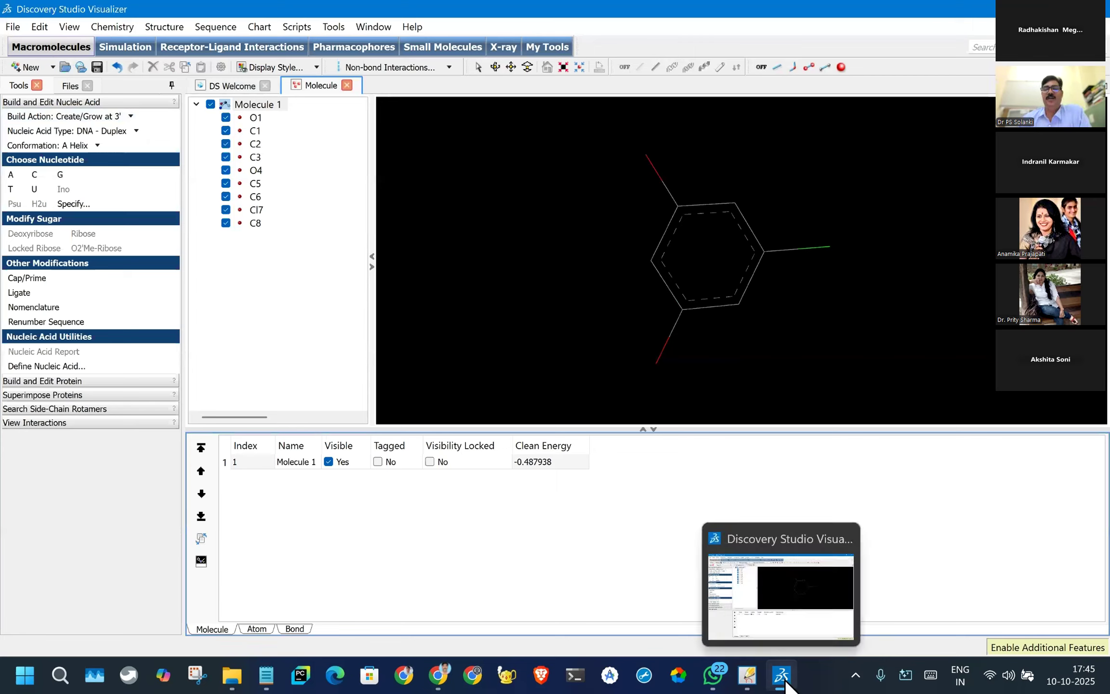
{"action": "left_click", "coordinate": [747, 675]}
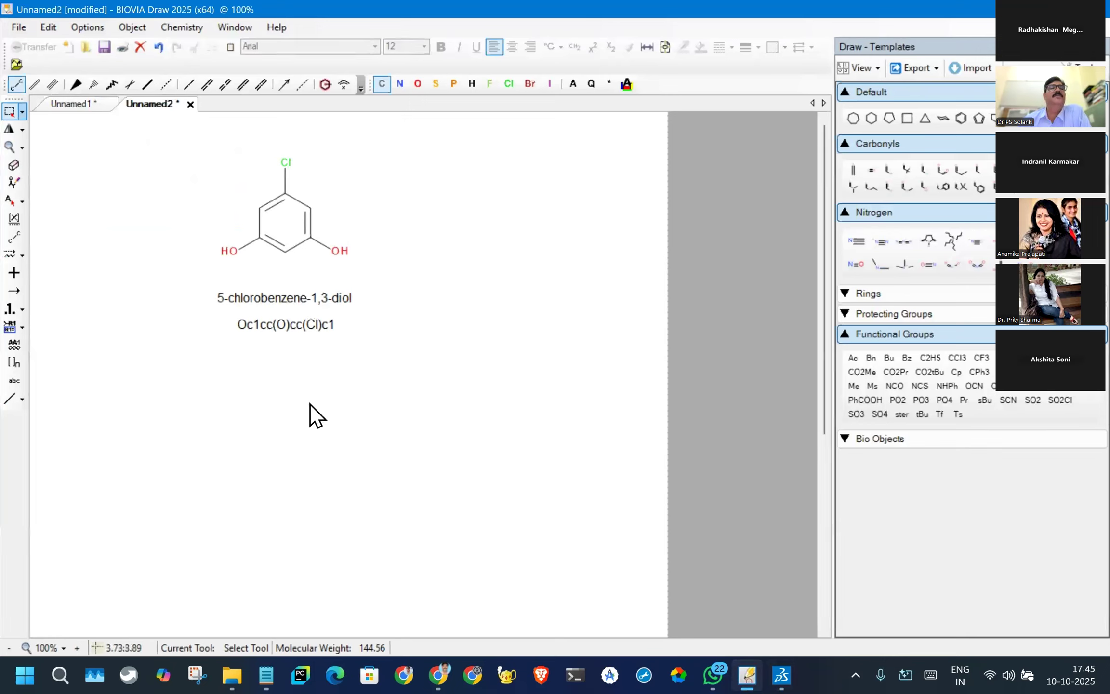
{"action": "left_click", "coordinate": [190, 34]}
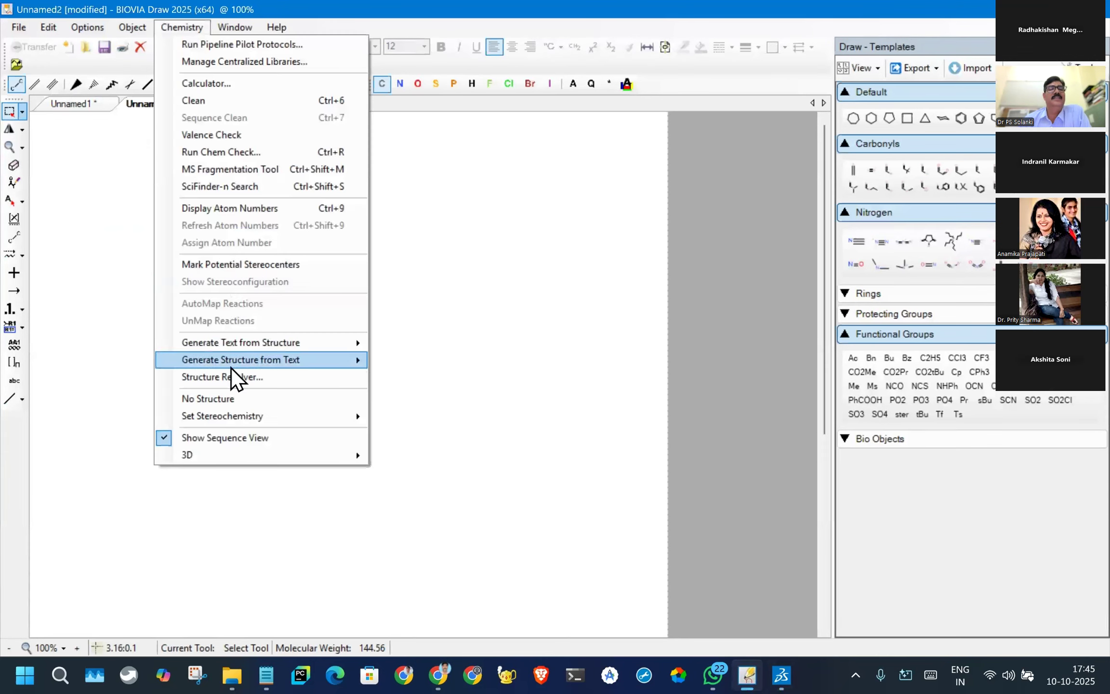
{"action": "mouse_move", "coordinate": [310, 360]}
{"action": "left_click", "coordinate": [426, 360]}
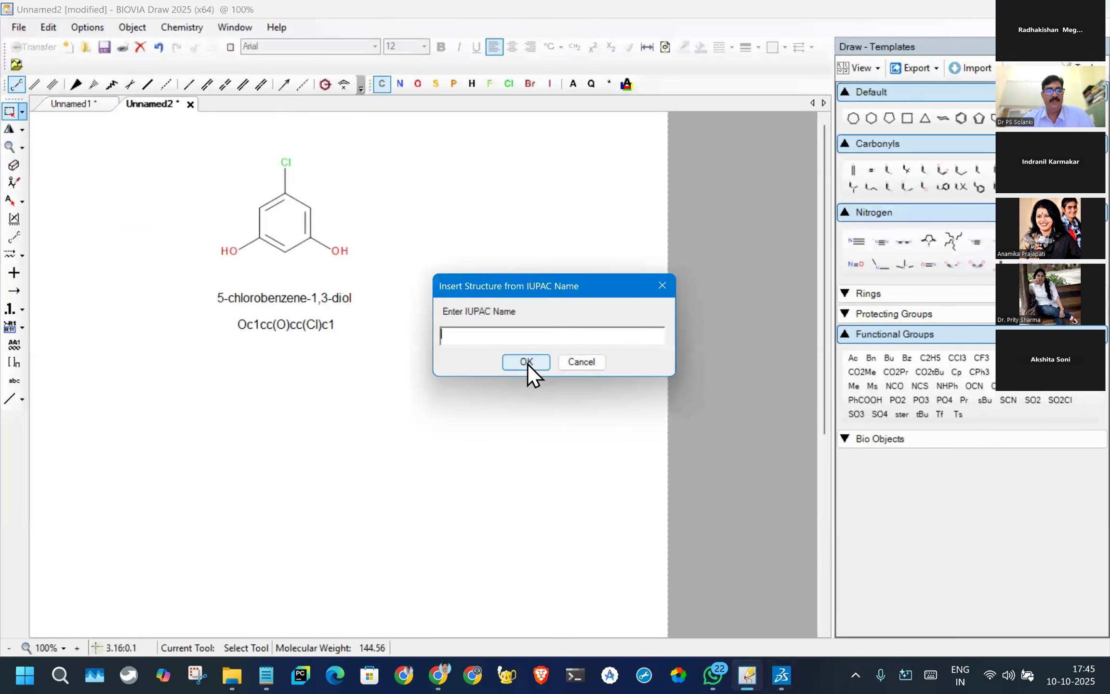
{"action": "type", "text": "Asp"}
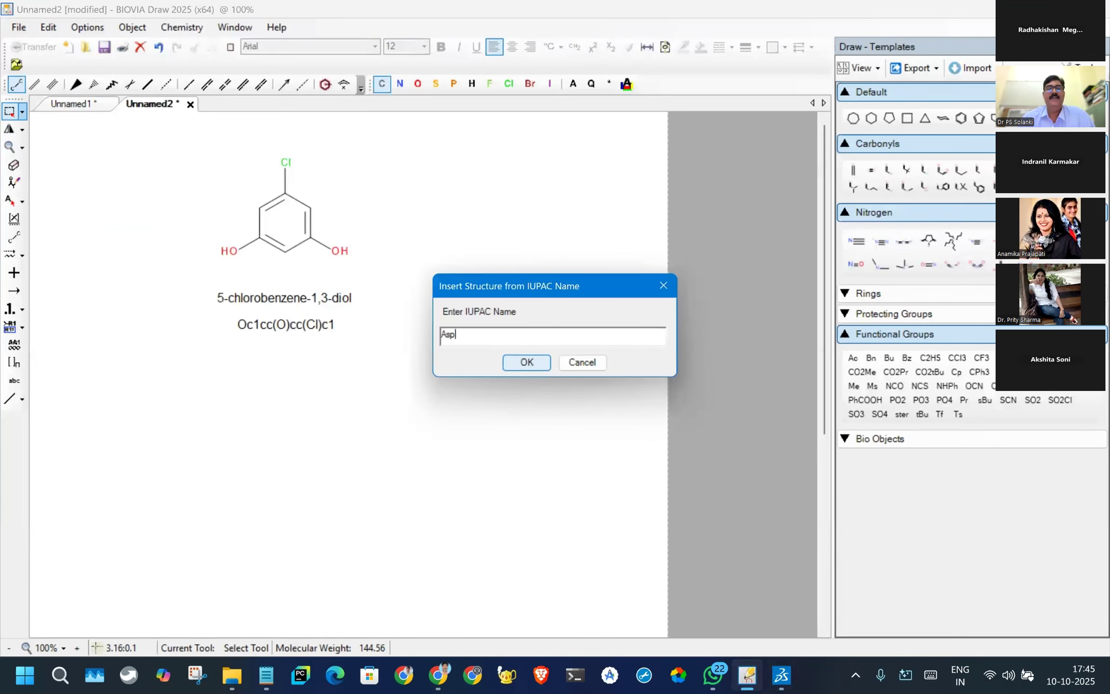
{"action": "type", "text": "irin"}
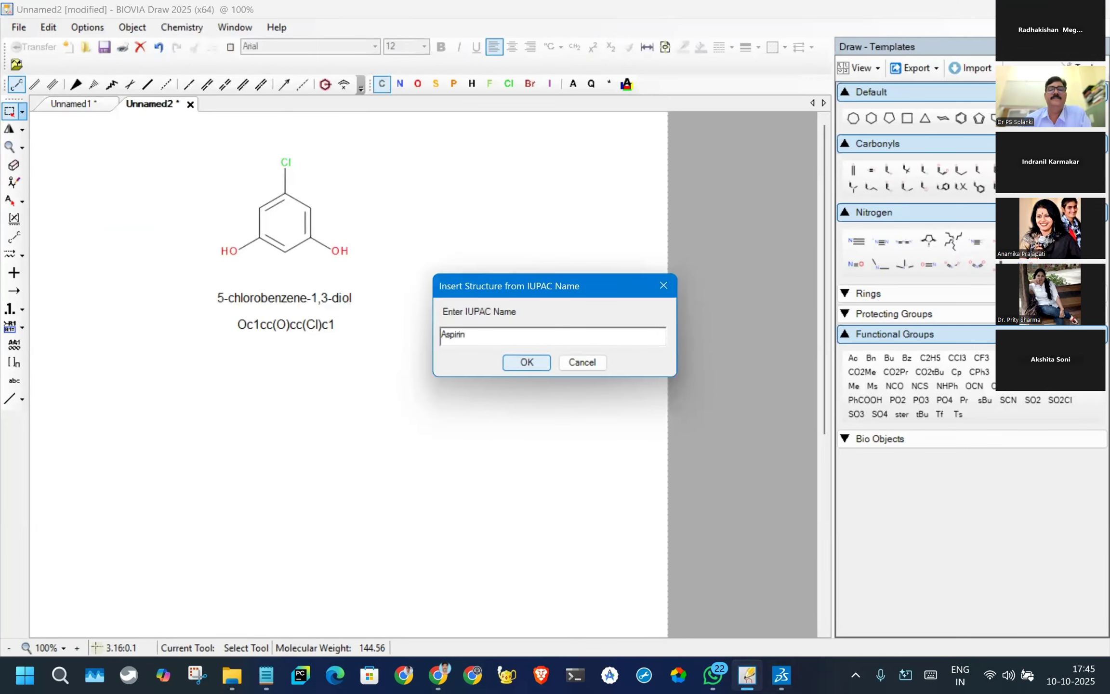
{"action": "left_click", "coordinate": [526, 363]}
{"action": "left_click", "coordinate": [313, 477]}
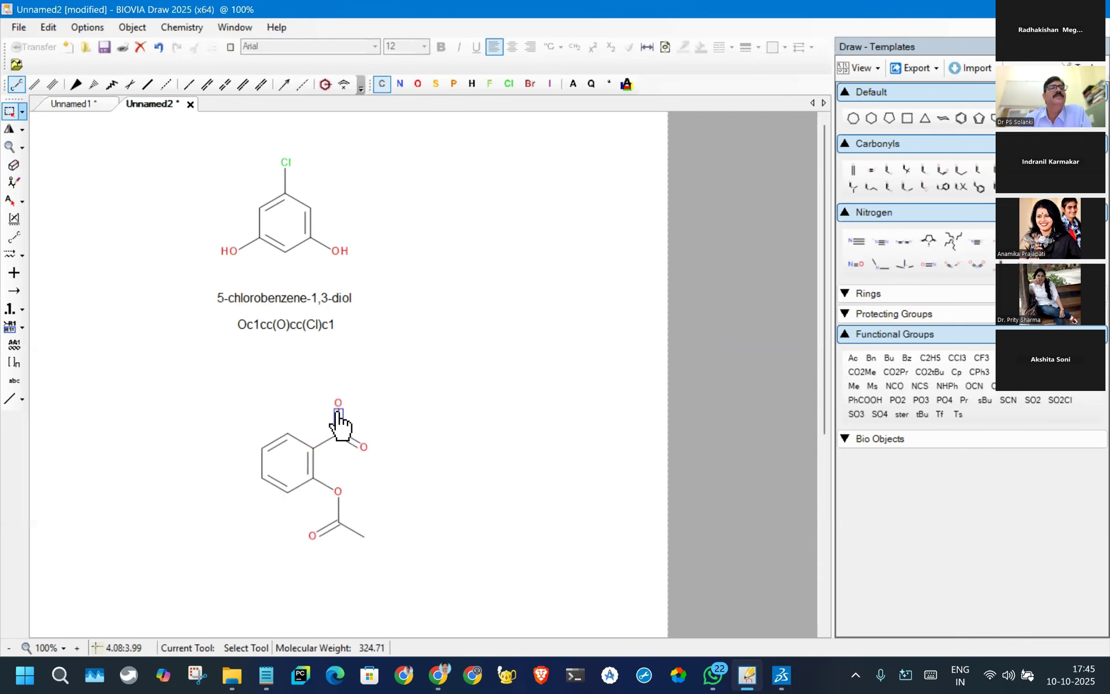
- Generate a SMILES string from the drawn structures, place it below the aspirin structure and copy it
{"action": "left_click", "coordinate": [182, 28]}
{"action": "left_click", "coordinate": [385, 144]}
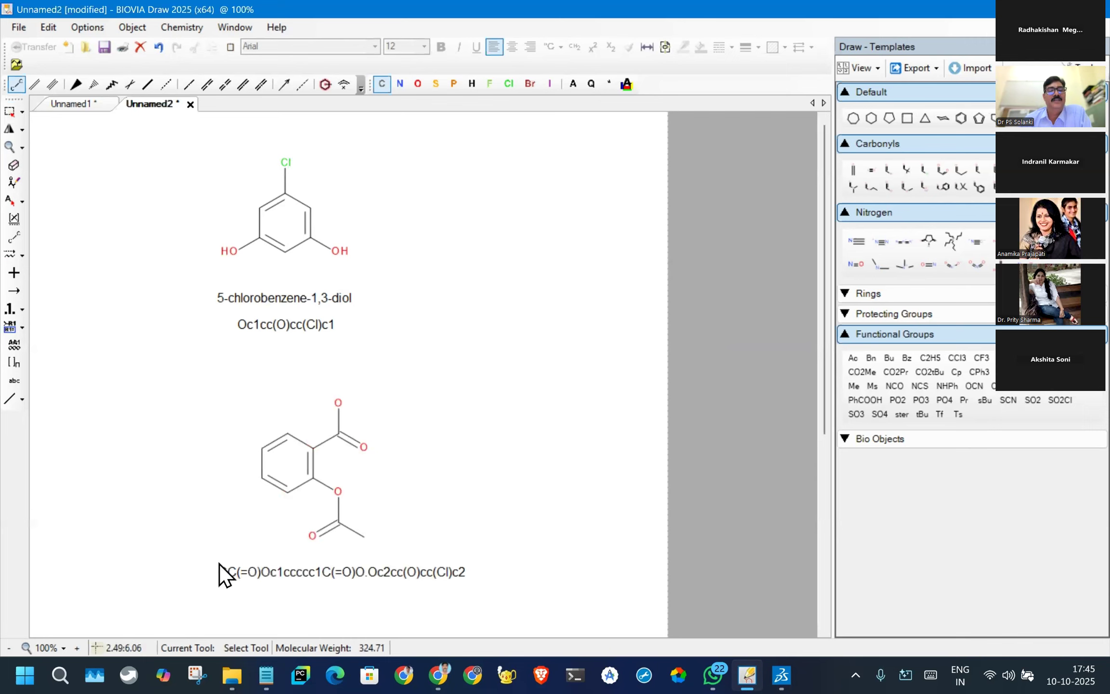
{"action": "left_click", "coordinate": [211, 562]}
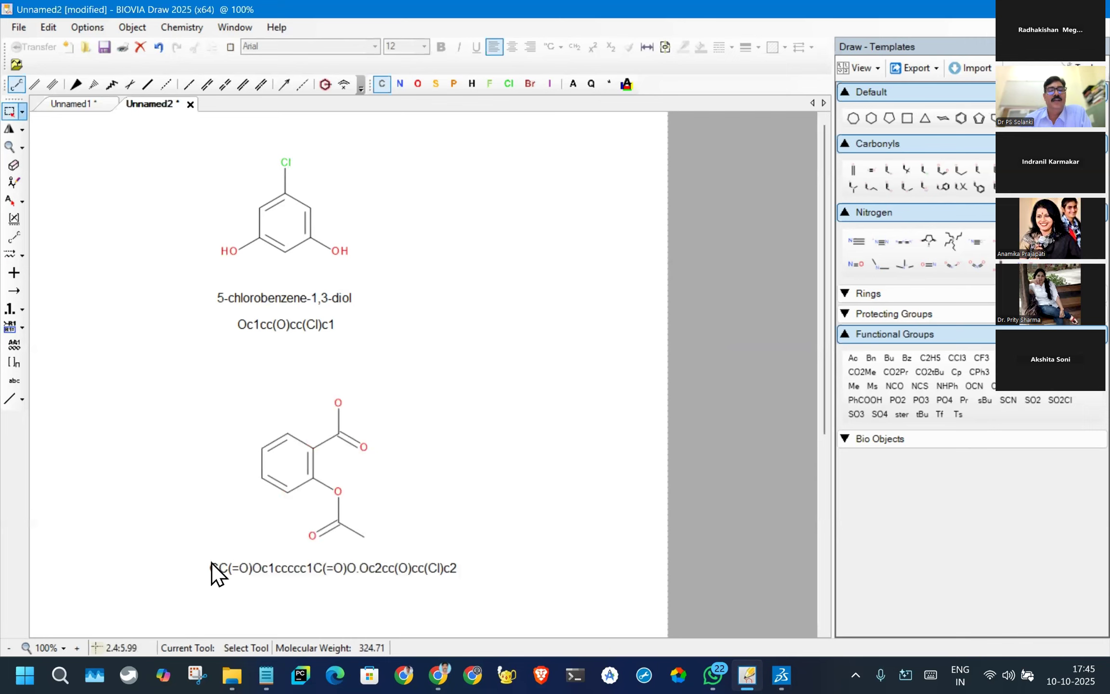
{"action": "right_click", "coordinate": [313, 569]}
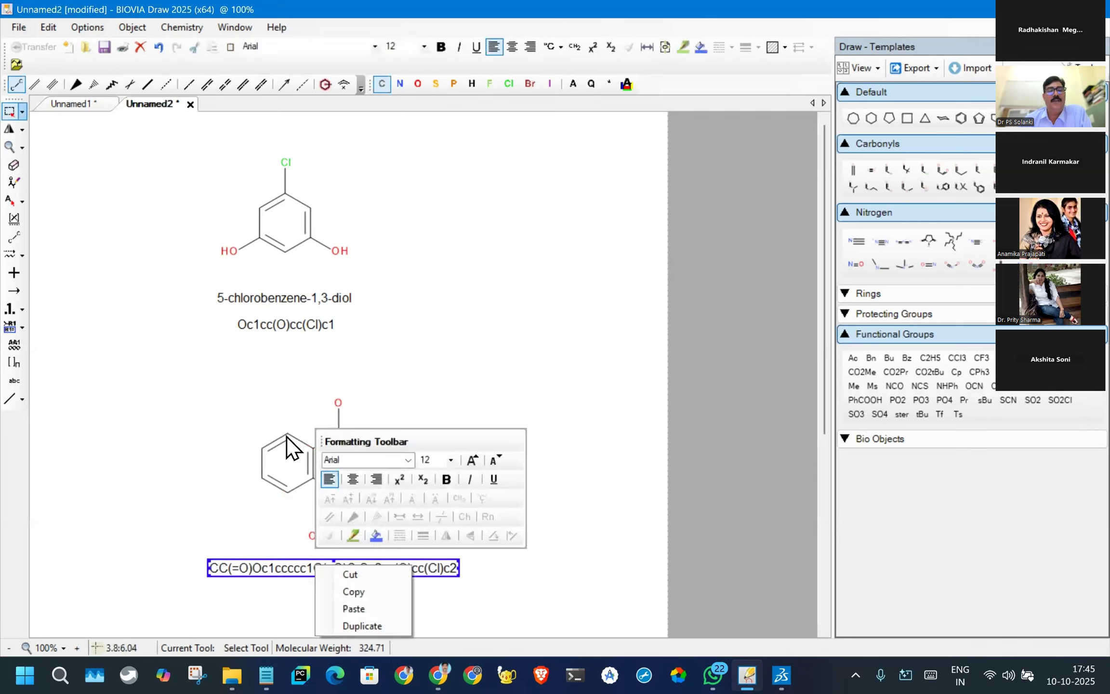
{"action": "left_click", "coordinate": [344, 592]}
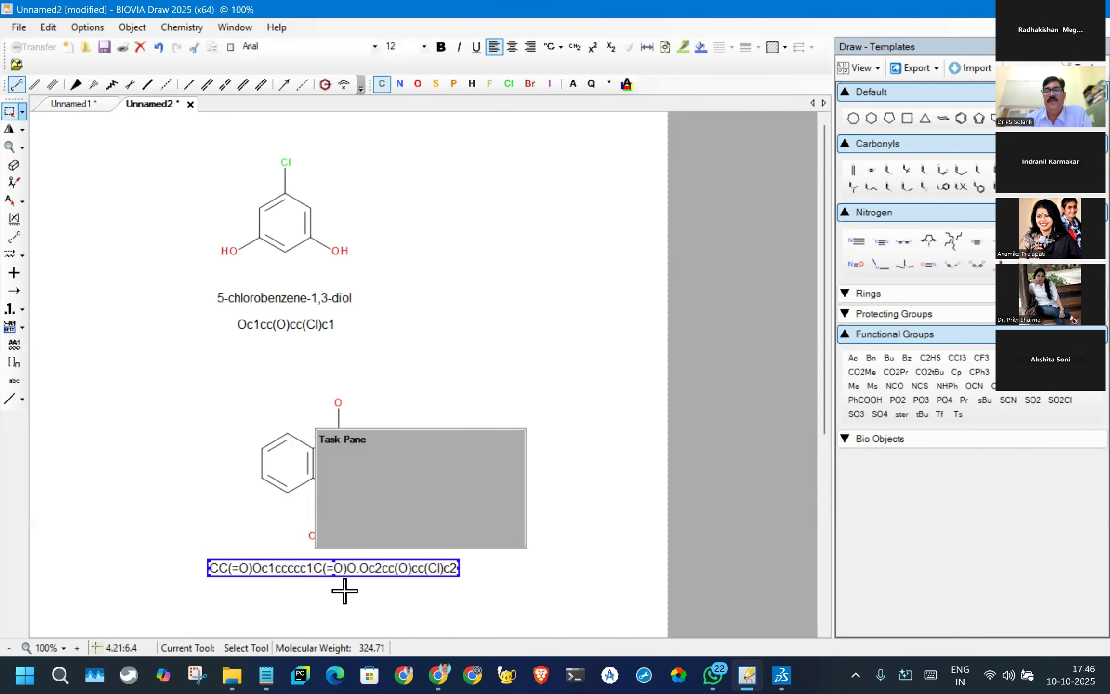
- Return to Discovery Studio and create a second empty Molecule window
{"action": "key", "text": "alt+Tab"}
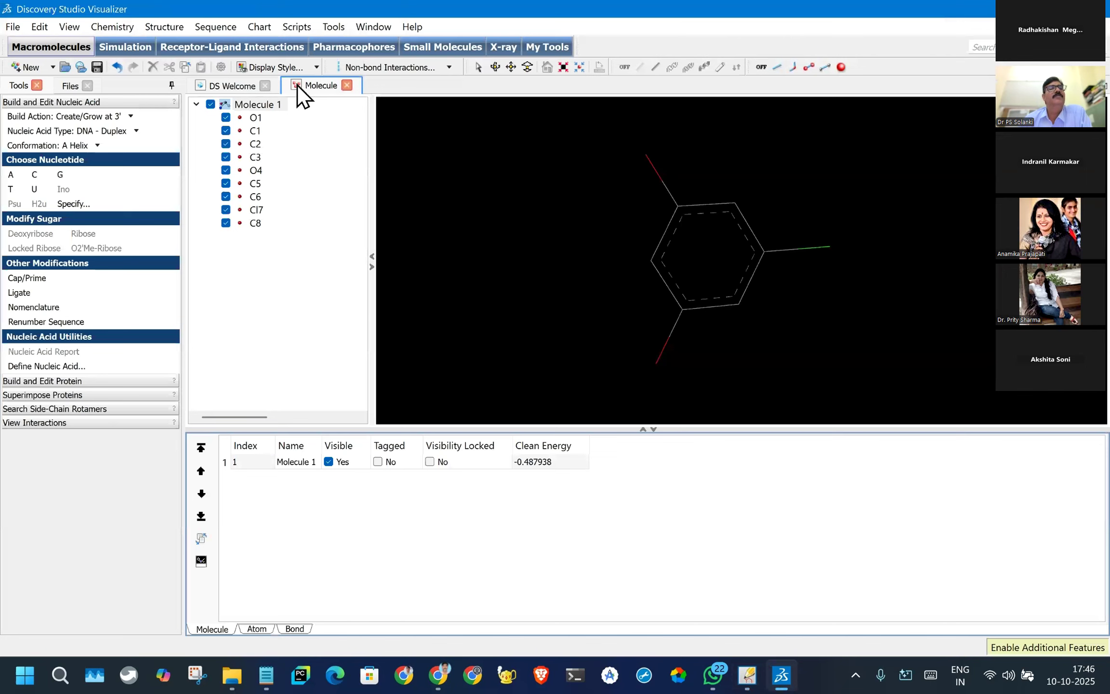
{"action": "left_click", "coordinate": [24, 70]}
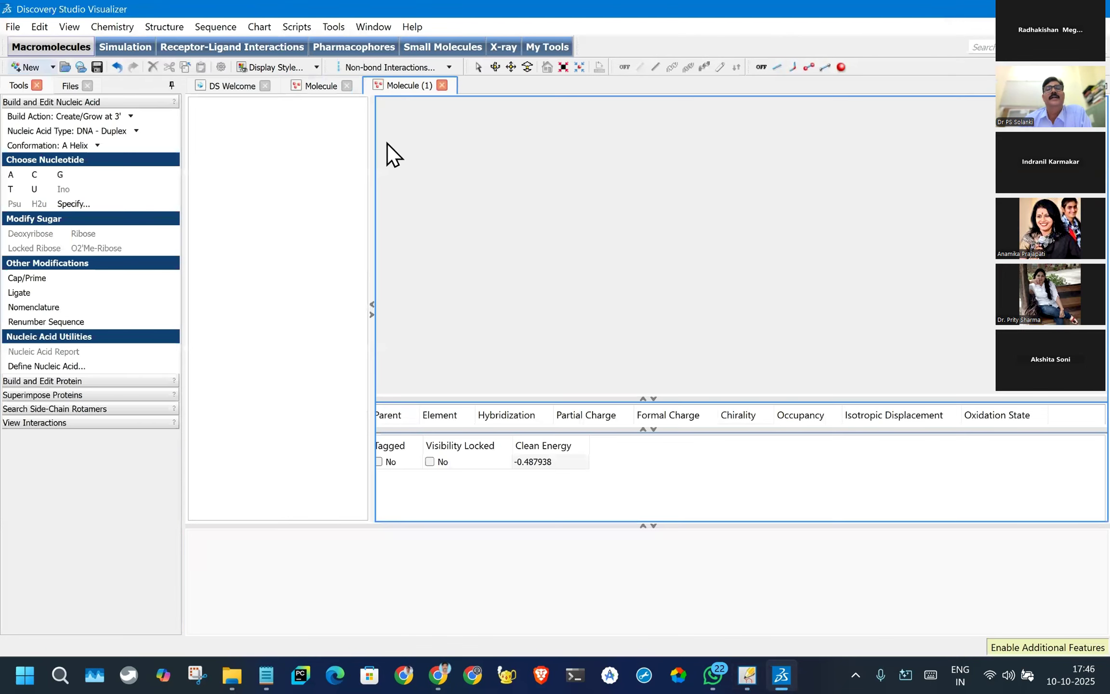
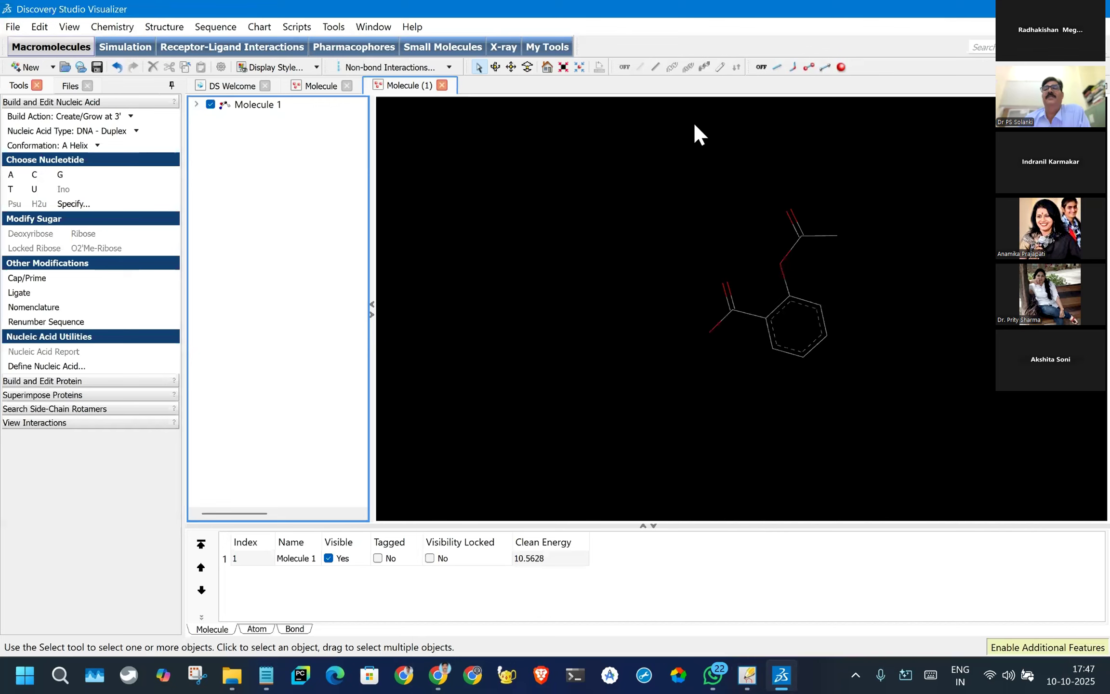
- Display the aspirin molecule in ball-and-stick style, select all its atoms and clean its geometry
{"action": "mouse_move", "coordinate": [815, 174]}
{"action": "left_mouse_down"}
{"action": "mouse_move", "coordinate": [567, 329]}
{"action": "mouse_move", "coordinate": [826, 135]}
{"action": "left_mouse_up"}
{"action": "mouse_move", "coordinate": [591, 158]}
{"action": "left_mouse_down"}
{"action": "mouse_move", "coordinate": [922, 226]}
{"action": "mouse_move", "coordinate": [579, 197]}
{"action": "left_mouse_up"}
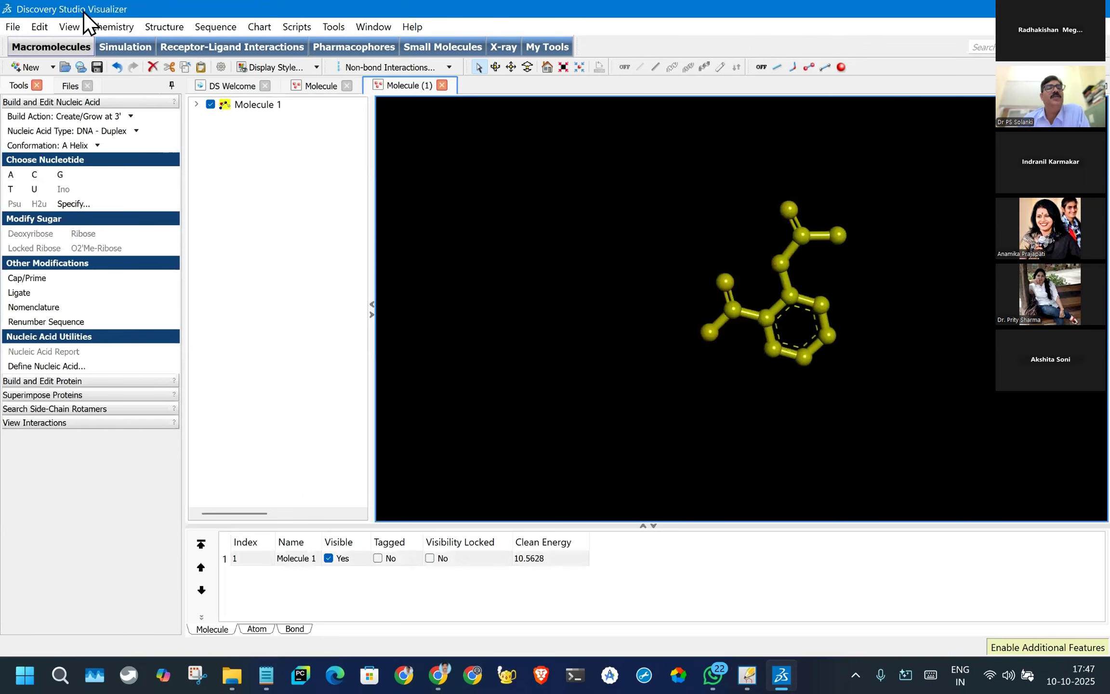
{"action": "left_click", "coordinate": [163, 26]}
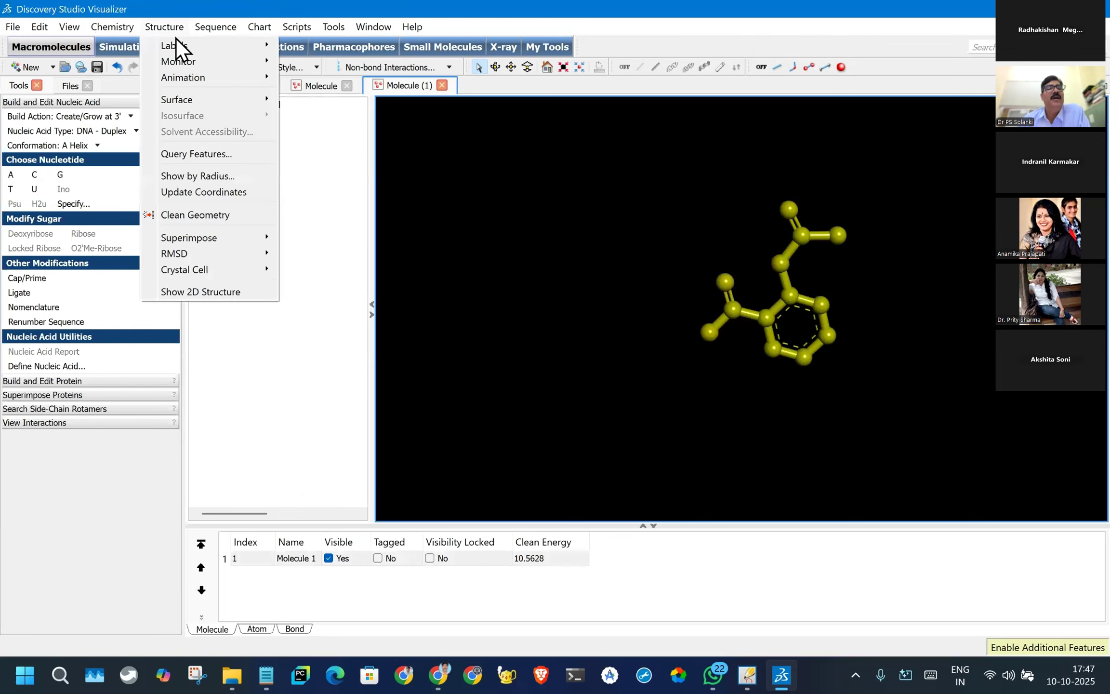
{"action": "left_click", "coordinate": [200, 215]}
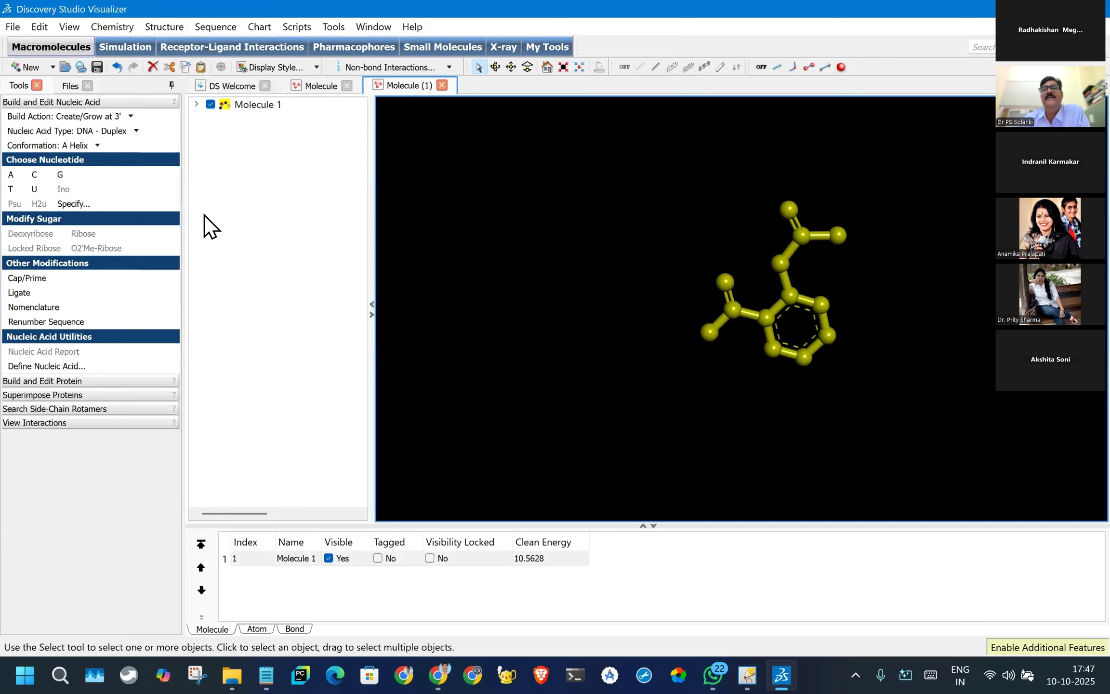
{"action": "scroll", "coordinate": [757, 304], "scroll_direction": "up", "scroll_amount": 3}
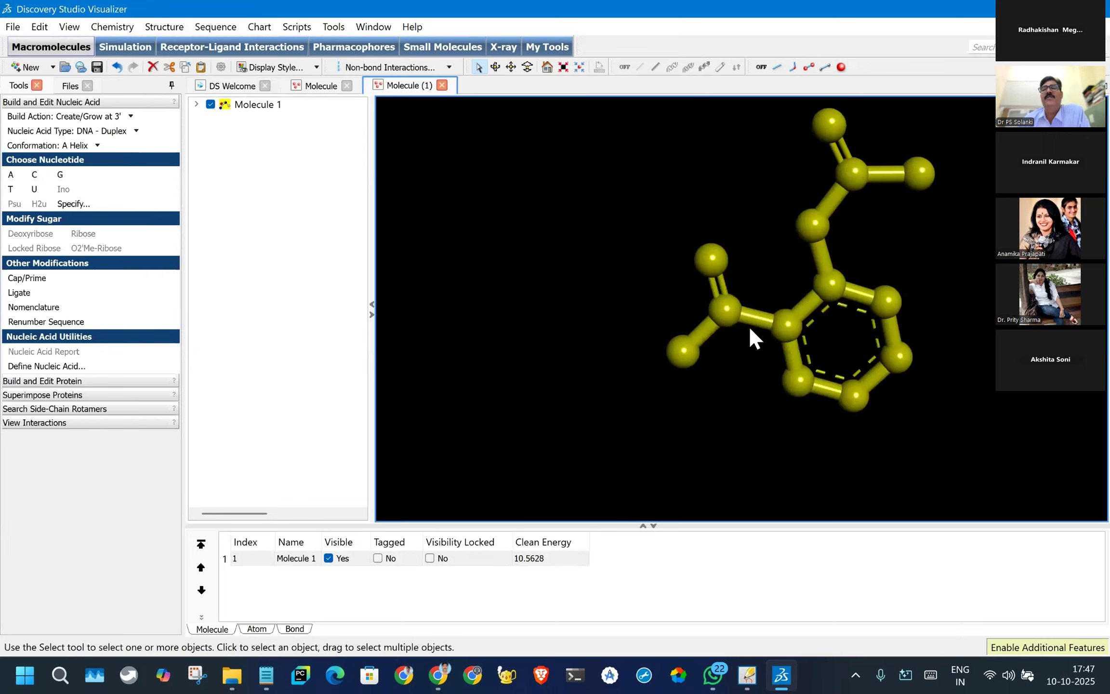
{"action": "left_click", "coordinate": [750, 329]}
{"action": "scroll", "coordinate": [848, 289], "scroll_direction": "down", "scroll_amount": 2}
{"action": "mouse_move", "coordinate": [593, 241]}
{"action": "left_mouse_down"}
{"action": "mouse_move", "coordinate": [973, 255]}
{"action": "mouse_move", "coordinate": [660, 158]}
{"action": "left_mouse_up"}
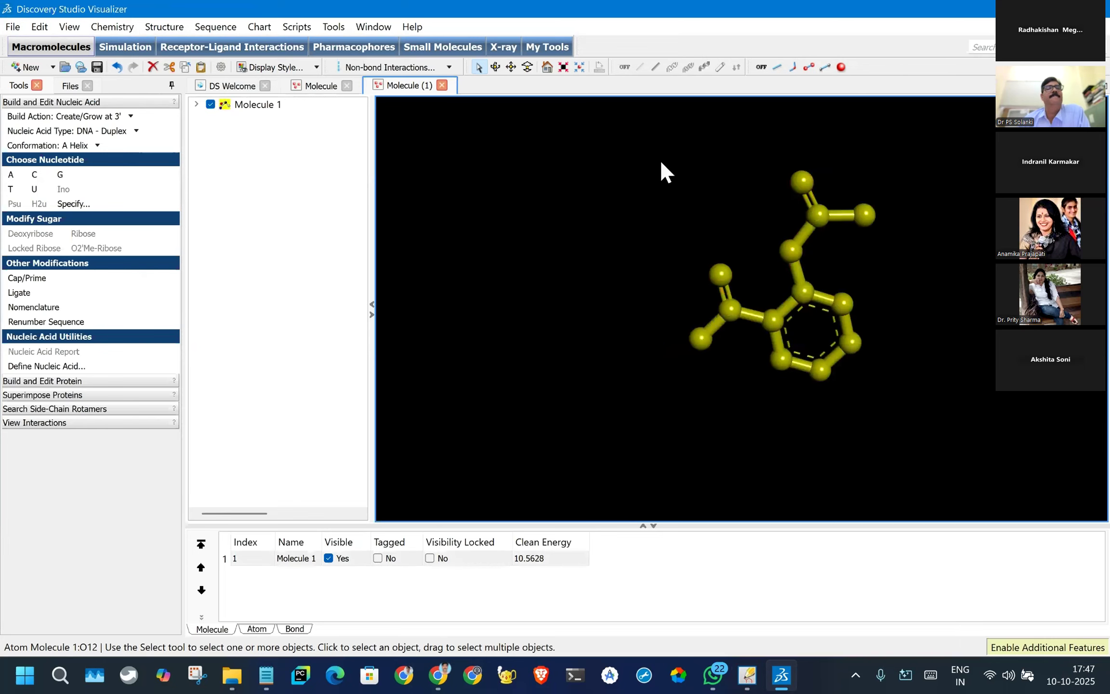
- Select Molecule 1 in the hierarchy, clean its geometry again and clear the selection
{"action": "left_click", "coordinate": [226, 107]}
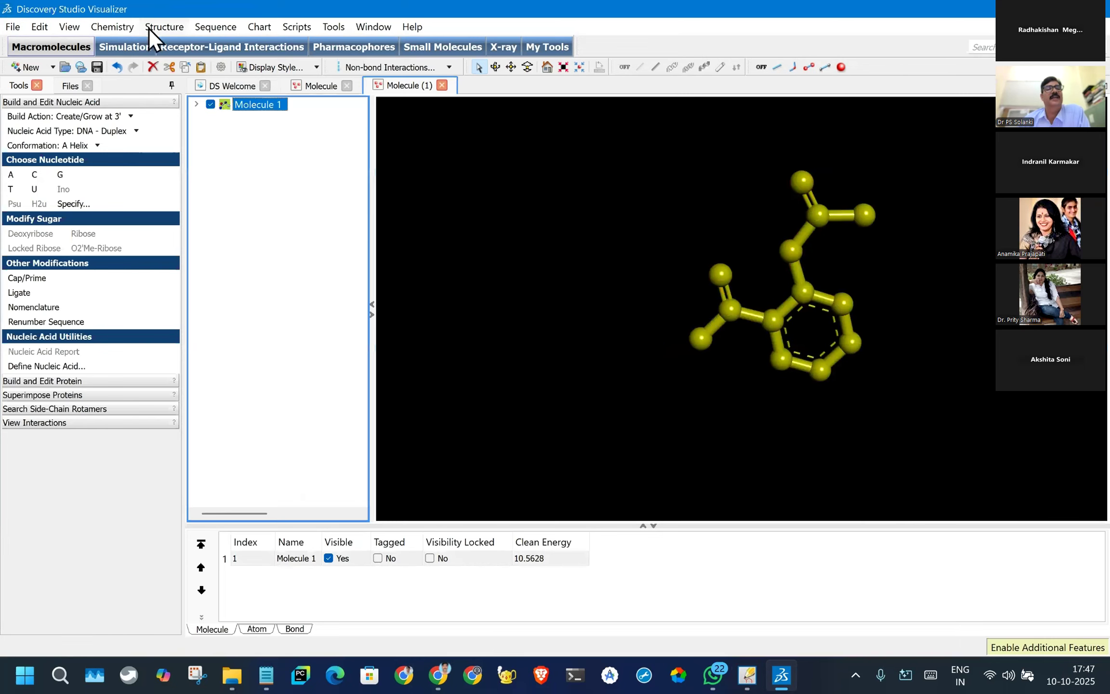
{"action": "left_click", "coordinate": [150, 28]}
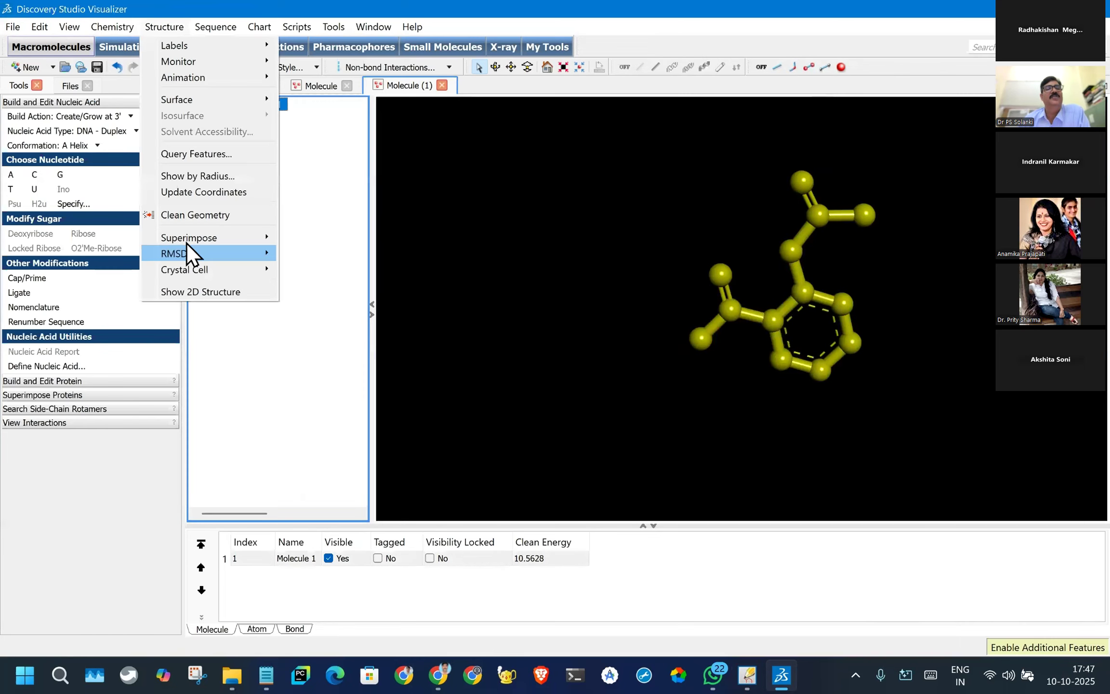
{"action": "left_click", "coordinate": [187, 216]}
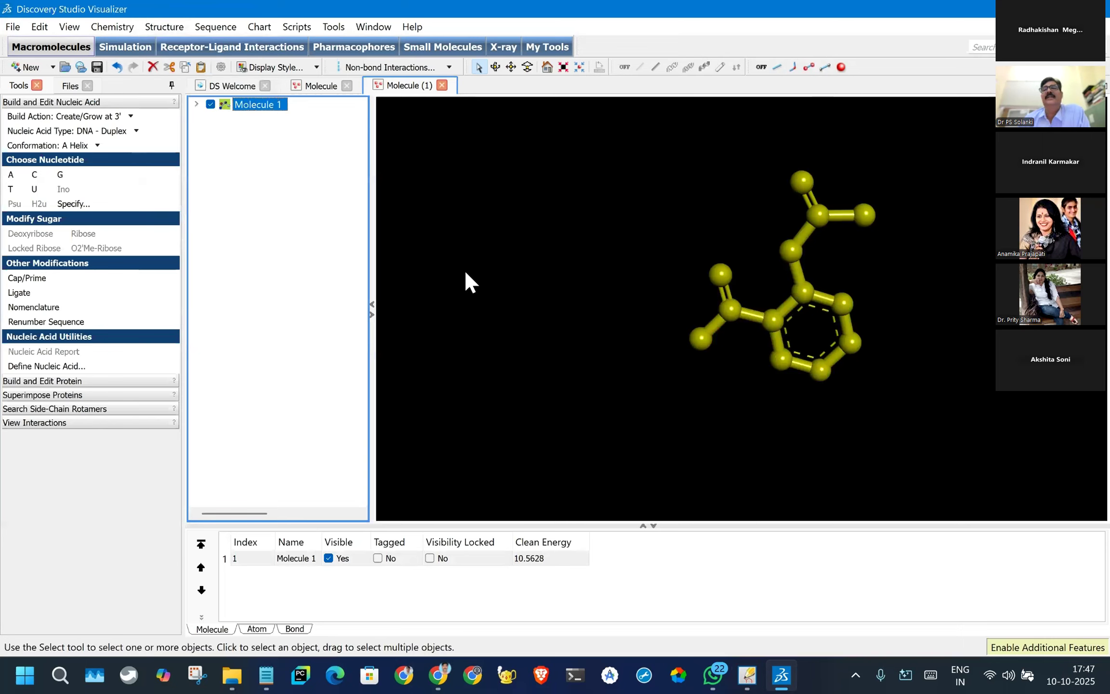
{"action": "left_click", "coordinate": [902, 241]}
{"action": "scroll", "coordinate": [902, 241], "scroll_direction": "up", "scroll_amount": 3}
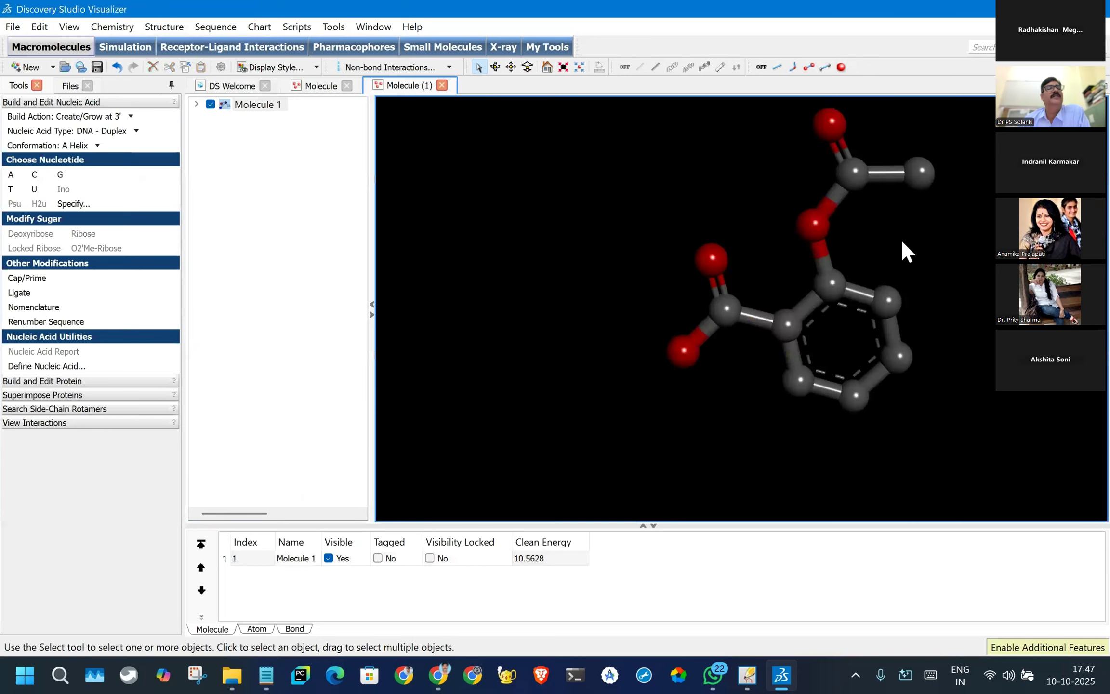
{"action": "scroll", "coordinate": [902, 241], "scroll_direction": "down", "scroll_amount": 1}
- Collapse the Build and Edit Nucleic Acid tools and fit the aspirin molecule to the view
{"action": "left_click", "coordinate": [57, 103]}
{"action": "mouse_move", "coordinate": [782, 128]}
{"action": "left_mouse_down"}
{"action": "mouse_move", "coordinate": [912, 340]}
{"action": "mouse_move", "coordinate": [965, 194]}
{"action": "left_mouse_up"}
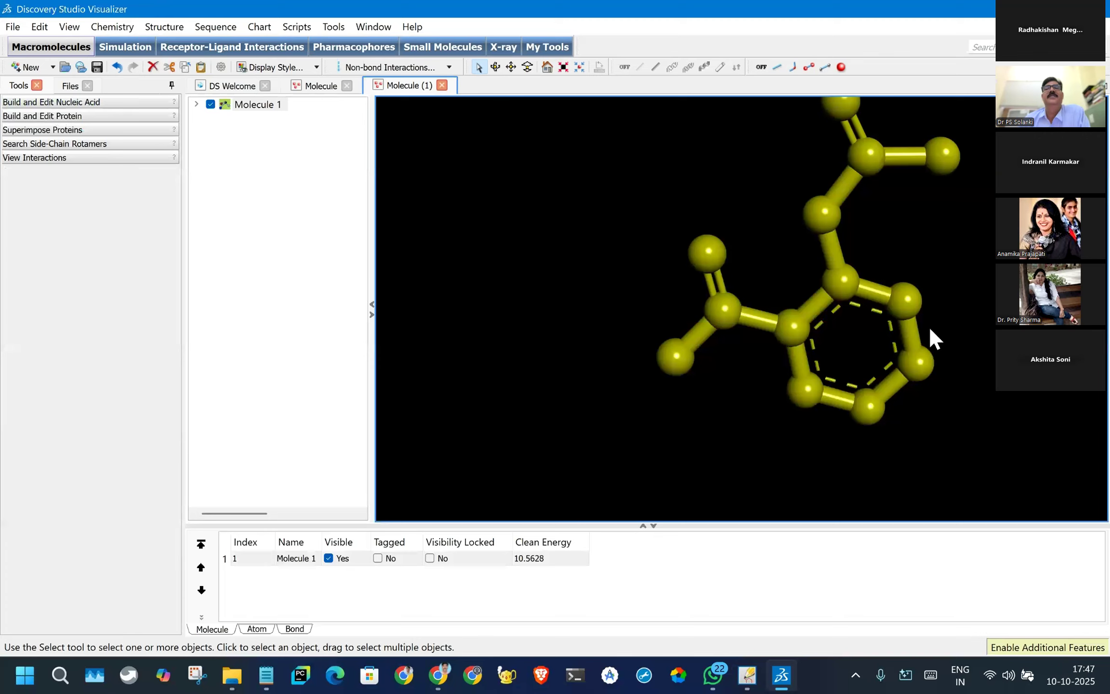
{"action": "left_click", "coordinate": [564, 70]}
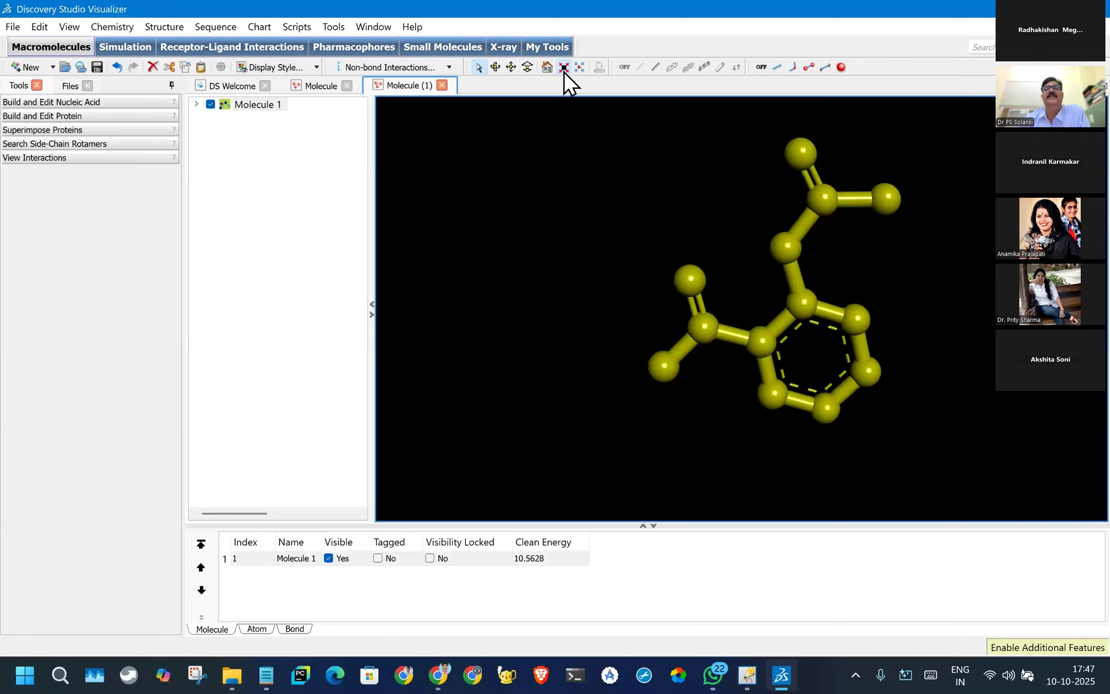
{"action": "left_click", "coordinate": [668, 226]}
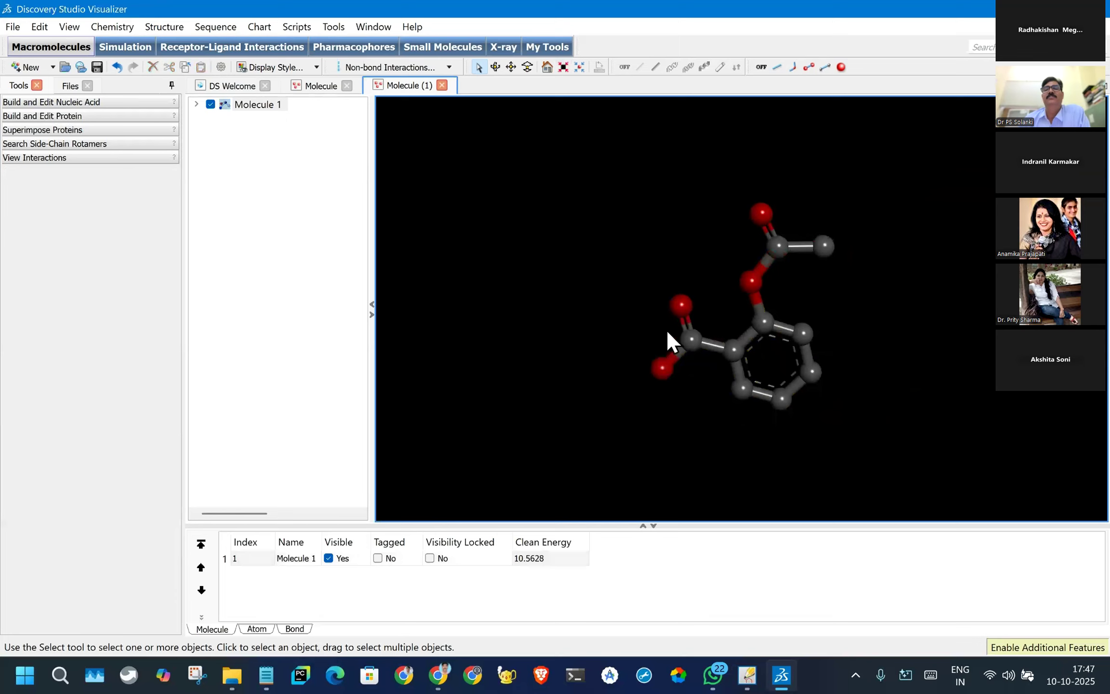
- Examine the ring, carboxyl group and acetyl group of the aspirin molecule at different magnifications
{"action": "scroll", "coordinate": [667, 340], "scroll_direction": "up", "scroll_amount": 3}
{"action": "scroll", "coordinate": [662, 332], "scroll_direction": "down", "scroll_amount": 1}
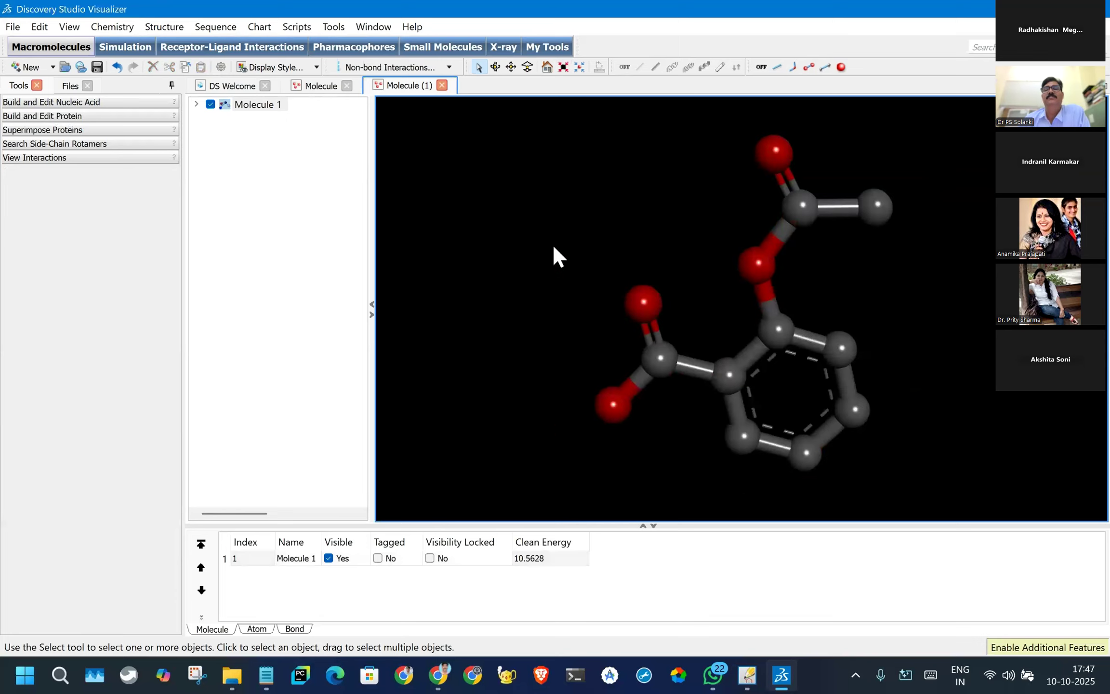
{"action": "scroll", "coordinate": [873, 314], "scroll_direction": "down", "scroll_amount": 2}
{"action": "left_click_drag", "start_coordinate": [892, 315], "coordinate": [926, 234]}
{"action": "left_click", "coordinate": [745, 375]}
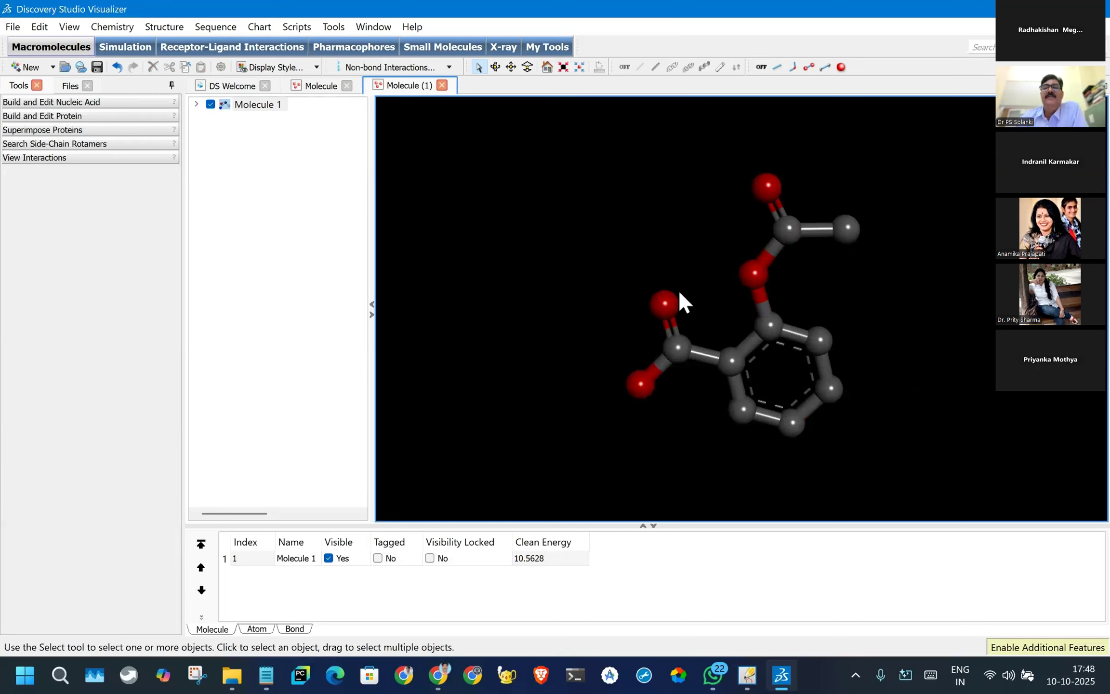
{"action": "scroll", "coordinate": [676, 288], "scroll_direction": "up", "scroll_amount": 2}
{"action": "scroll", "coordinate": [676, 287], "scroll_direction": "down", "scroll_amount": 1}
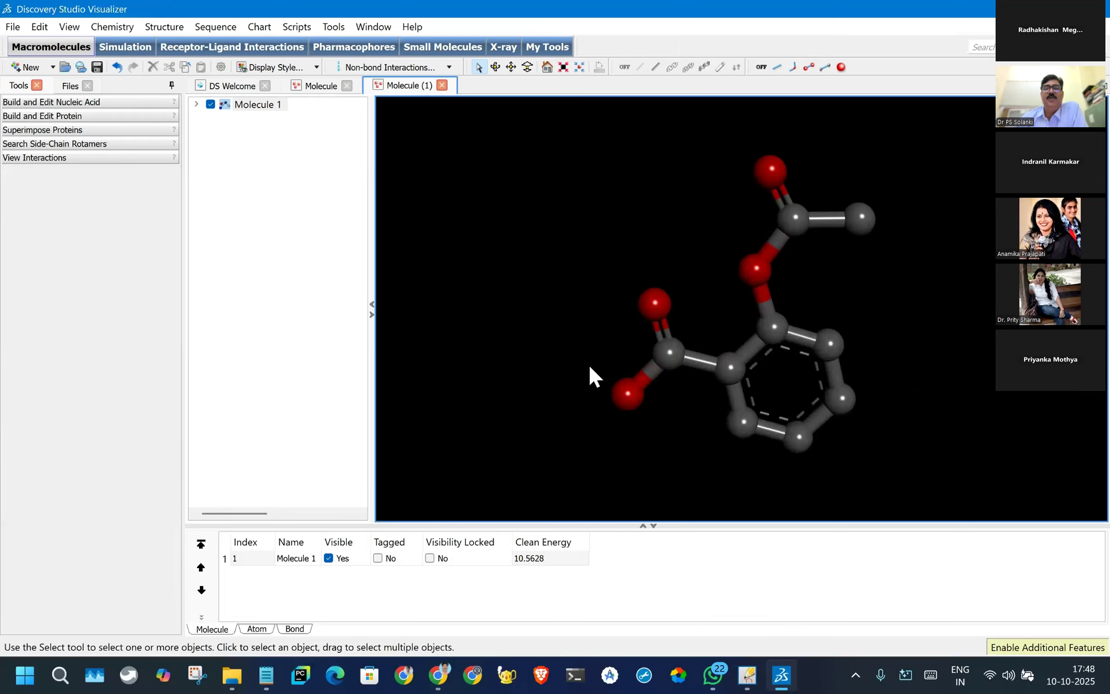
{"action": "scroll", "coordinate": [590, 367], "scroll_direction": "up", "scroll_amount": 1}
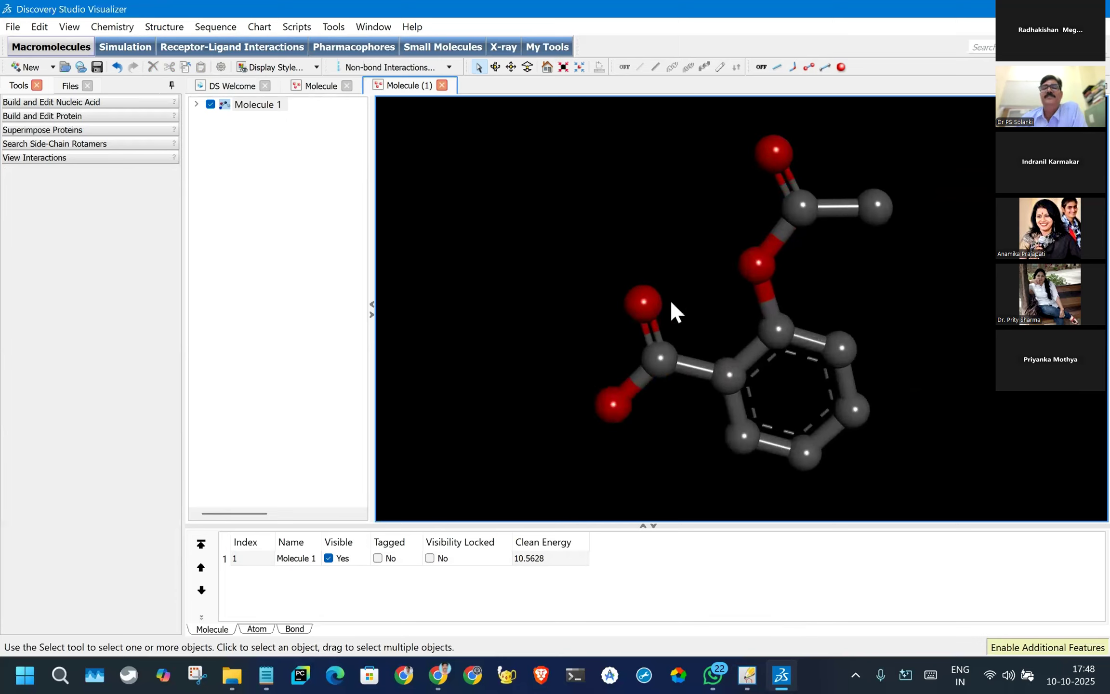
{"action": "scroll", "coordinate": [673, 314], "scroll_direction": "down", "scroll_amount": 3}
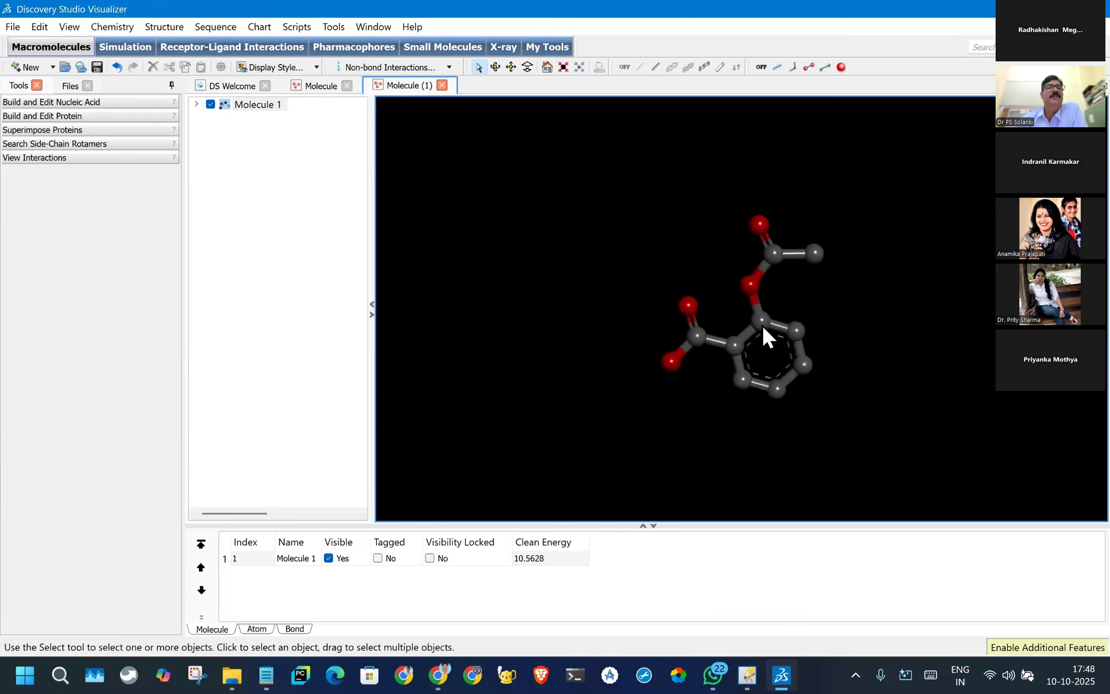
{"action": "mouse_move", "coordinate": [662, 203]}
{"action": "left_mouse_down"}
{"action": "mouse_move", "coordinate": [572, 249]}
{"action": "mouse_move", "coordinate": [939, 253]}
{"action": "mouse_move", "coordinate": [637, 169]}
{"action": "left_mouse_up"}
{"action": "left_click", "coordinate": [536, 212]}
{"action": "left_click", "coordinate": [12, 27]}
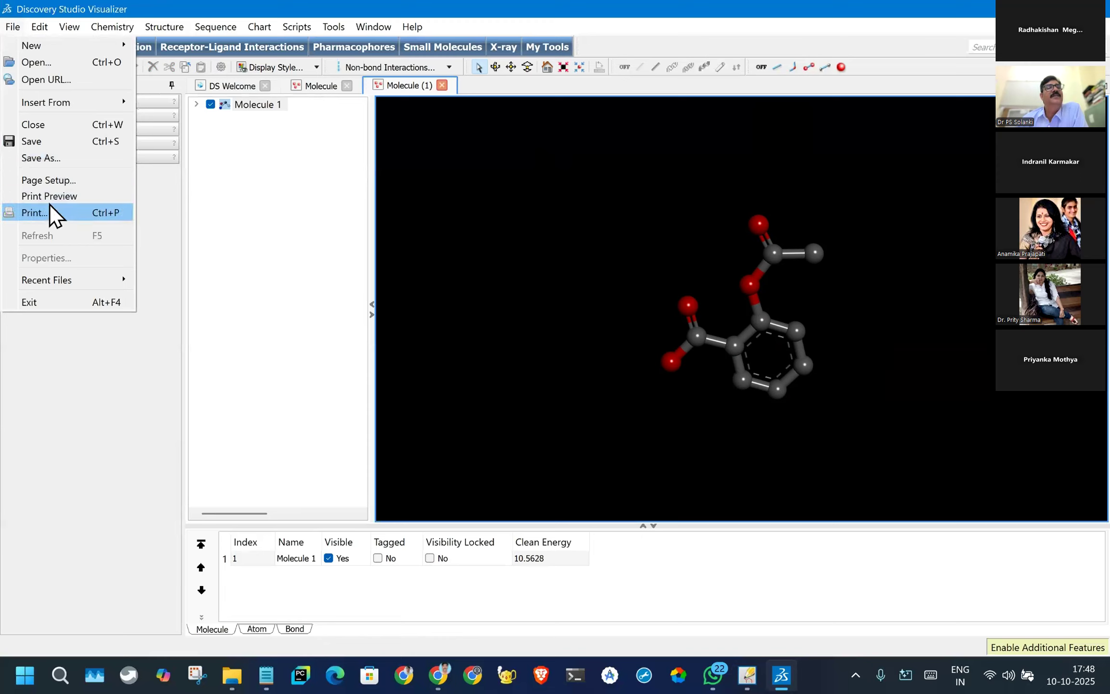
{"action": "left_click", "coordinate": [46, 158]}
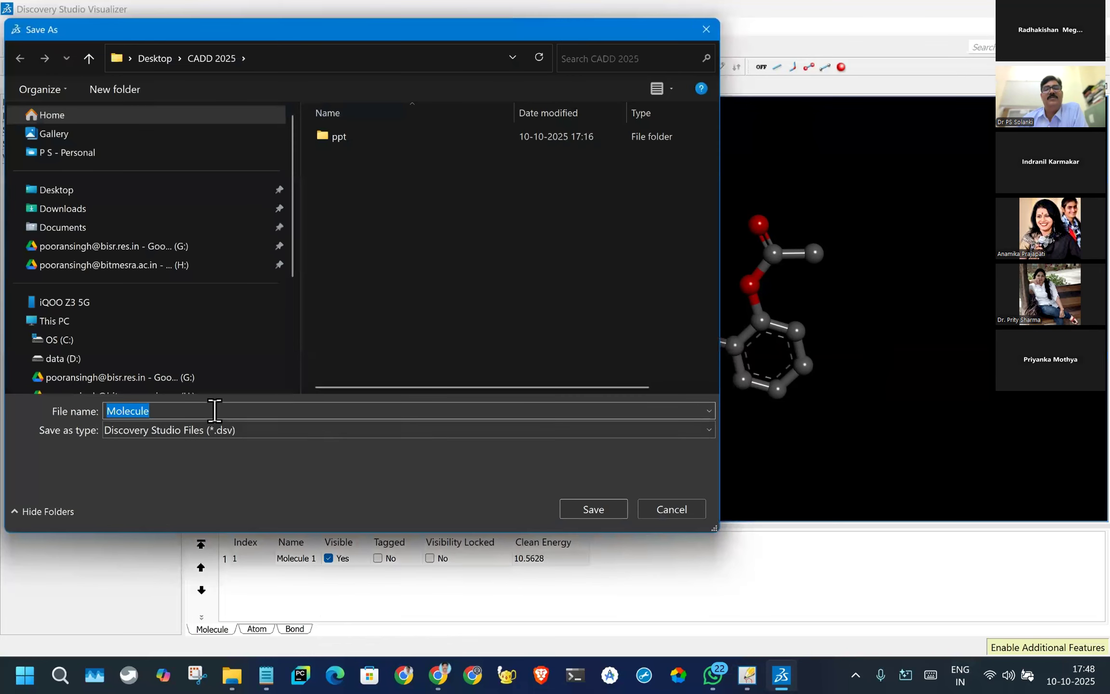
{"action": "left_click", "coordinate": [255, 427]}
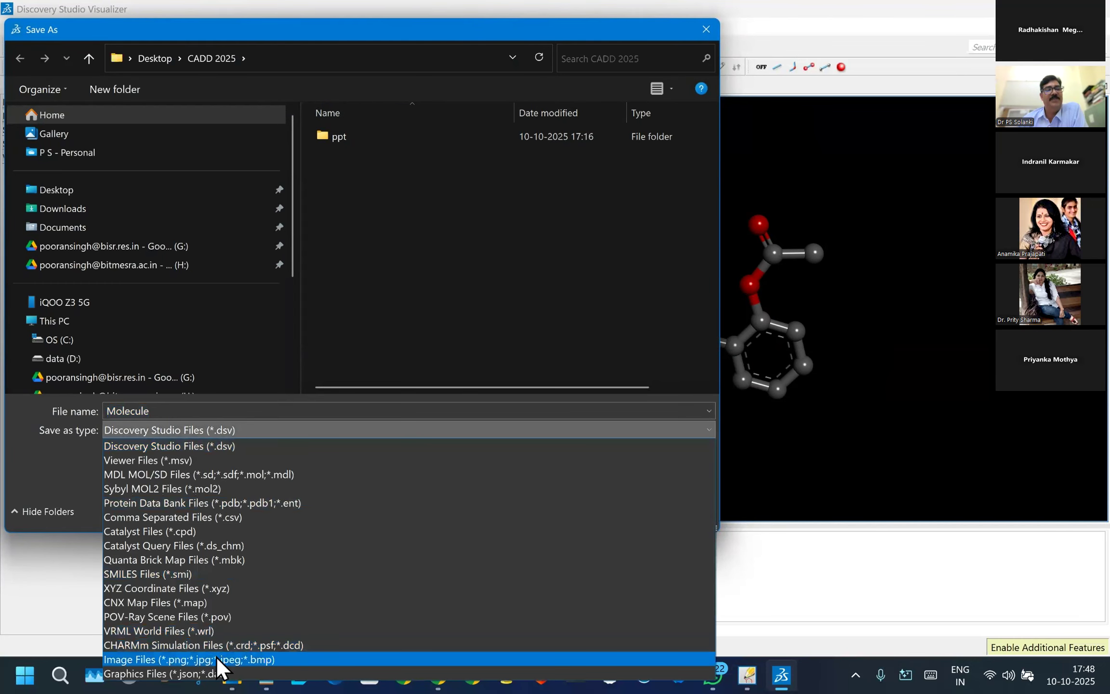
{"action": "left_click", "coordinate": [205, 661]}
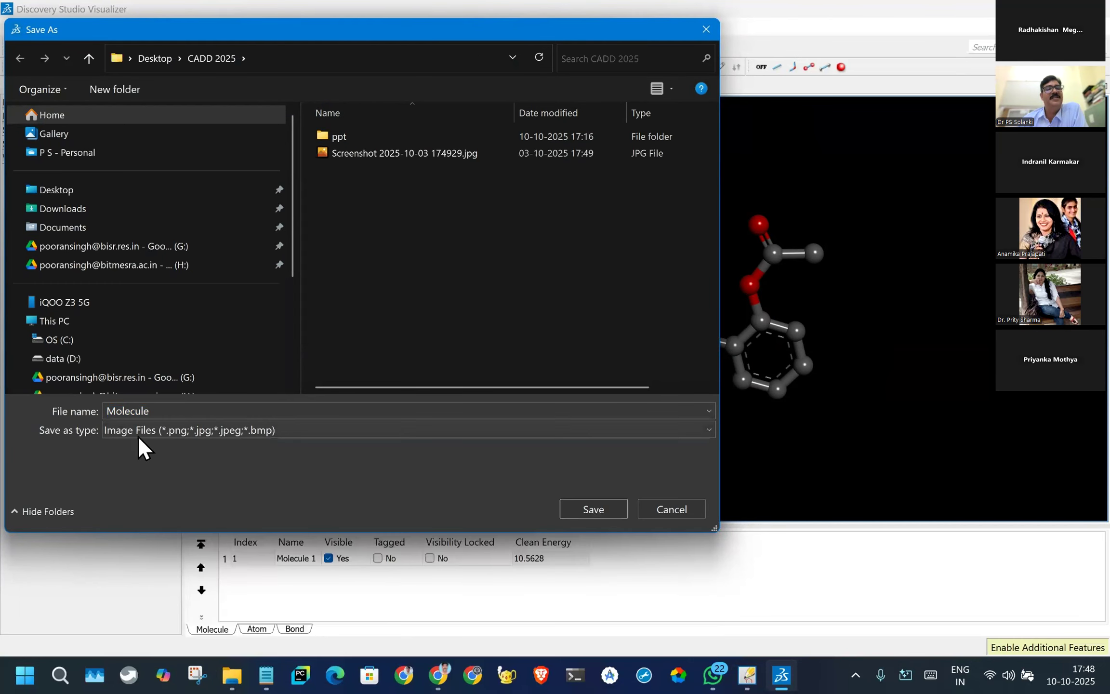
{"action": "left_click", "coordinate": [165, 407]}
{"action": "left_click", "coordinate": [173, 411]}
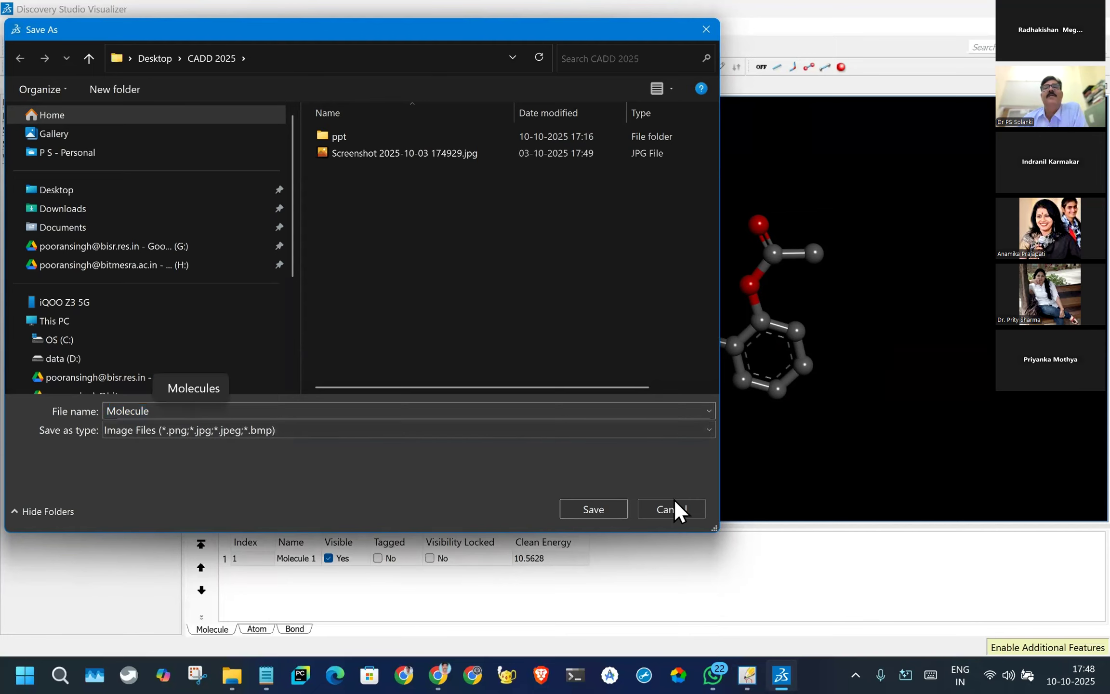
{"action": "left_click", "coordinate": [674, 498]}
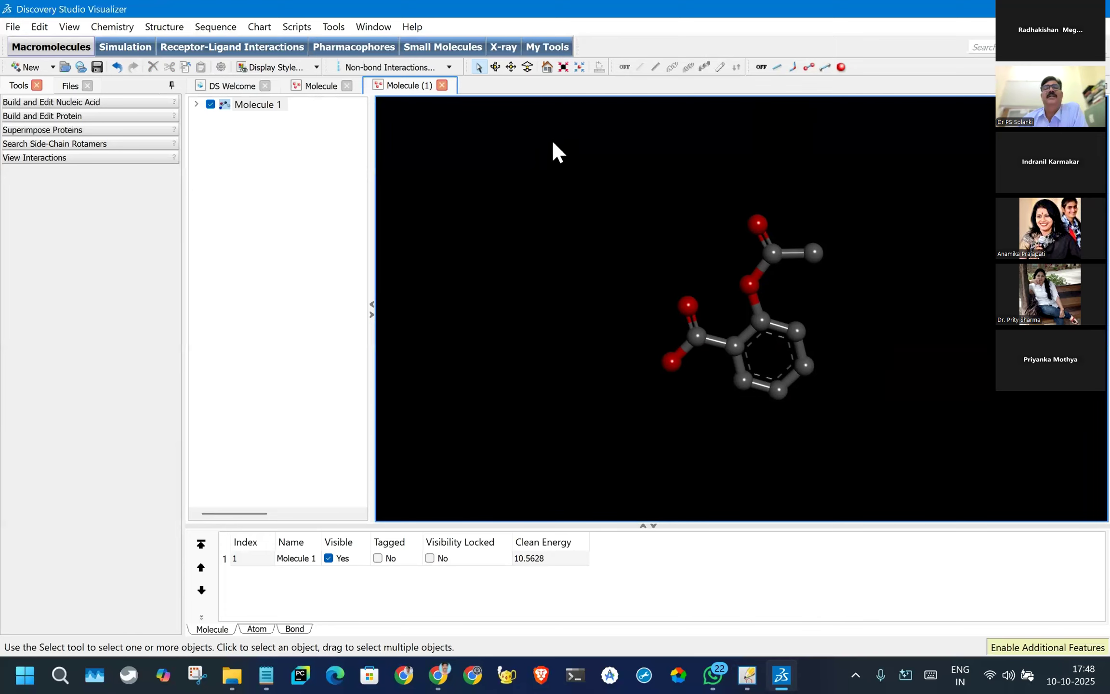
- Change the background color of the aspirin molecule window to white (#ffffff)
{"action": "left_click", "coordinate": [477, 66]}
{"action": "right_click", "coordinate": [435, 145]}
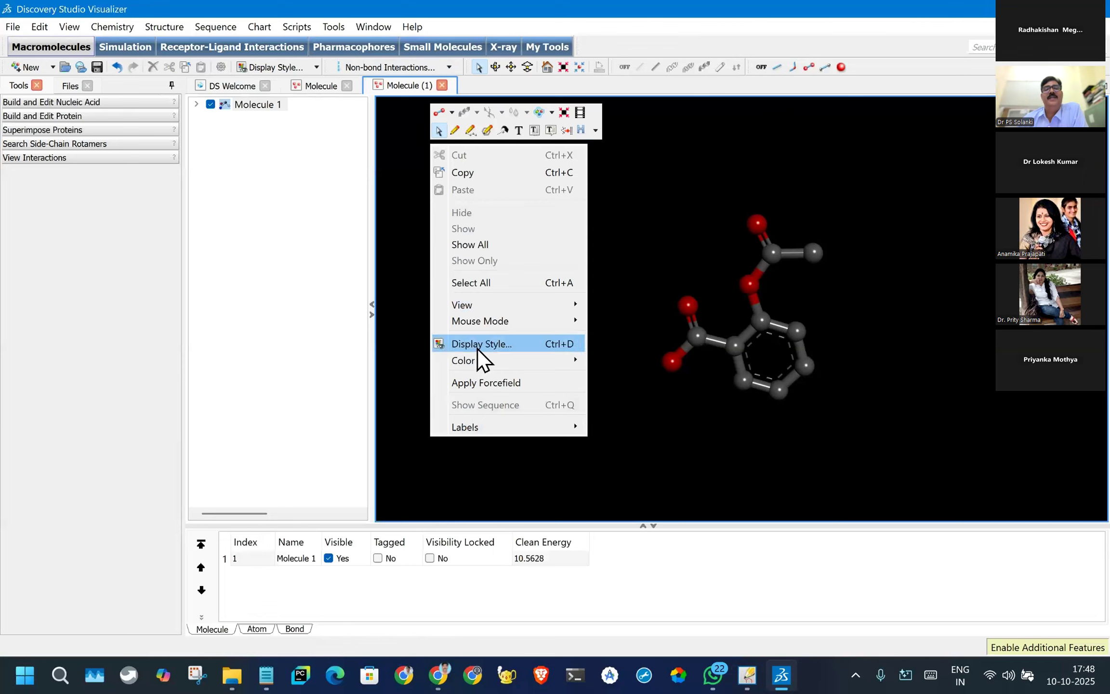
{"action": "mouse_move", "coordinate": [482, 363]}
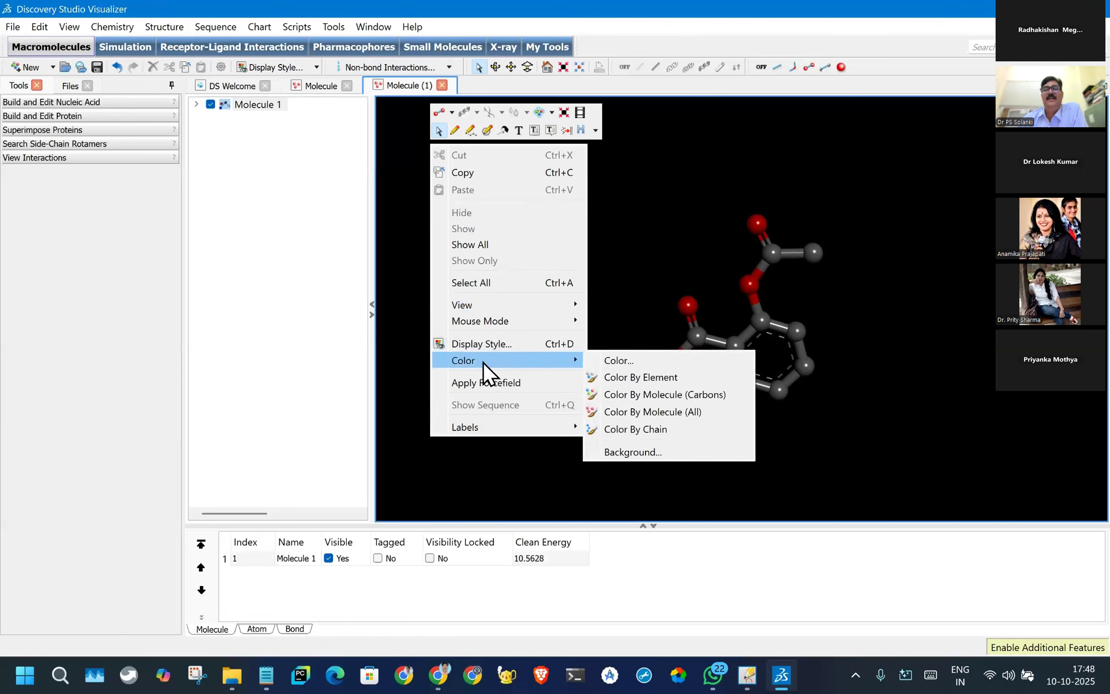
{"action": "left_click", "coordinate": [651, 449]}
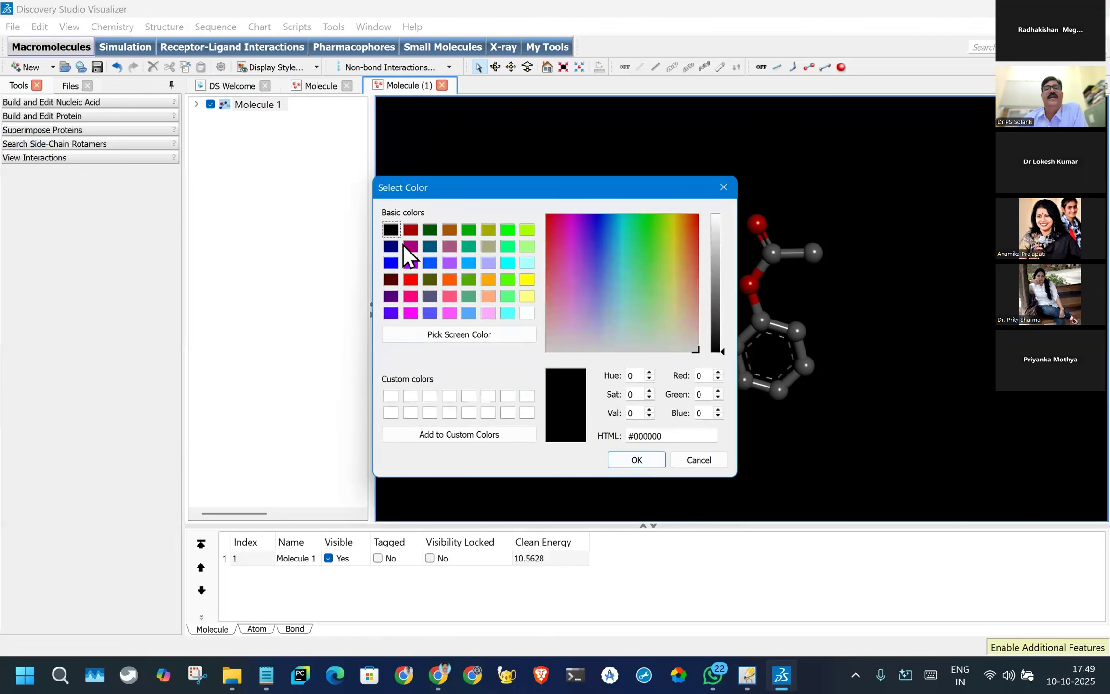
{"action": "left_click", "coordinate": [511, 313]}
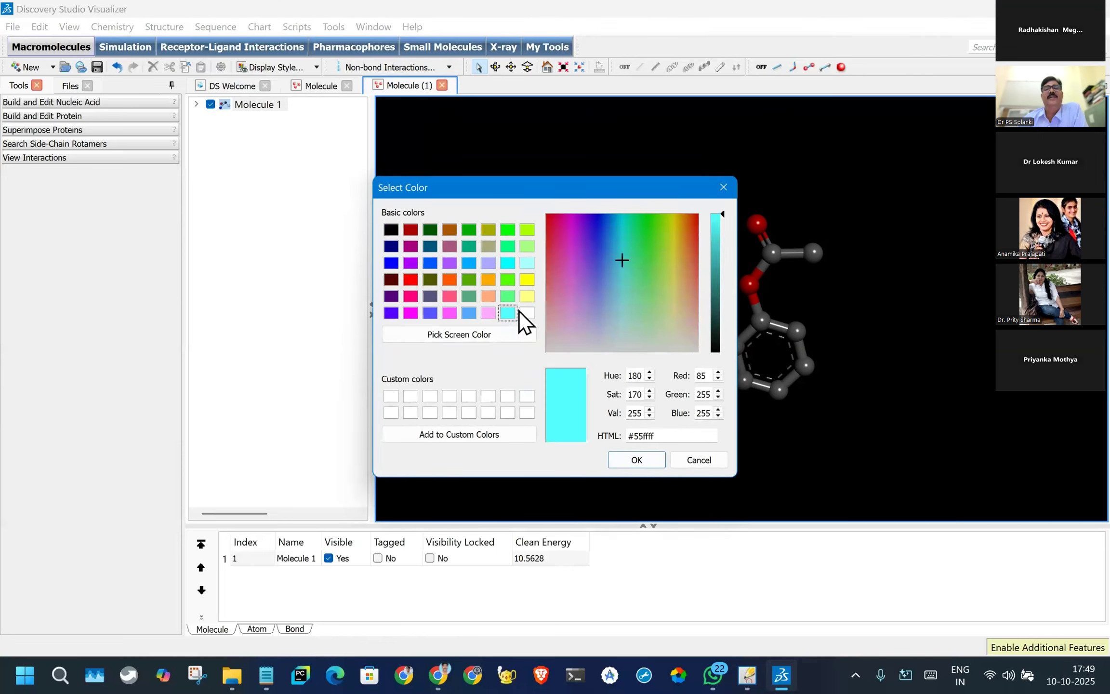
{"action": "left_click", "coordinate": [527, 314]}
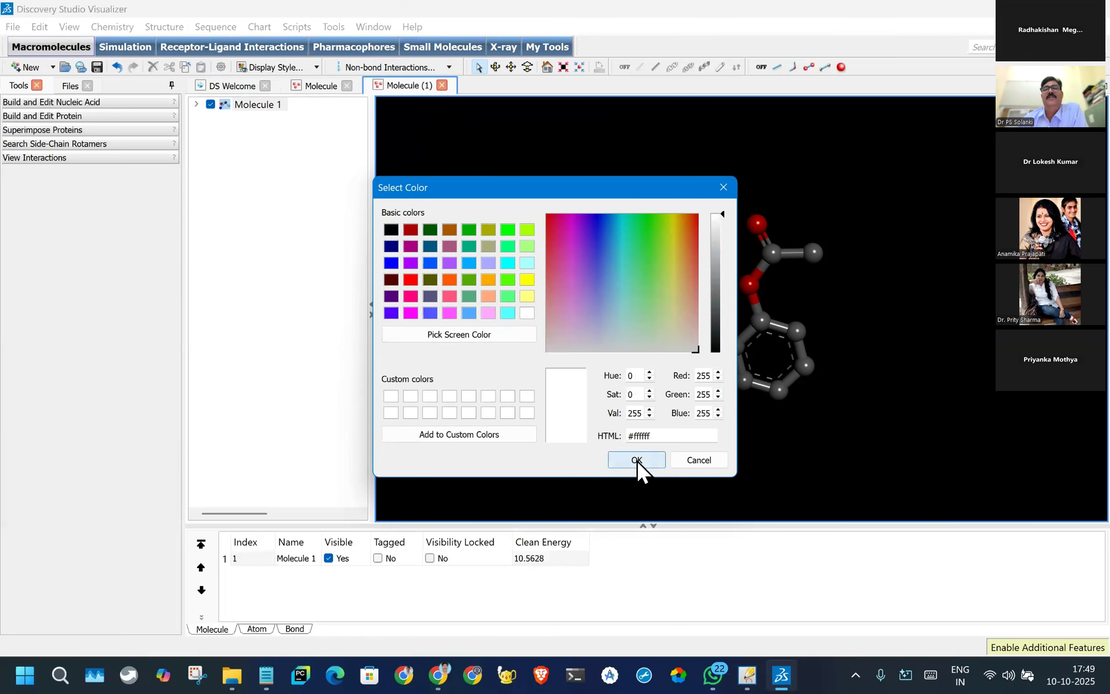
{"action": "left_click", "coordinate": [636, 461]}
- Examine the ball-and-stick aspirin structure against the white background at different magnifications
{"action": "scroll", "coordinate": [699, 396], "scroll_direction": "up", "scroll_amount": 5}
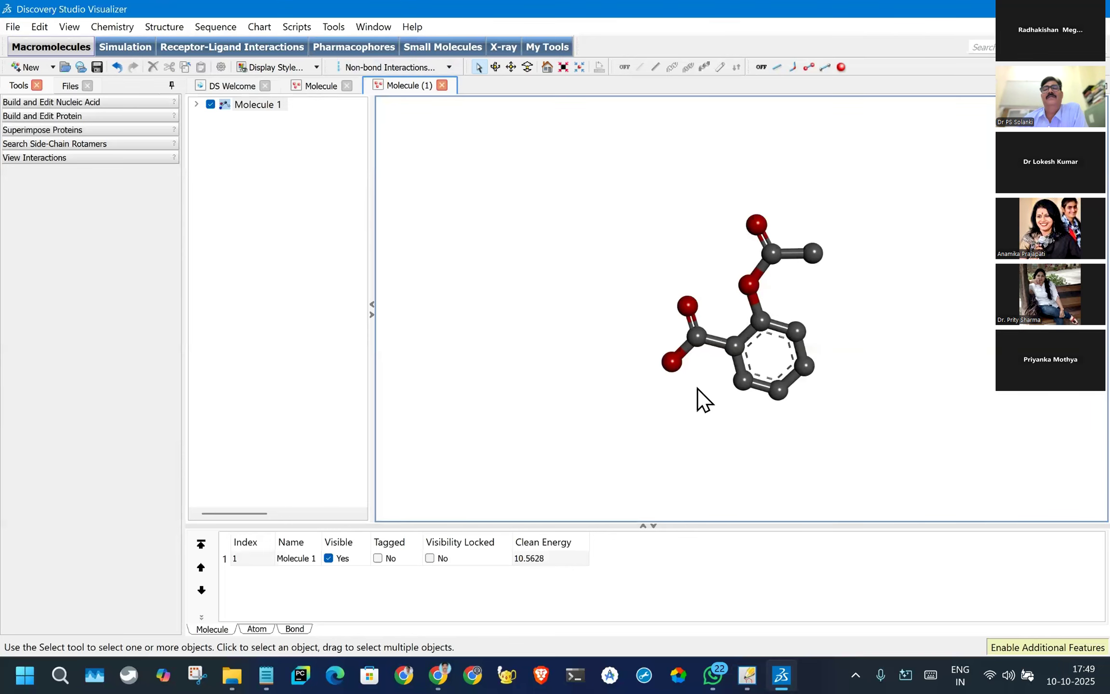
{"action": "scroll", "coordinate": [670, 341], "scroll_direction": "down", "scroll_amount": 5}
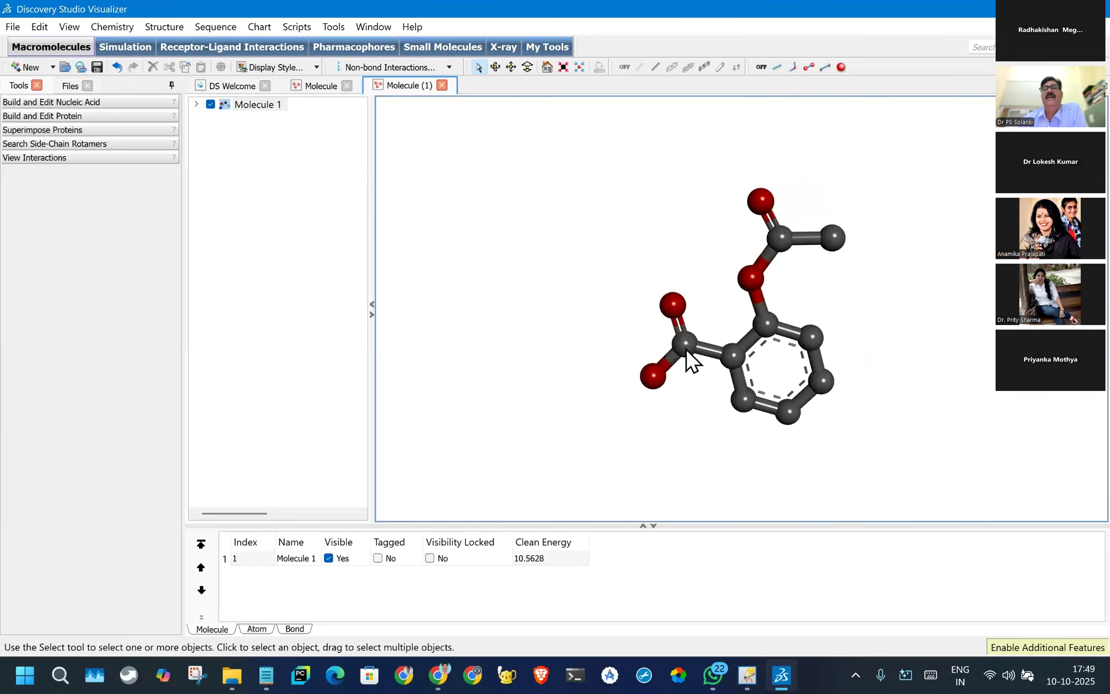
{"action": "scroll", "coordinate": [881, 340], "scroll_direction": "down", "scroll_amount": 4}
{"action": "scroll", "coordinate": [881, 341], "scroll_direction": "up", "scroll_amount": 4}
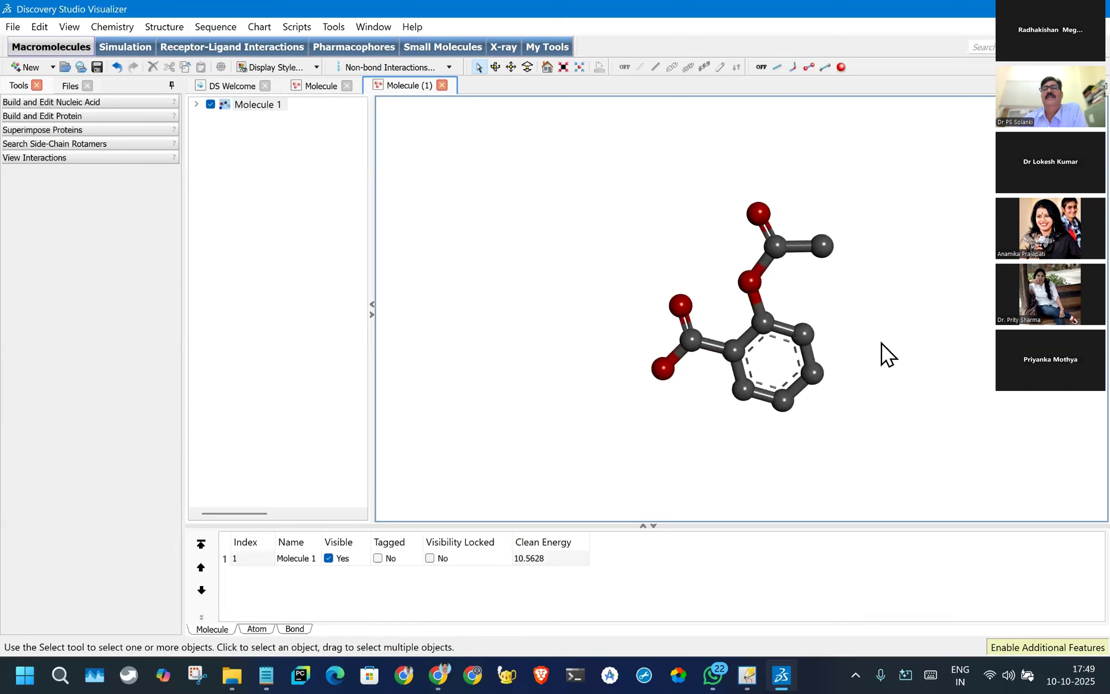
{"action": "scroll", "coordinate": [877, 331], "scroll_direction": "down", "scroll_amount": 2}
{"action": "scroll", "coordinate": [878, 332], "scroll_direction": "up", "scroll_amount": 3}
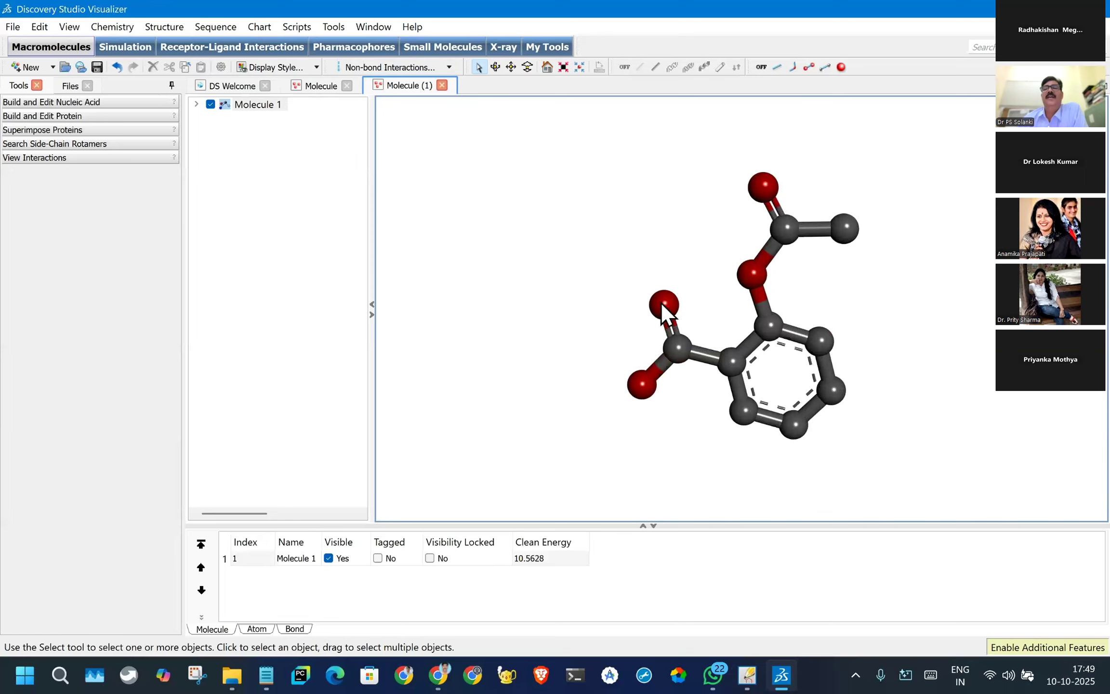
{"action": "mouse_move", "coordinate": [619, 152]}
{"action": "left_mouse_down"}
{"action": "mouse_move", "coordinate": [901, 216]}
{"action": "mouse_move", "coordinate": [662, 404]}
{"action": "mouse_move", "coordinate": [541, 258]}
{"action": "left_mouse_up"}
{"action": "left_click", "coordinate": [555, 240]}
{"action": "left_click", "coordinate": [277, 216]}
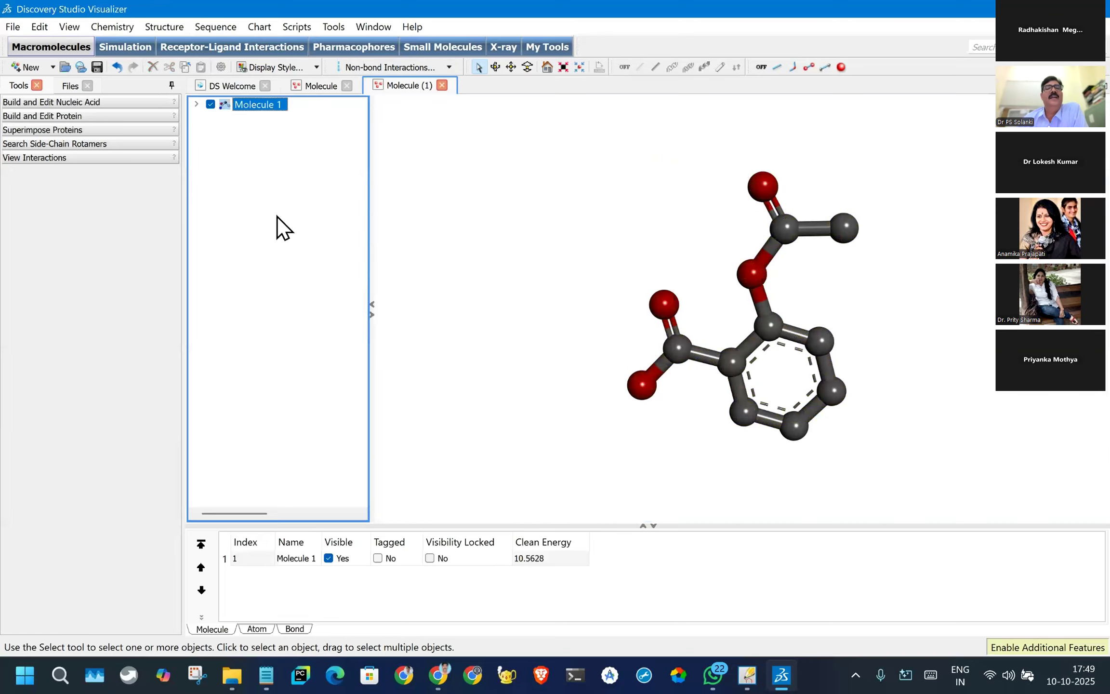
{"action": "right_click", "coordinate": [276, 216]}
{"action": "mouse_move", "coordinate": [333, 394]}
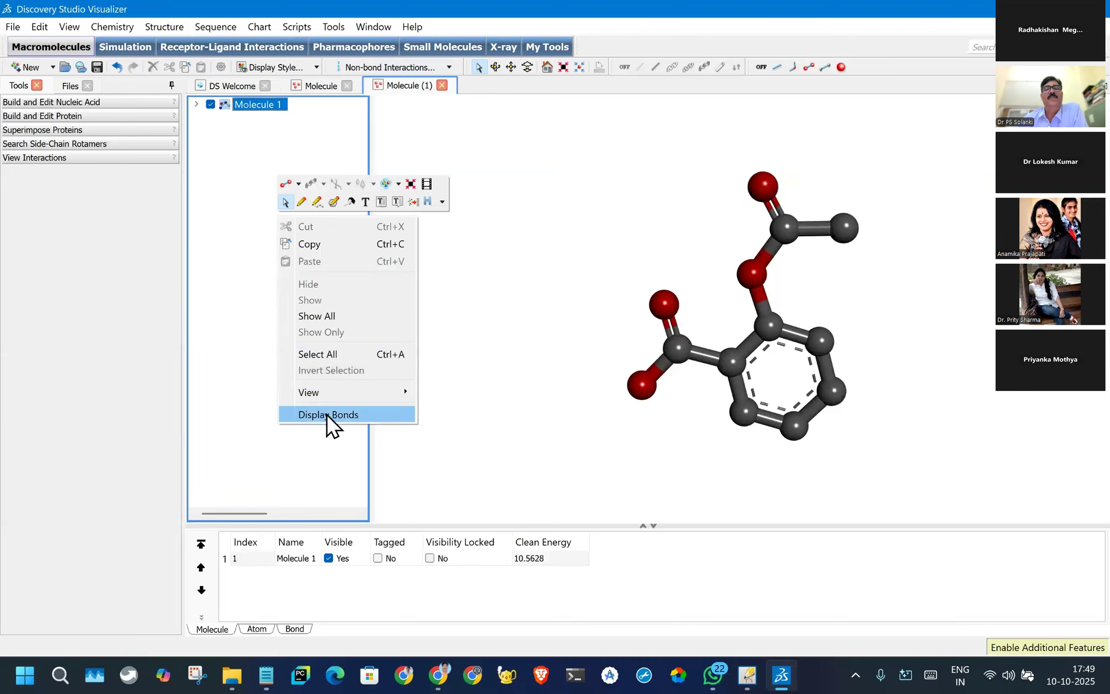
{"action": "left_click", "coordinate": [559, 274]}
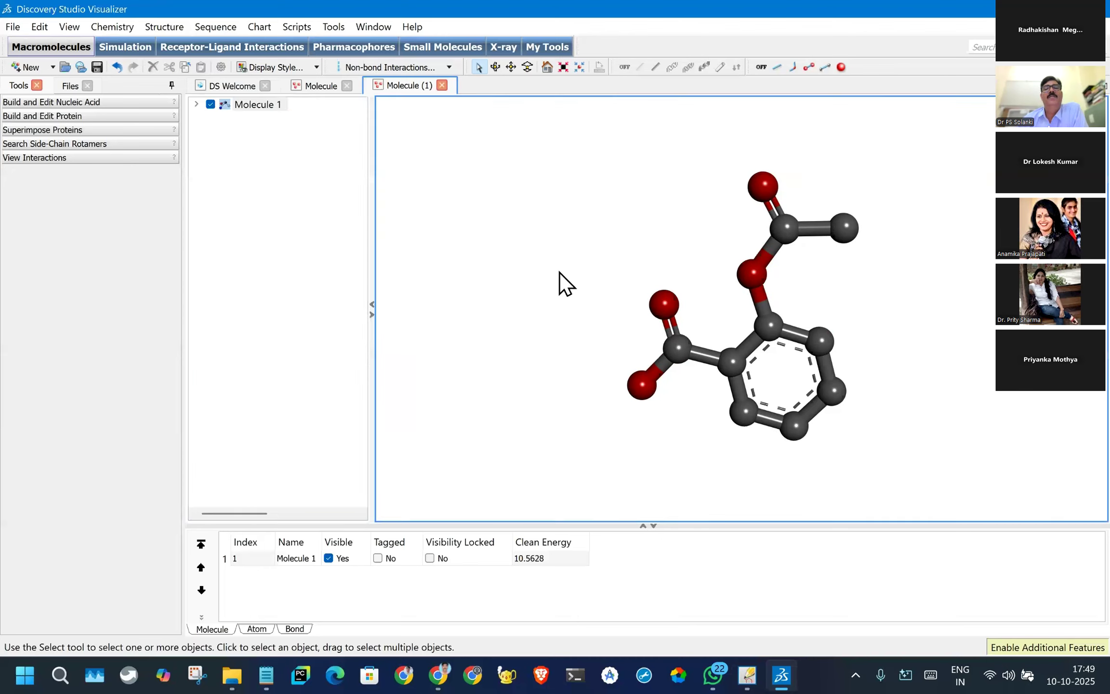
- Add a label to the aspirin structure with Molecule as the object and Name as the attribute
{"action": "right_click", "coordinate": [481, 182]}
{"action": "mouse_move", "coordinate": [541, 345]}
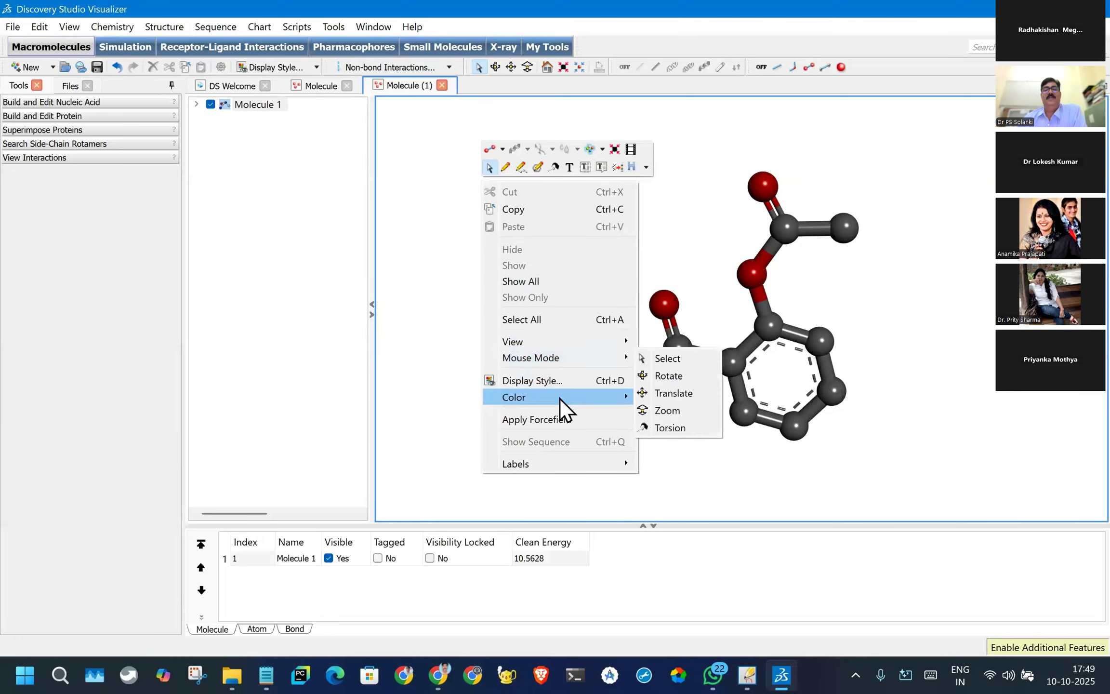
{"action": "mouse_move", "coordinate": [612, 463]}
{"action": "left_click", "coordinate": [655, 461]}
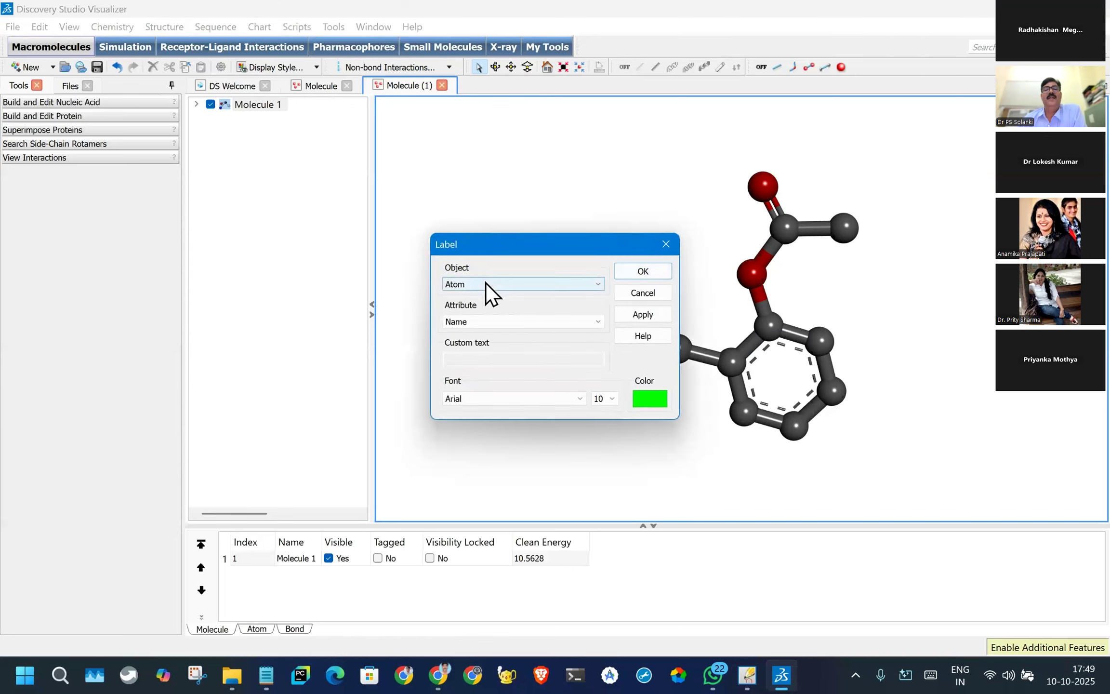
{"action": "left_click", "coordinate": [562, 283]}
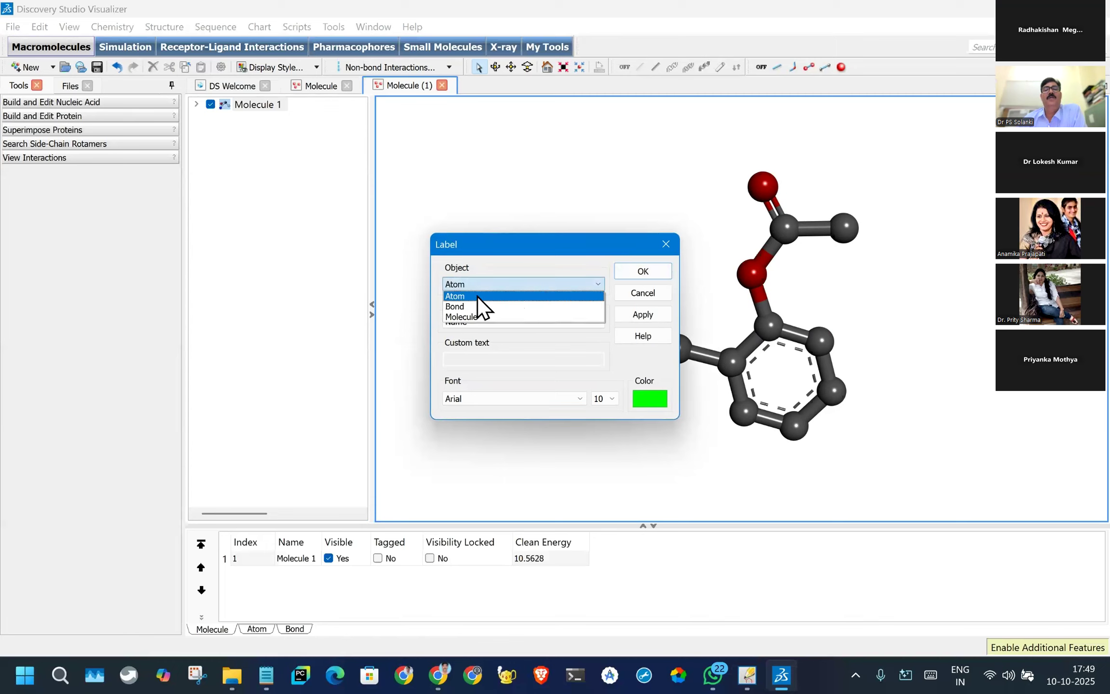
{"action": "left_click", "coordinate": [456, 316]}
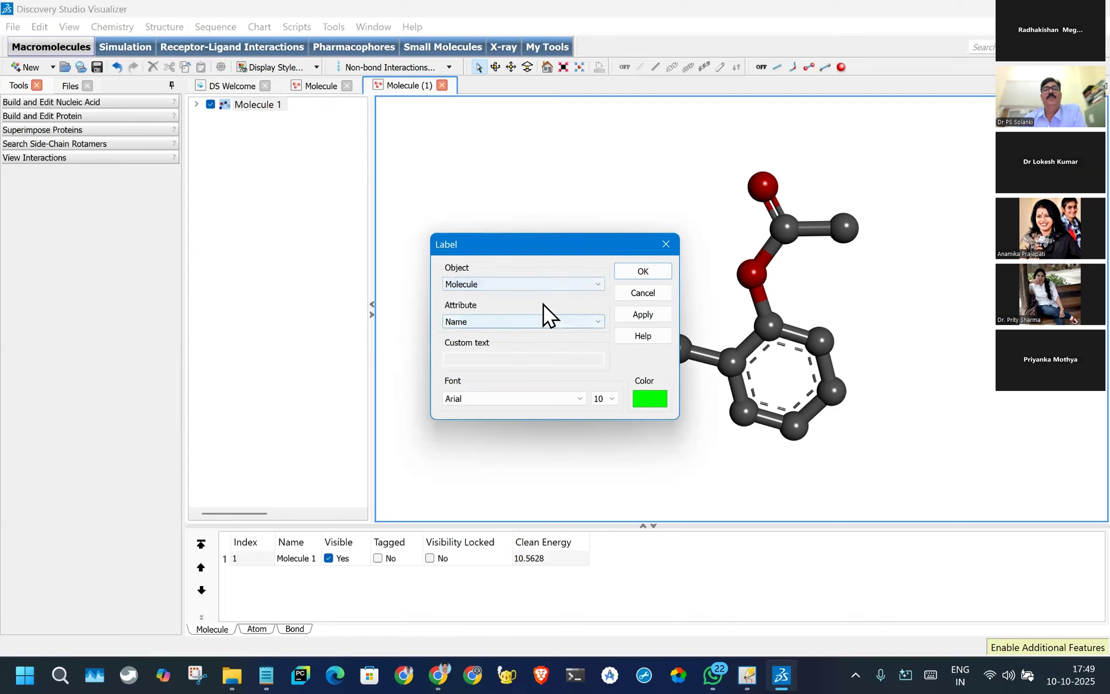
{"action": "left_click", "coordinate": [492, 320]}
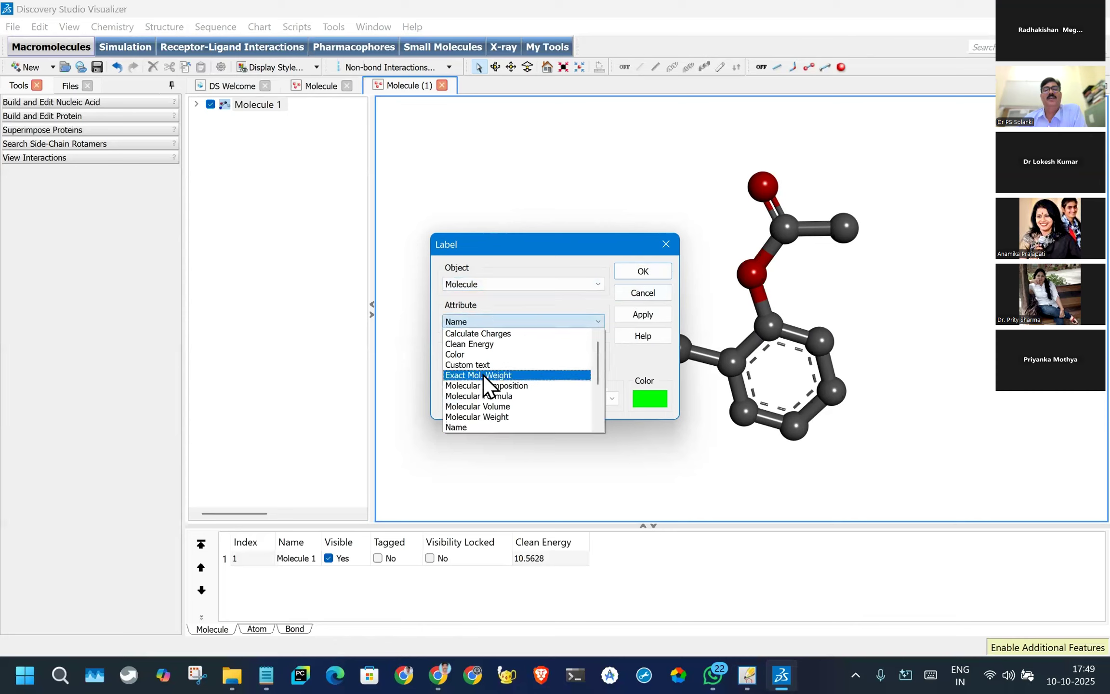
{"action": "left_click", "coordinate": [475, 327]}
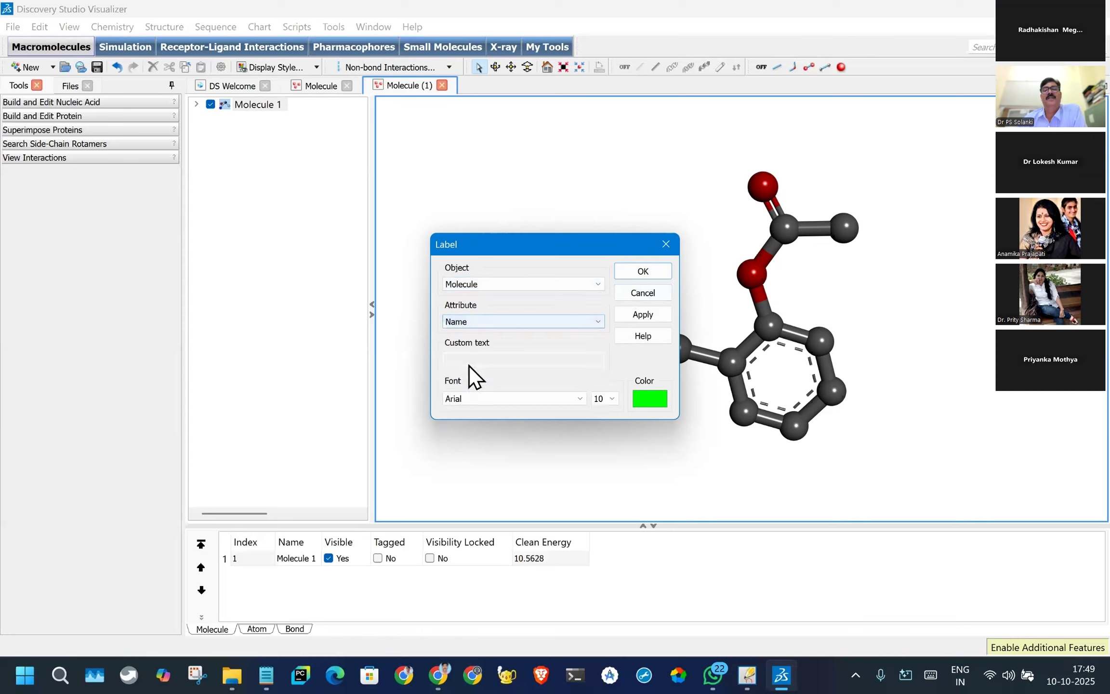
{"action": "left_click", "coordinate": [644, 275]}
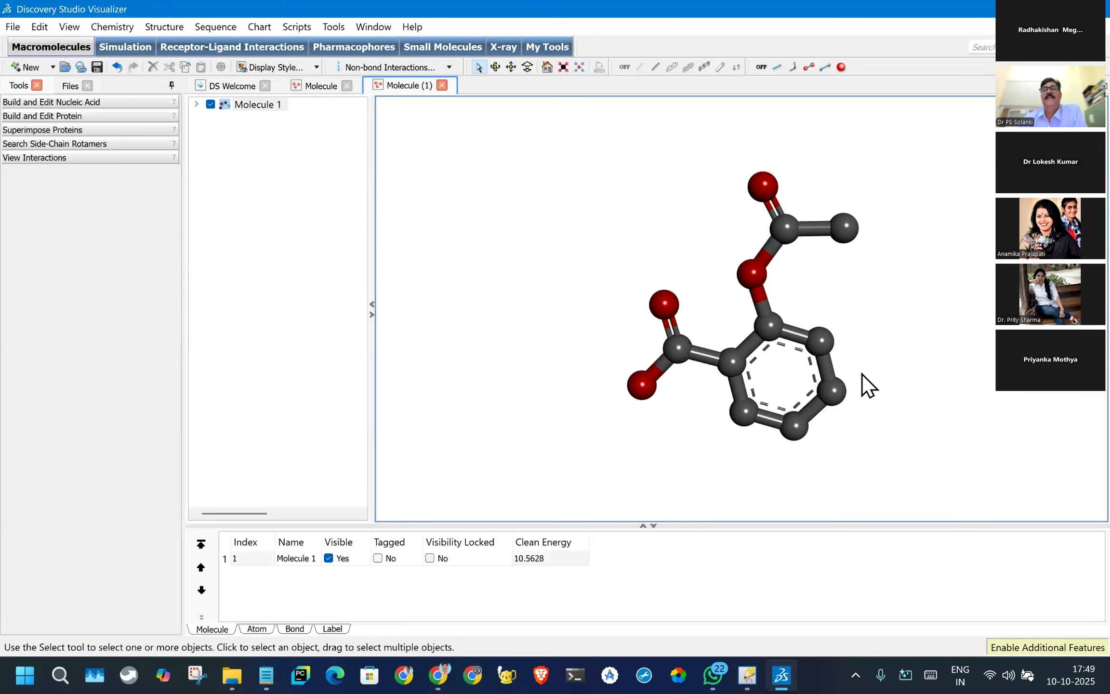
{"action": "scroll", "coordinate": [862, 374], "scroll_direction": "down", "scroll_amount": 2}
{"action": "left_click_drag", "start_coordinate": [827, 458], "coordinate": [827, 458]}
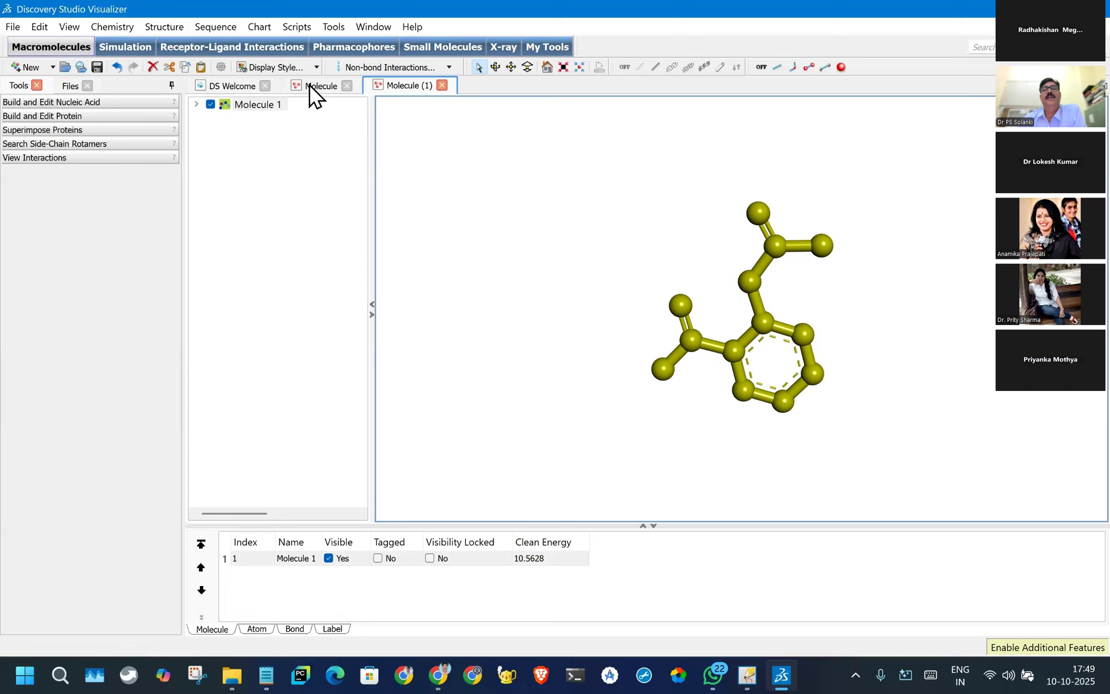
{"action": "right_click_drag", "start_coordinate": [553, 289], "coordinate": [480, 327]}
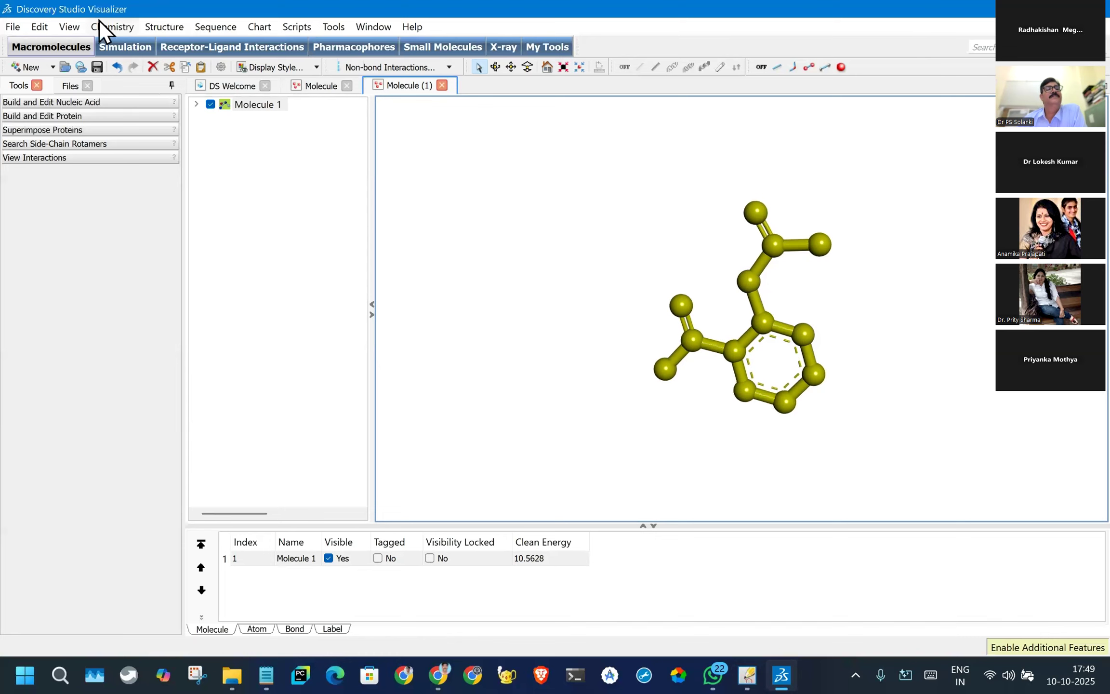
{"action": "left_click", "coordinate": [69, 28]}
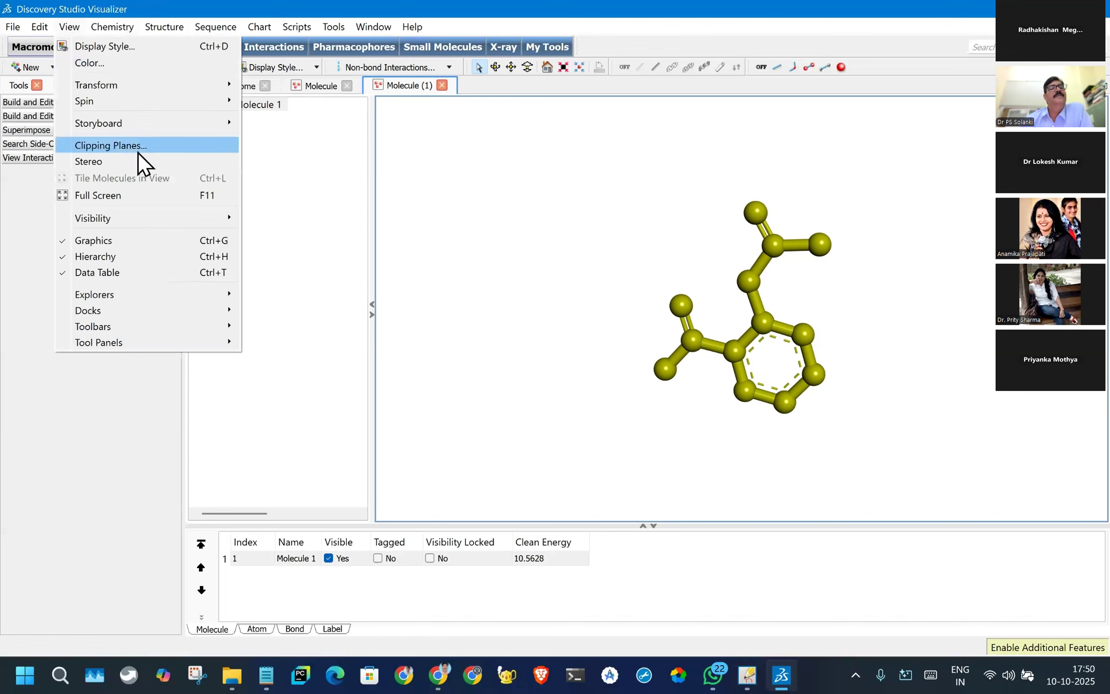
{"action": "mouse_move", "coordinate": [105, 28]}
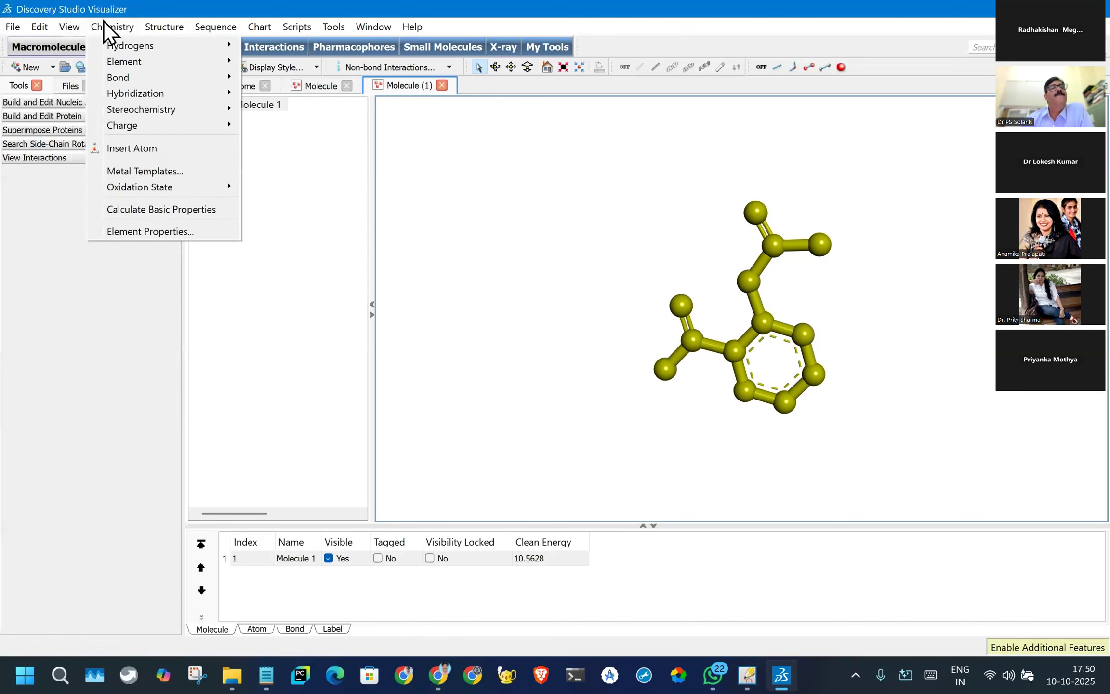
{"action": "mouse_move", "coordinate": [64, 27]}
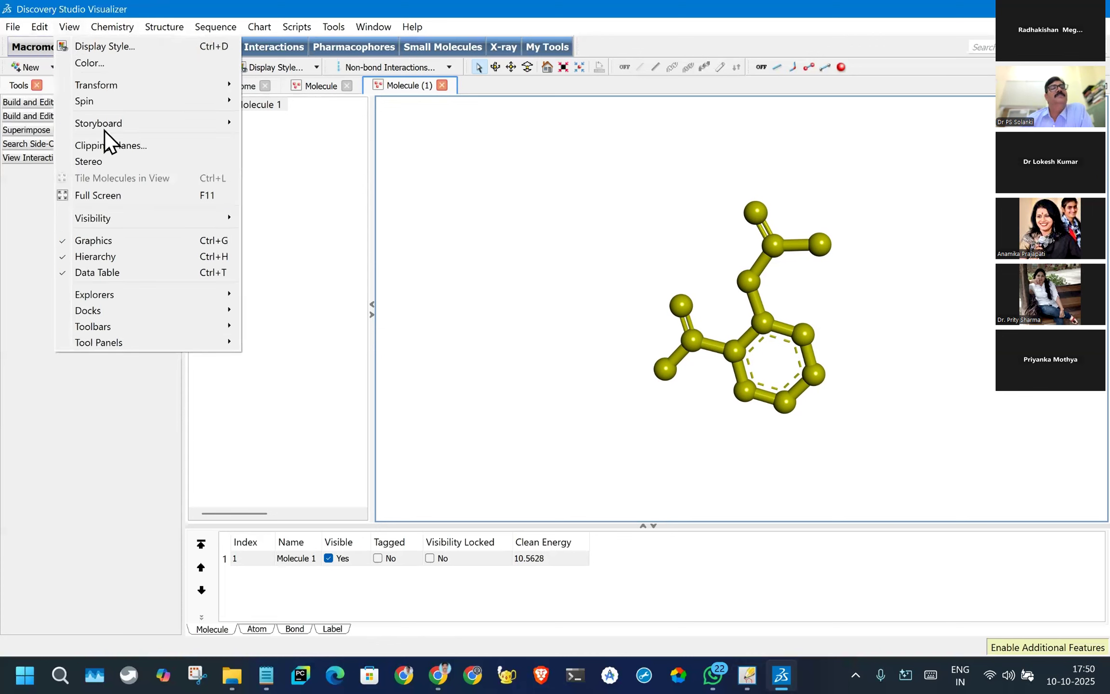
{"action": "mouse_move", "coordinate": [102, 121]}
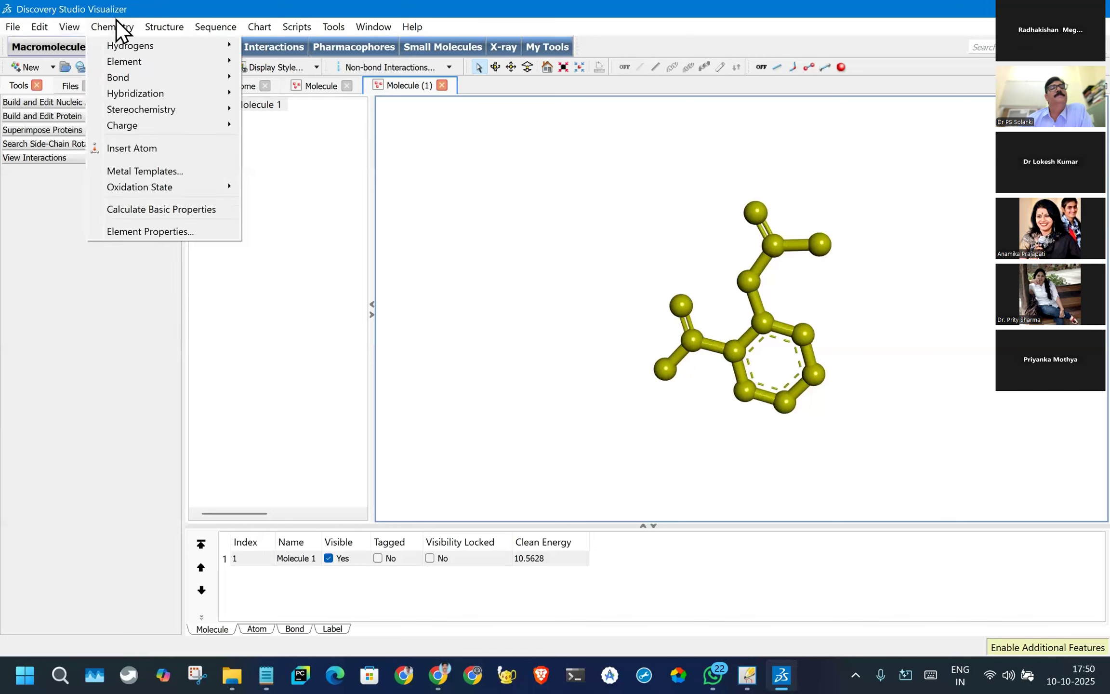
{"action": "mouse_move", "coordinate": [121, 60]}
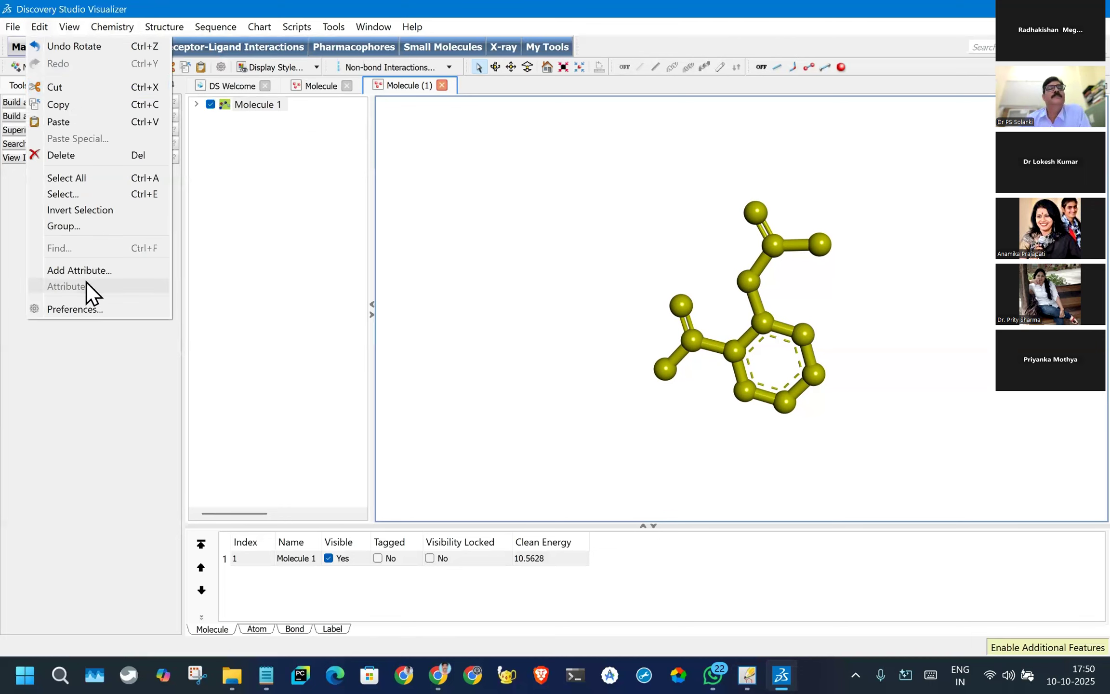
{"action": "left_click", "coordinate": [229, 111]}
{"action": "right_click", "coordinate": [230, 111]}
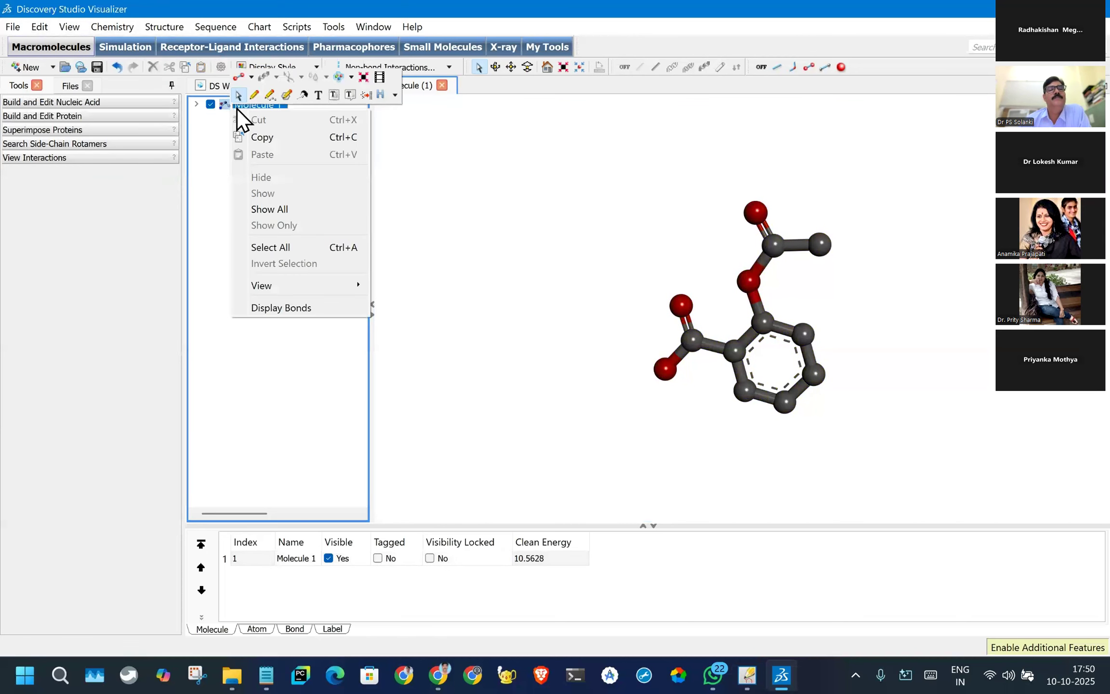
{"action": "mouse_move", "coordinate": [270, 284]}
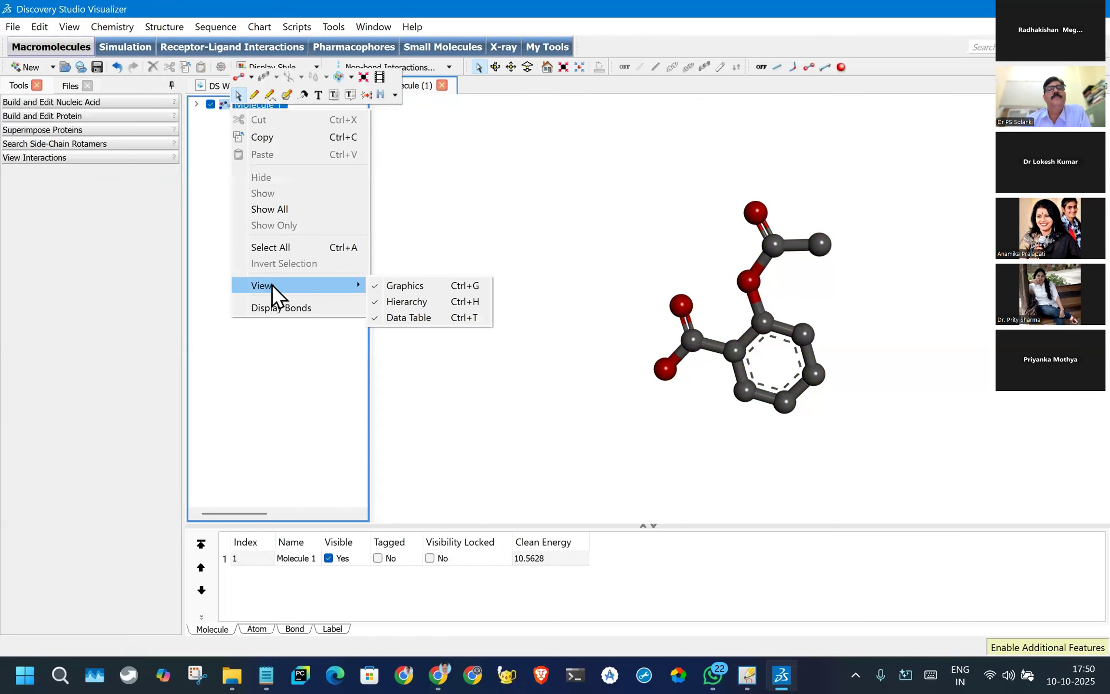
{"action": "left_click", "coordinate": [392, 193]}
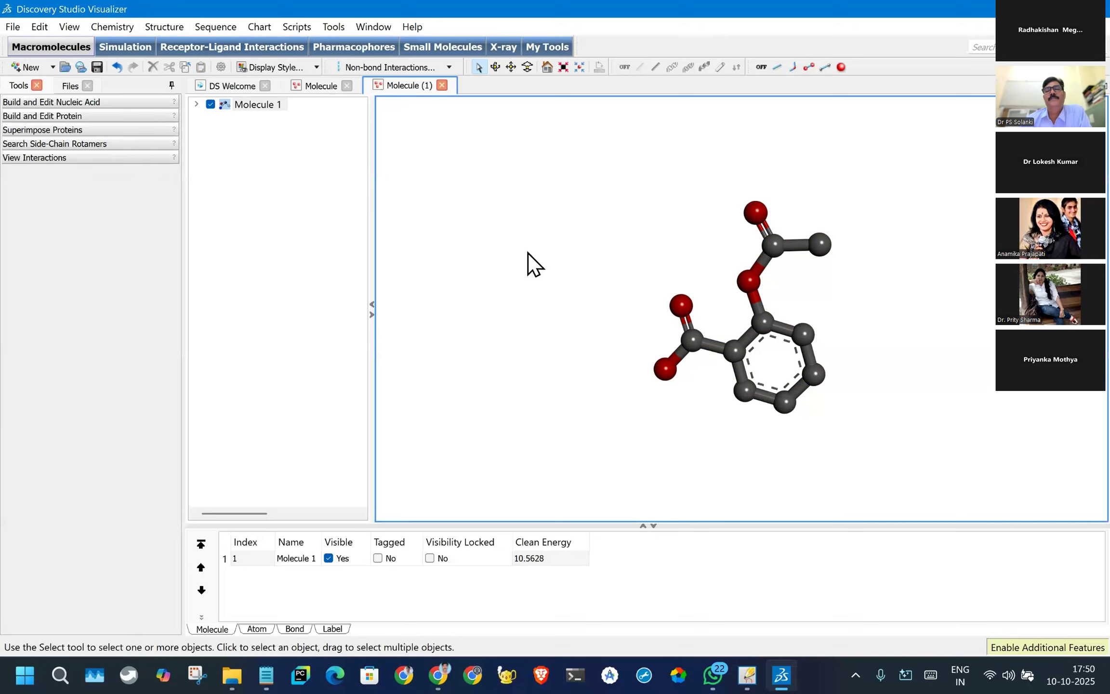
- Label the aspirin atoms by setting the label object to Atom with the Name attribute and applying it
{"action": "right_click", "coordinate": [437, 312]}
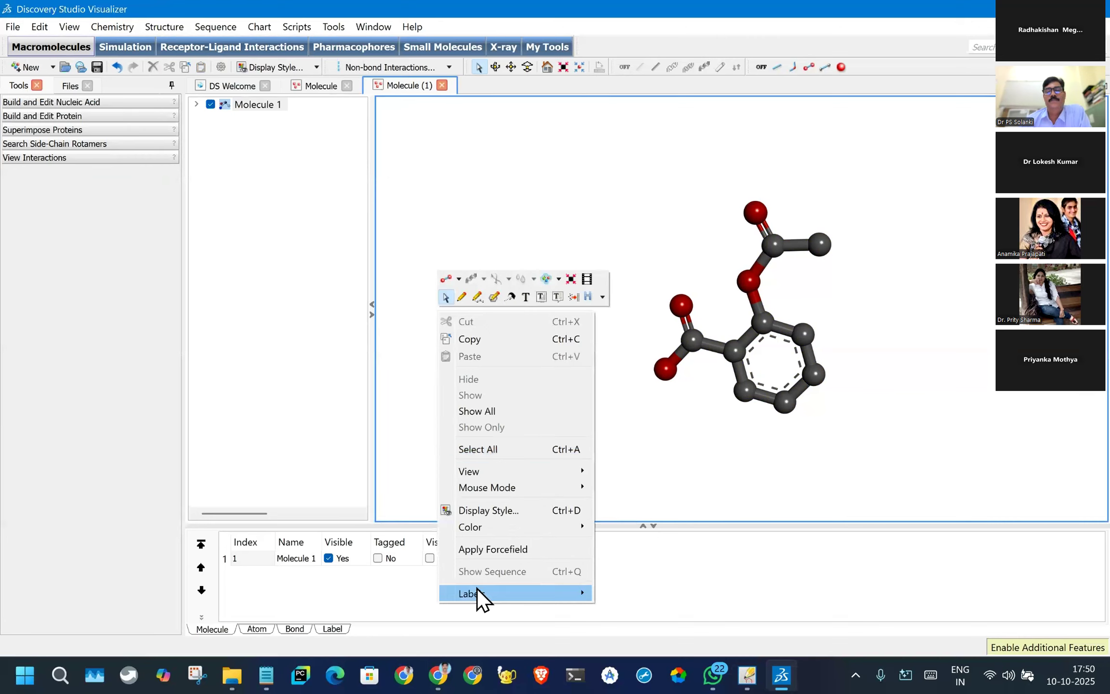
{"action": "mouse_move", "coordinate": [478, 598]}
{"action": "left_click", "coordinate": [619, 592]}
{"action": "left_click", "coordinate": [589, 284]}
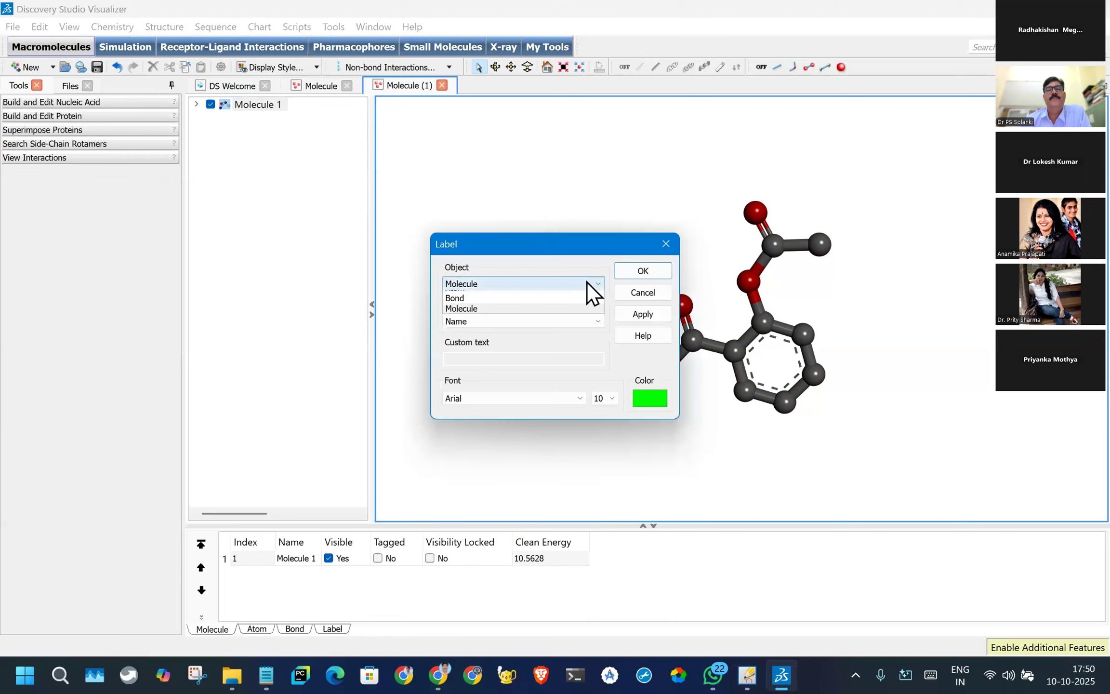
{"action": "left_click", "coordinate": [530, 287]}
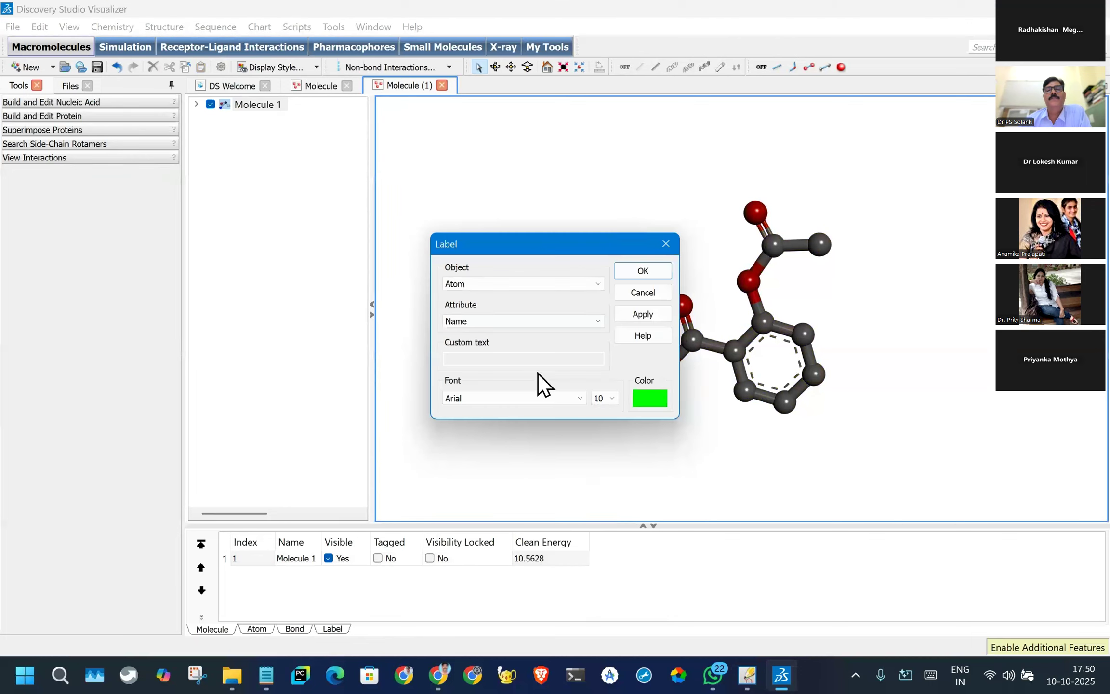
{"action": "left_click", "coordinate": [646, 318]}
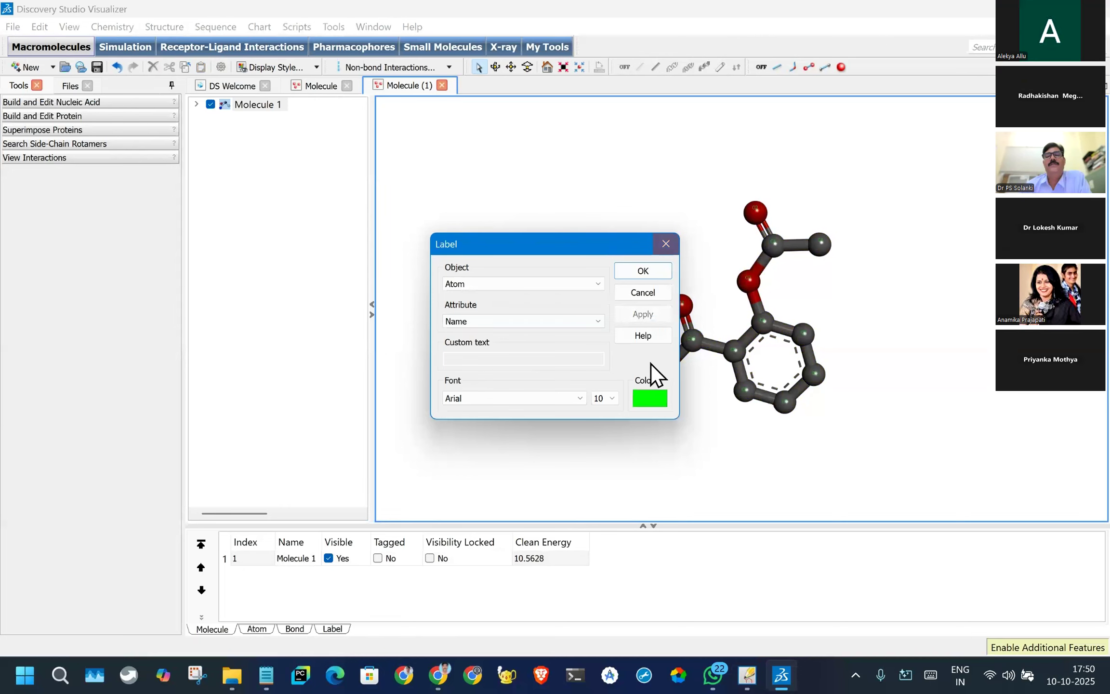
{"action": "left_click", "coordinate": [639, 284]}
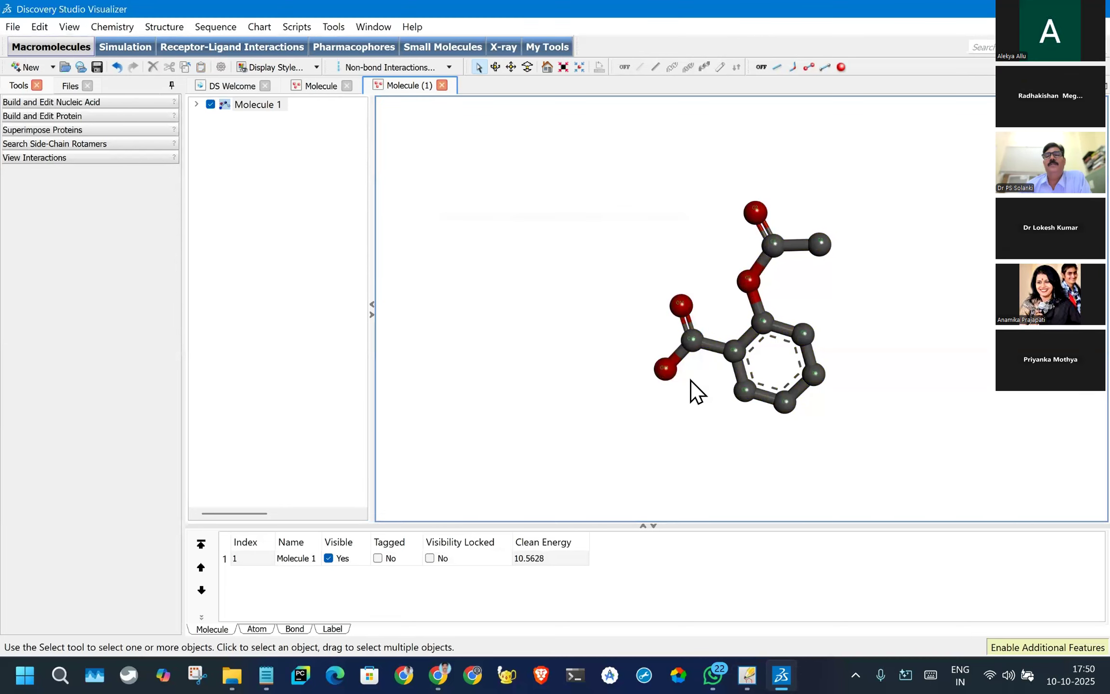
- Inspect the atom labels on the aspirin molecule and change its display style to stick
{"action": "scroll", "coordinate": [699, 336], "scroll_direction": "up", "scroll_amount": 3}
{"action": "scroll", "coordinate": [699, 336], "scroll_direction": "up", "scroll_amount": 1}
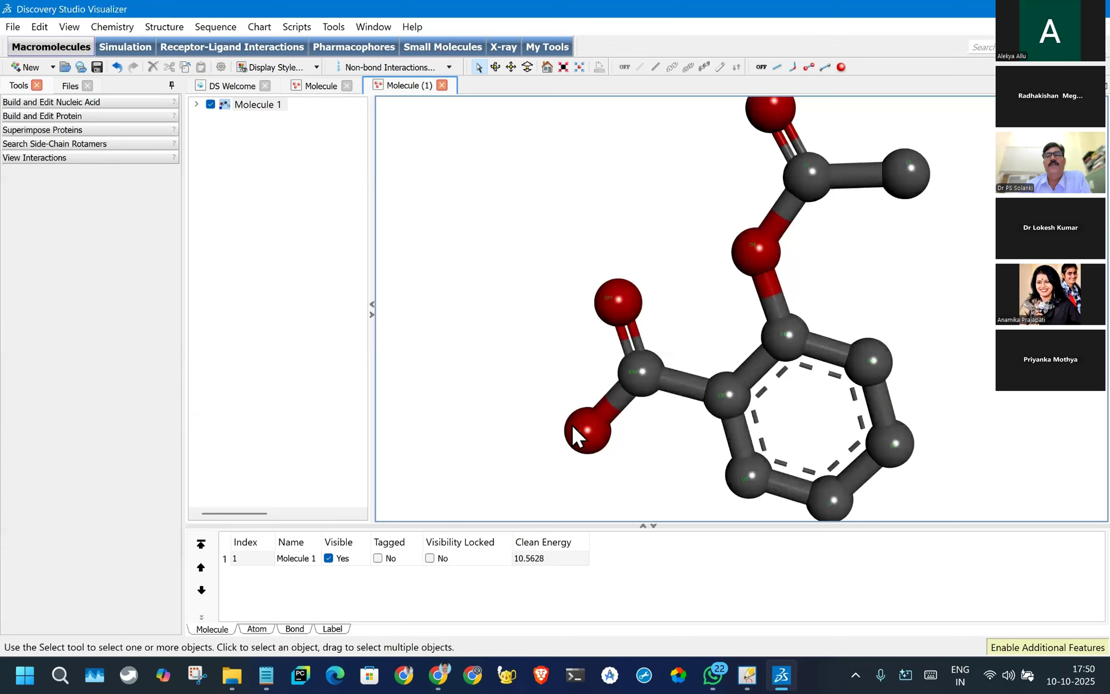
{"action": "scroll", "coordinate": [696, 288], "scroll_direction": "down", "scroll_amount": 1}
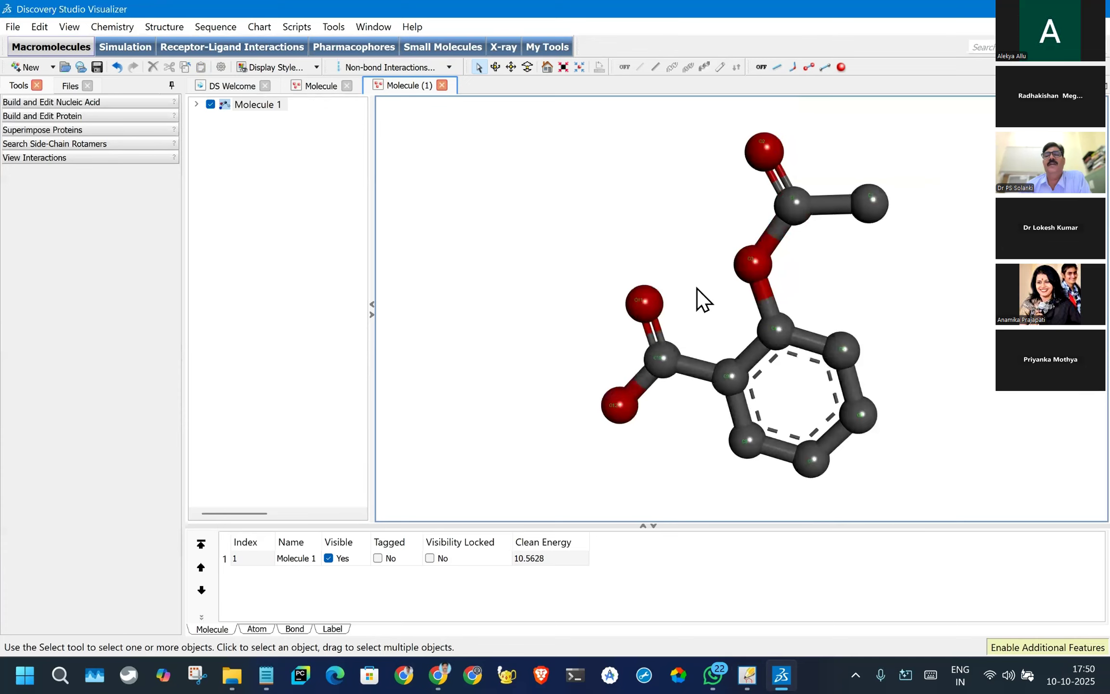
{"action": "scroll", "coordinate": [718, 293], "scroll_direction": "up", "scroll_amount": 2}
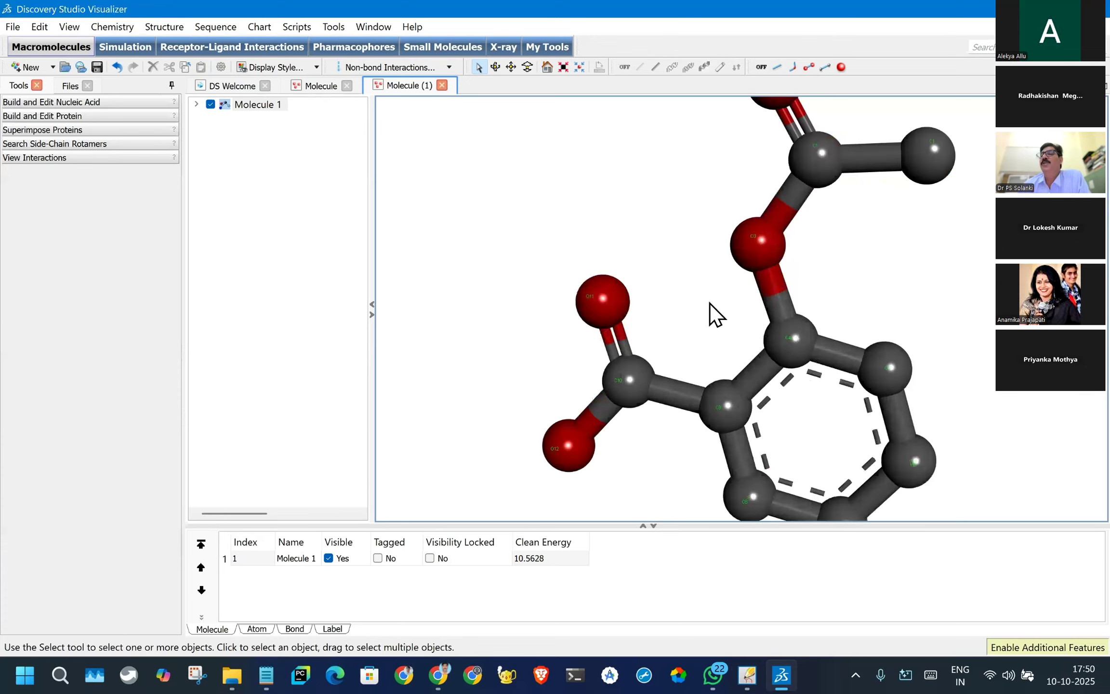
{"action": "scroll", "coordinate": [710, 303], "scroll_direction": "down", "scroll_amount": 1}
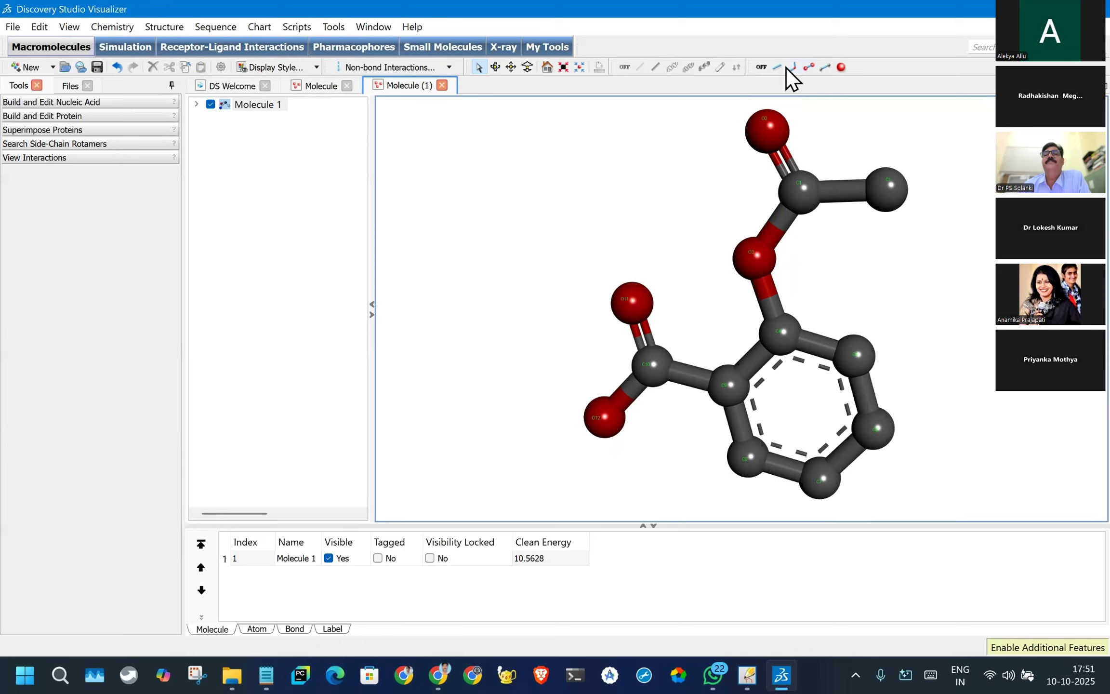
{"action": "left_click", "coordinate": [774, 68]}
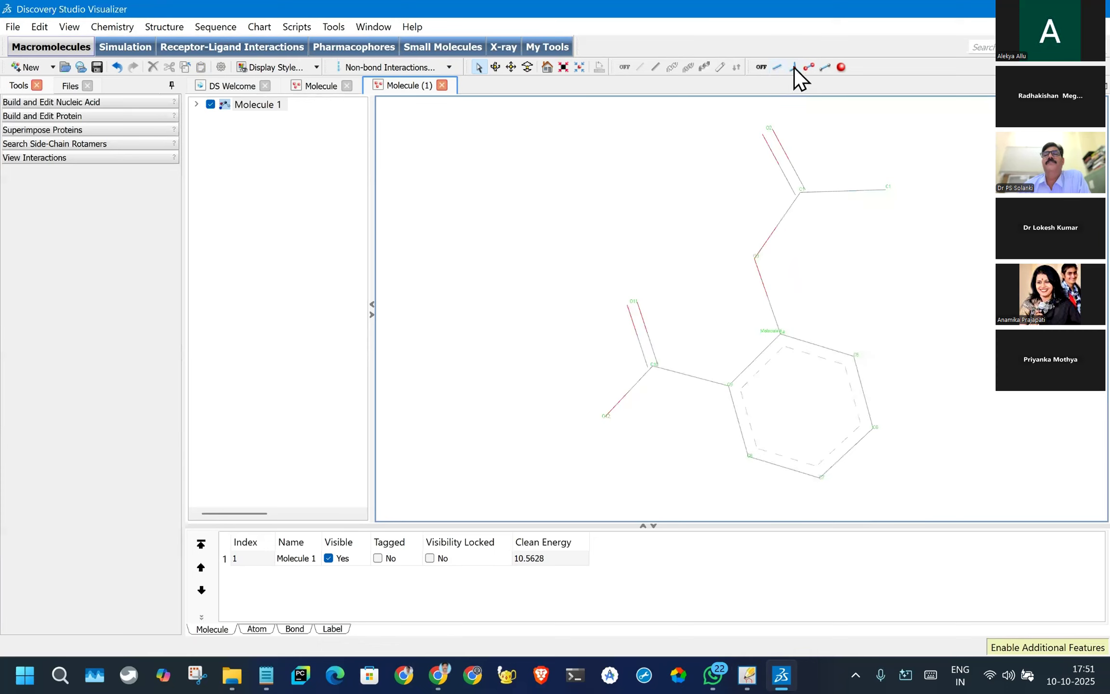
{"action": "left_click", "coordinate": [794, 67]}
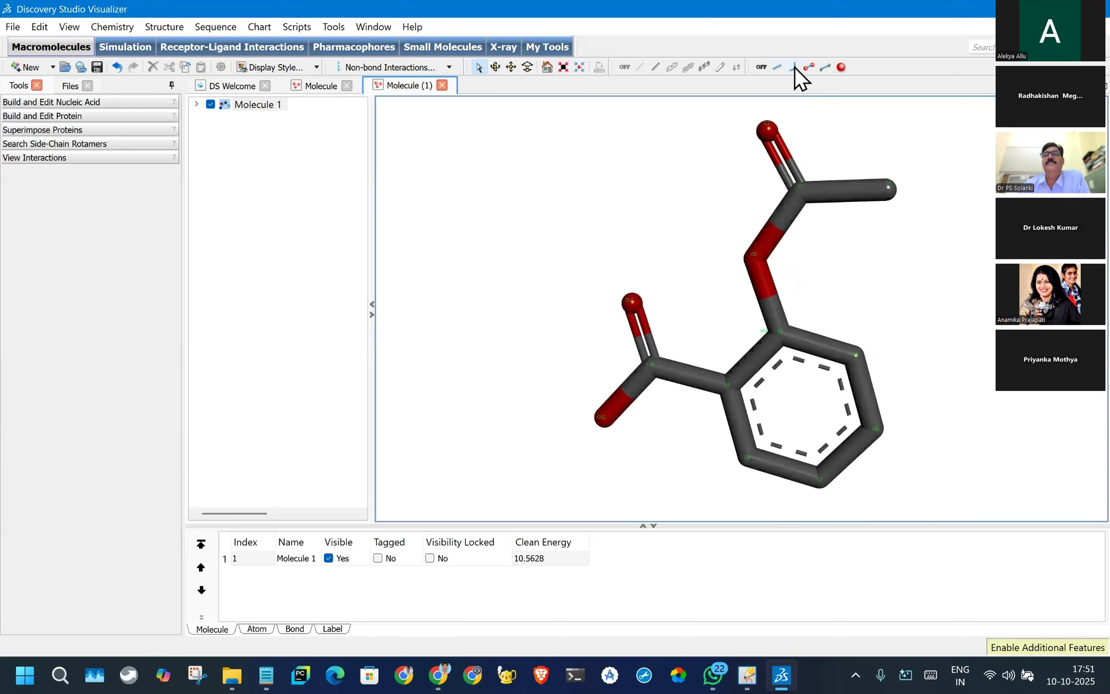
- Inspect the atom label on the double-bonded oxygen of the carboxyl group in the stick model
{"action": "scroll", "coordinate": [709, 323], "scroll_direction": "up", "scroll_amount": 2}
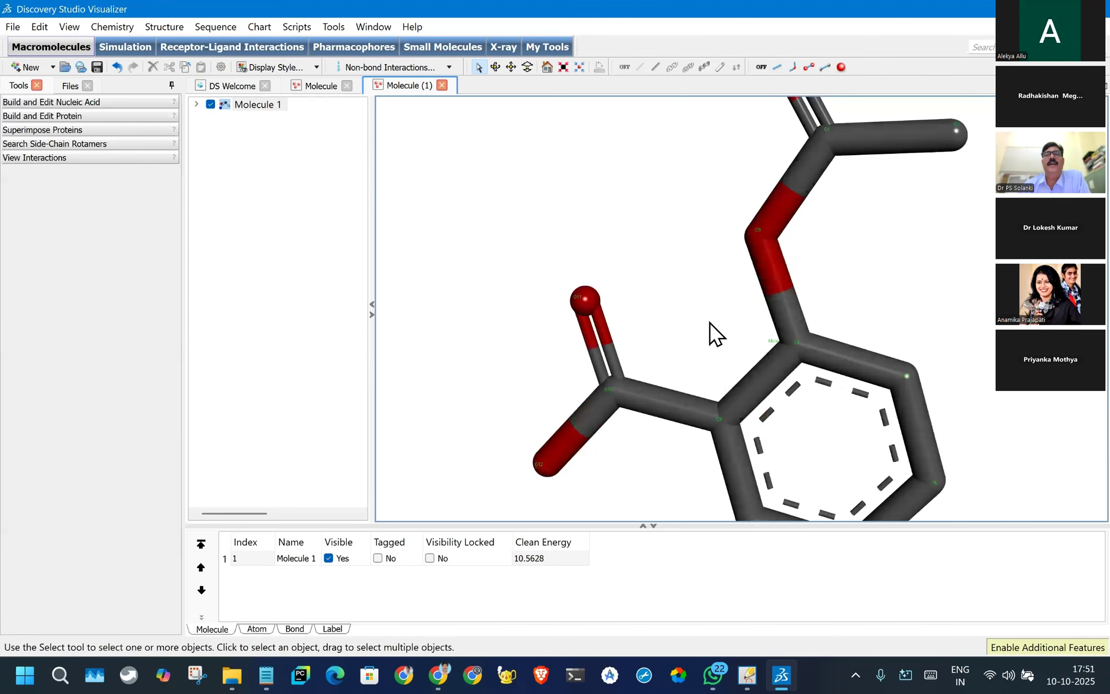
{"action": "left_click", "coordinate": [579, 300]}
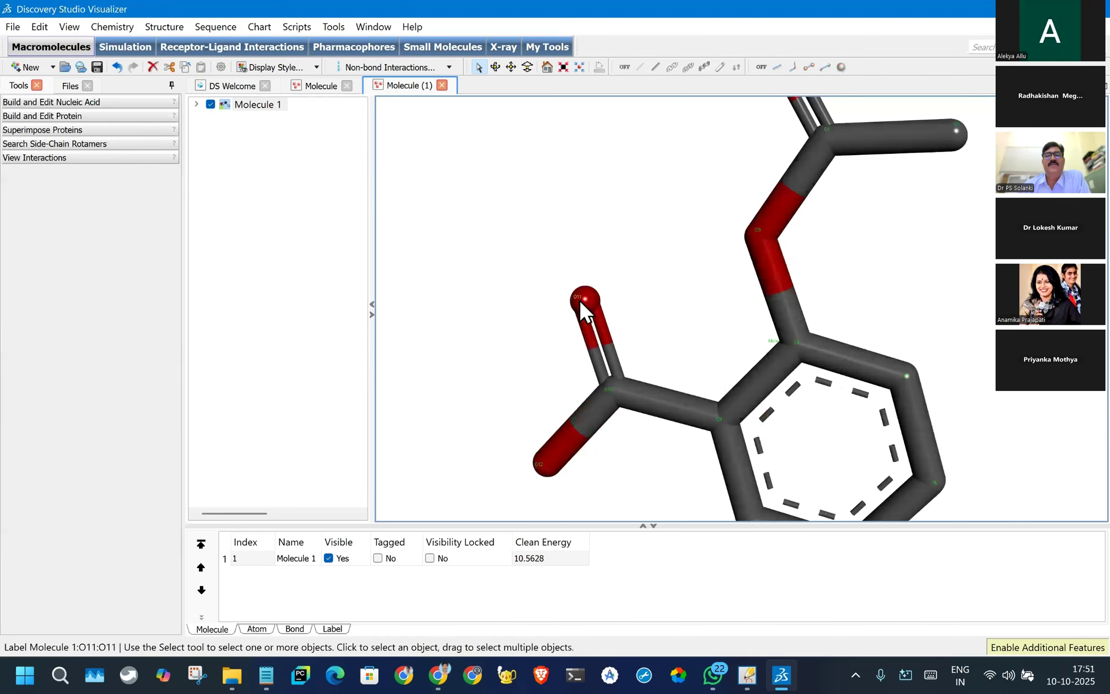
{"action": "scroll", "coordinate": [594, 337], "scroll_direction": "down", "scroll_amount": 2}
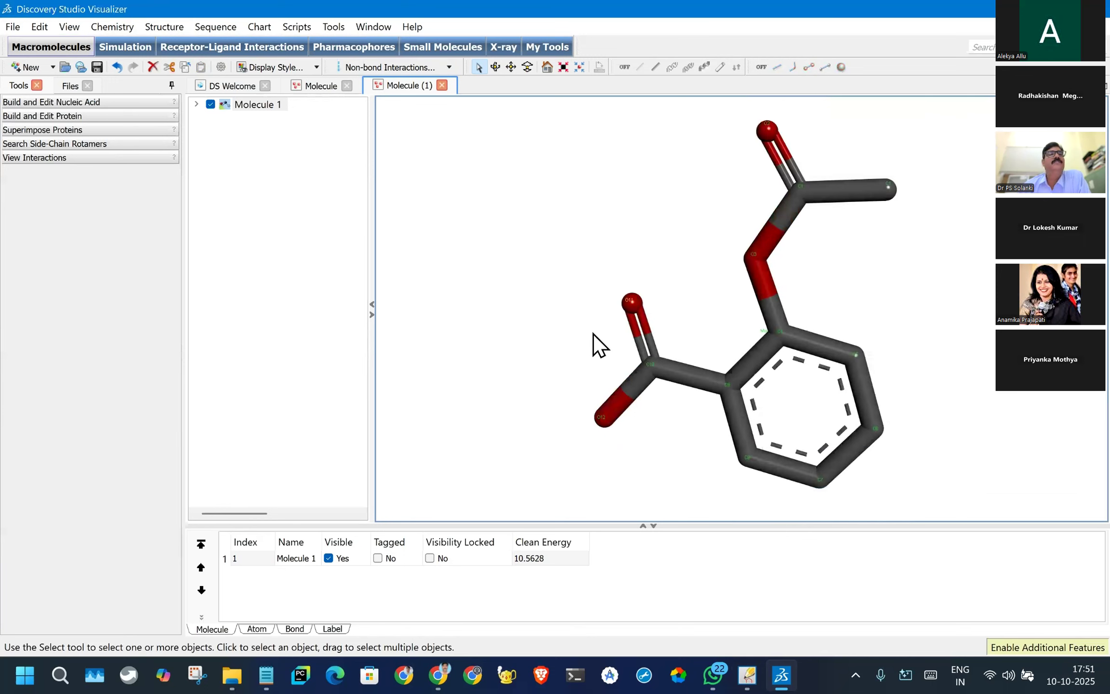
{"action": "scroll", "coordinate": [593, 334], "scroll_direction": "down", "scroll_amount": 2}
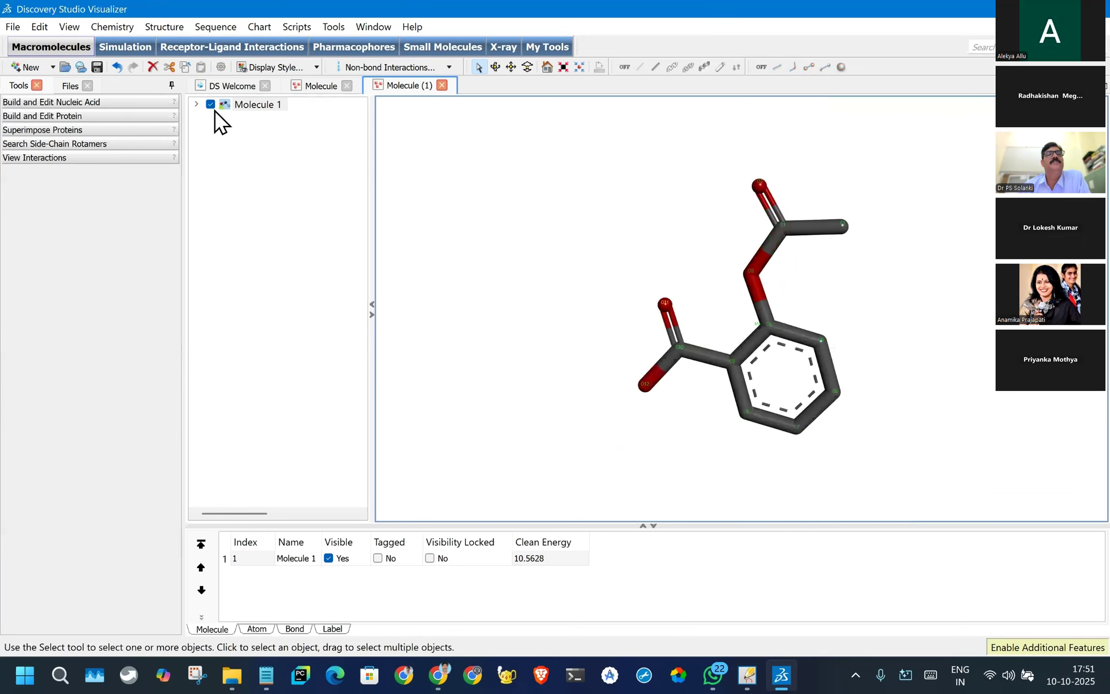
- Try the CPK style on the carboxyl oxygen O11 of aspirin and set that atom's display to ball and stick
{"action": "left_click", "coordinate": [196, 104]}
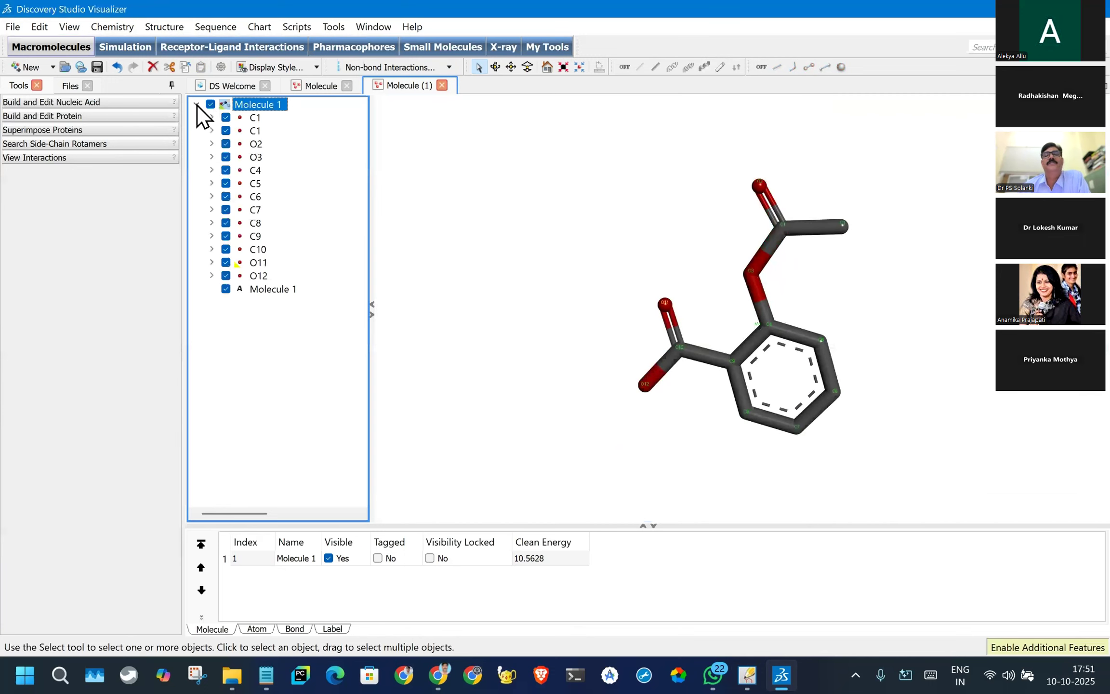
{"action": "left_click", "coordinate": [682, 297]}
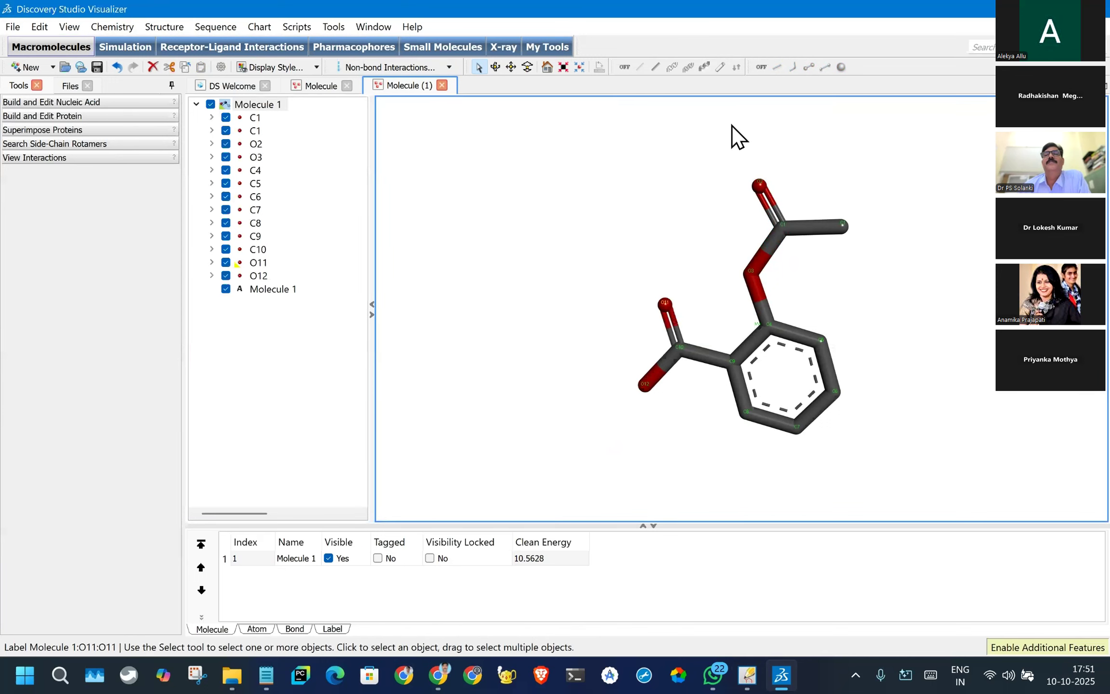
{"action": "left_click", "coordinate": [639, 323]}
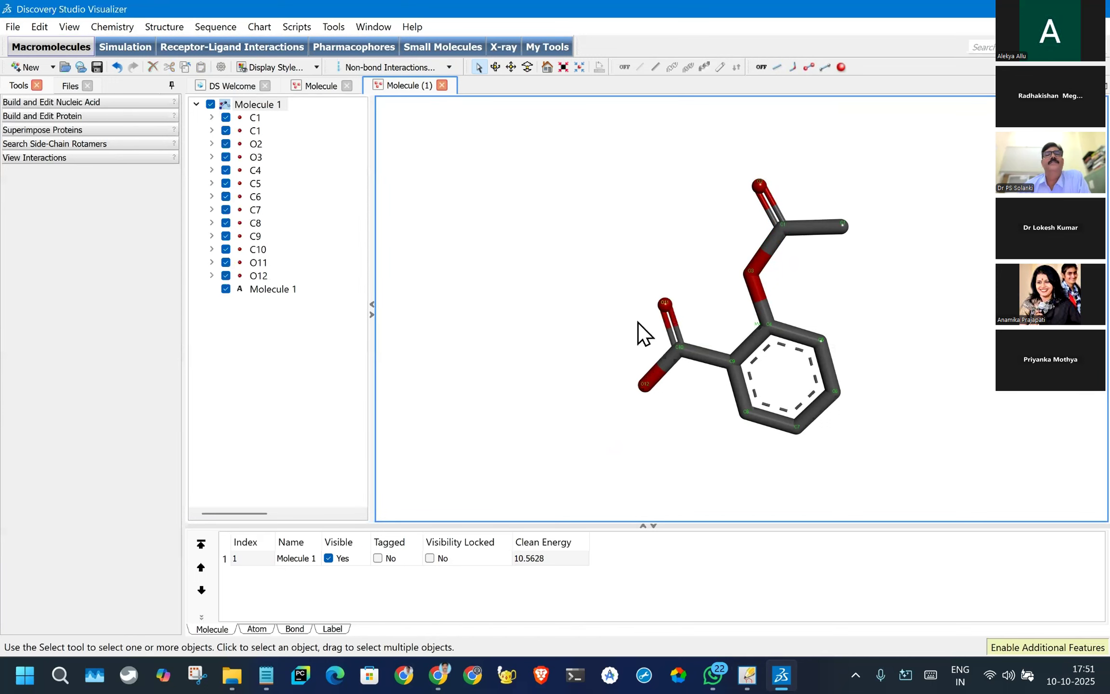
{"action": "left_click", "coordinate": [484, 73]}
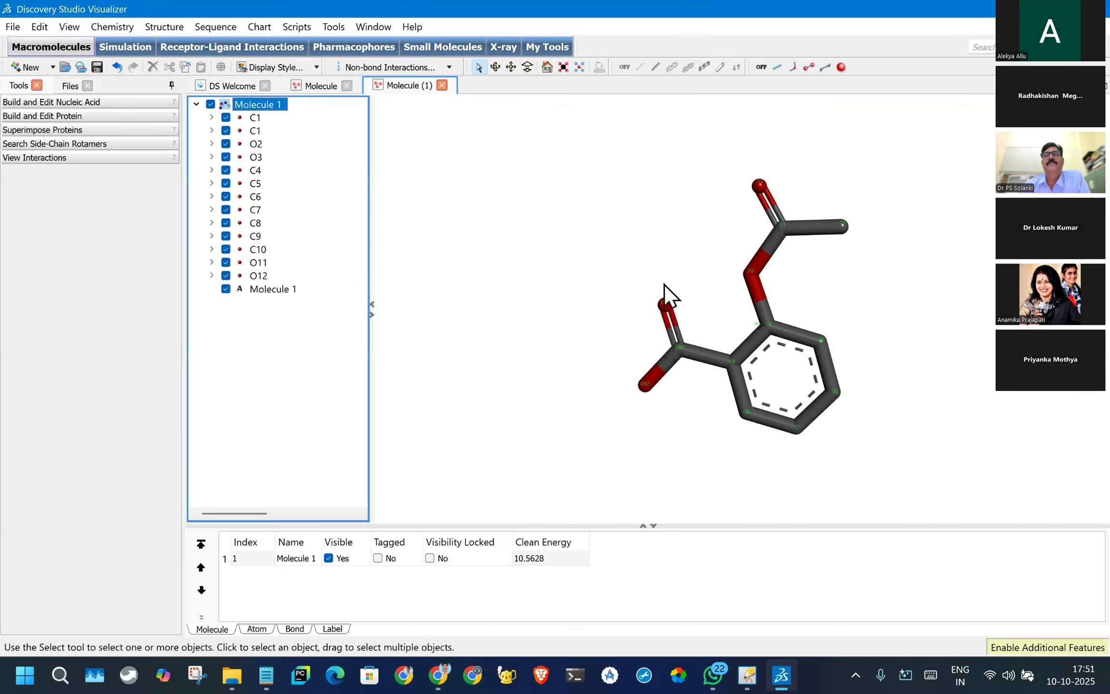
{"action": "left_click", "coordinate": [665, 301]}
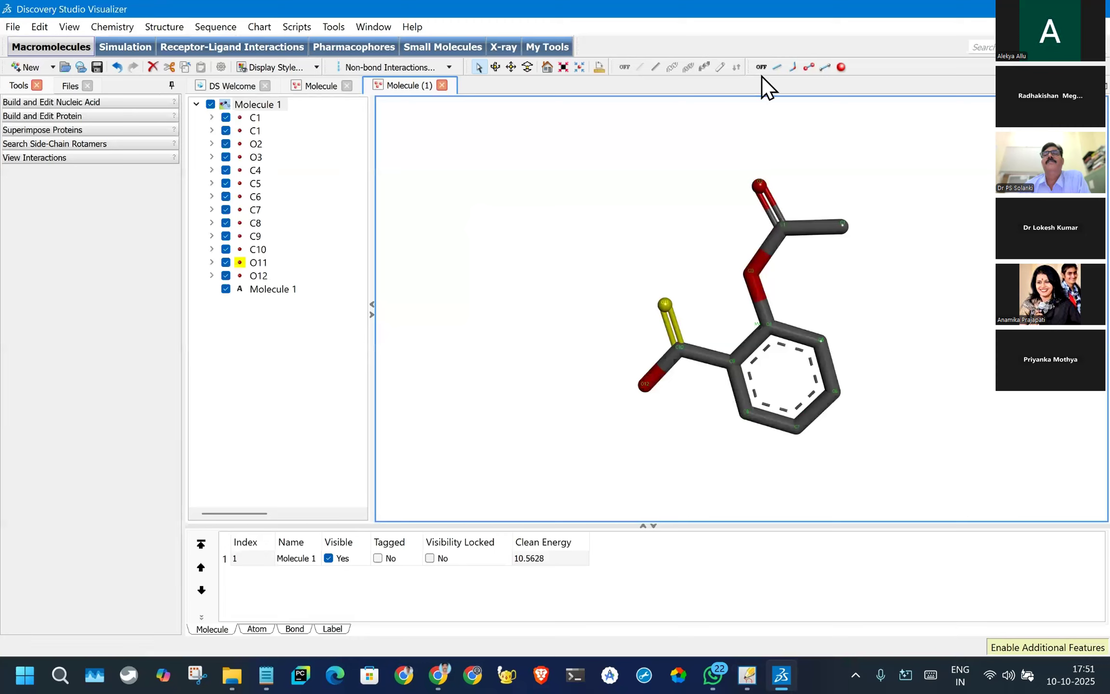
{"action": "left_click", "coordinate": [843, 70]}
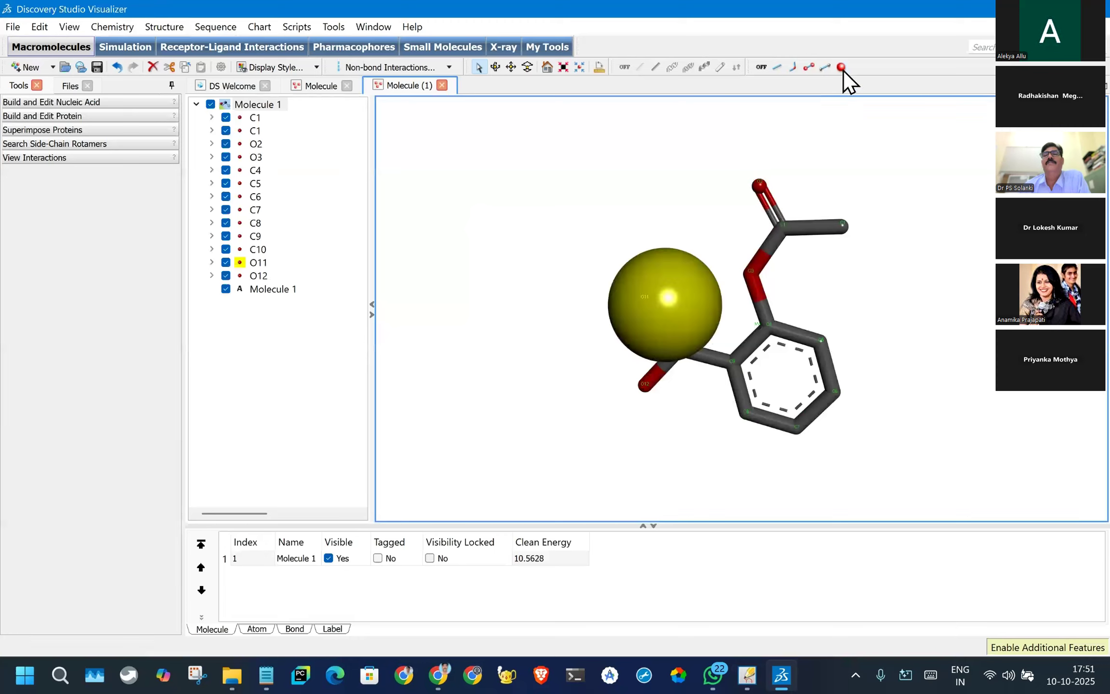
{"action": "left_click", "coordinate": [808, 67]}
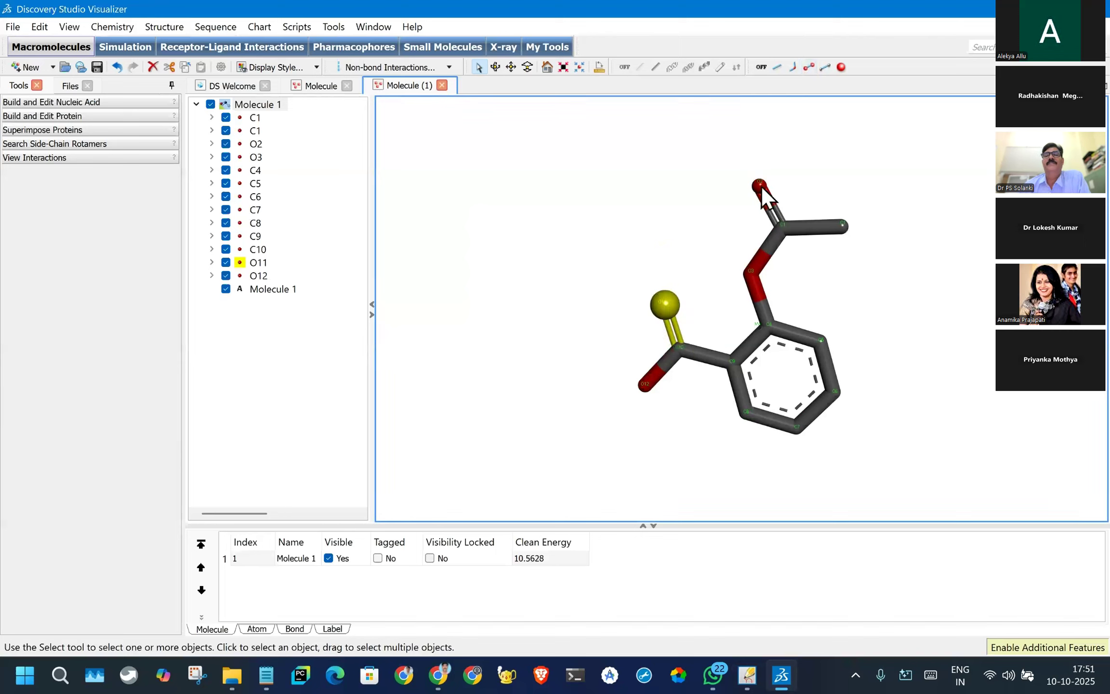
{"action": "left_click", "coordinate": [848, 304]}
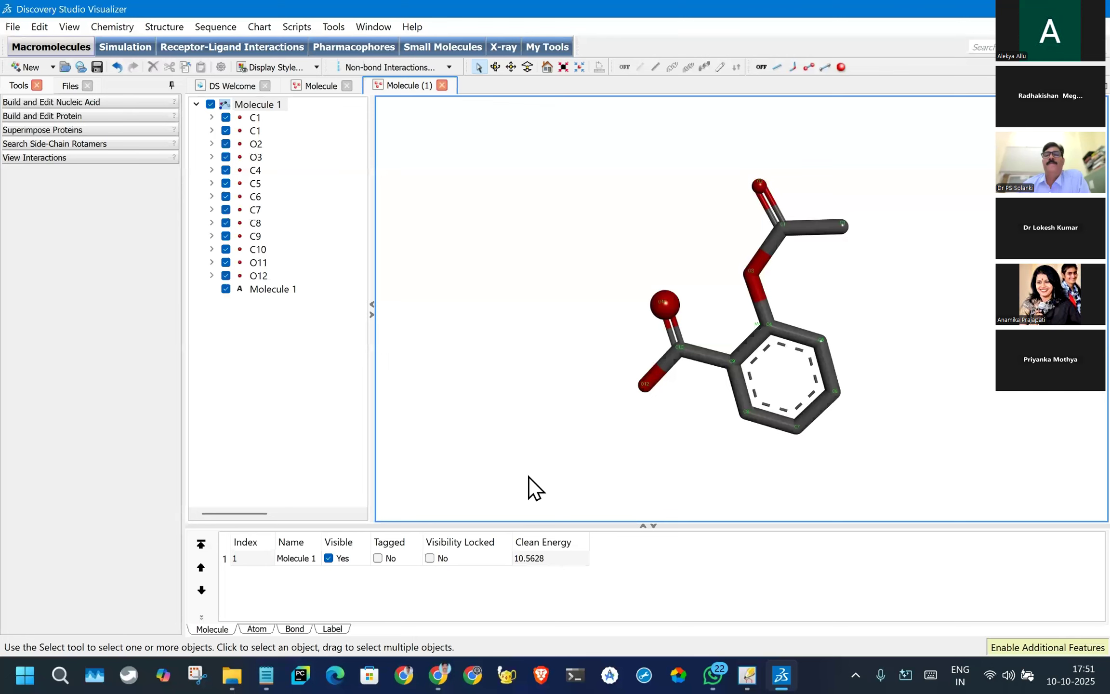
{"action": "scroll", "coordinate": [529, 476], "scroll_direction": "down", "scroll_amount": 3}
{"action": "scroll", "coordinate": [670, 417], "scroll_direction": "up", "scroll_amount": 3}
{"action": "left_click", "coordinate": [747, 675]}
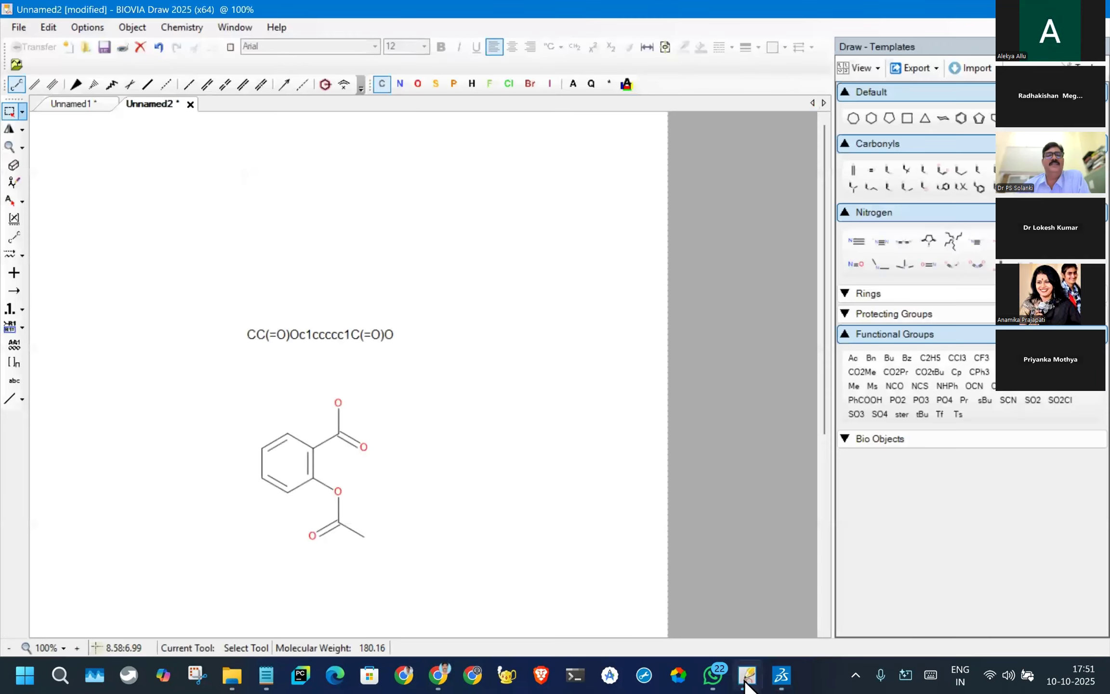
{"action": "left_click", "coordinate": [746, 682]}
{"action": "left_click", "coordinate": [746, 683]}
{"action": "left_click", "coordinate": [746, 684]}
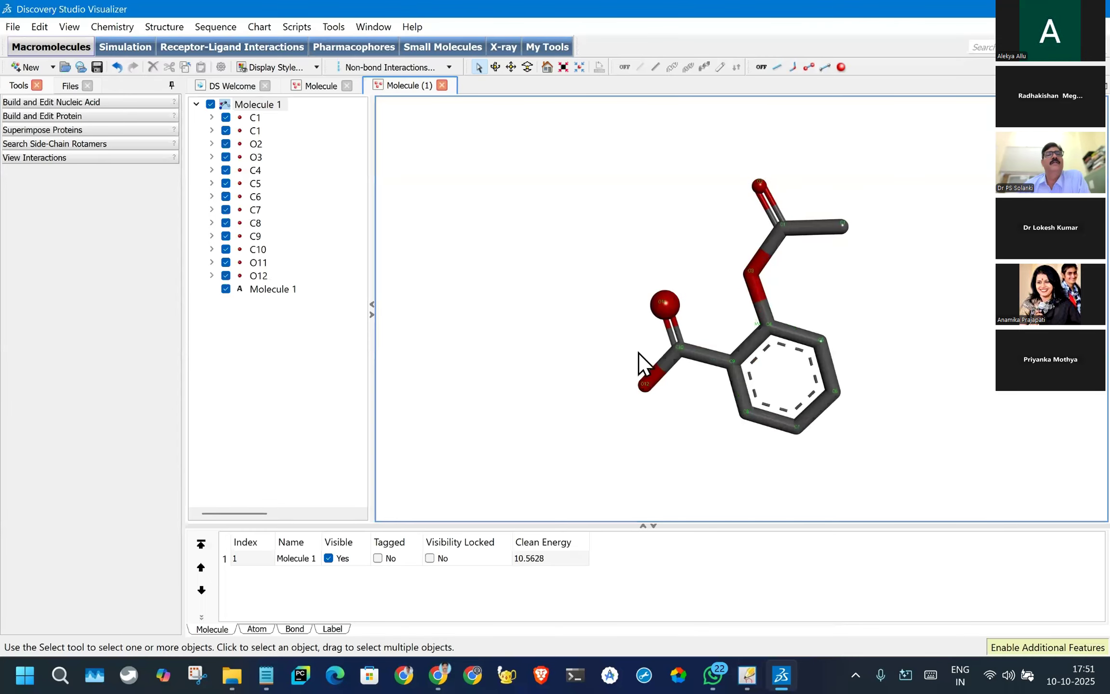
{"action": "left_click", "coordinate": [329, 86]}
{"action": "left_click", "coordinate": [400, 85]}
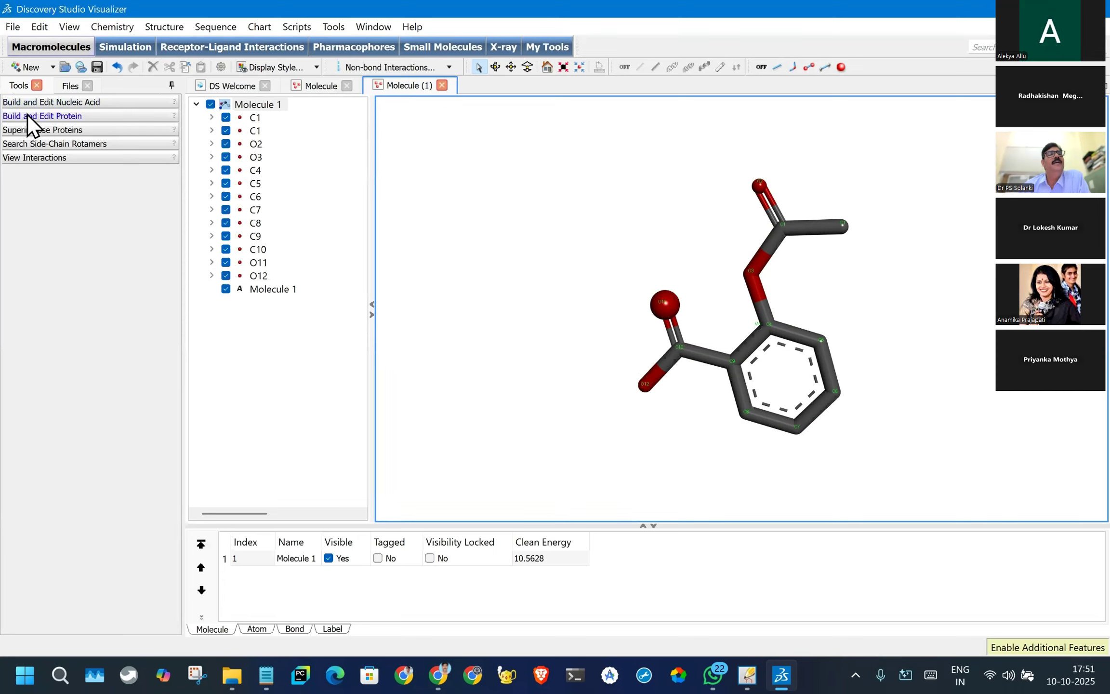
- Create an alanine residue with the protein building tools and delete the aspirin structure, Molecule 1
{"action": "left_click", "coordinate": [54, 117]}
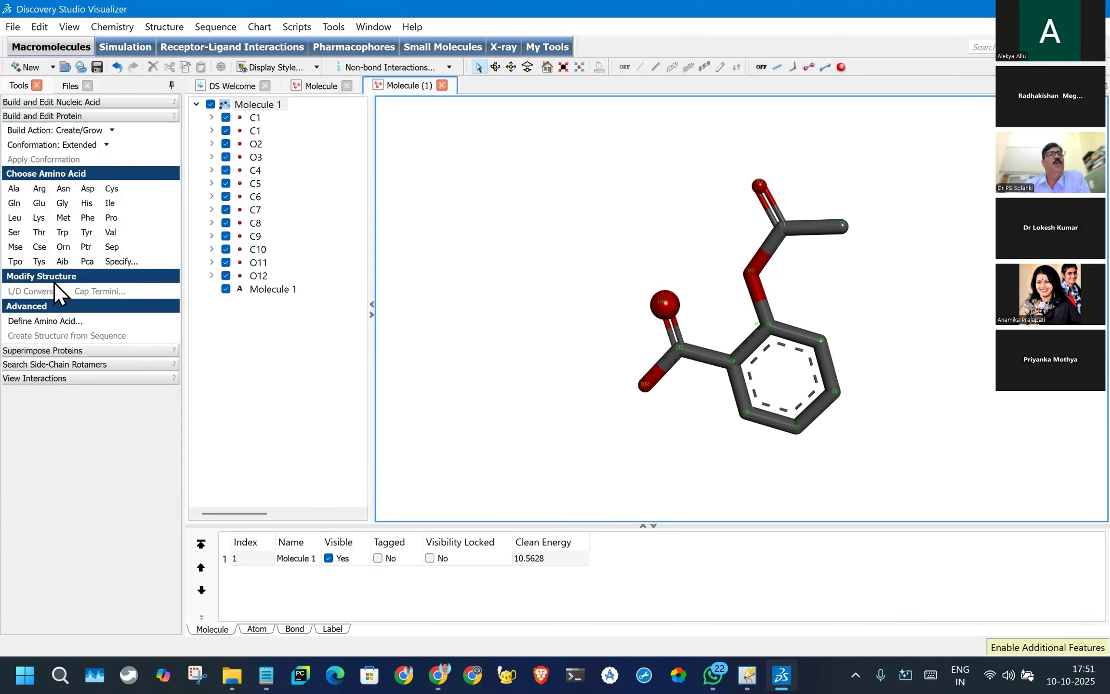
{"action": "left_click", "coordinate": [10, 192]}
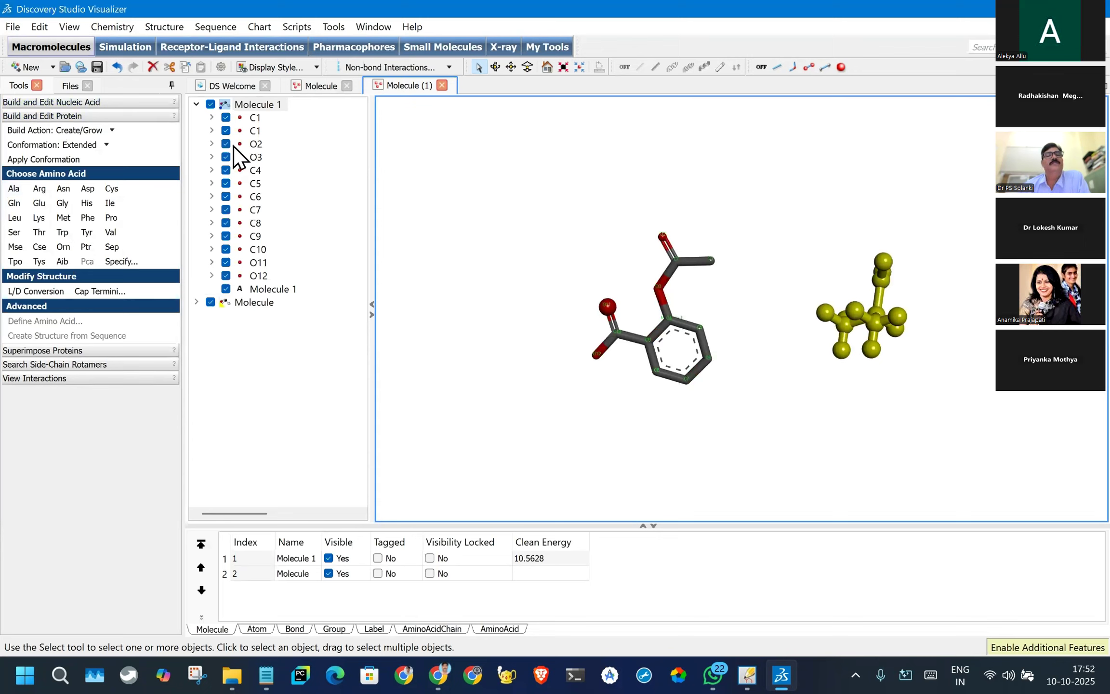
{"action": "left_click", "coordinate": [236, 104]}
{"action": "right_click", "coordinate": [235, 103]}
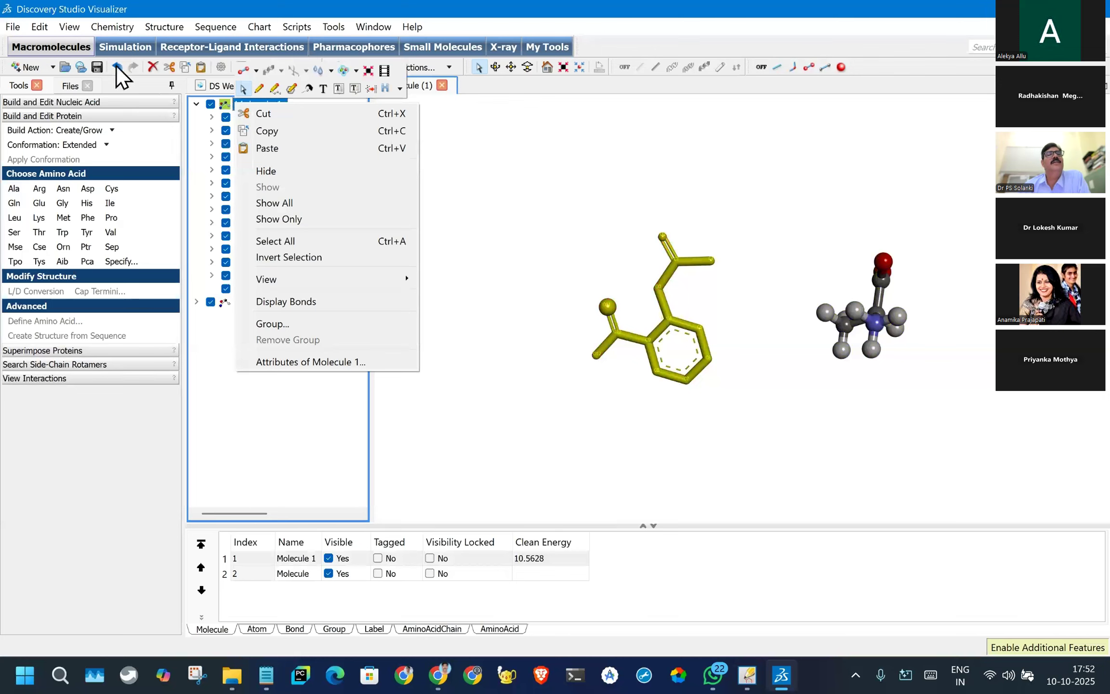
{"action": "left_click", "coordinate": [153, 69]}
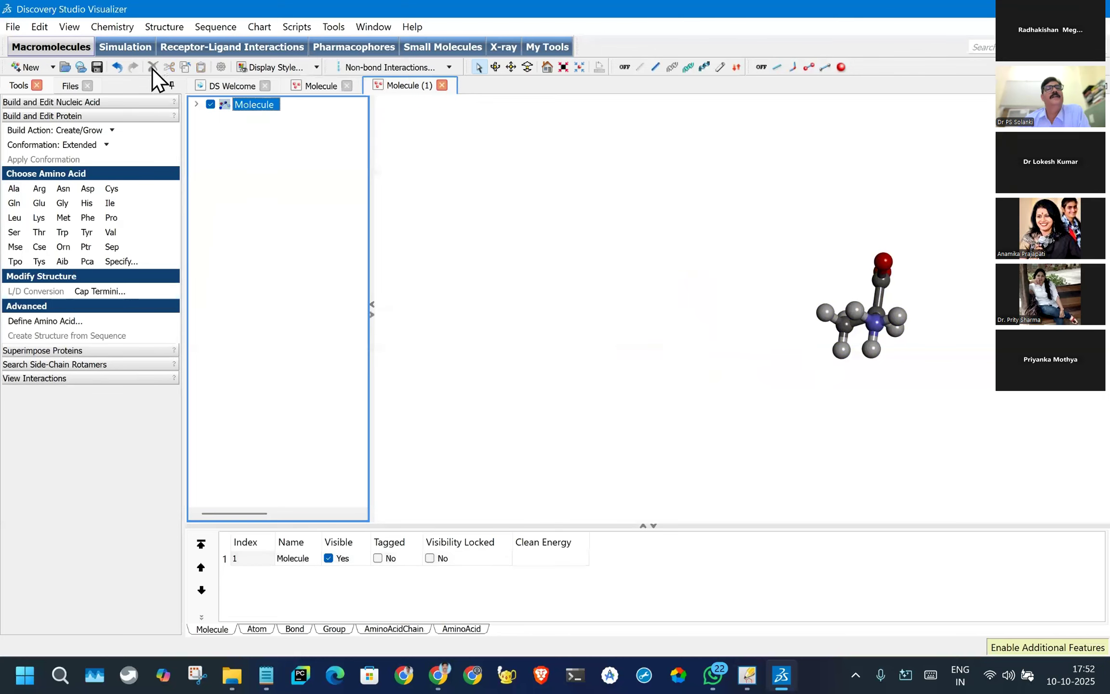
- Expand the new molecule down to chain A and highlight its alanine residue in the structure
{"action": "left_click", "coordinate": [241, 106]}
{"action": "left_click", "coordinate": [197, 104]}
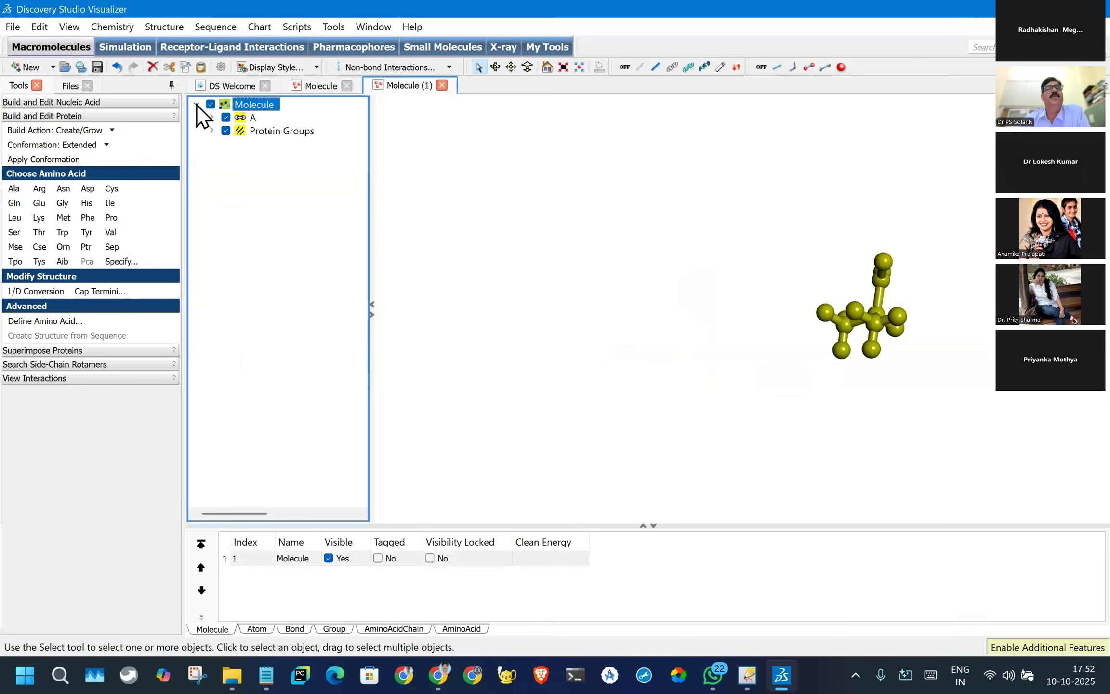
{"action": "left_click", "coordinate": [244, 118]}
{"action": "left_click", "coordinate": [212, 117]}
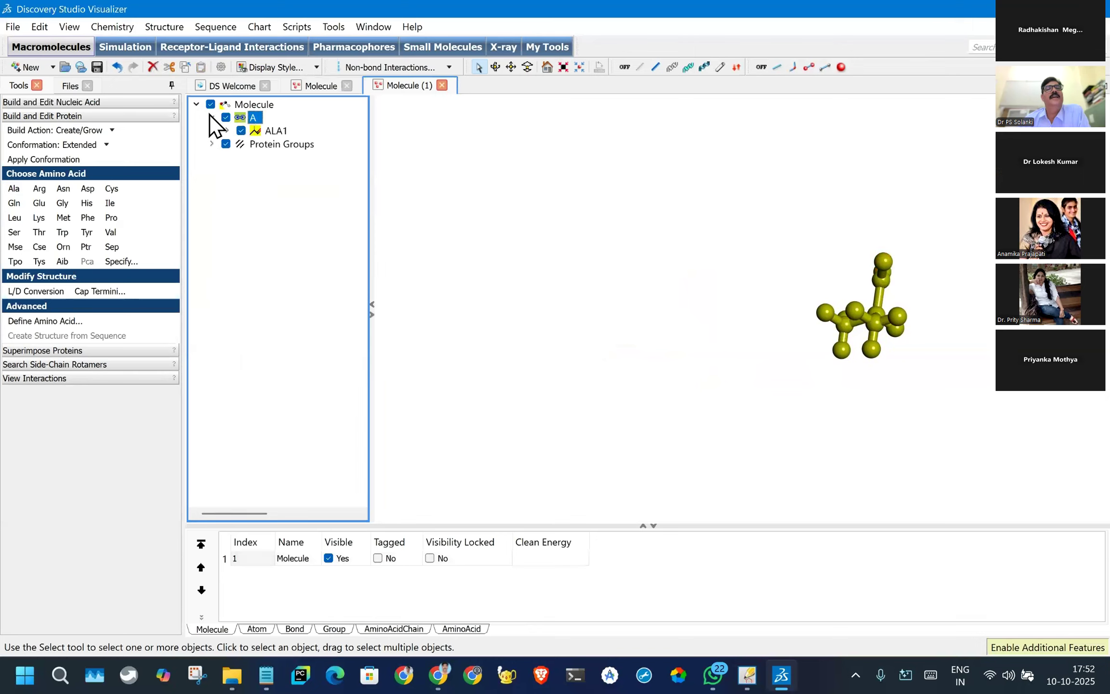
{"action": "left_click", "coordinate": [276, 130]}
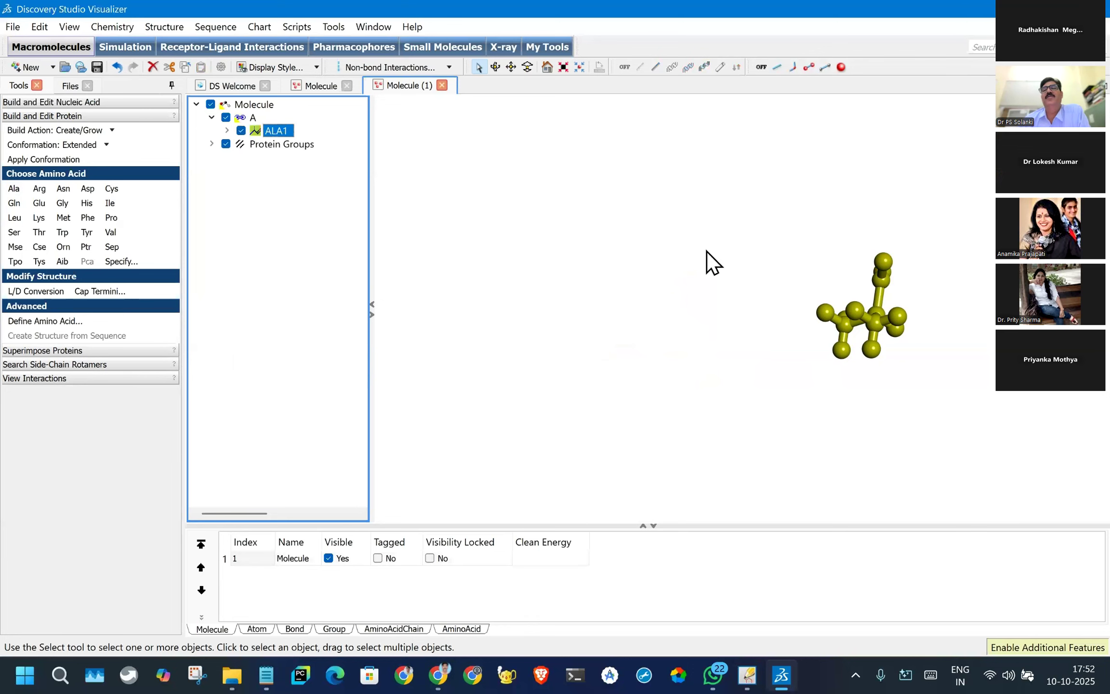
{"action": "left_click", "coordinate": [706, 252]}
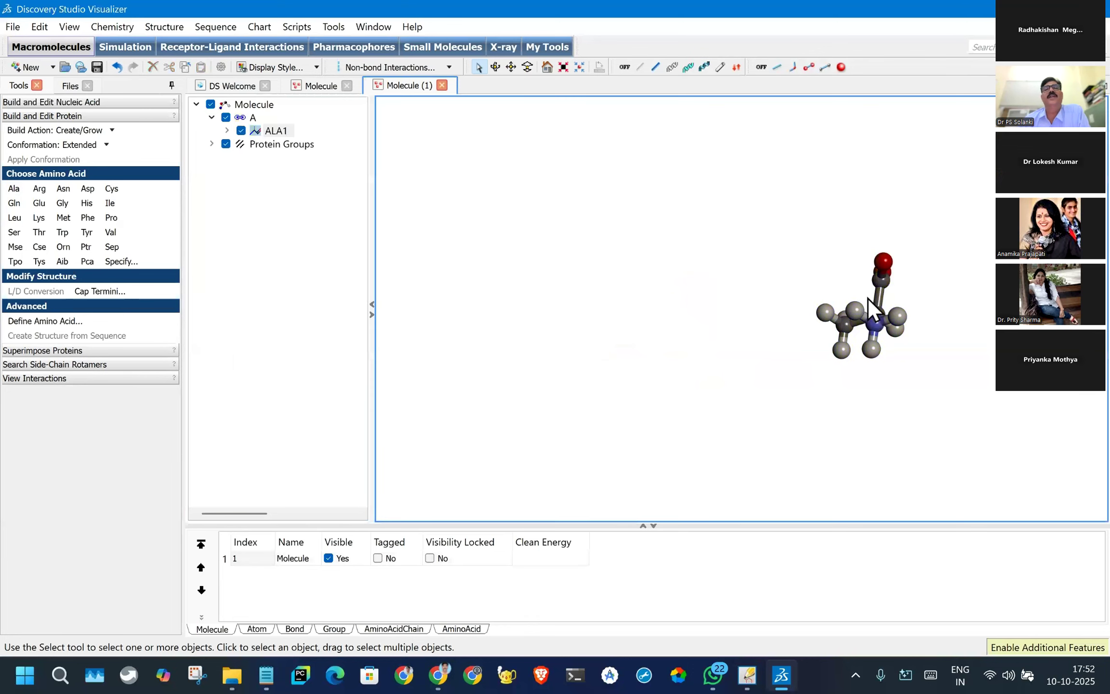
- Fit the alanine to the view, display it in stick style and rotate it to show its functional groups
{"action": "left_click", "coordinate": [562, 67]}
{"action": "scroll", "coordinate": [826, 300], "scroll_direction": "up", "scroll_amount": 2}
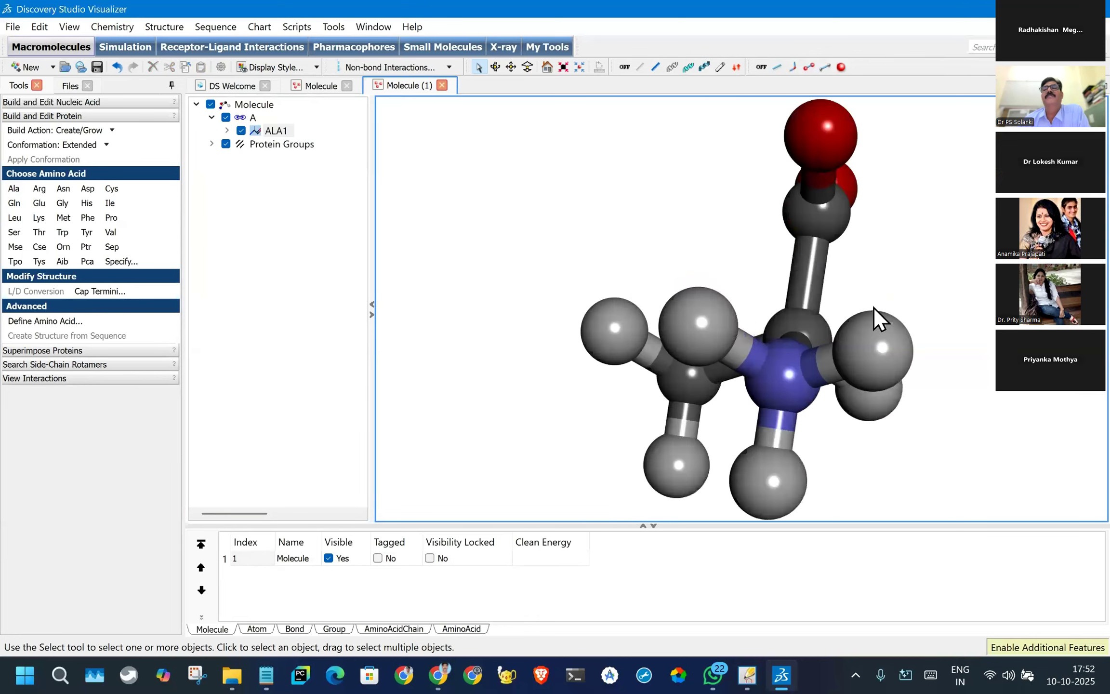
{"action": "scroll", "coordinate": [873, 307], "scroll_direction": "down", "scroll_amount": 2}
{"action": "left_click", "coordinate": [793, 68]}
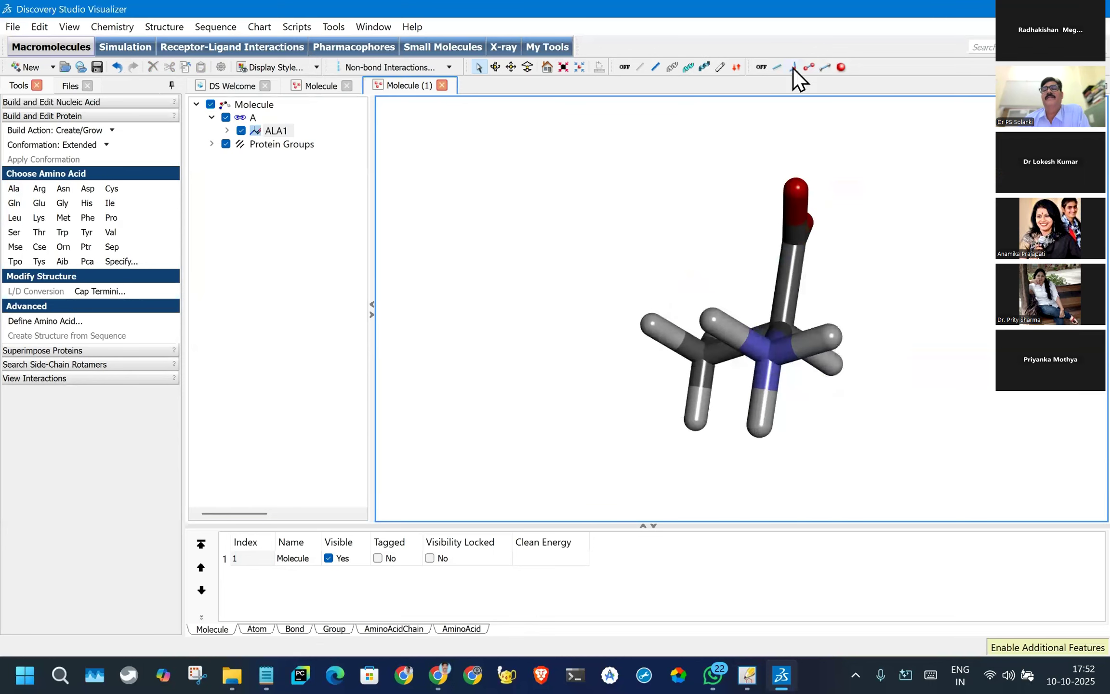
{"action": "left_click_drag", "start_coordinate": [922, 310], "coordinate": [844, 153]}
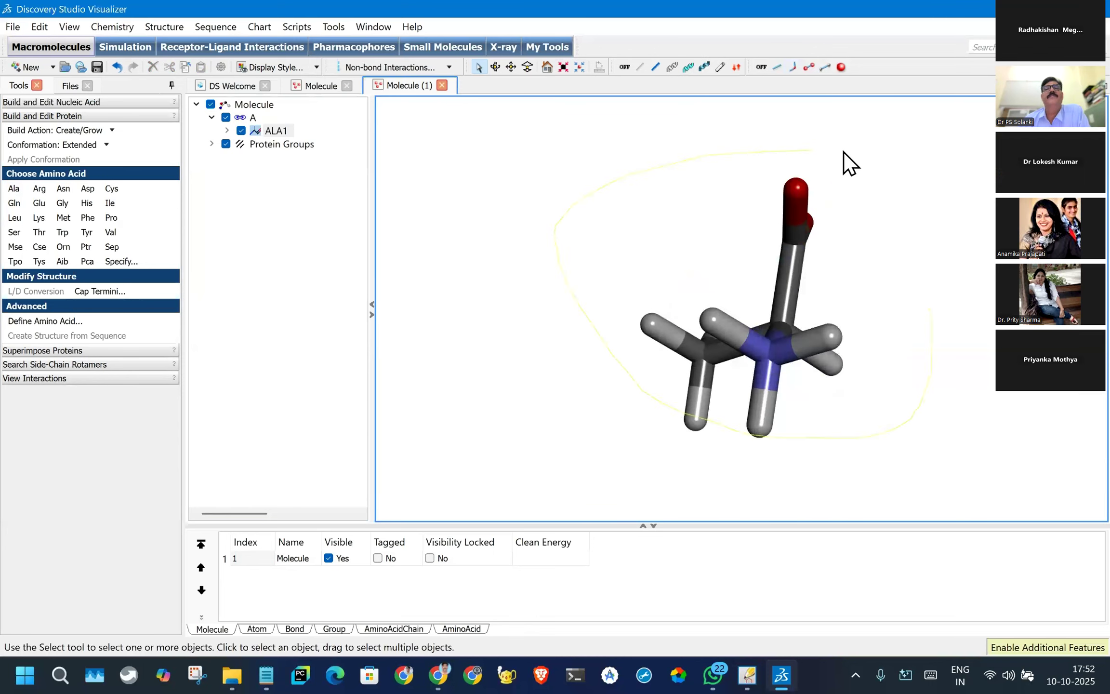
{"action": "left_click", "coordinate": [496, 67]}
{"action": "left_click_drag", "start_coordinate": [790, 366], "coordinate": [1038, 421]}
{"action": "key", "text": "Escape"}
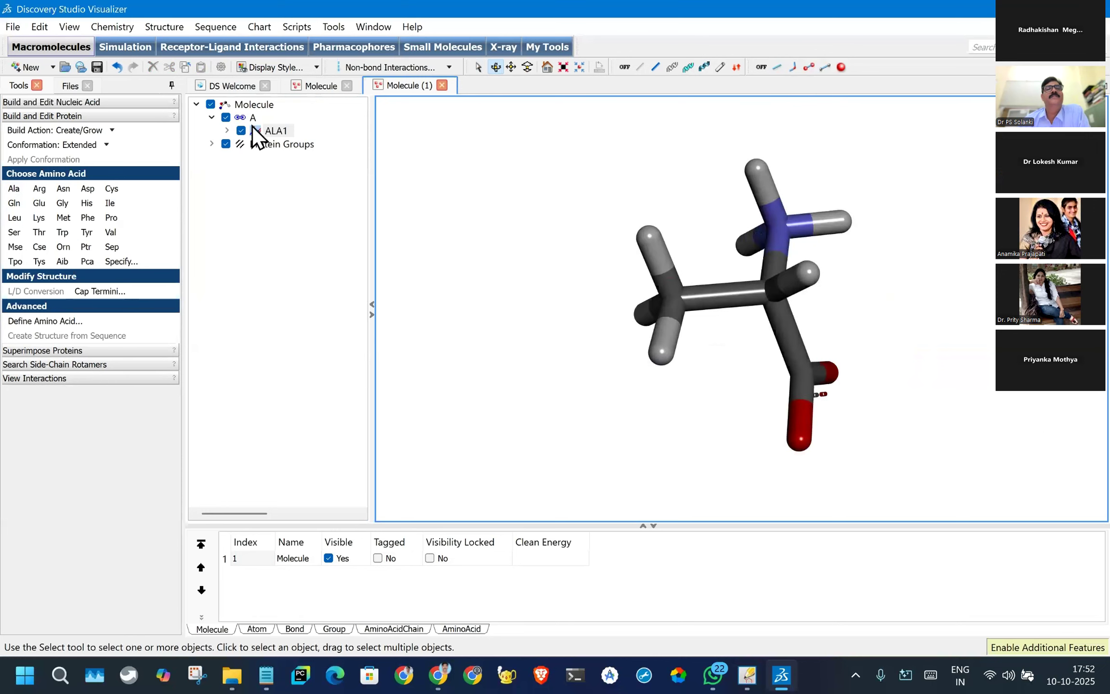
- Select the alanine residue ALA1 and append an arginine residue to it
{"action": "left_click", "coordinate": [252, 127]}
{"action": "left_click", "coordinate": [227, 131]}
{"action": "left_click", "coordinate": [226, 131]}
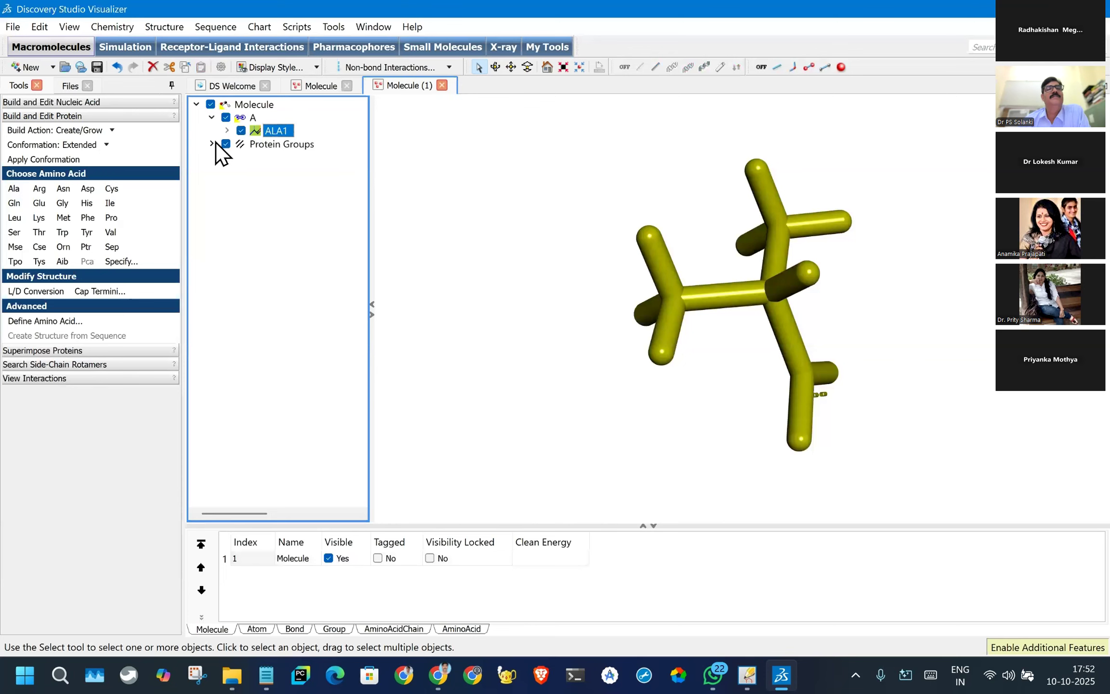
{"action": "left_click", "coordinate": [39, 188]}
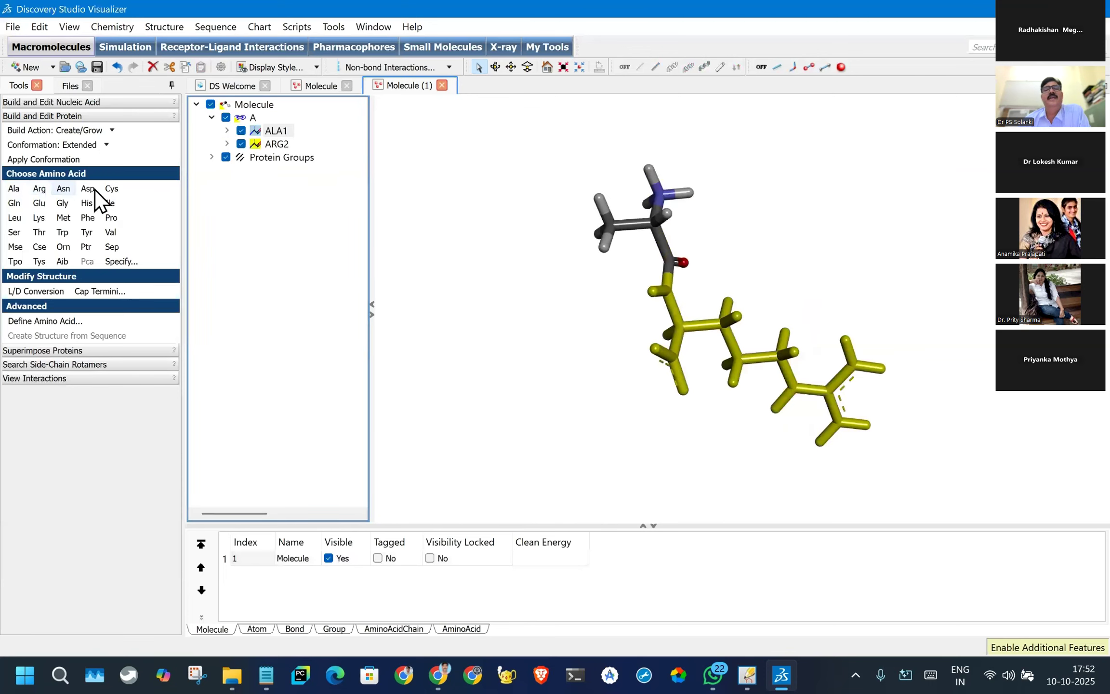
- Display only the alanine residue of the dipeptide in ball and stick style
{"action": "left_click", "coordinate": [278, 145]}
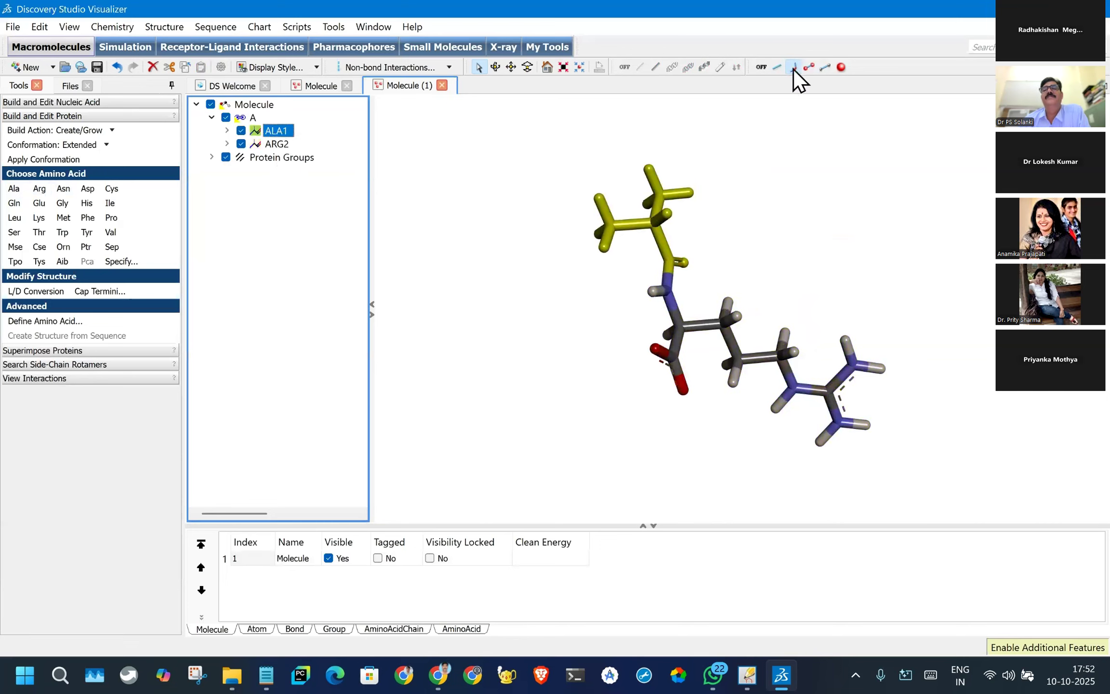
{"action": "left_click", "coordinate": [810, 68]}
{"action": "left_click", "coordinate": [825, 347]}
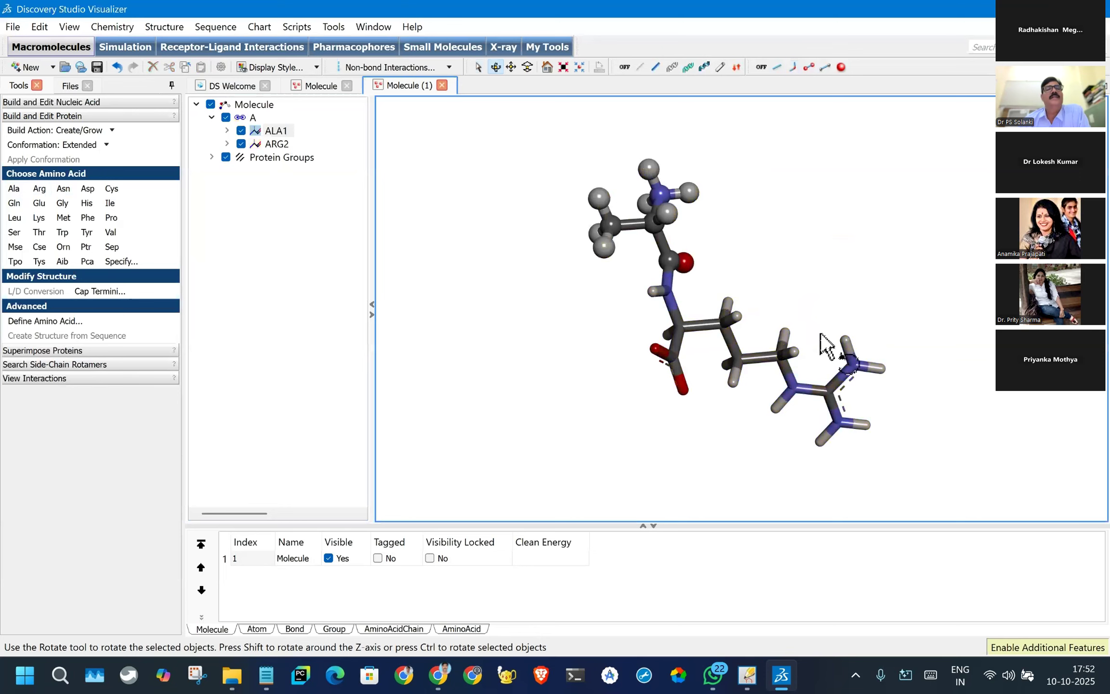
- Try appending an asparagine residue after the arginine and undo the addition
{"action": "left_click", "coordinate": [277, 144]}
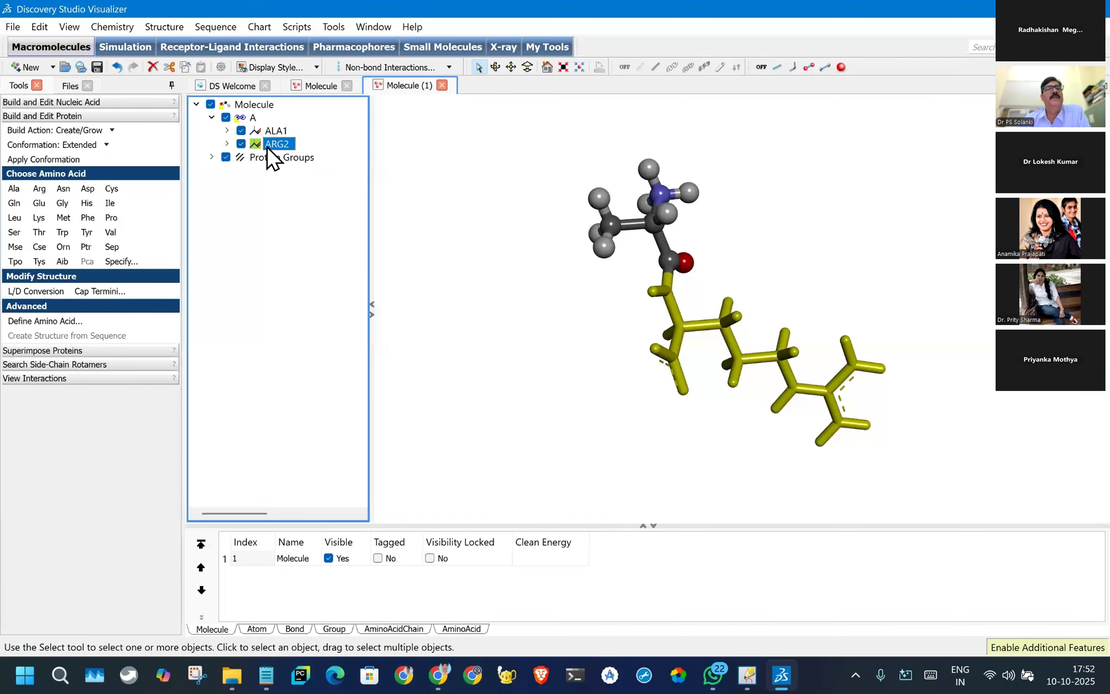
{"action": "left_click", "coordinate": [63, 189]}
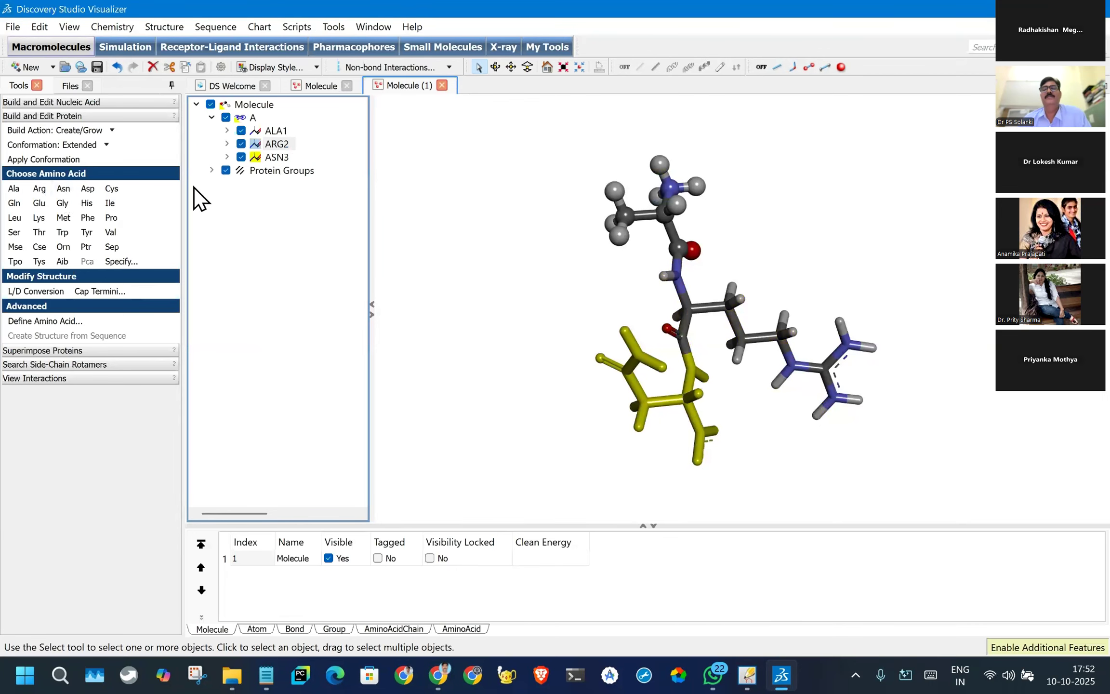
{"action": "key", "text": "ctrl+z"}
{"action": "left_click", "coordinate": [765, 416]}
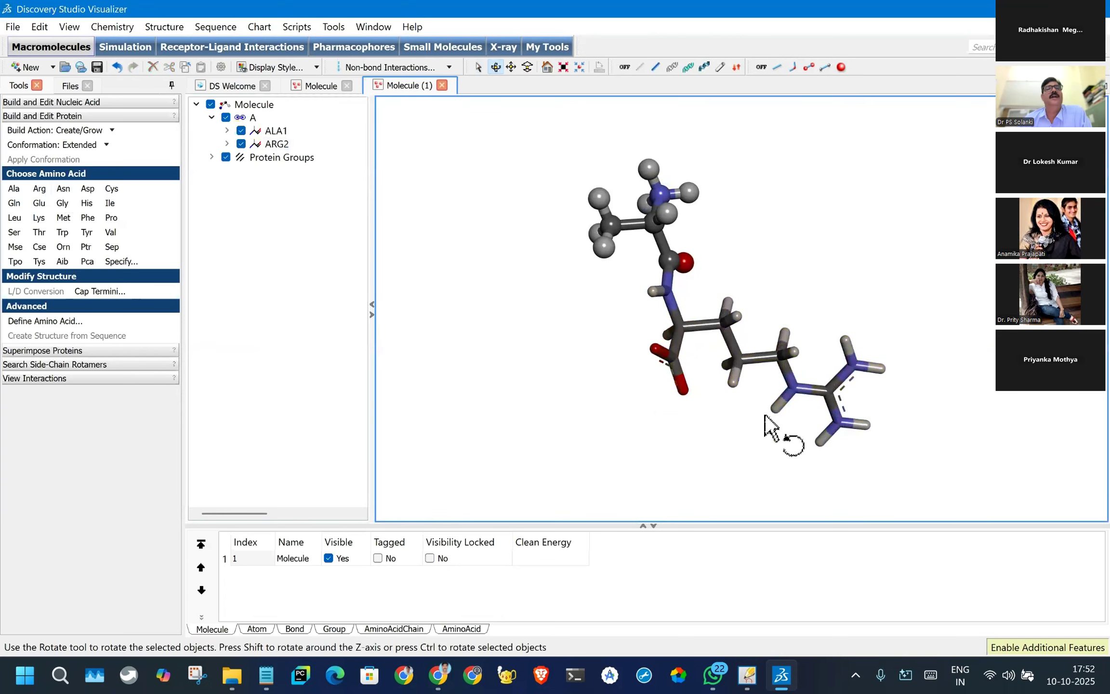
- Append an aspartic acid residue after the arginine, highlight the residues one by one and rotate the tripeptide for inspection
{"action": "left_click", "coordinate": [275, 145]}
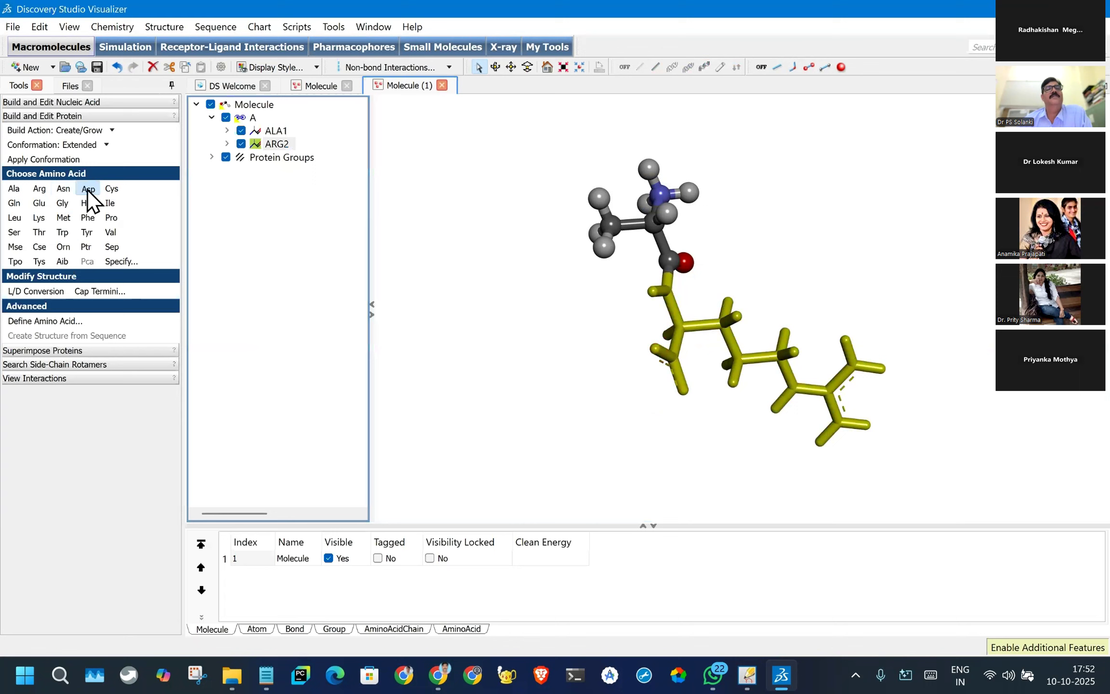
{"action": "left_click", "coordinate": [88, 189]}
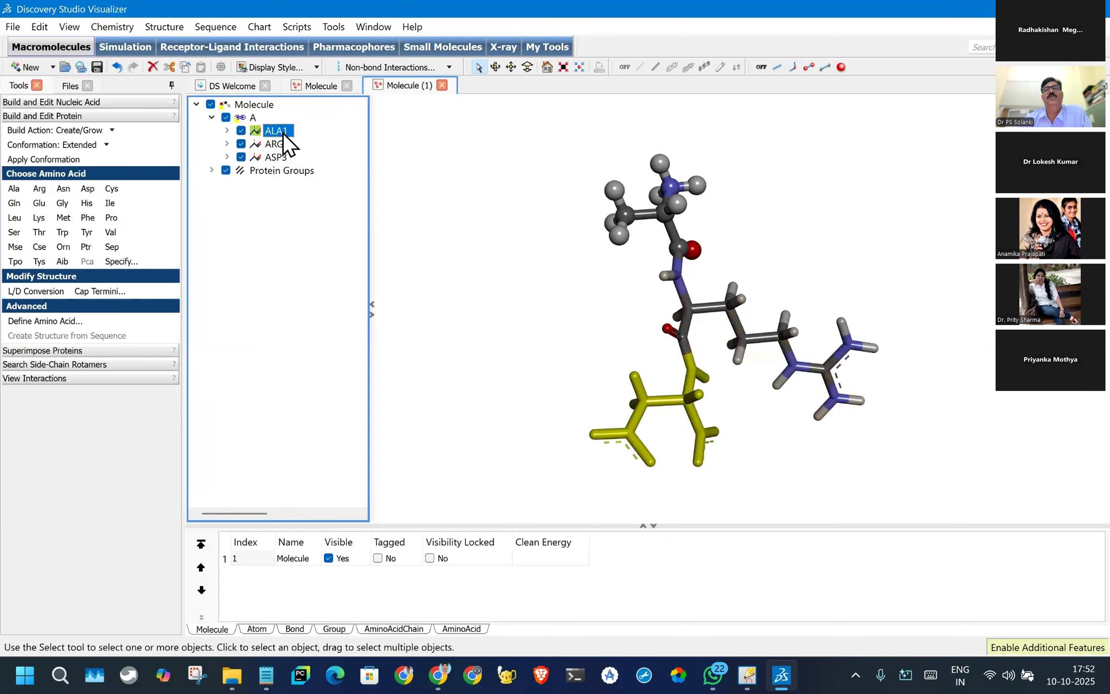
{"action": "left_click", "coordinate": [277, 146]}
{"action": "left_click", "coordinate": [280, 157]}
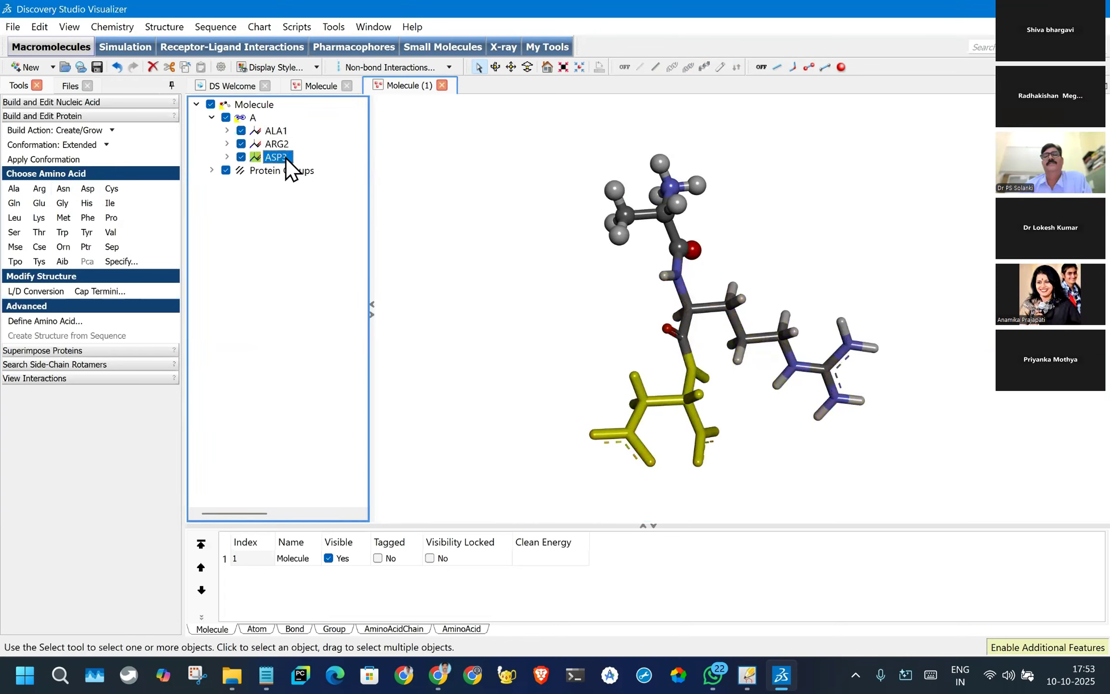
{"action": "left_click_drag", "start_coordinate": [541, 322], "coordinate": [495, 352]}
{"action": "left_click", "coordinate": [495, 351]}
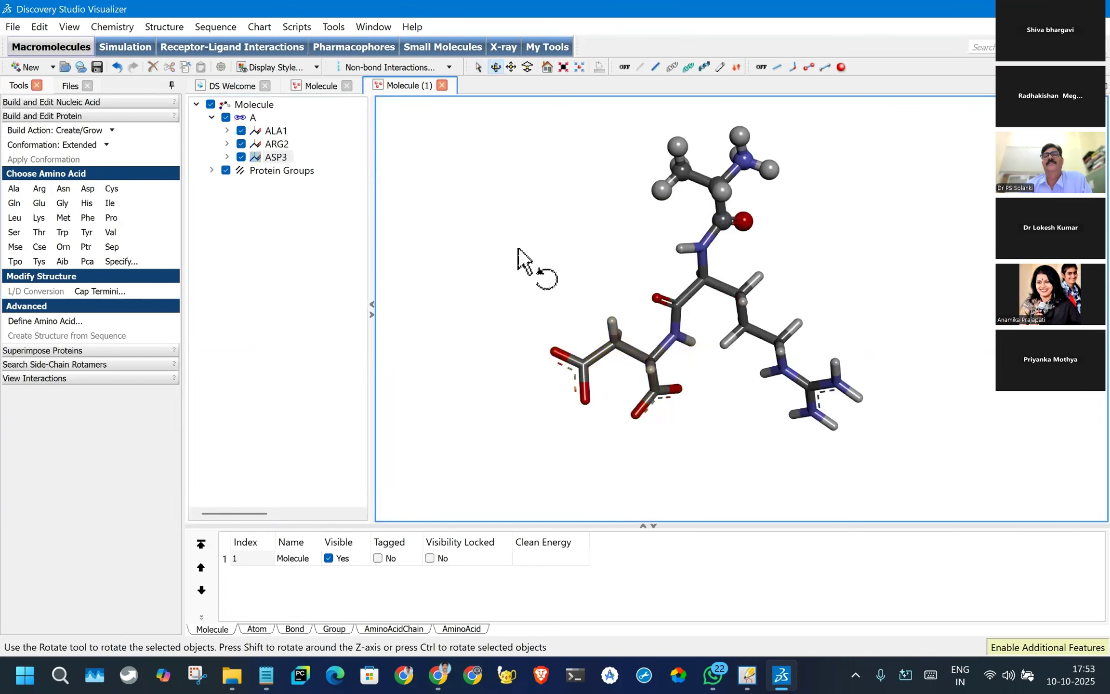
{"action": "scroll", "coordinate": [501, 316], "scroll_direction": "up", "scroll_amount": 2}
{"action": "scroll", "coordinate": [501, 316], "scroll_direction": "down", "scroll_amount": 3}
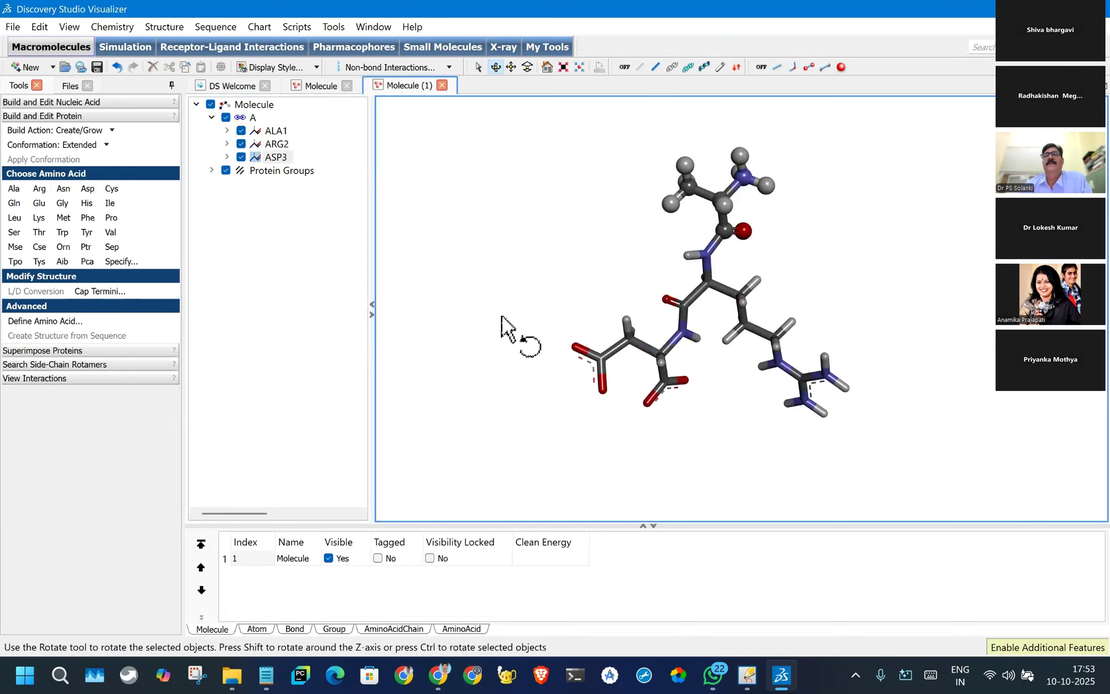
- Select the tripeptide's chain A, clean its geometry, clear the selection and rotate the structure for inspection
{"action": "scroll", "coordinate": [644, 298], "scroll_direction": "up", "scroll_amount": 1}
{"action": "left_click_drag", "start_coordinate": [642, 291], "coordinate": [345, 106]}
{"action": "left_click", "coordinate": [253, 117]}
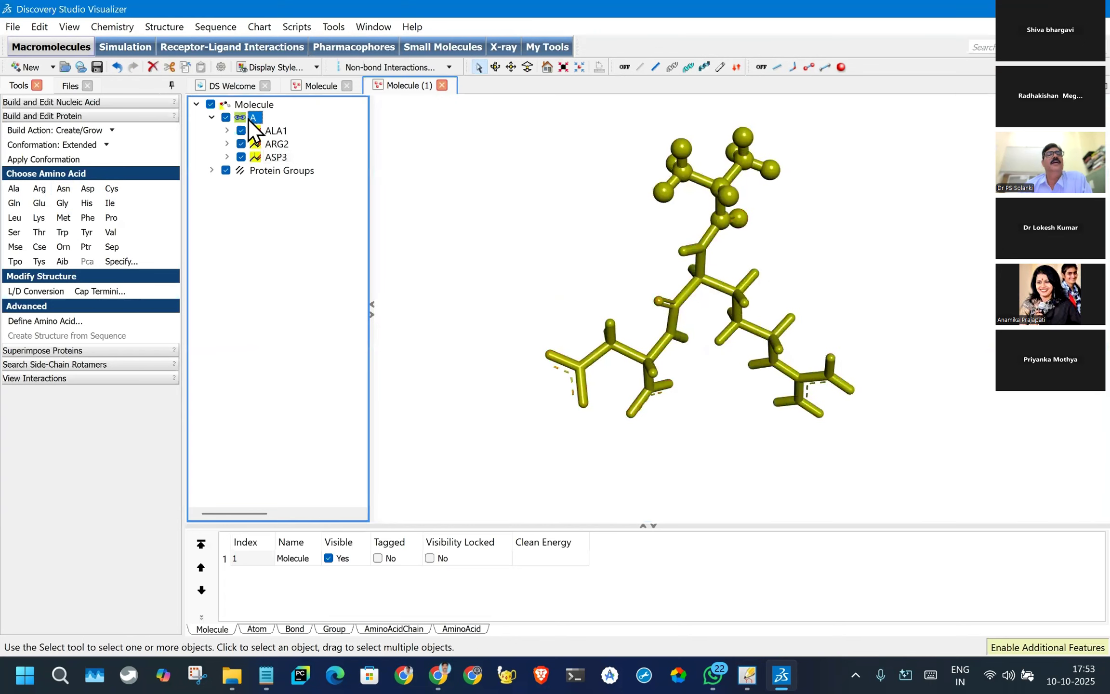
{"action": "left_click", "coordinate": [164, 27]}
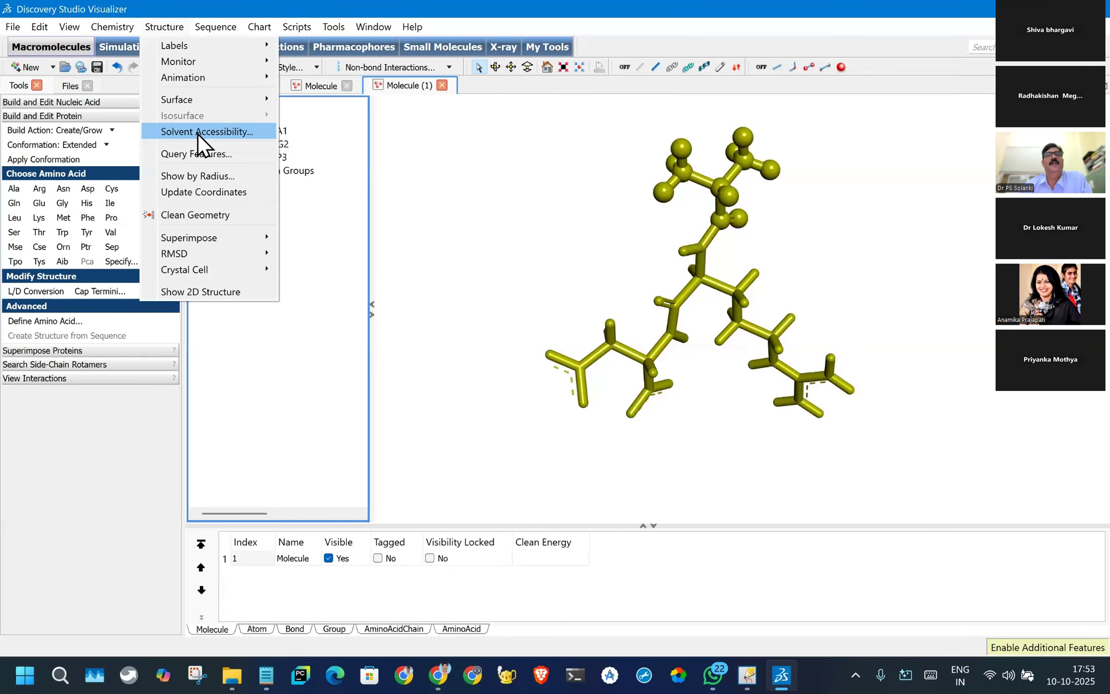
{"action": "left_click", "coordinate": [209, 218]}
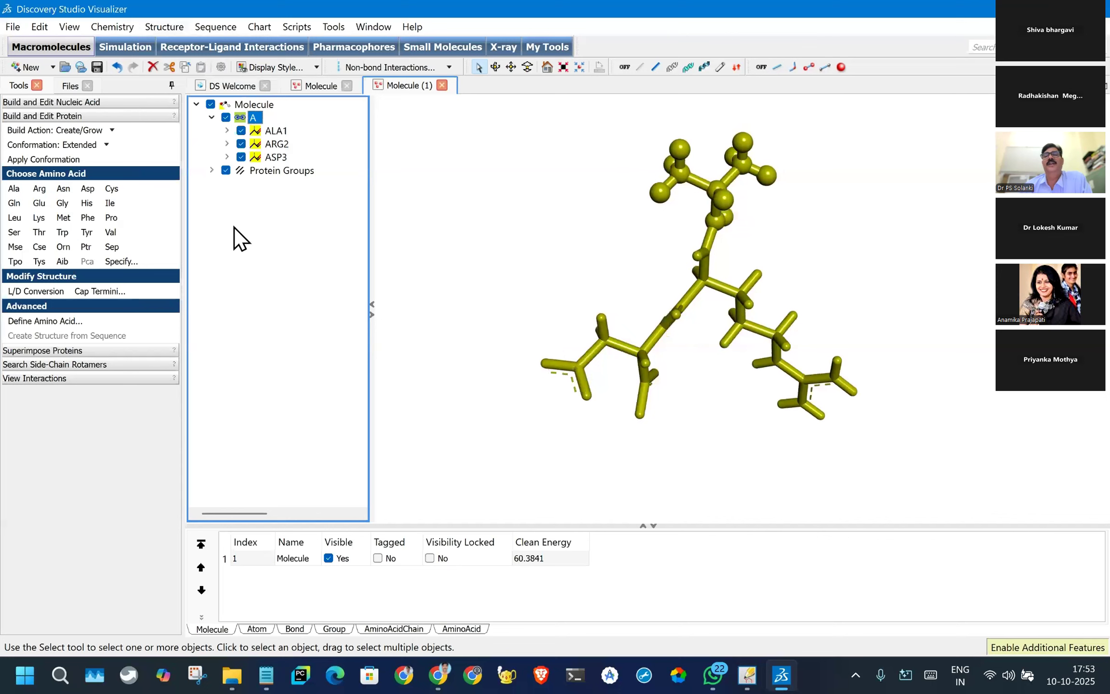
{"action": "left_click", "coordinate": [816, 218]}
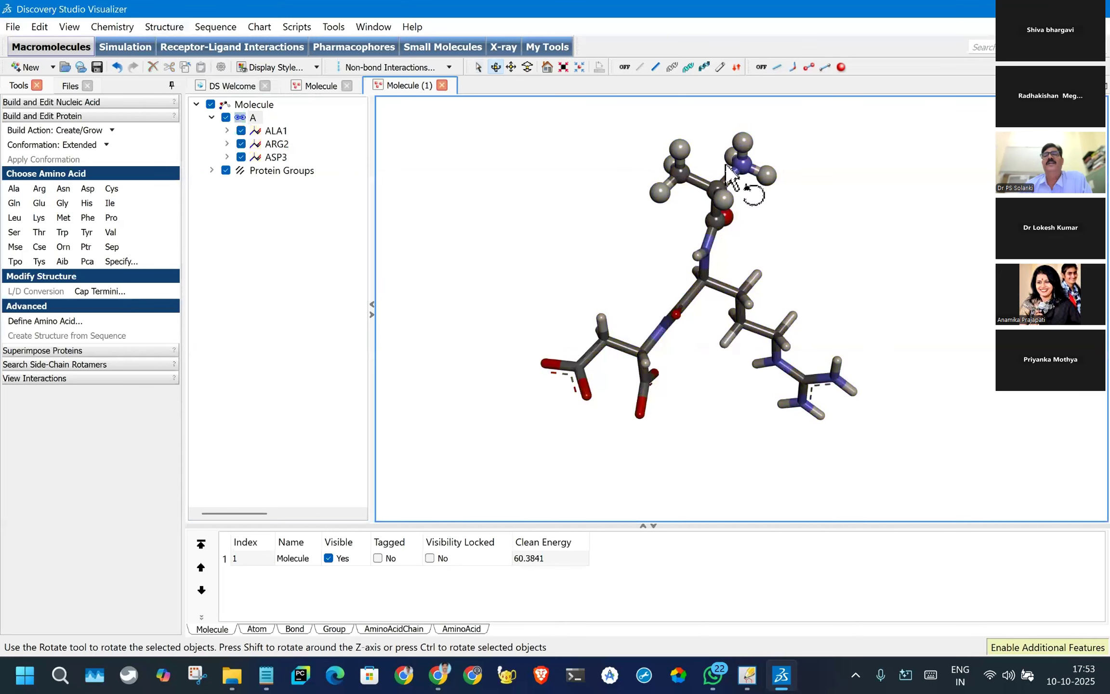
{"action": "left_click_drag", "start_coordinate": [668, 233], "coordinate": [744, 173]}
{"action": "left_click_drag", "start_coordinate": [594, 148], "coordinate": [703, 387]}
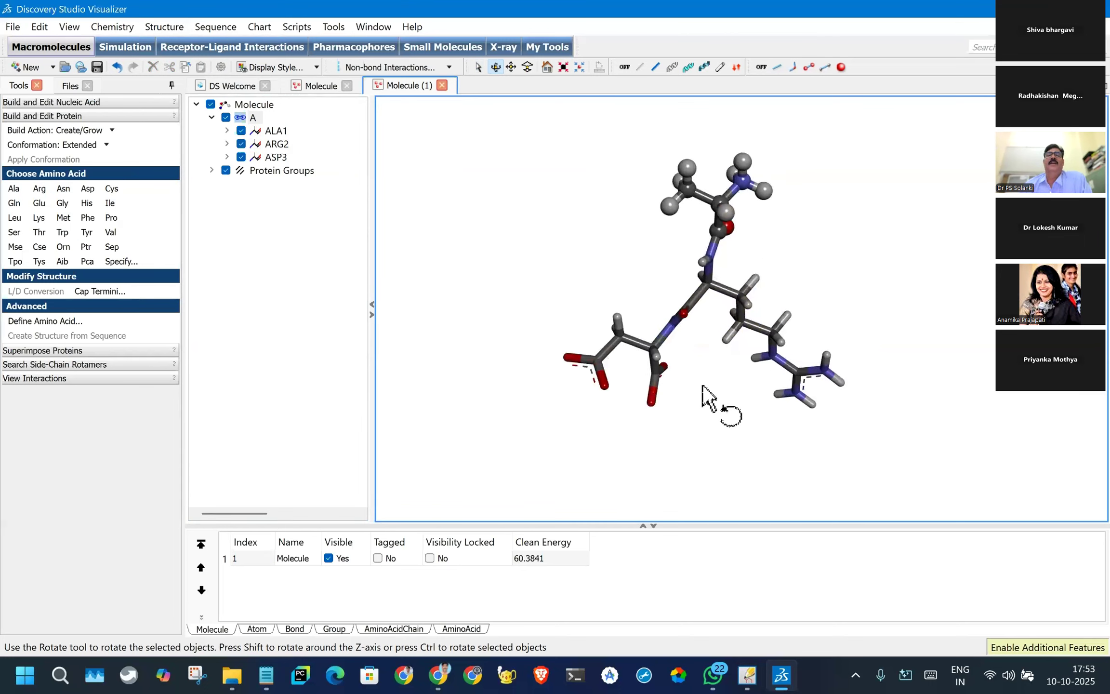
- Open the protein structure with ID 1crn by URL from the default PDB structures site
{"action": "left_click", "coordinate": [81, 67]}
{"action": "left_click", "coordinate": [553, 298]}
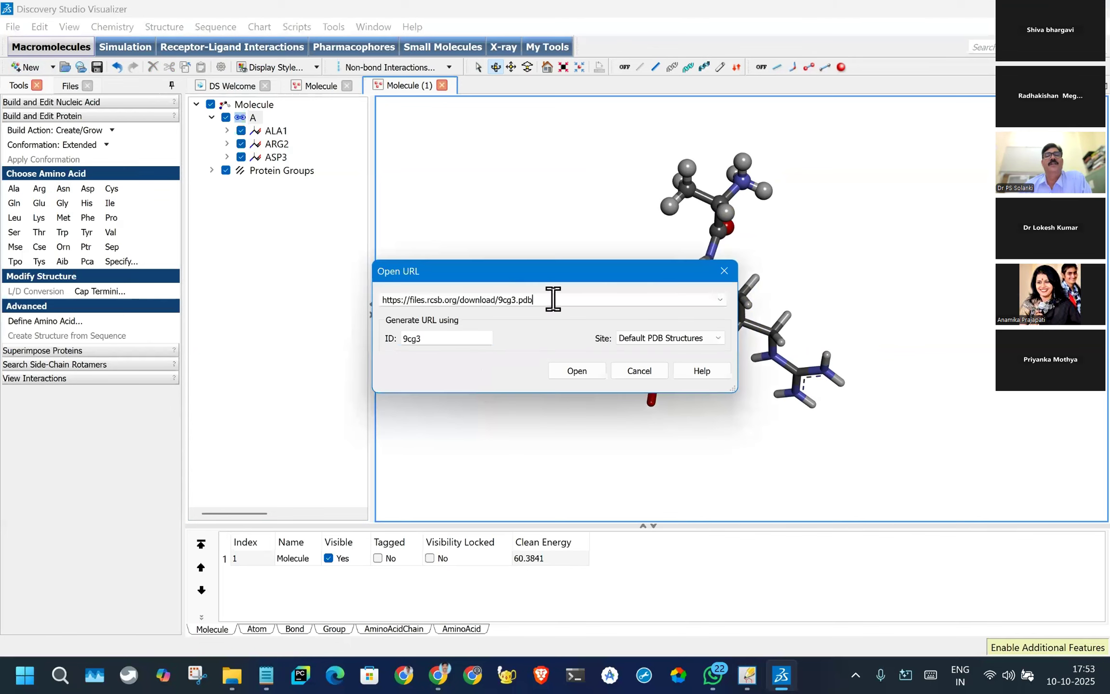
{"action": "left_click_drag", "start_coordinate": [431, 341], "coordinate": [370, 336]}
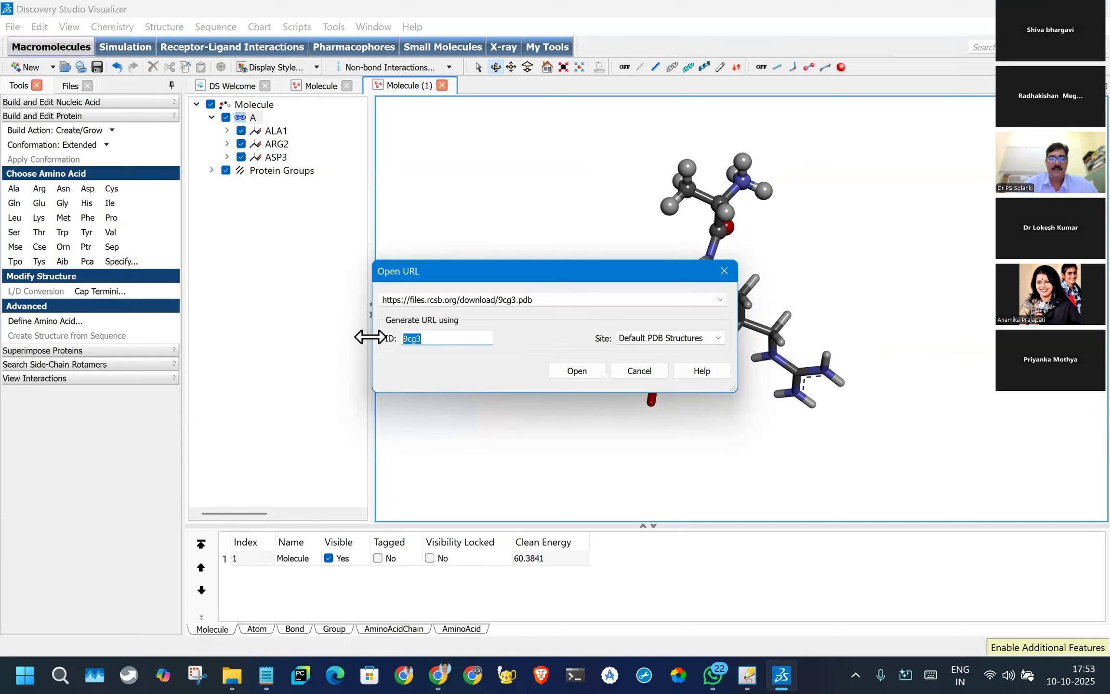
{"action": "type", "text": "1"}
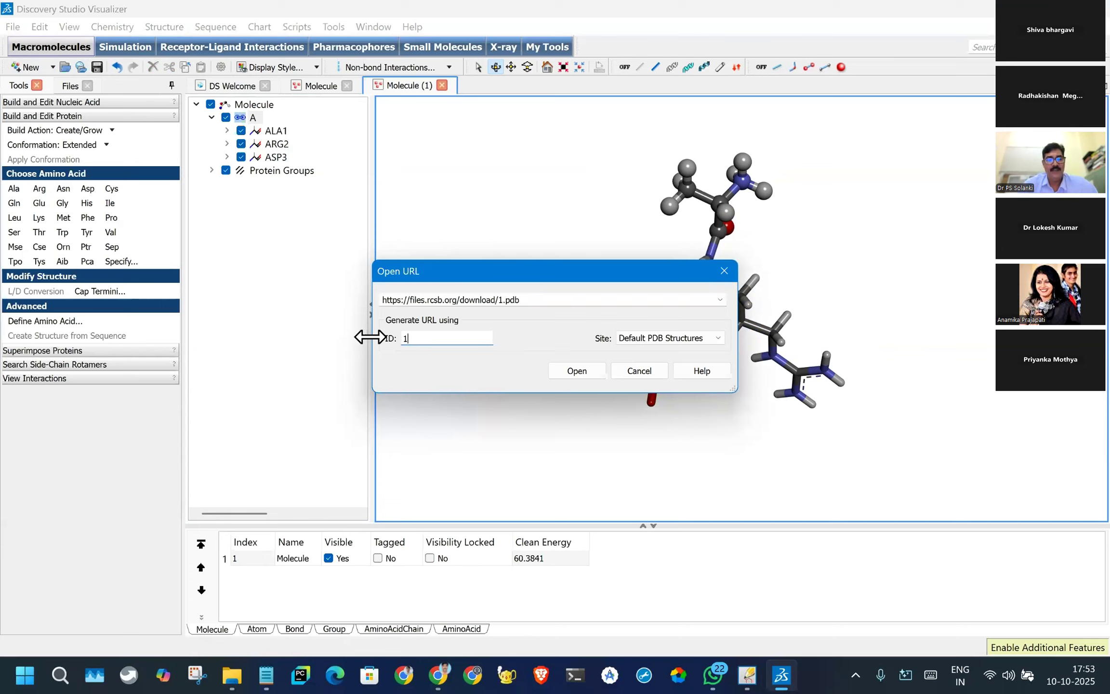
{"action": "type", "text": "crn"}
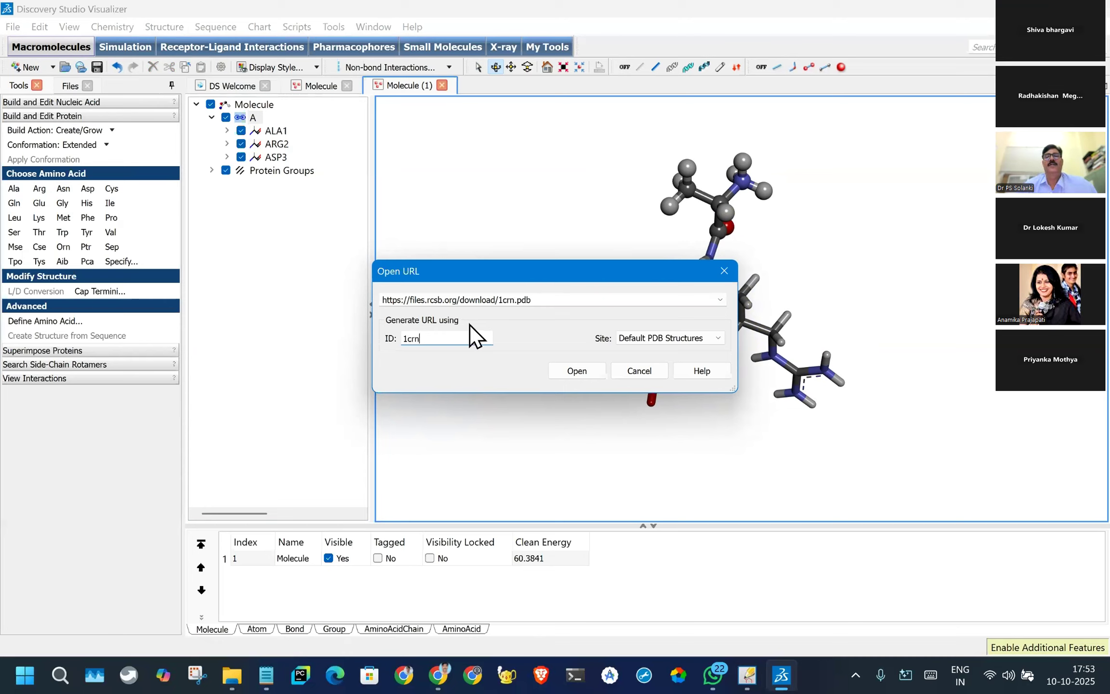
{"action": "left_click", "coordinate": [573, 371]}
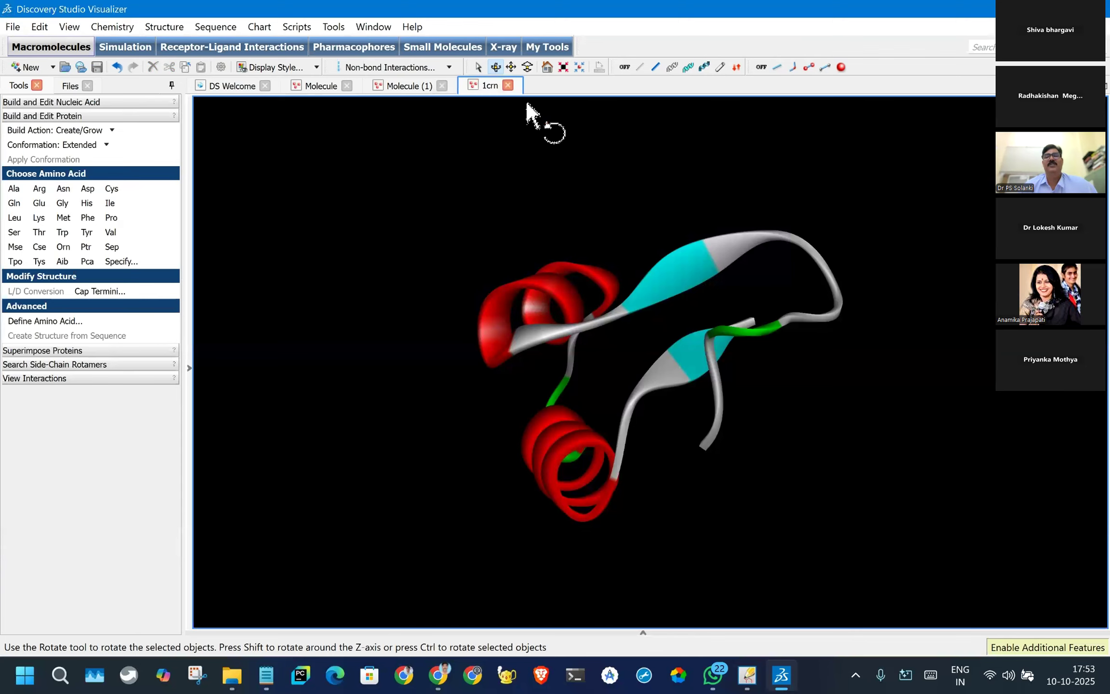
- Show the hierarchy of 1CRN, fit the protein to the view and display its atoms as sticks
{"action": "scroll", "coordinate": [614, 302], "scroll_direction": "down", "scroll_amount": 5}
{"action": "scroll", "coordinate": [252, 351], "scroll_direction": "up", "scroll_amount": 3}
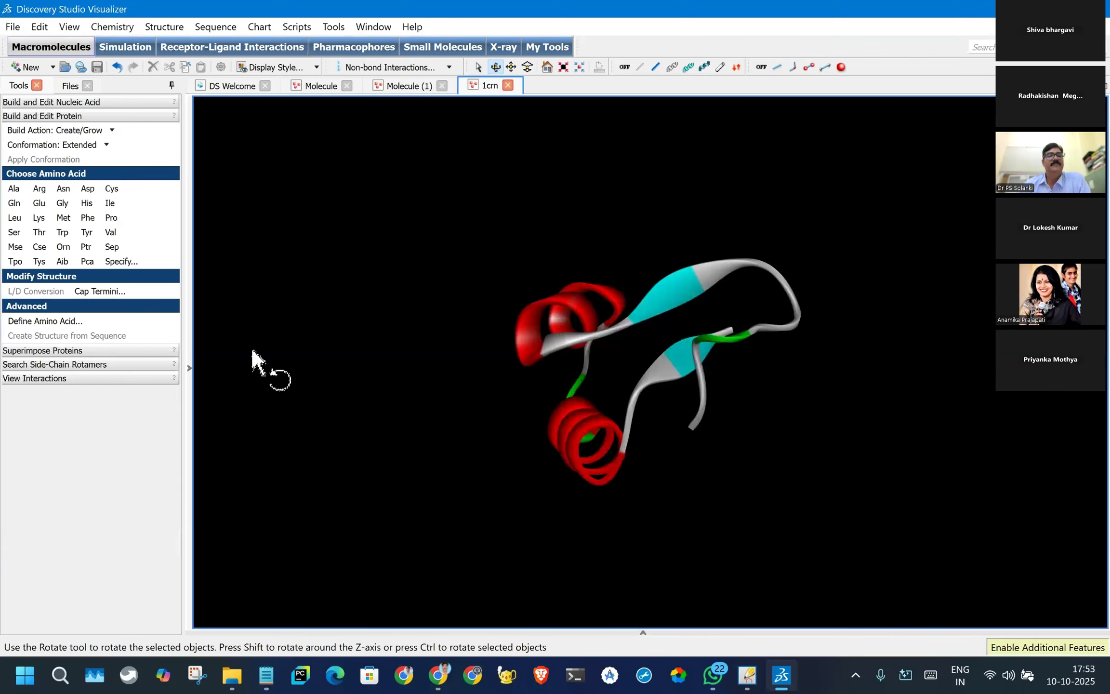
{"action": "left_click", "coordinate": [190, 368]}
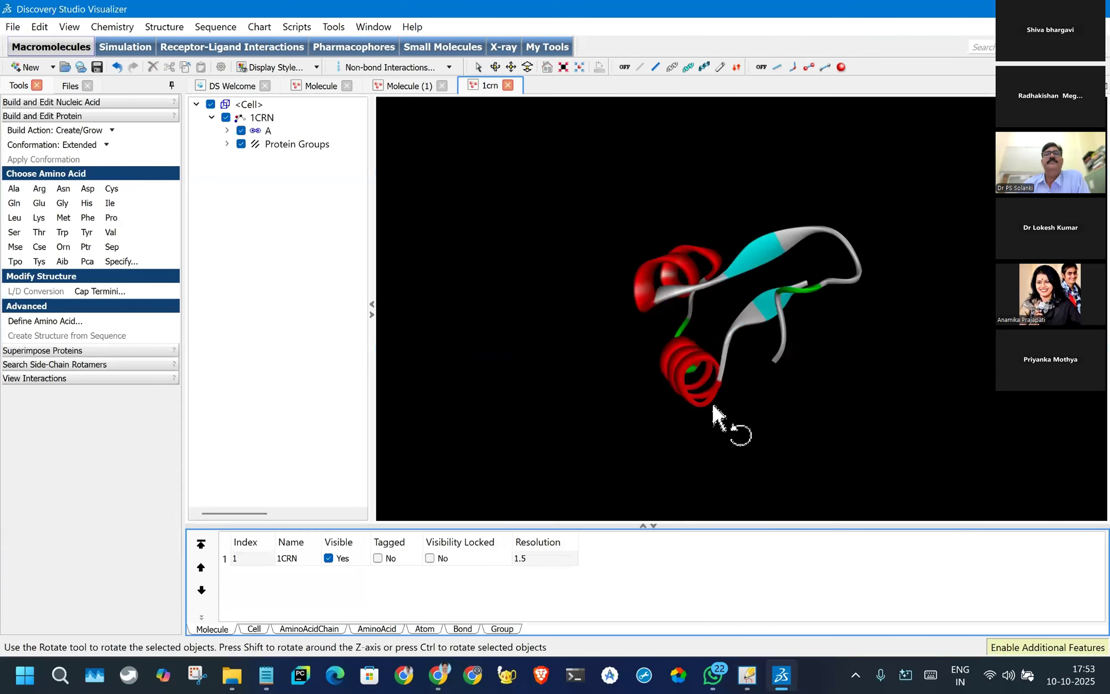
{"action": "left_click", "coordinate": [564, 68]}
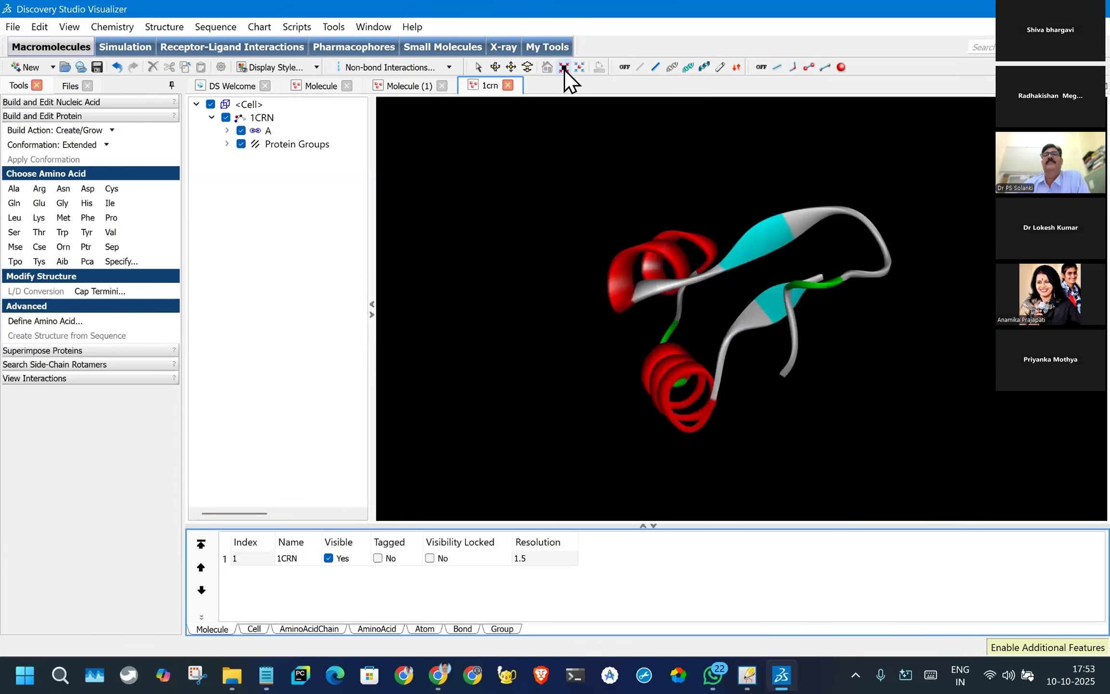
{"action": "left_click", "coordinate": [792, 69]}
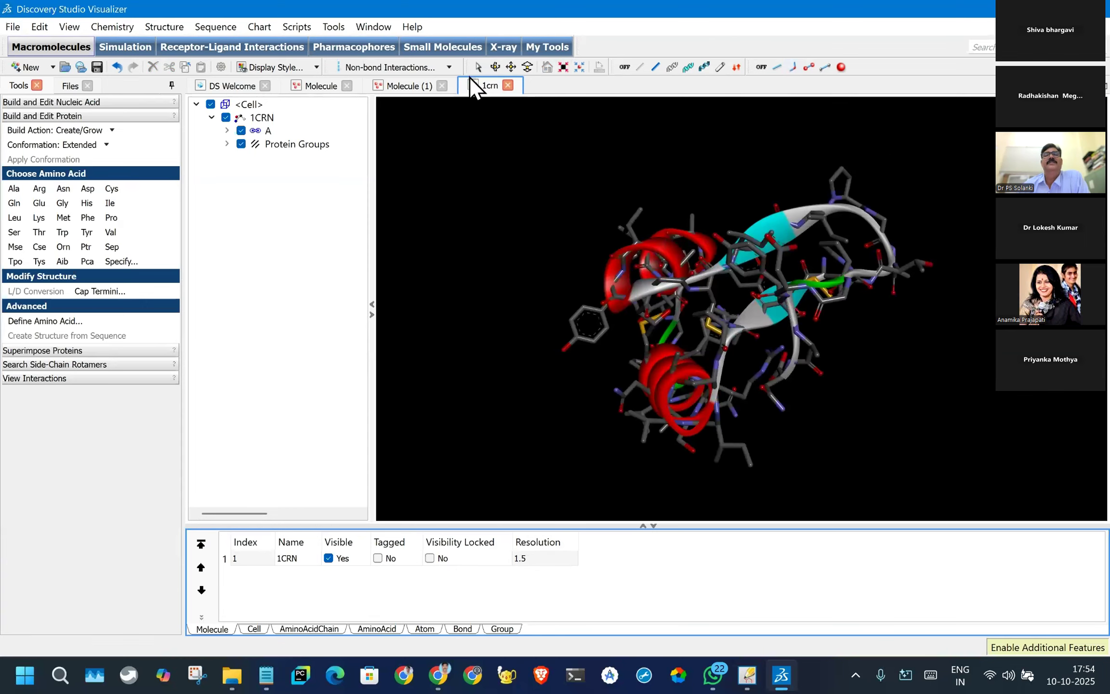
- Examine the ribbon and side chains of 1CRN from several angles and collapse the data table
{"action": "left_click_drag", "start_coordinate": [597, 250], "coordinate": [869, 375]}
{"action": "scroll", "coordinate": [783, 345], "scroll_direction": "up", "scroll_amount": 3}
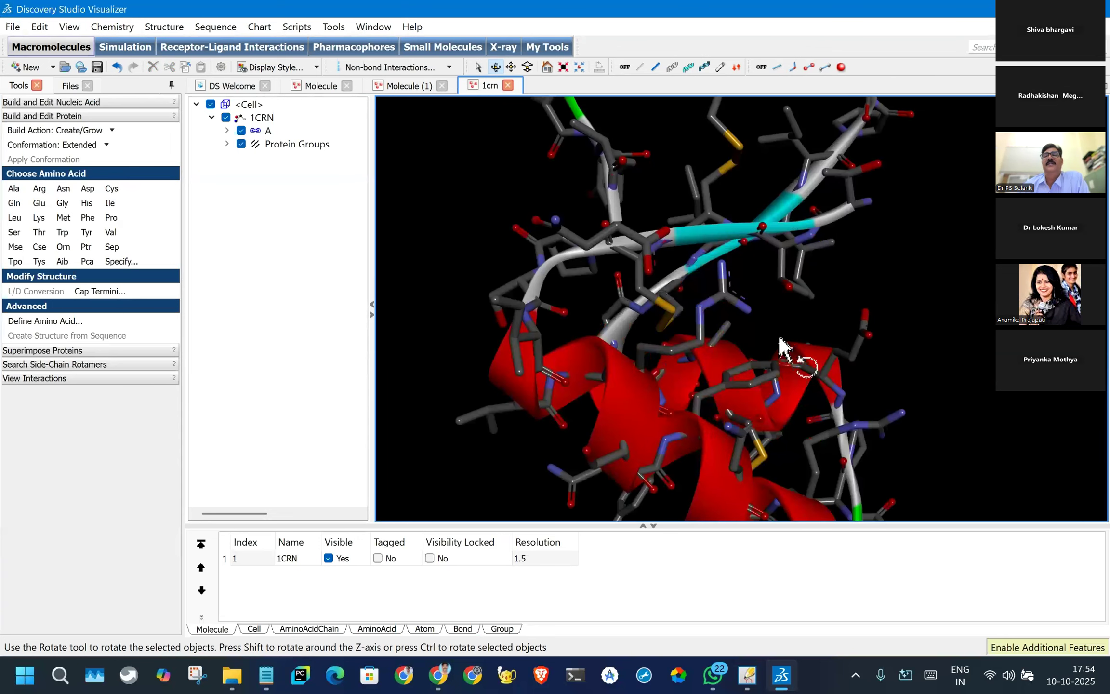
{"action": "scroll", "coordinate": [766, 322], "scroll_direction": "down", "scroll_amount": 3}
{"action": "left_click_drag", "start_coordinate": [766, 328], "coordinate": [680, 208]}
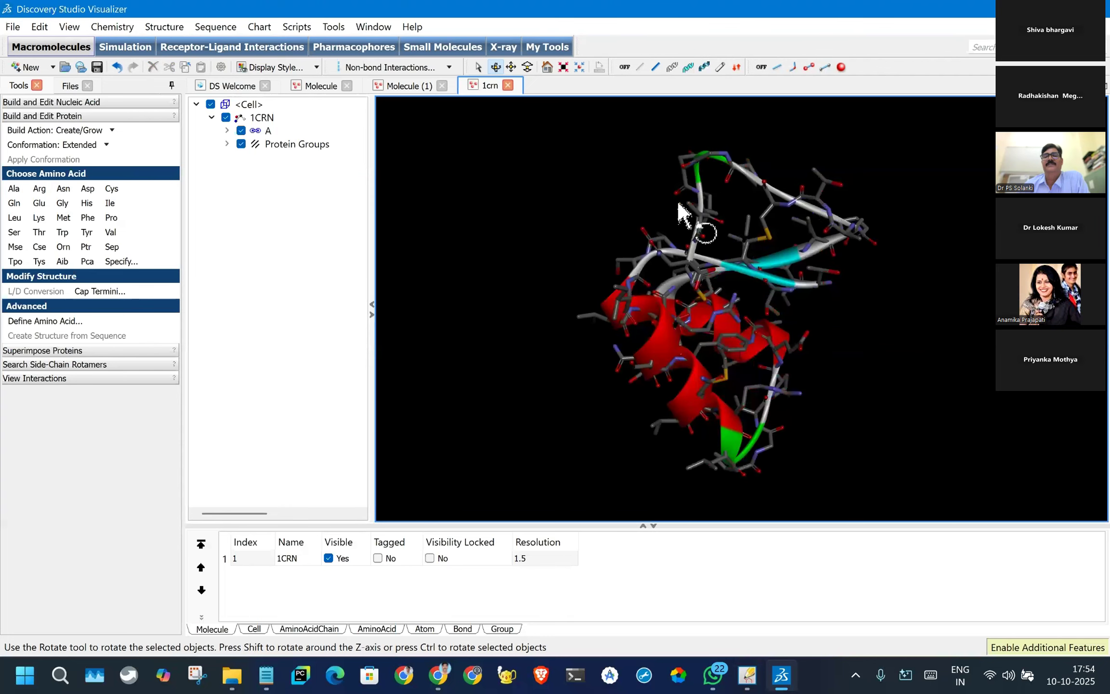
{"action": "scroll", "coordinate": [694, 313], "scroll_direction": "up", "scroll_amount": 2}
{"action": "scroll", "coordinate": [694, 313], "scroll_direction": "down", "scroll_amount": 1}
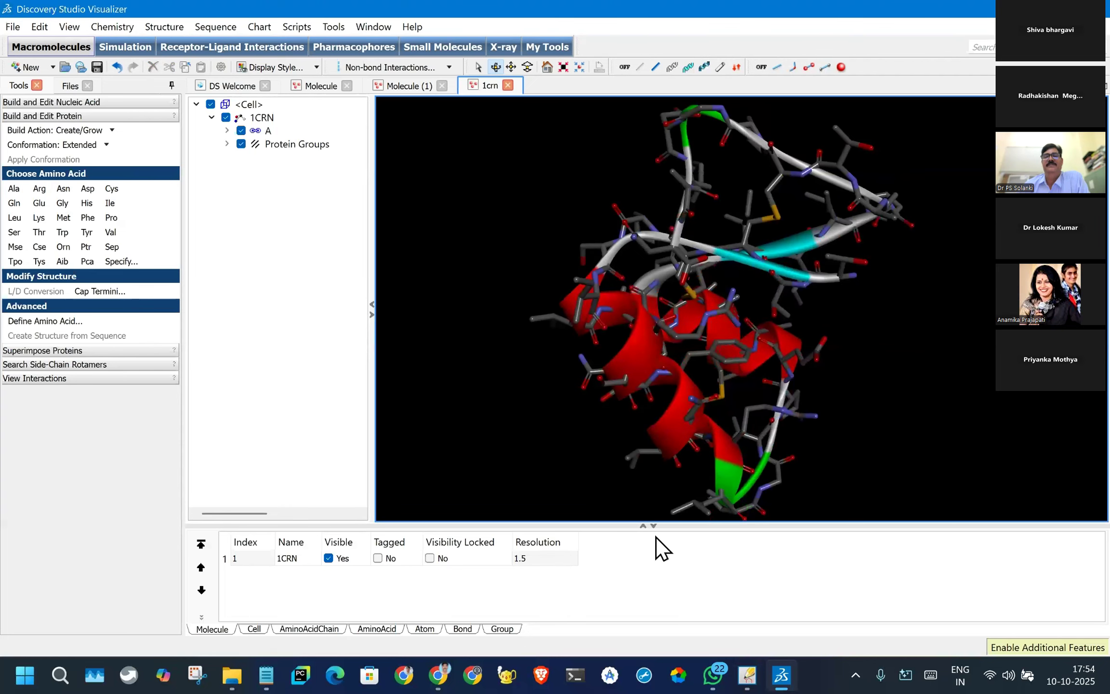
{"action": "left_click", "coordinate": [654, 526]}
{"action": "left_click_drag", "start_coordinate": [714, 404], "coordinate": [882, 428]}
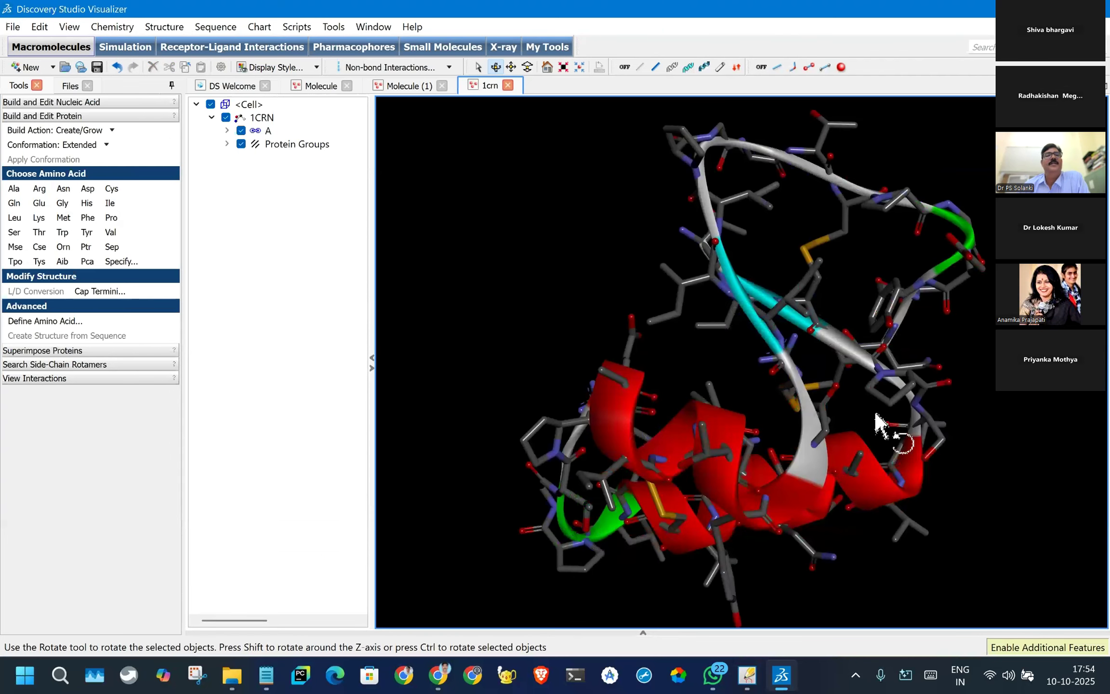
- Expand chain A and residues THR1, THR2 and CYS3, highlight the CA atoms of THR1 and THR2, and clear the selection
{"action": "left_click", "coordinate": [227, 131]}
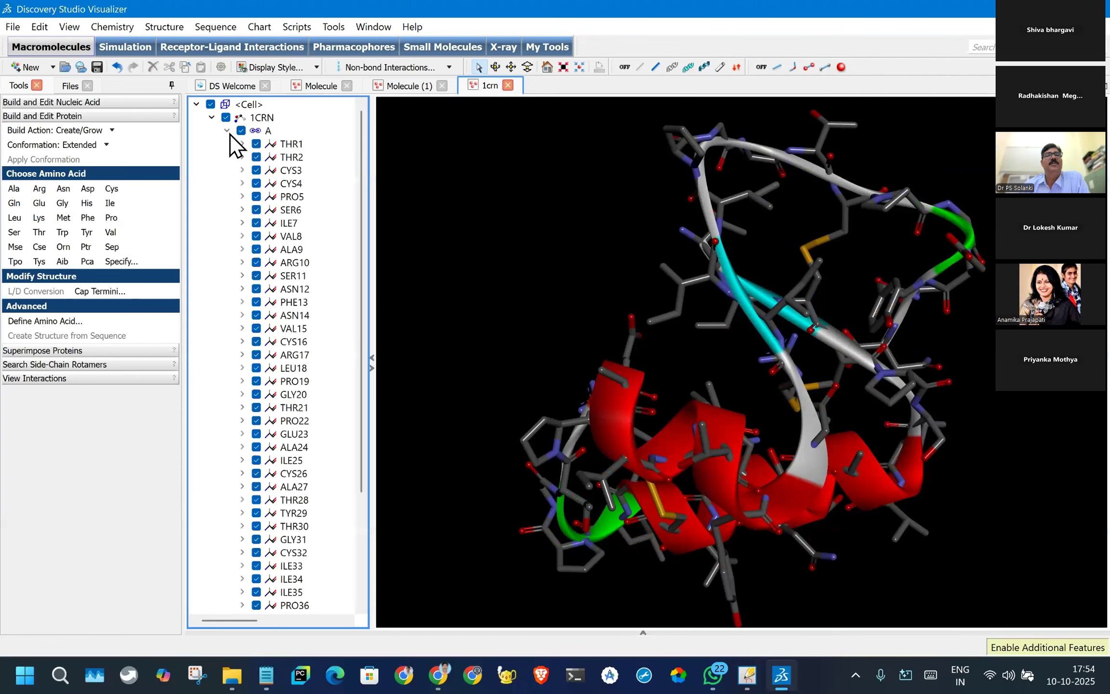
{"action": "double_click", "coordinate": [290, 144]}
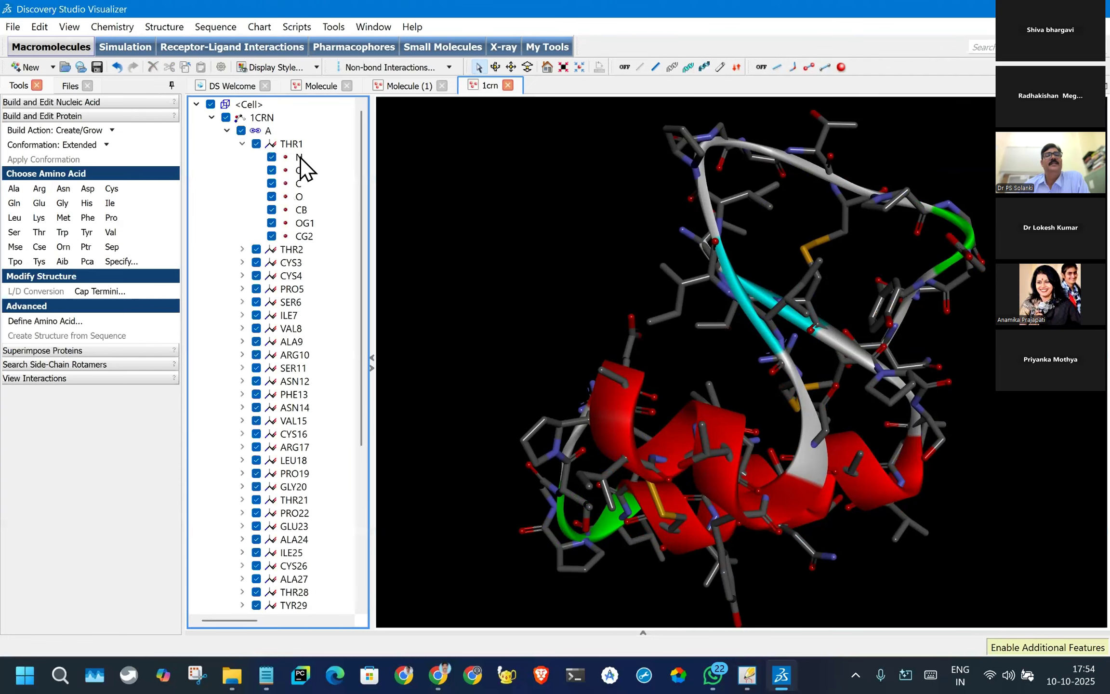
{"action": "double_click", "coordinate": [285, 250]}
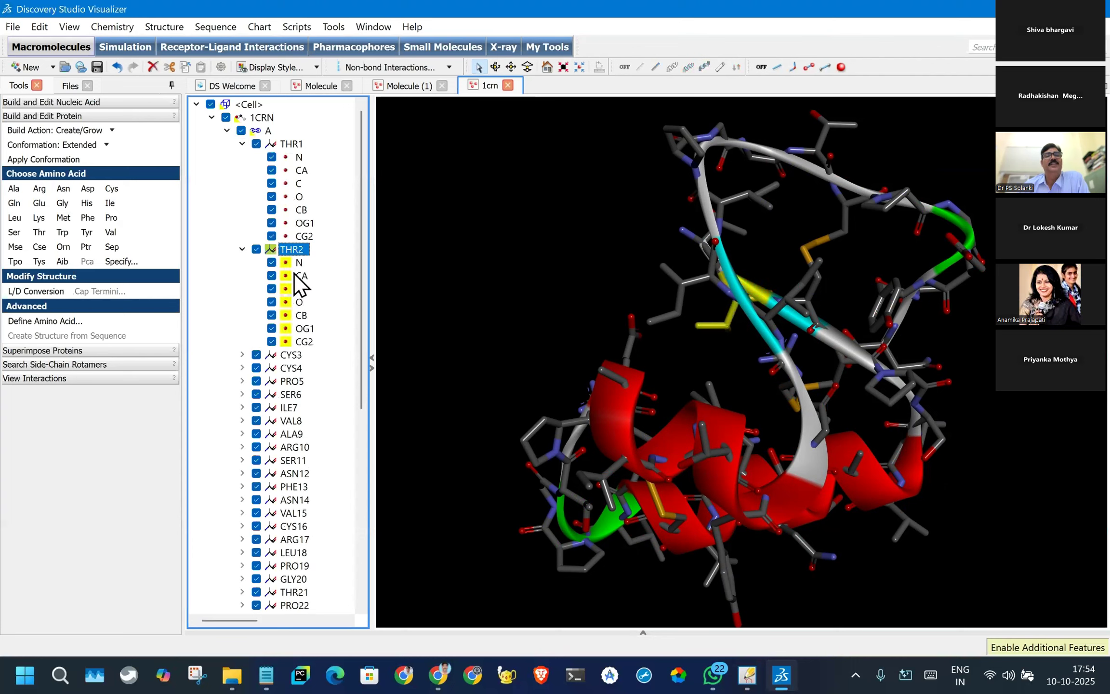
{"action": "double_click", "coordinate": [299, 352]}
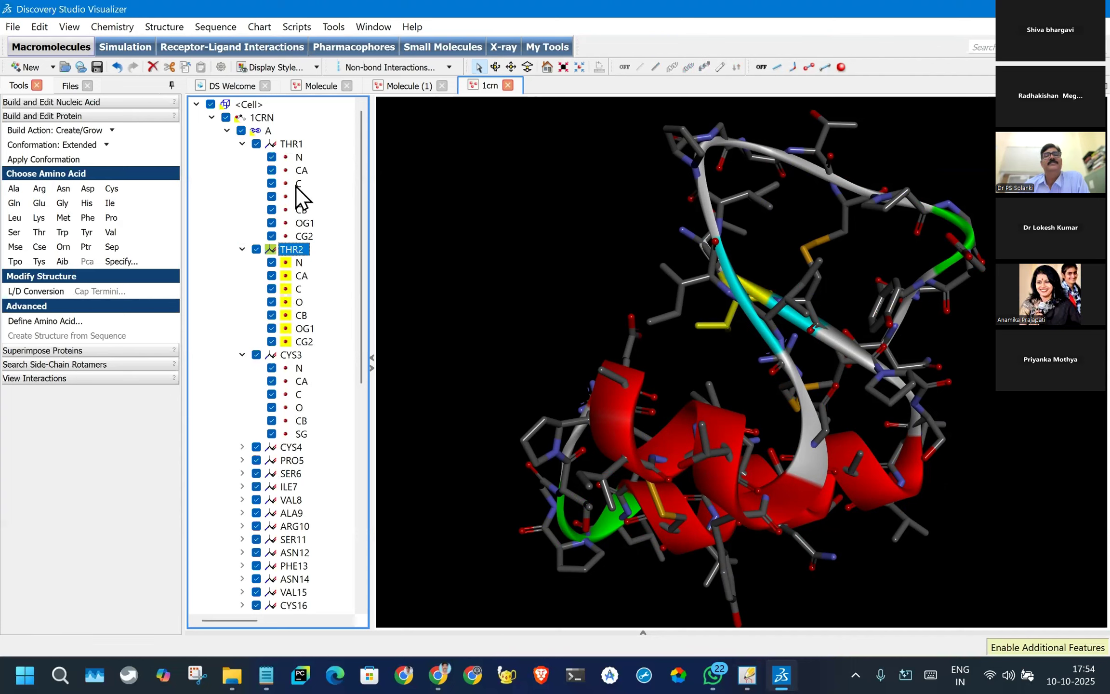
{"action": "left_click", "coordinate": [303, 172]}
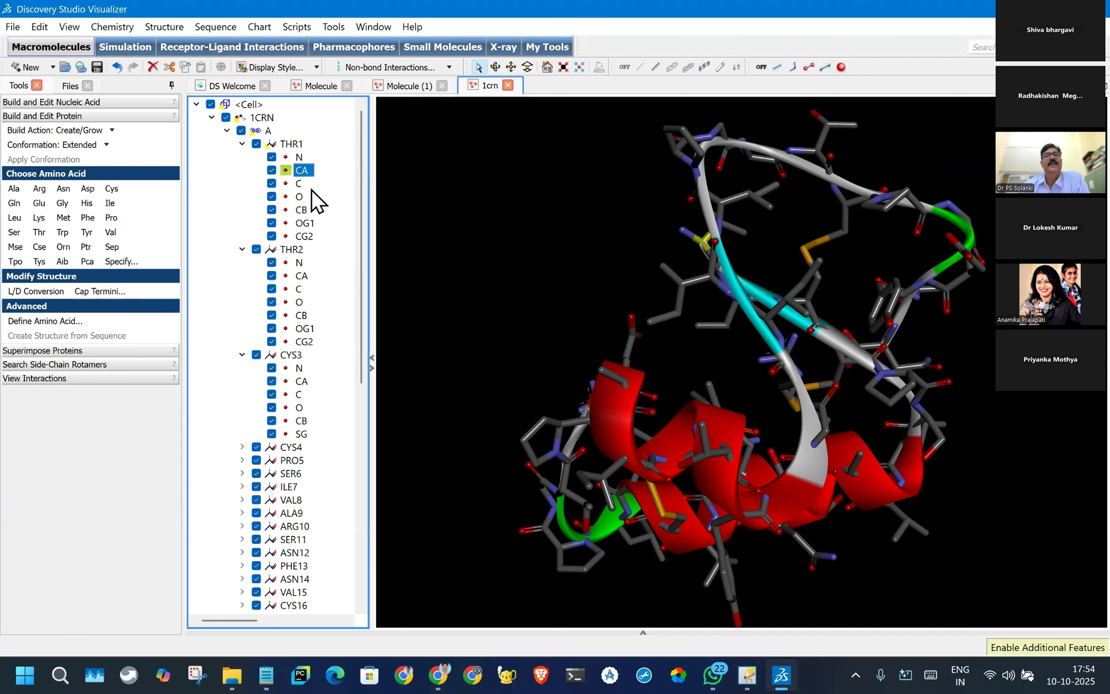
{"action": "left_click", "coordinate": [302, 276]}
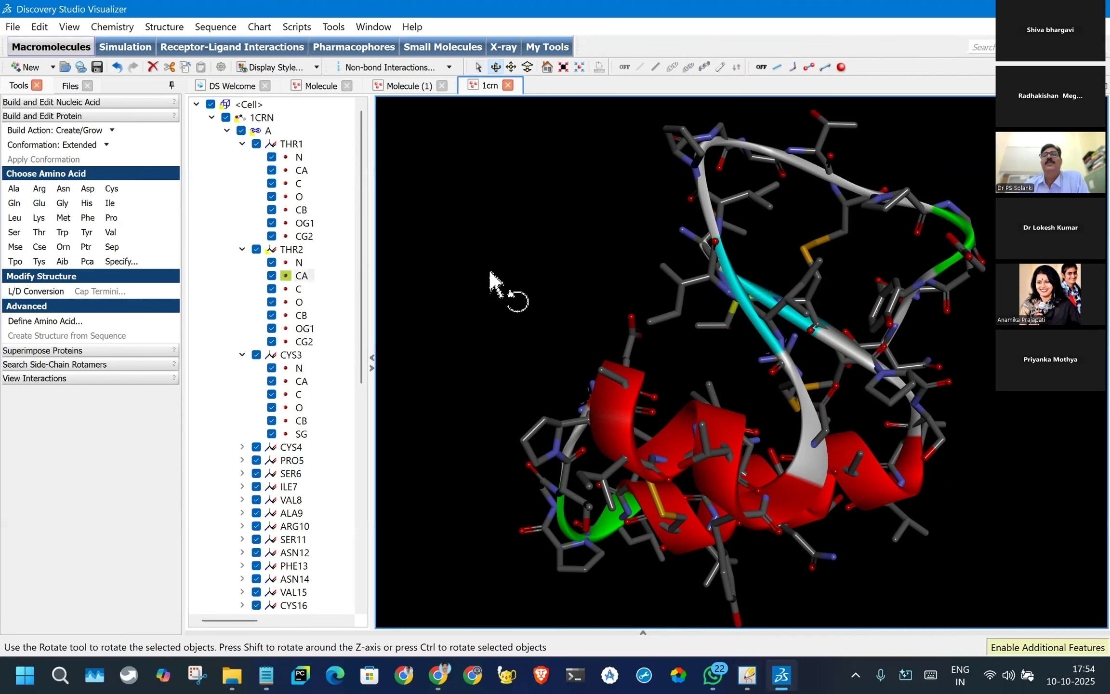
{"action": "left_click", "coordinate": [490, 272]}
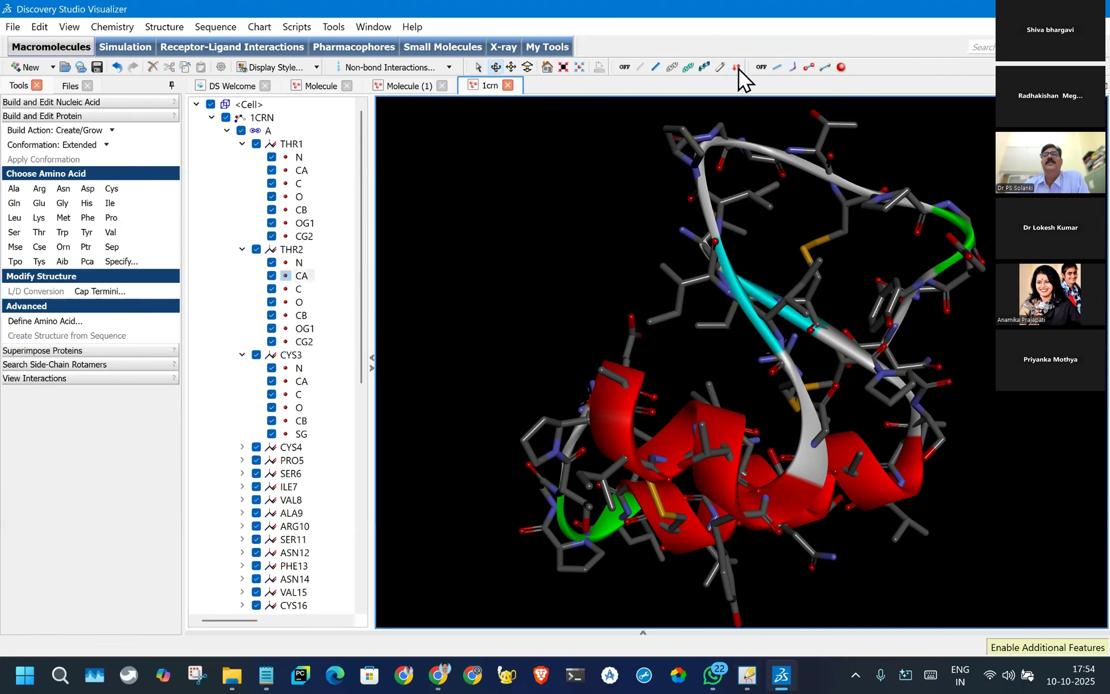
- Switch the protein backbone display from flat ribbon to line ribbon and finally to alpha-carbon stick
{"action": "left_click", "coordinate": [704, 67]}
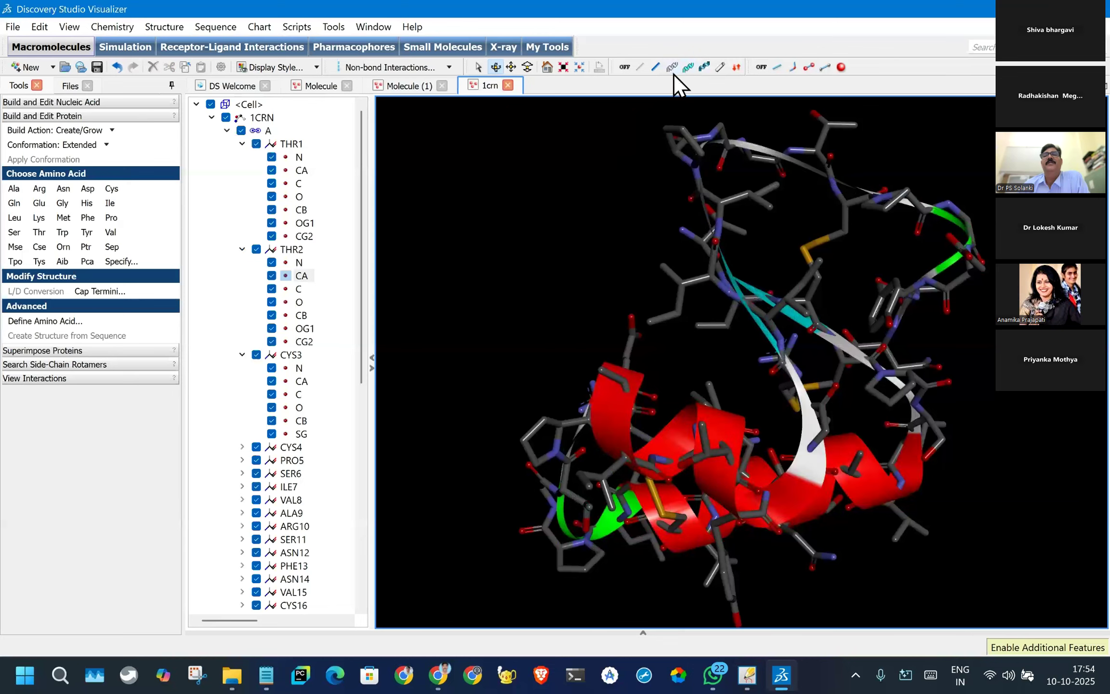
{"action": "left_click", "coordinate": [671, 70]}
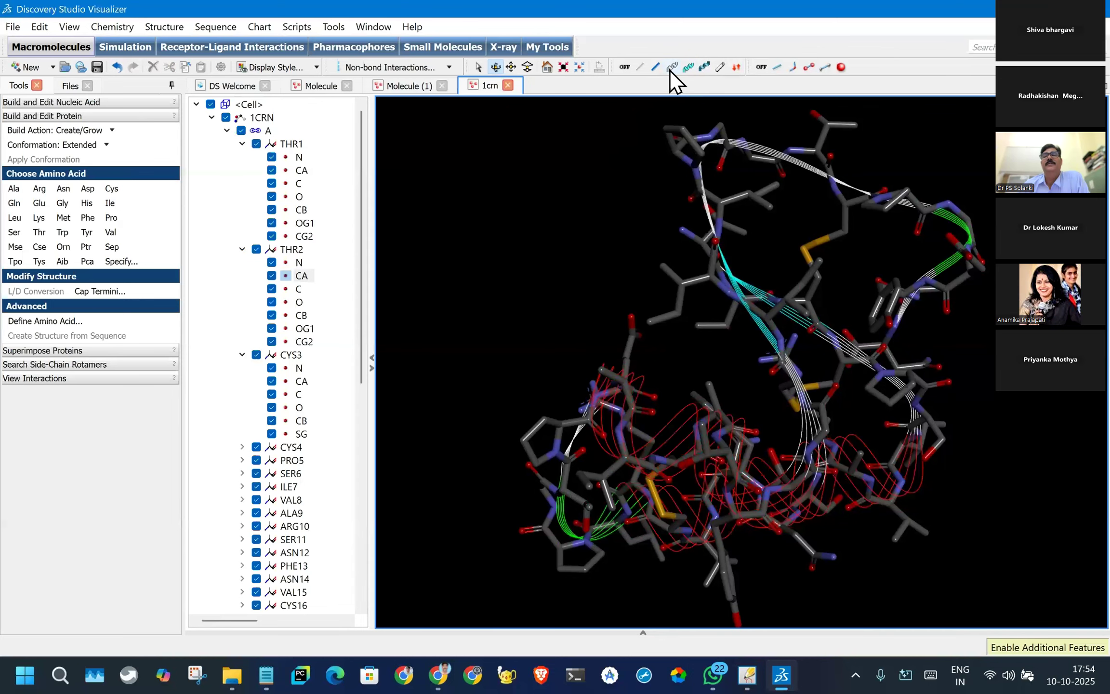
{"action": "left_click", "coordinate": [653, 69]}
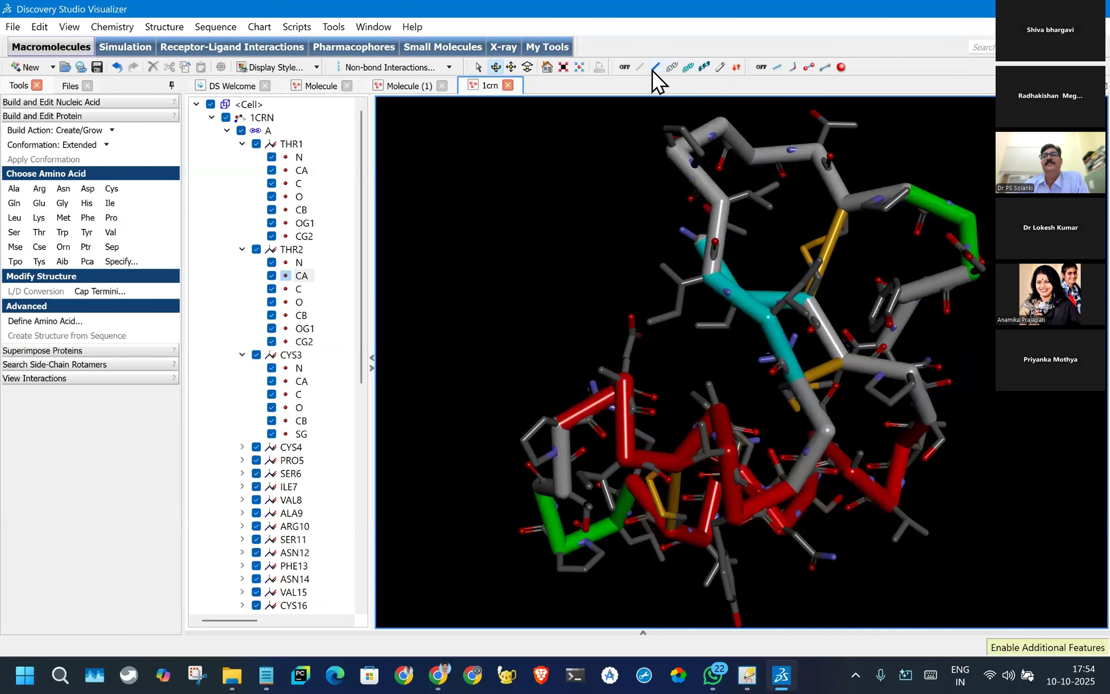
- Examine the alpha-carbon trace, strands, helices and disulfide links of 1CRN close up and from several angles
{"action": "scroll", "coordinate": [790, 334], "scroll_direction": "up", "scroll_amount": 1}
{"action": "scroll", "coordinate": [769, 363], "scroll_direction": "down", "scroll_amount": 2}
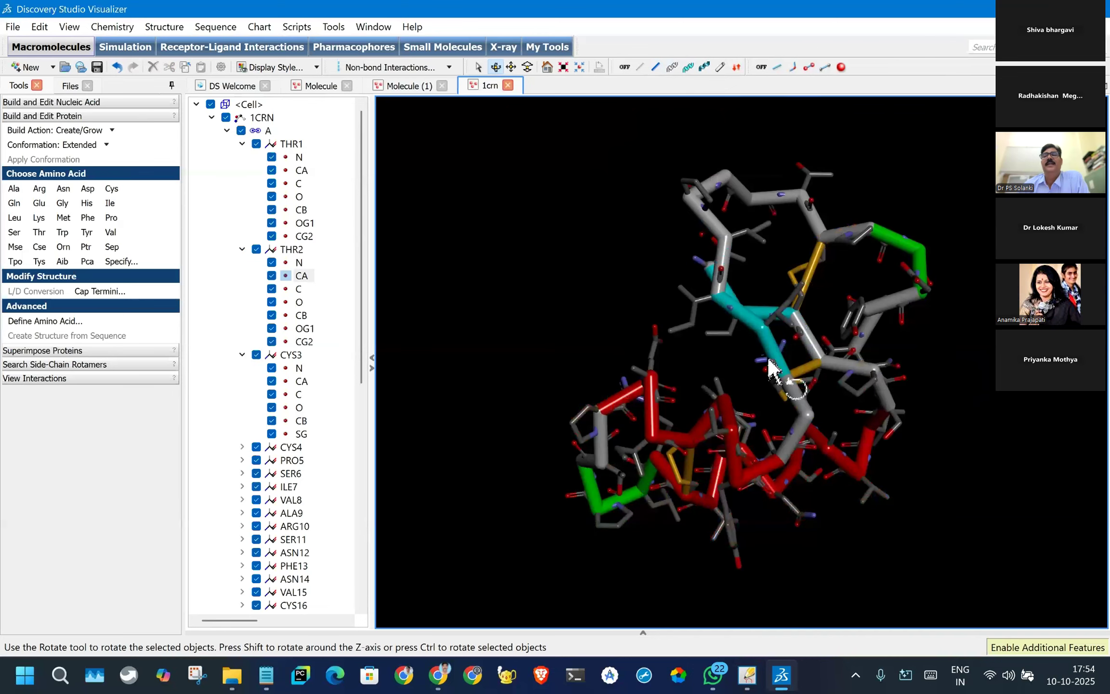
{"action": "scroll", "coordinate": [799, 301], "scroll_direction": "up", "scroll_amount": 3}
{"action": "left_click_drag", "start_coordinate": [798, 301], "coordinate": [651, 198]}
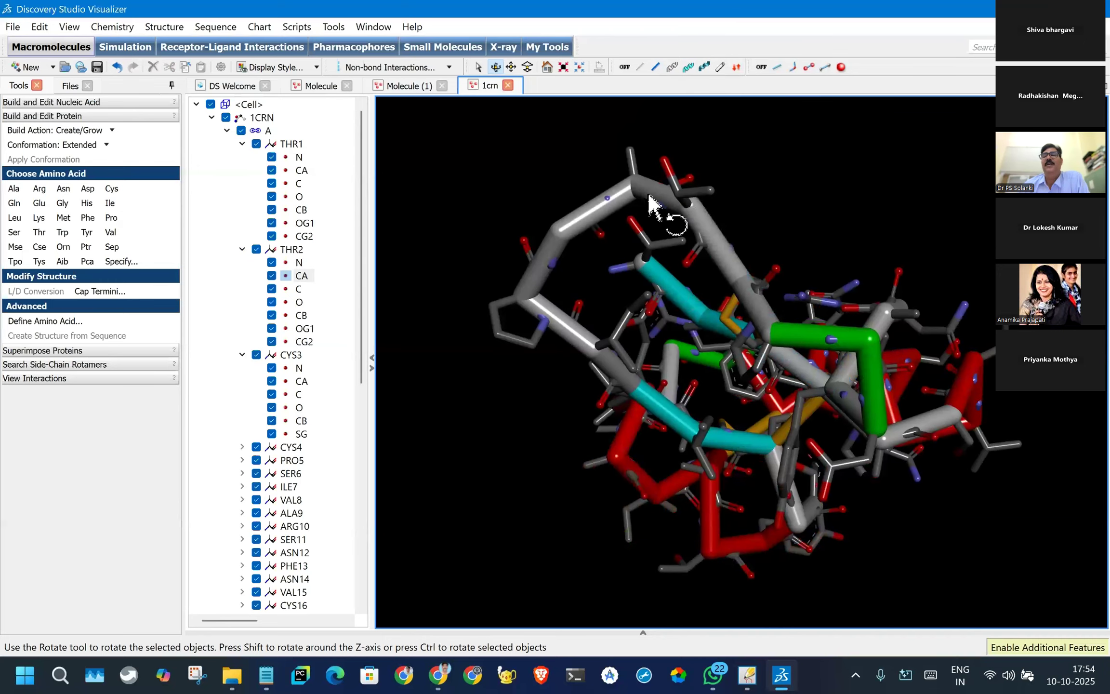
{"action": "left_click_drag", "start_coordinate": [878, 365], "coordinate": [885, 333]}
{"action": "scroll", "coordinate": [959, 257], "scroll_direction": "up", "scroll_amount": 3}
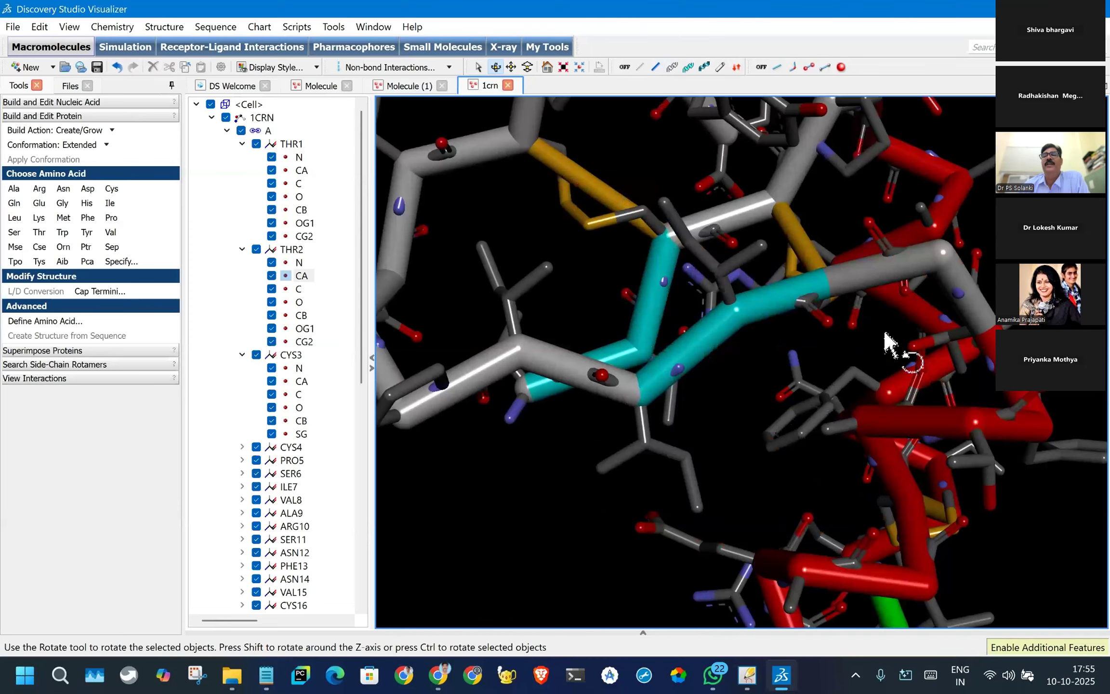
{"action": "scroll", "coordinate": [935, 359], "scroll_direction": "down", "scroll_amount": 3}
{"action": "left_click_drag", "start_coordinate": [984, 373], "coordinate": [931, 459]}
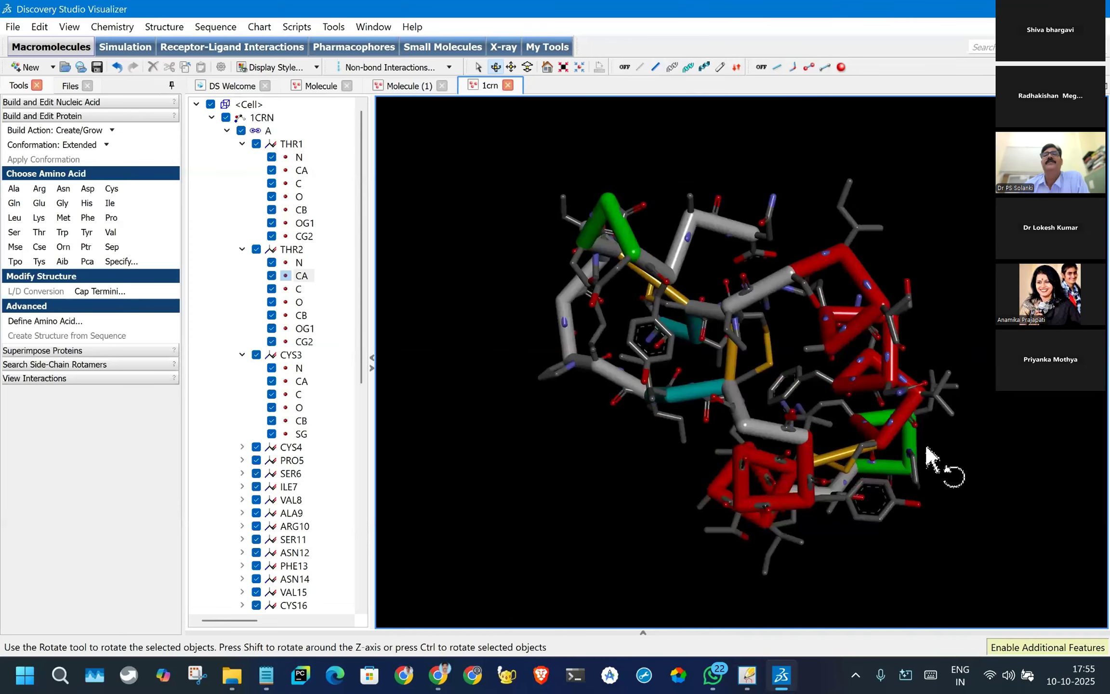
- Turn the protein backbone display off, restore it as alpha-carbon stick, and show the atoms as thin lines
{"action": "left_click", "coordinate": [626, 67]}
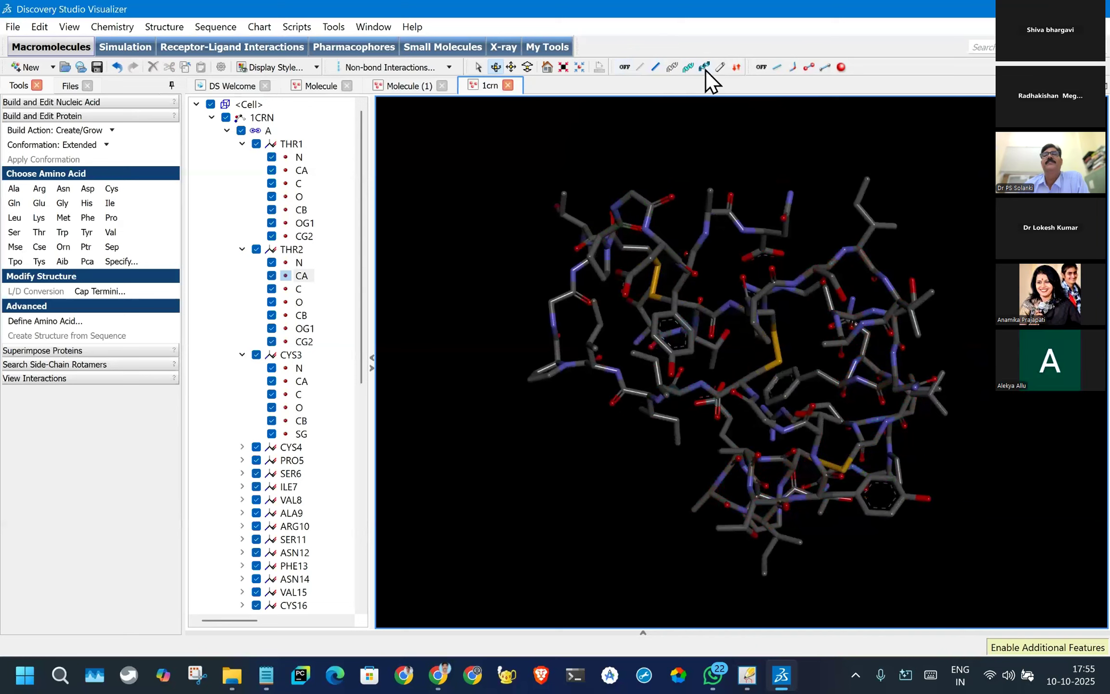
{"action": "left_click", "coordinate": [672, 67]}
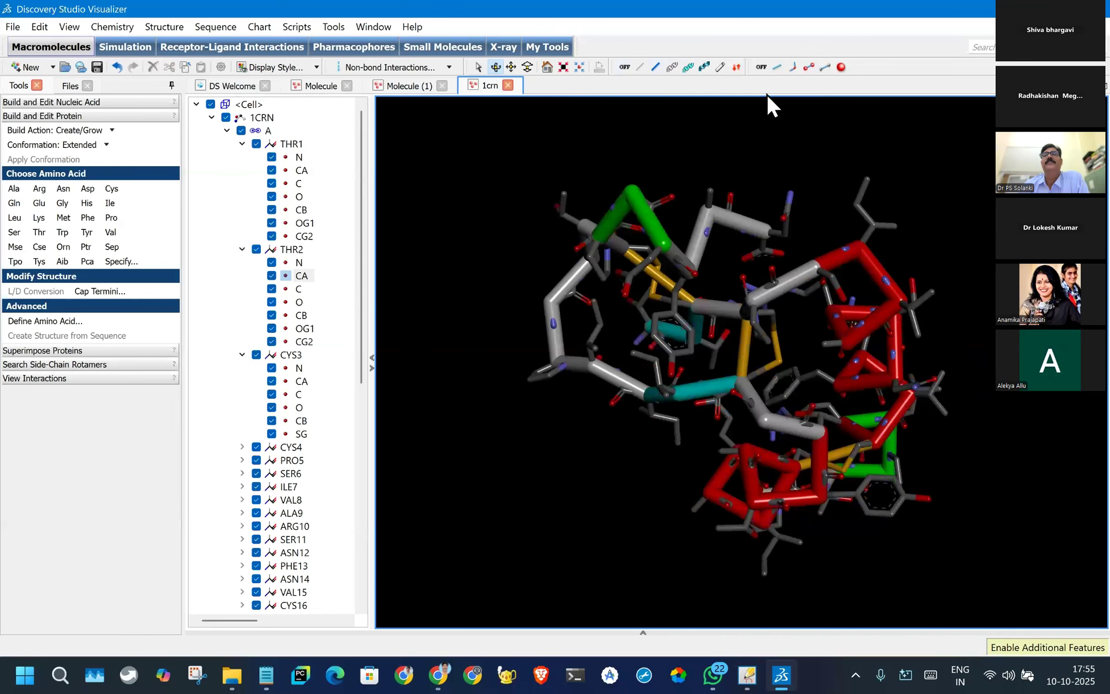
{"action": "left_click", "coordinate": [776, 67]}
{"action": "scroll", "coordinate": [822, 336], "scroll_direction": "up", "scroll_amount": 3}
{"action": "scroll", "coordinate": [817, 325], "scroll_direction": "down", "scroll_amount": 2}
{"action": "left_click_drag", "start_coordinate": [739, 400], "coordinate": [646, 386]}
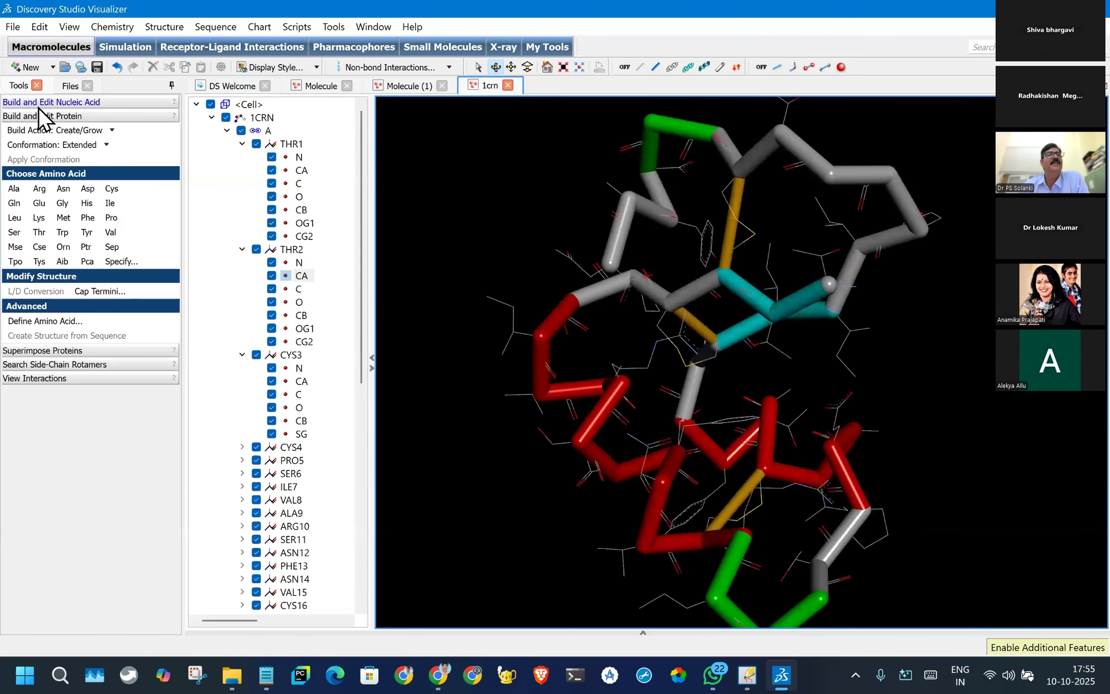
- Return from 1CRN to the ALA-ARG-ASP peptide in the Molecule (1) window
{"action": "scroll", "coordinate": [766, 372], "scroll_direction": "up", "scroll_amount": 2}
{"action": "scroll", "coordinate": [763, 371], "scroll_direction": "down", "scroll_amount": 2}
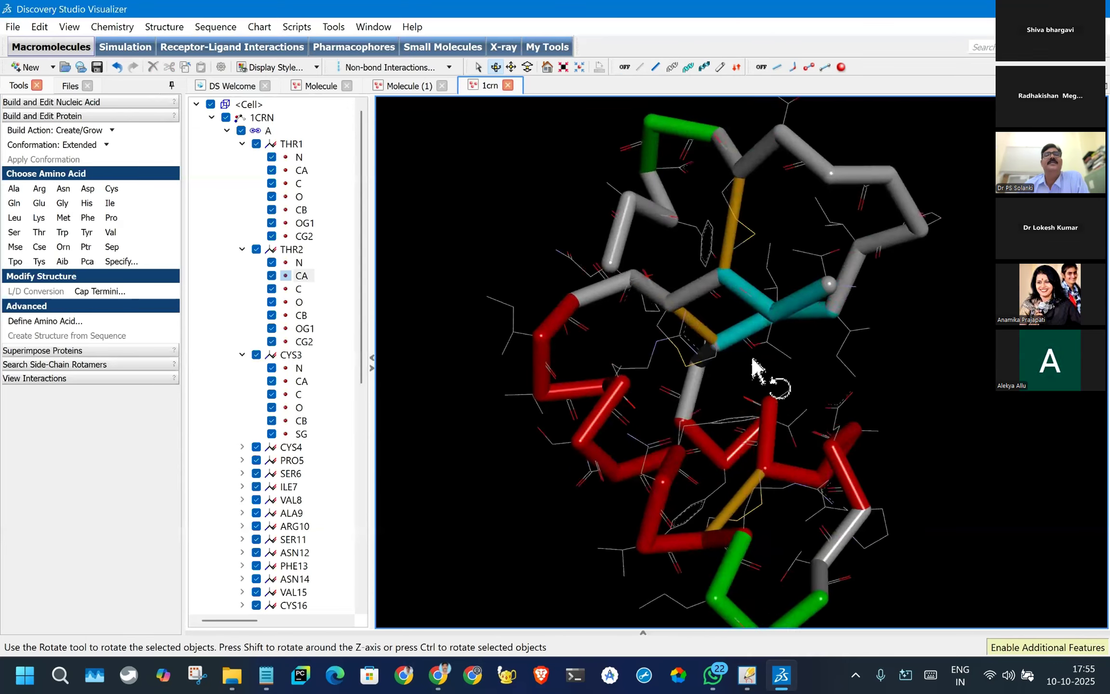
{"action": "left_click", "coordinate": [410, 86]}
{"action": "left_click_drag", "start_coordinate": [636, 187], "coordinate": [696, 228]}
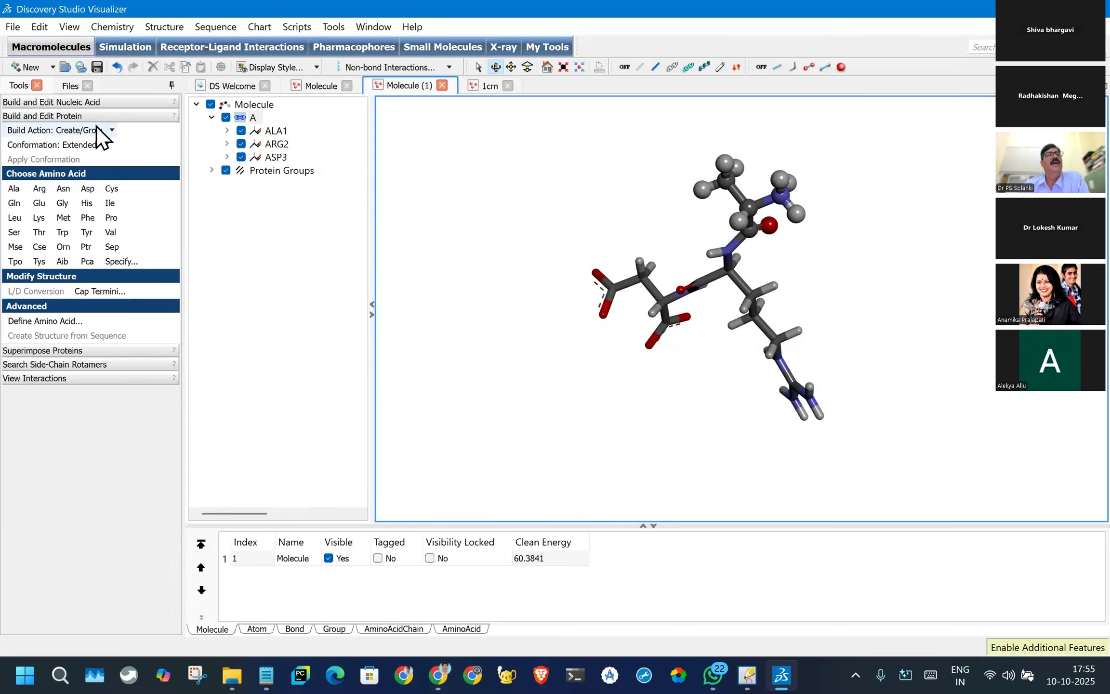
{"action": "left_click", "coordinate": [84, 131]}
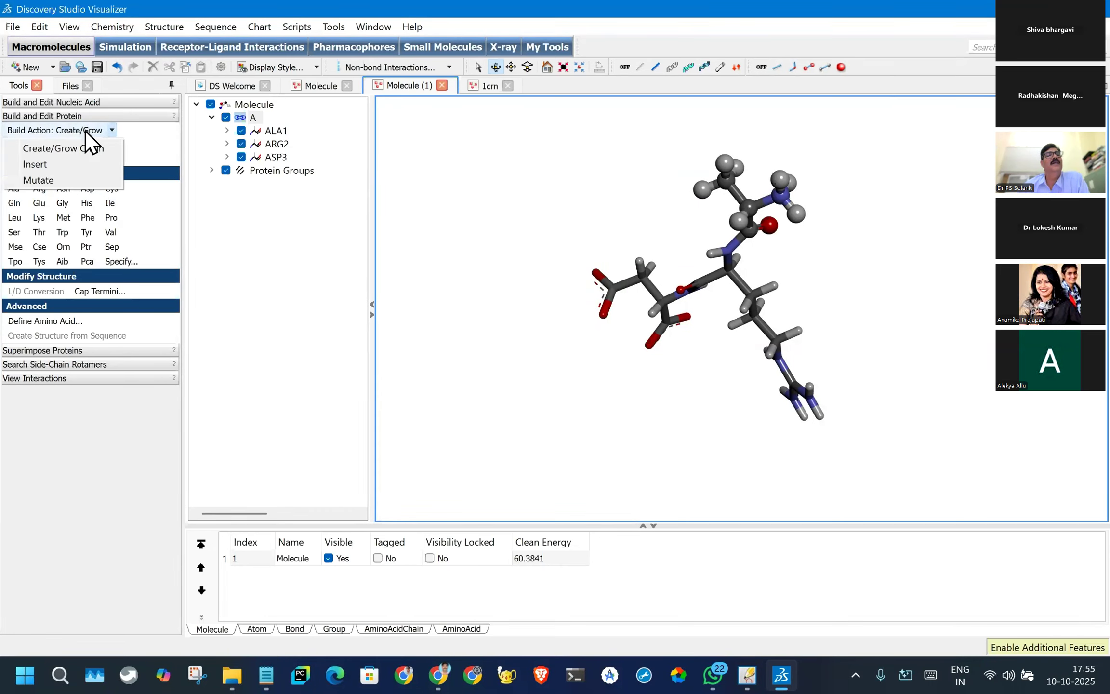
{"action": "left_click", "coordinate": [41, 165]}
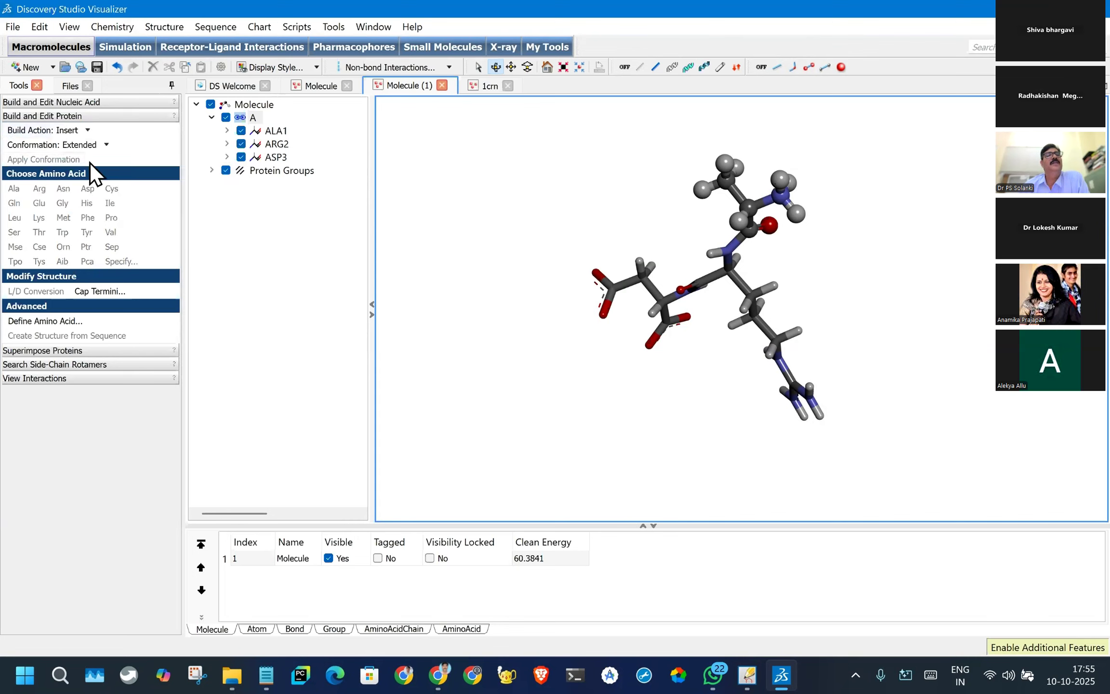
{"action": "left_click", "coordinate": [75, 133]}
{"action": "left_click", "coordinate": [55, 147]}
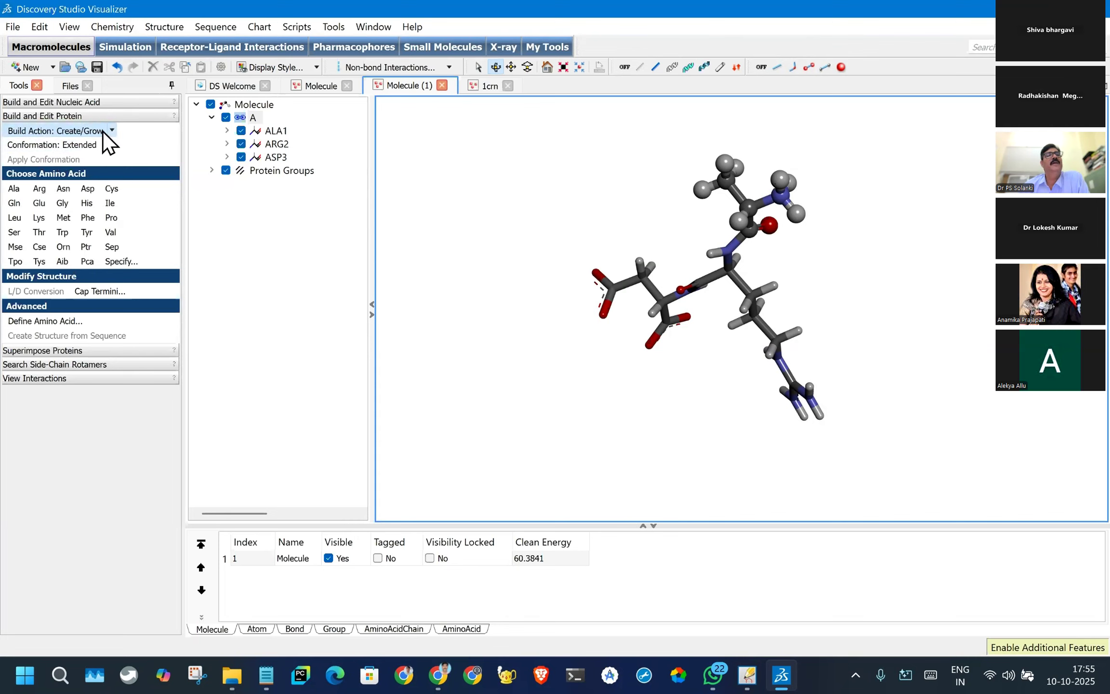
{"action": "left_click", "coordinate": [103, 132]}
{"action": "left_click", "coordinate": [101, 129]}
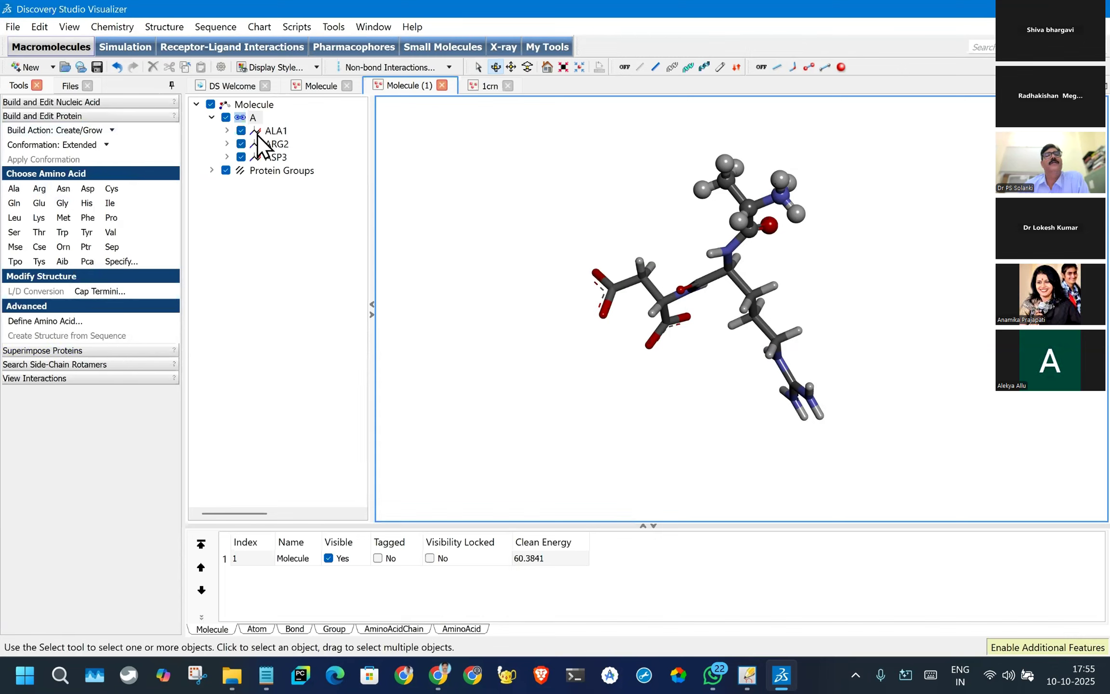
{"action": "left_click", "coordinate": [275, 205]}
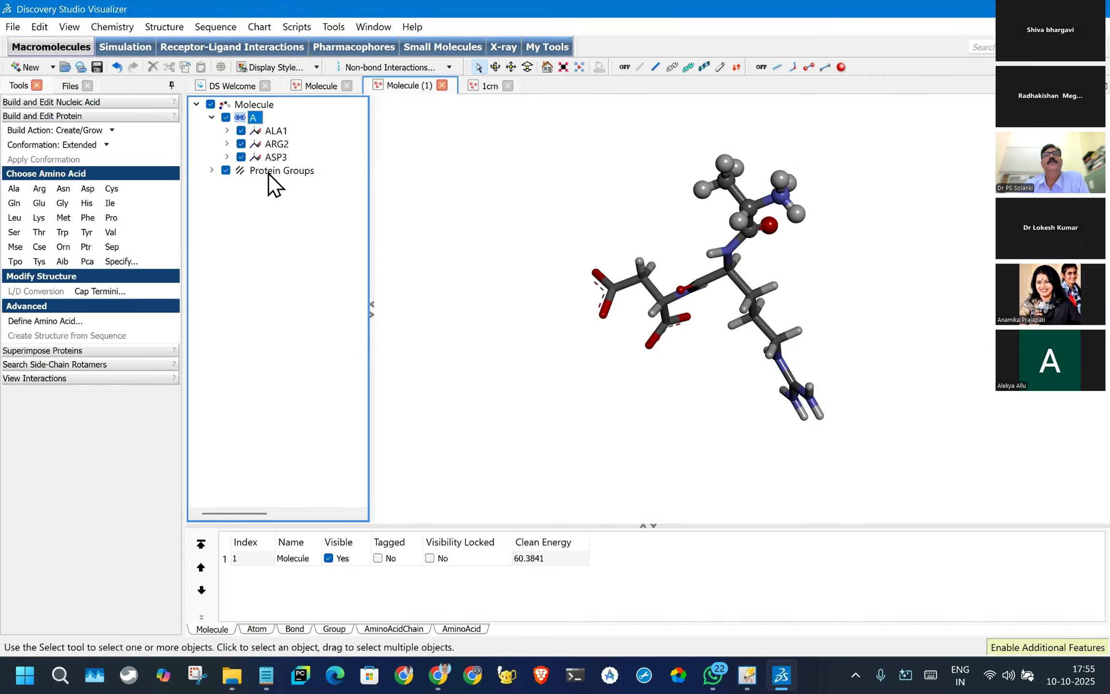
{"action": "left_click", "coordinate": [448, 170]}
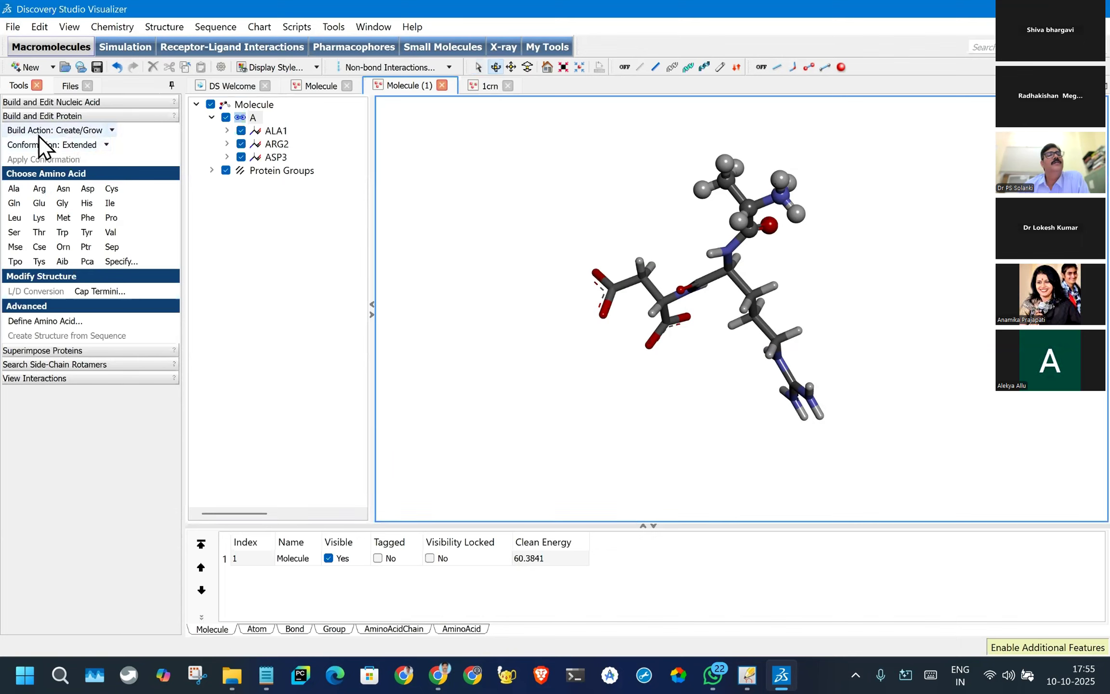
{"action": "left_click", "coordinate": [16, 117]}
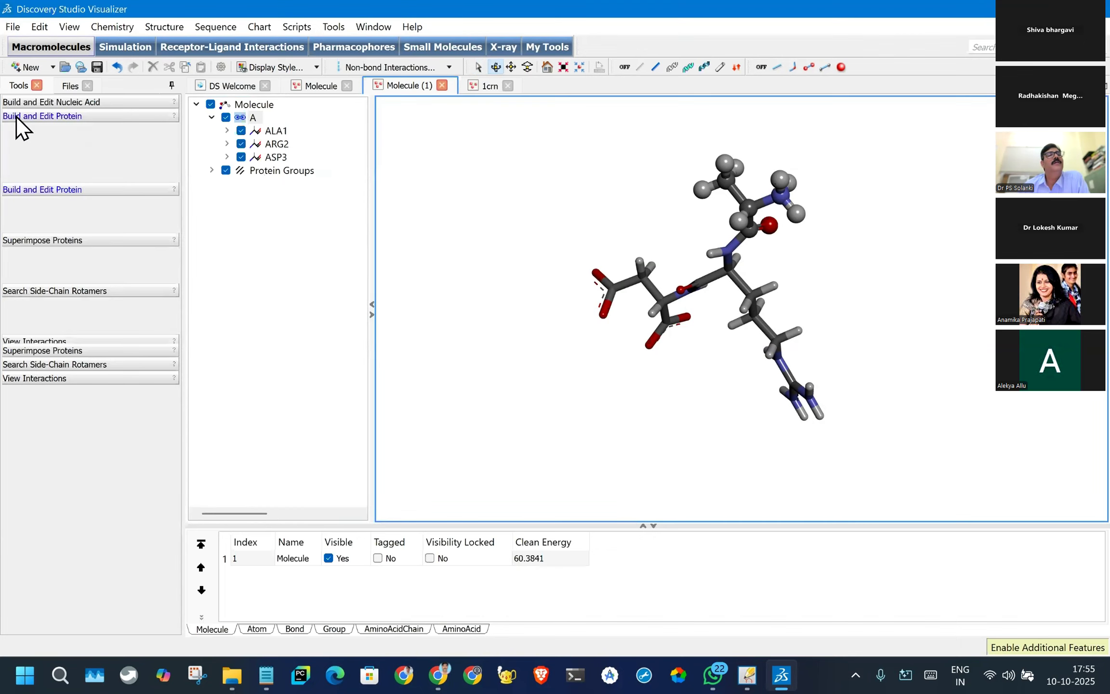
{"action": "left_click", "coordinate": [32, 116]}
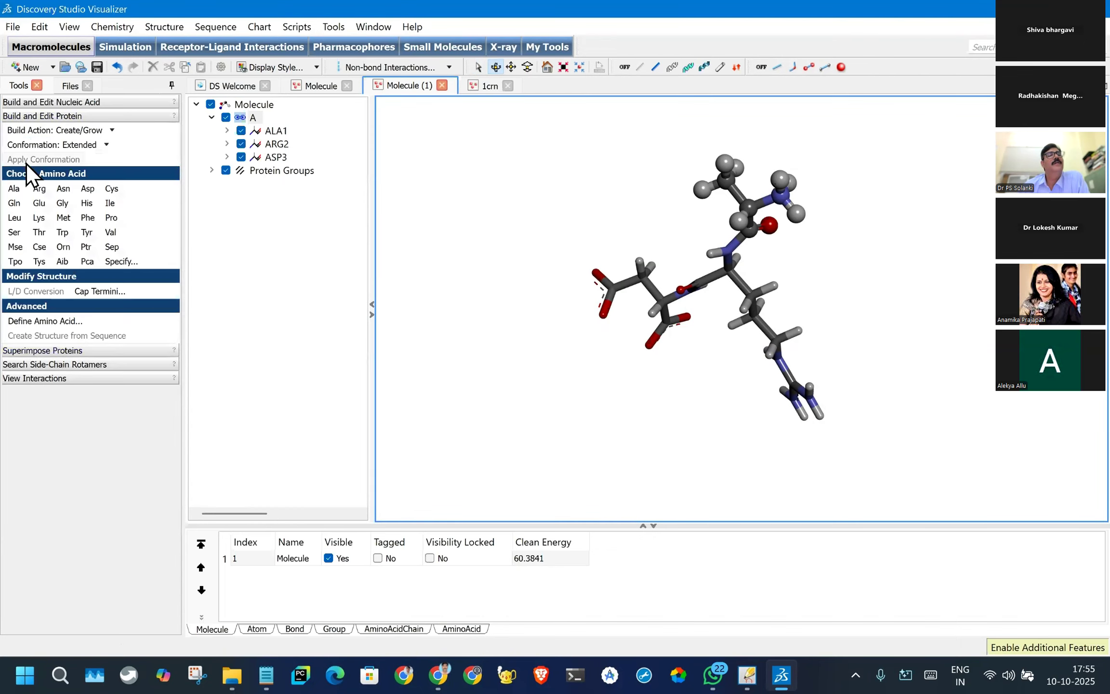
- Set the protein build action to Create/Grow Chain and the conformation to Right-hand Alpha Helix
{"action": "left_click", "coordinate": [80, 136]}
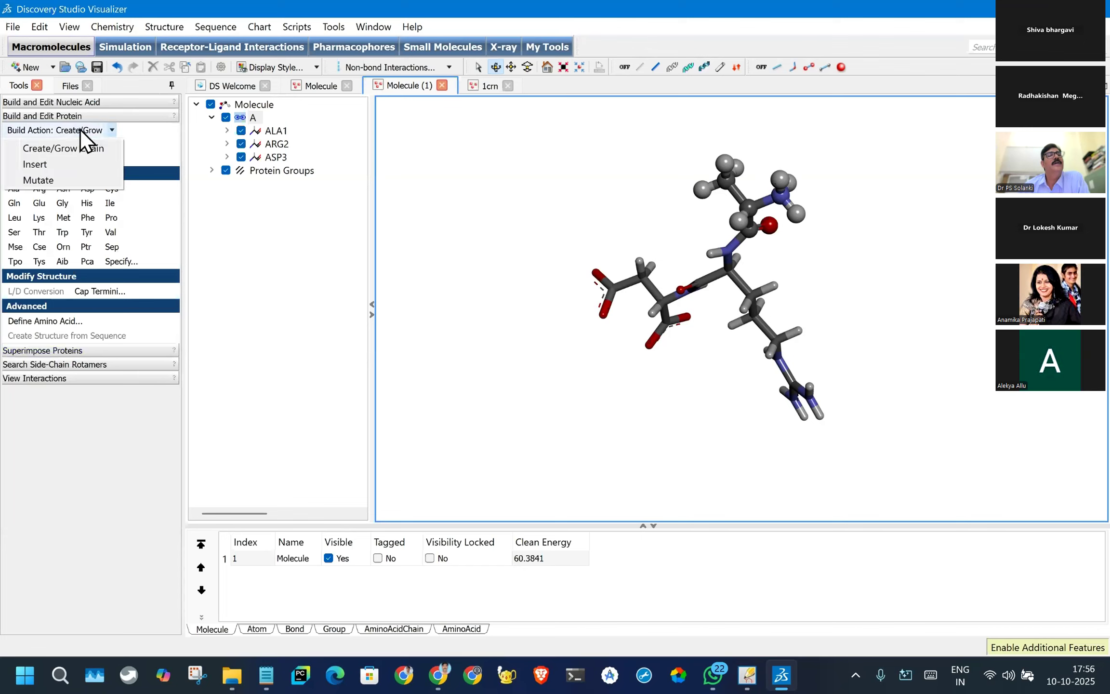
{"action": "left_click", "coordinate": [60, 148]}
{"action": "left_click", "coordinate": [75, 145]}
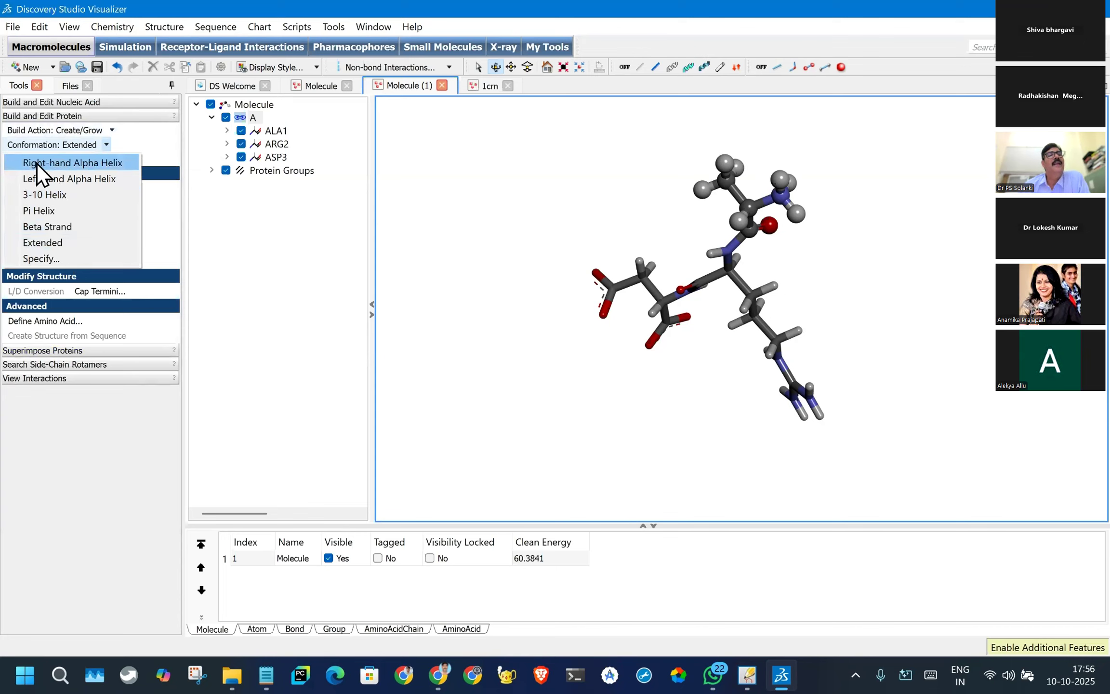
{"action": "left_click", "coordinate": [72, 166]}
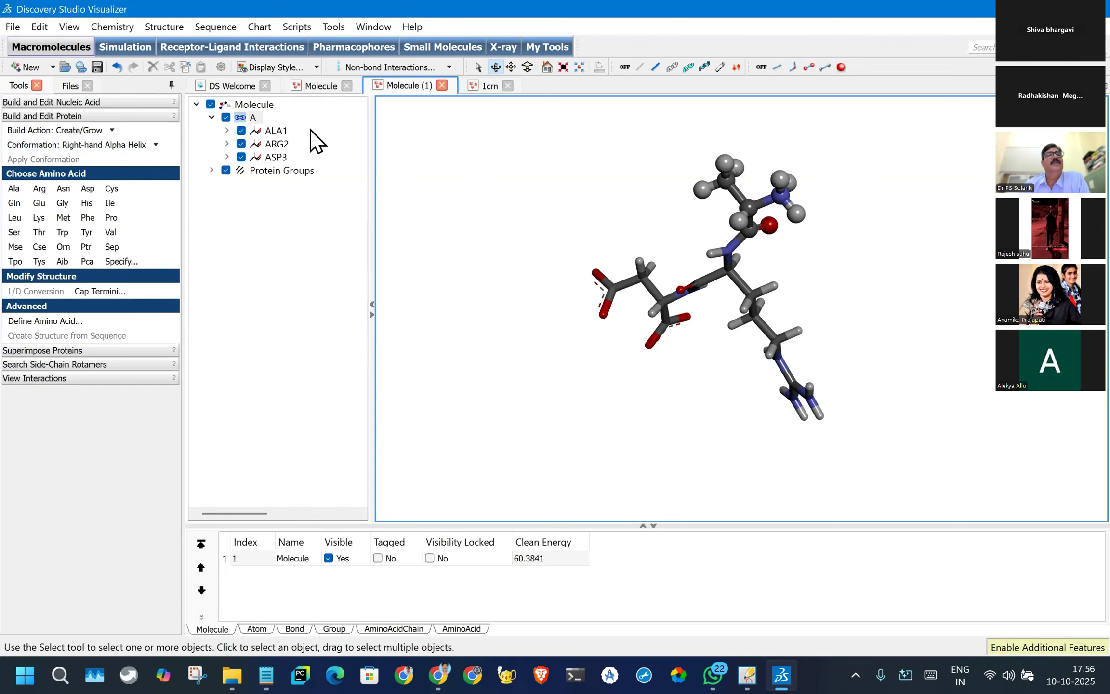
- Select the entire ALA-ARG-ASP peptide and delete it
{"action": "left_click", "coordinate": [478, 67]}
{"action": "mouse_move", "coordinate": [677, 173]}
{"action": "left_mouse_down"}
{"action": "mouse_move", "coordinate": [993, 361]}
{"action": "mouse_move", "coordinate": [658, 140]}
{"action": "left_mouse_up"}
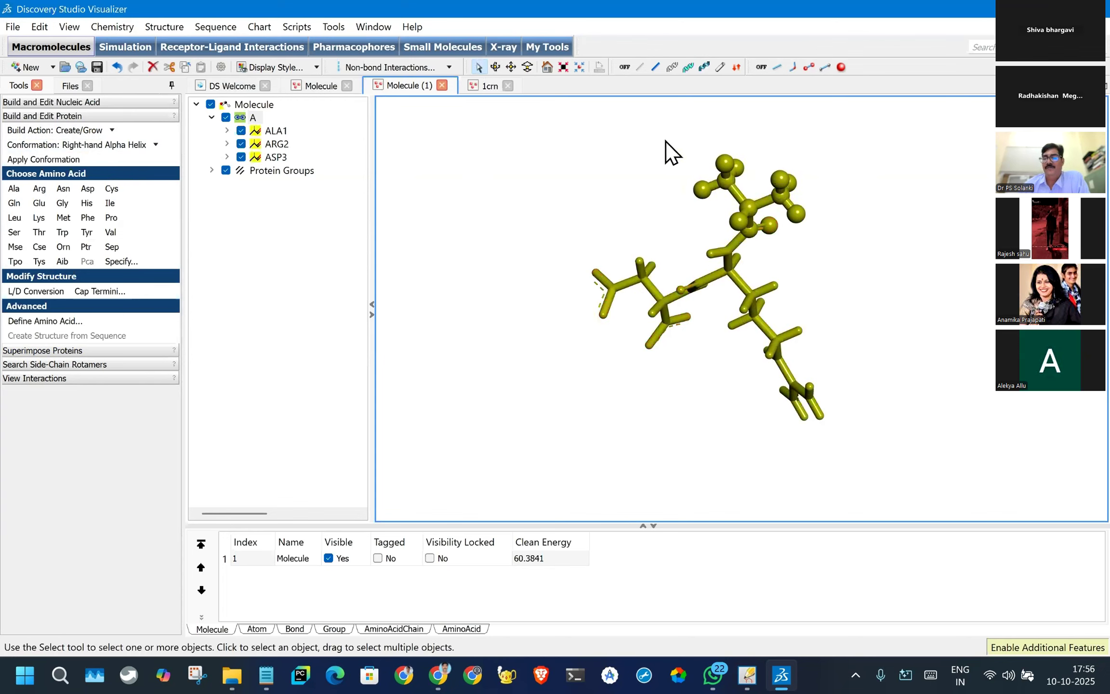
{"action": "left_click", "coordinate": [153, 67]}
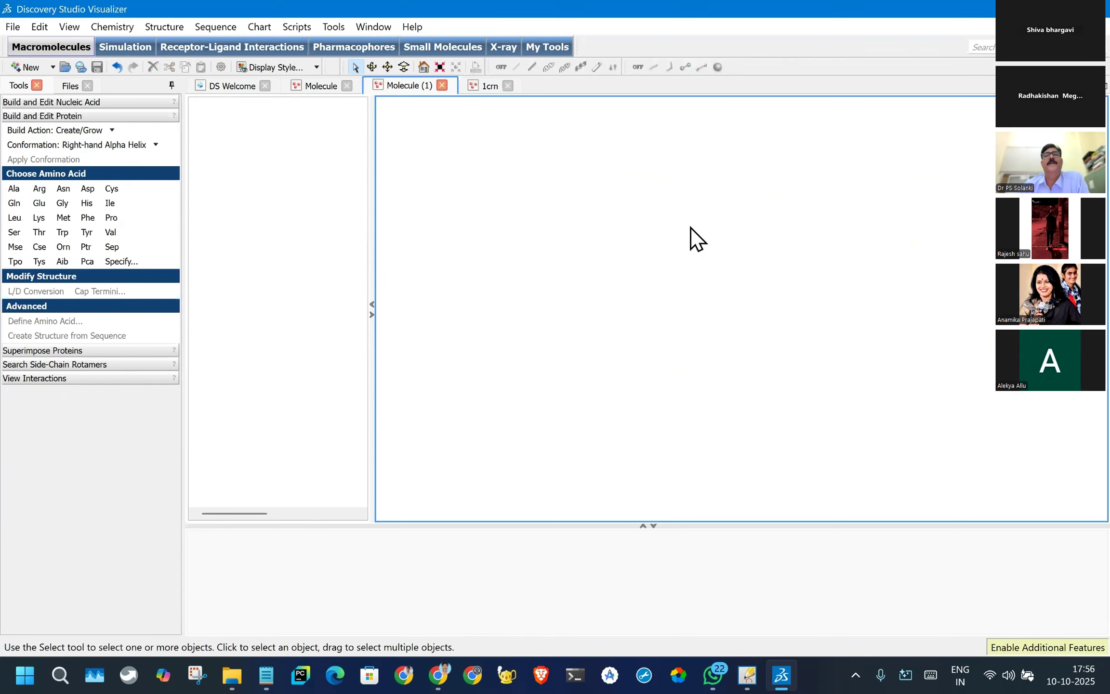
- Change the empty Molecule (1) view's background color to black (#000000) in its display style
{"action": "right_click", "coordinate": [624, 202]}
{"action": "left_click", "coordinate": [665, 273]}
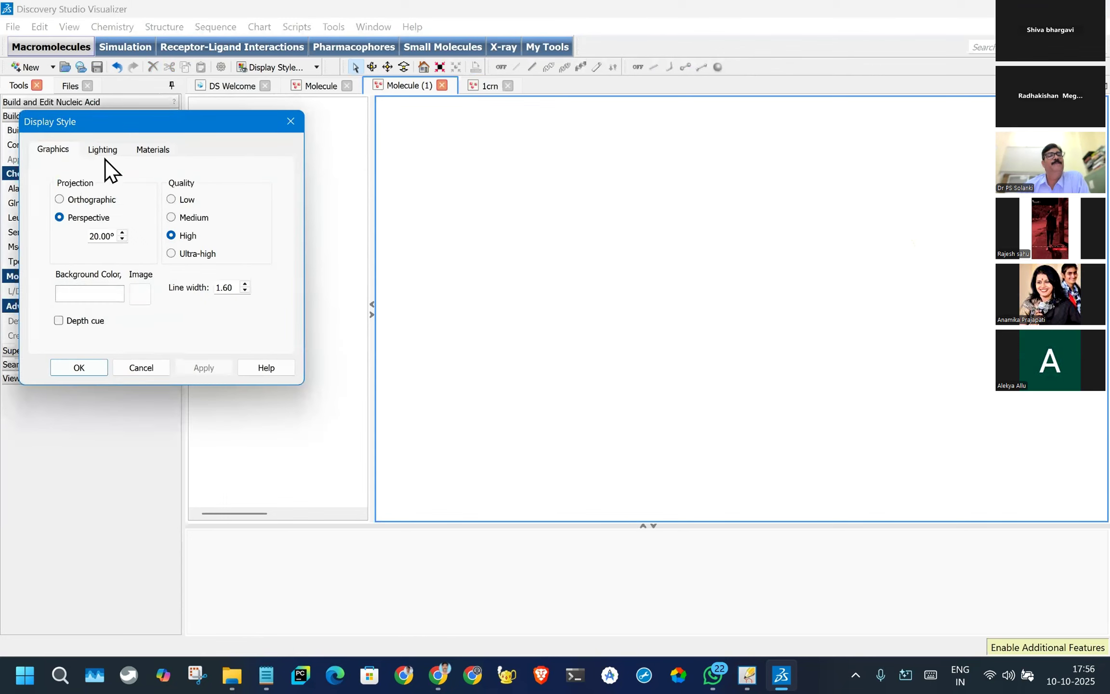
{"action": "left_click", "coordinate": [96, 294]}
{"action": "left_click", "coordinate": [14, 153]}
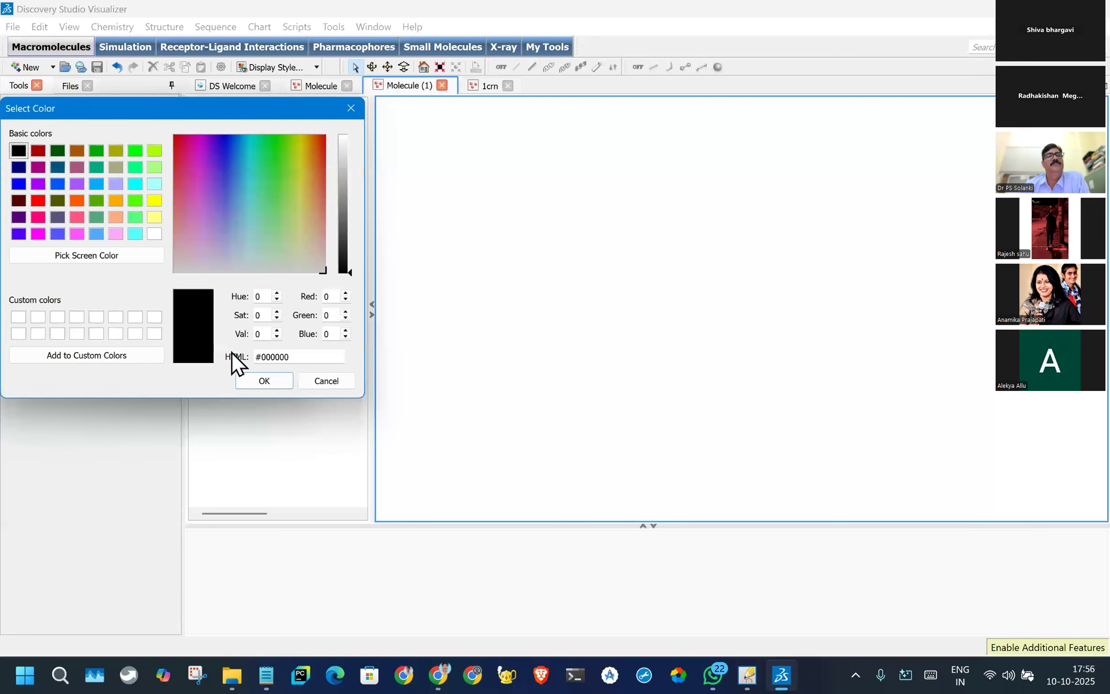
{"action": "left_click", "coordinate": [262, 381]}
{"action": "left_click", "coordinate": [213, 374]}
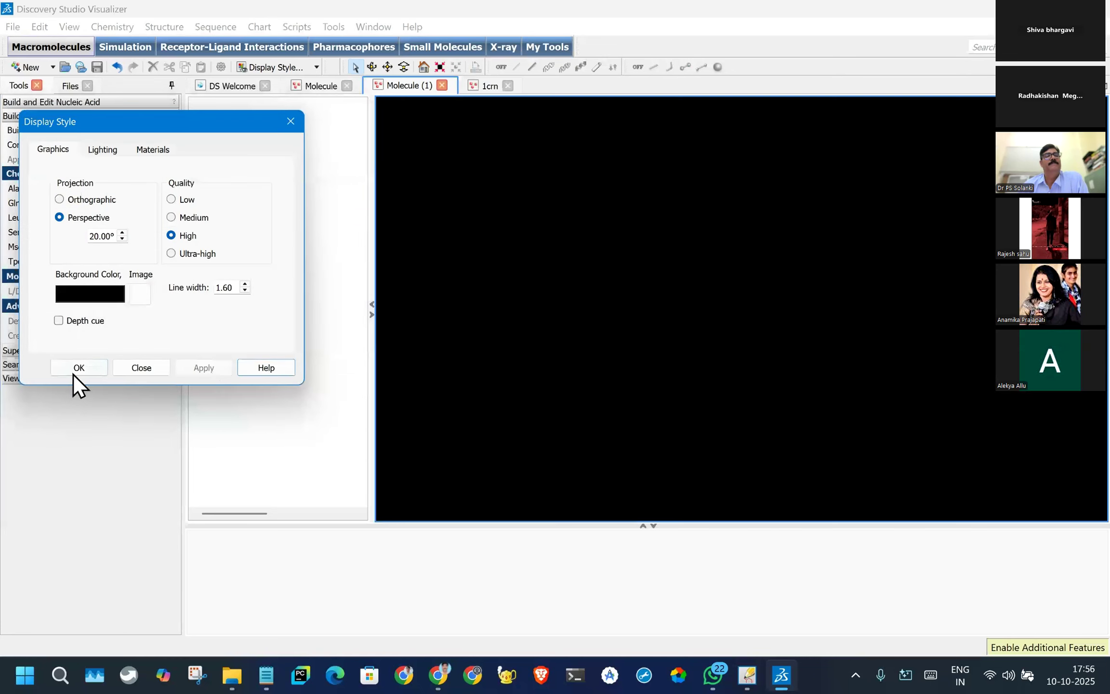
{"action": "left_click", "coordinate": [69, 372]}
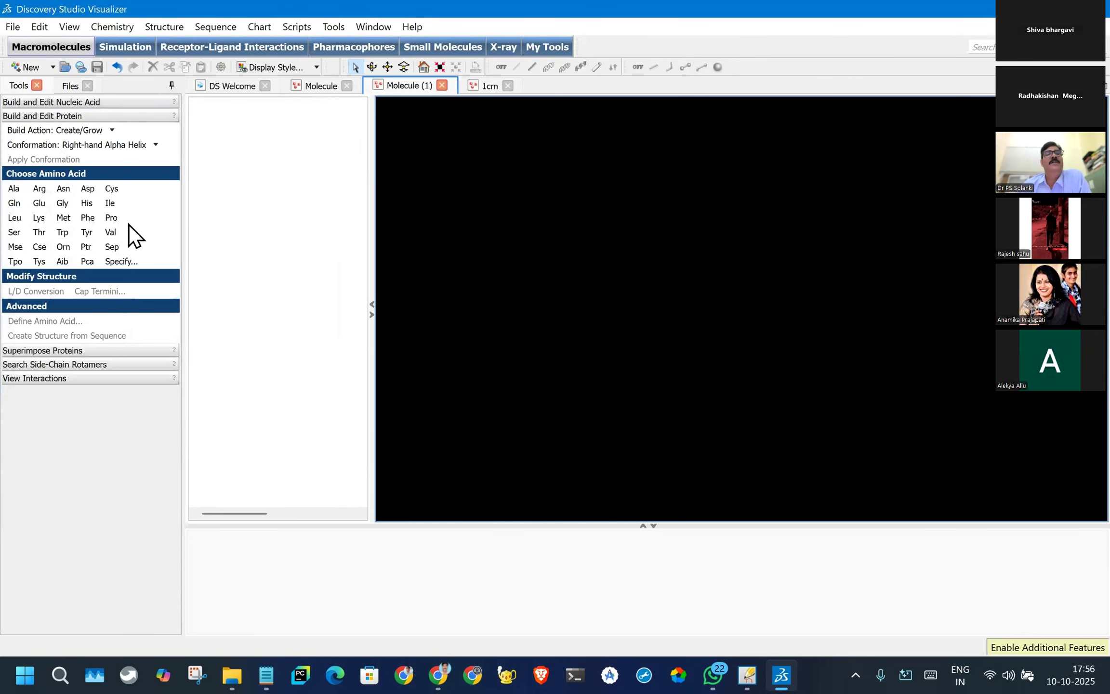
{"action": "left_click", "coordinate": [226, 84]}
{"action": "left_click", "coordinate": [317, 83]}
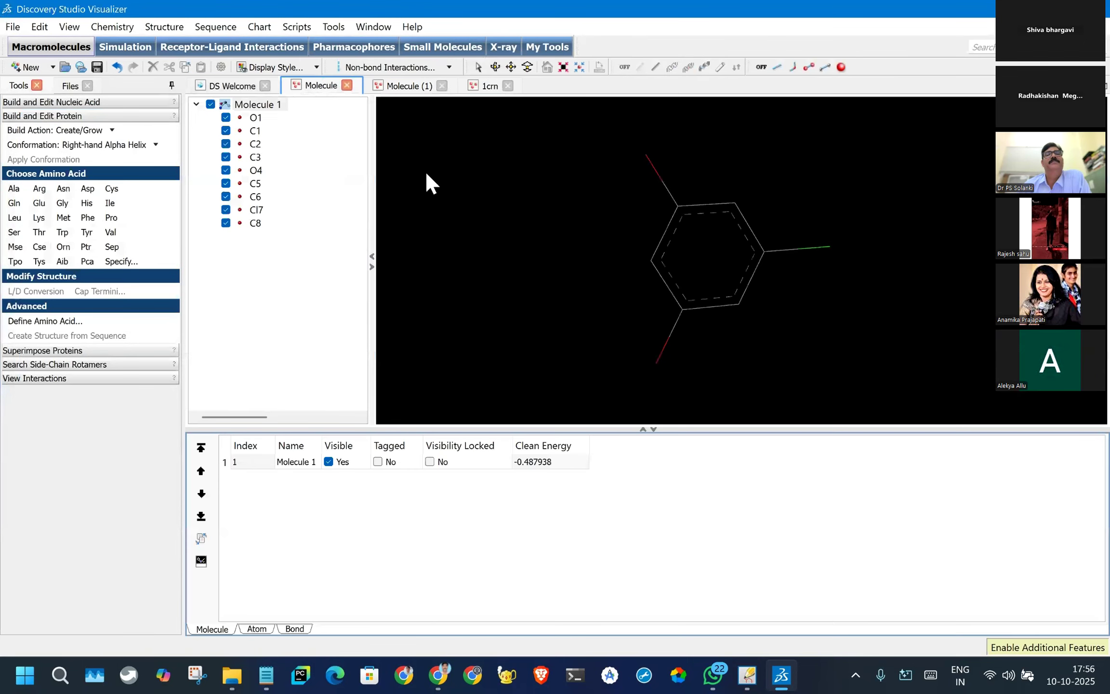
{"action": "left_click", "coordinate": [392, 88]}
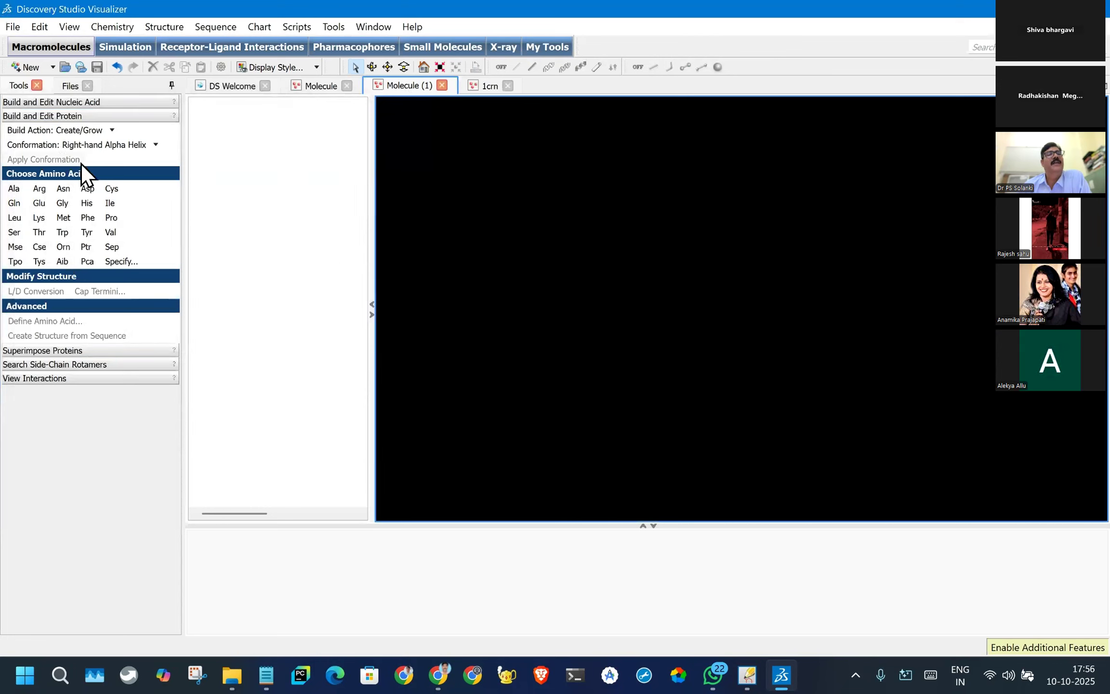
- Create a peptide chain from the specified one-letter amino acid sequence MAEEKAIP, using the Create/Grow Chain action
{"action": "left_click", "coordinate": [74, 129]}
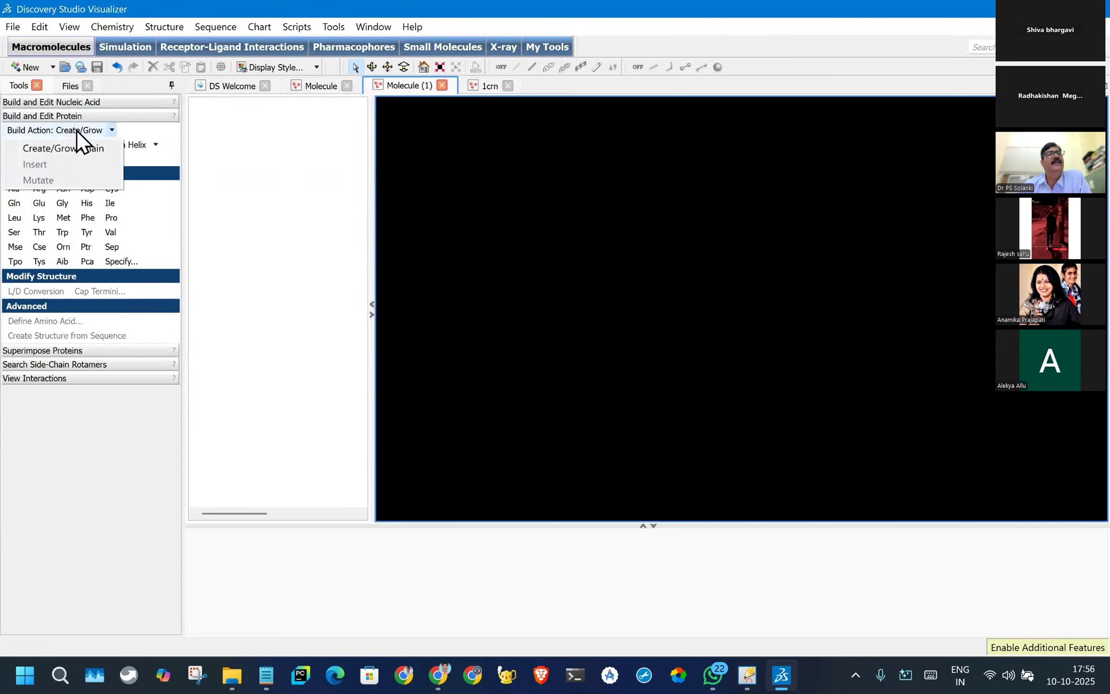
{"action": "left_click", "coordinate": [55, 148]}
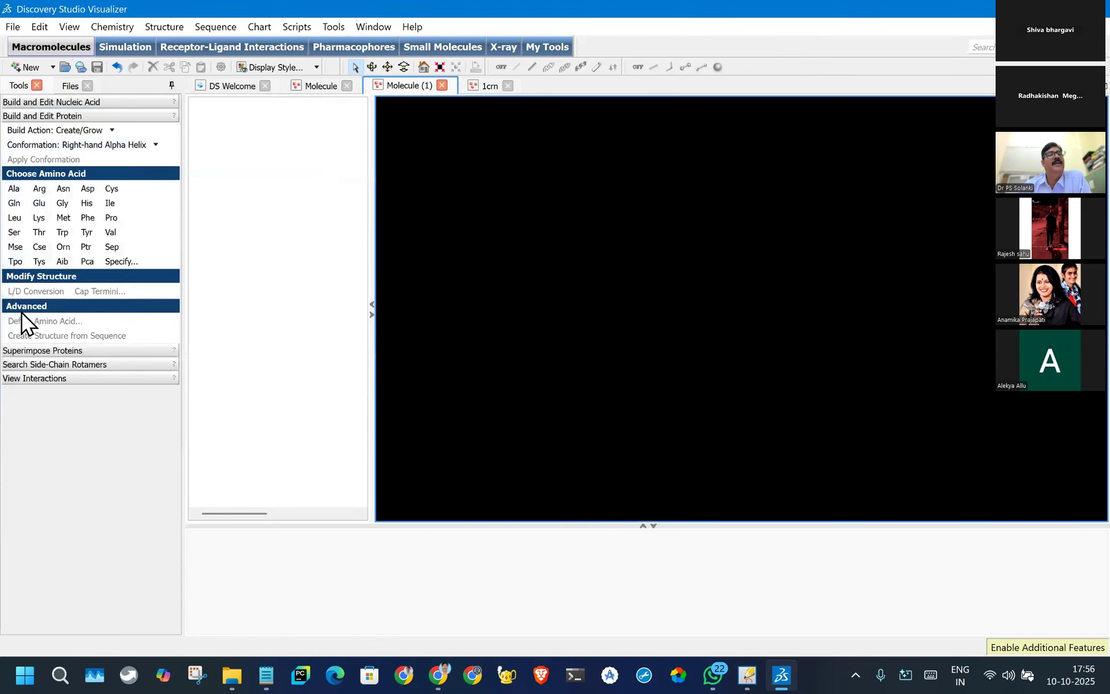
{"action": "left_click", "coordinate": [118, 262]}
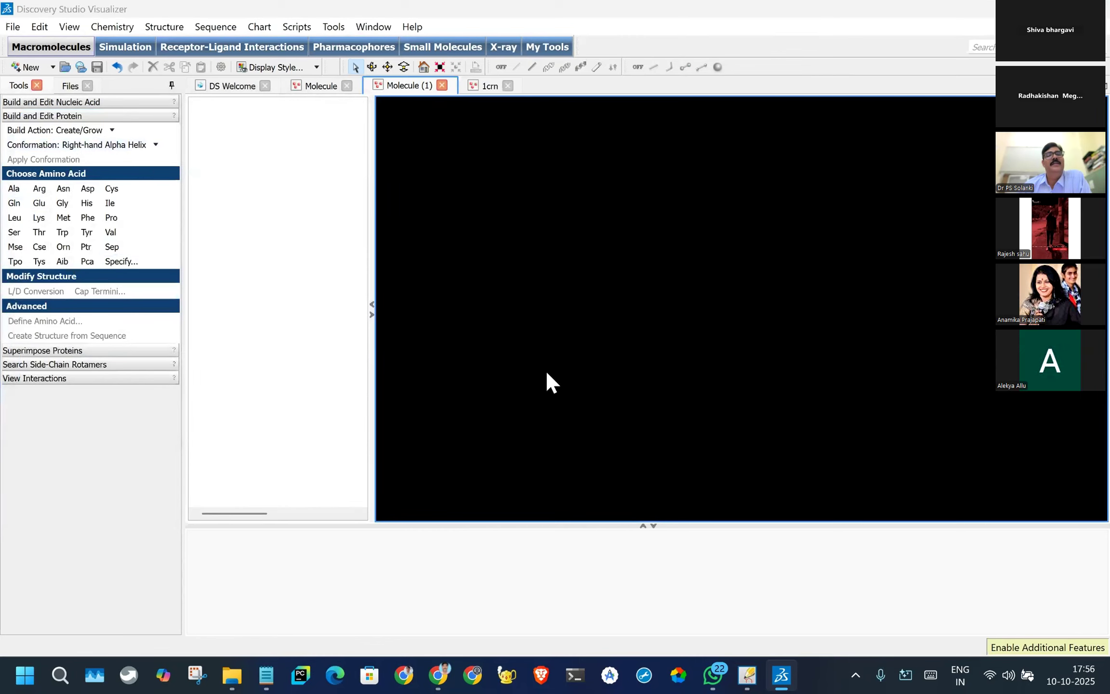
{"action": "left_click", "coordinate": [525, 339]}
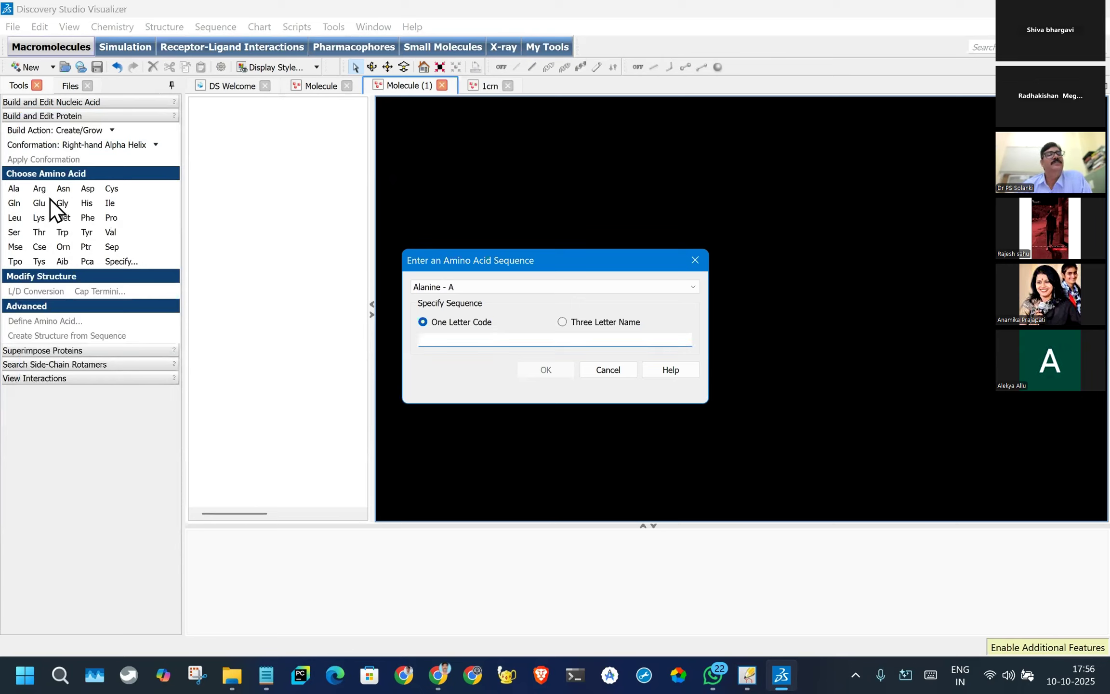
{"action": "left_click", "coordinate": [464, 339]}
{"action": "left_click", "coordinate": [564, 322]}
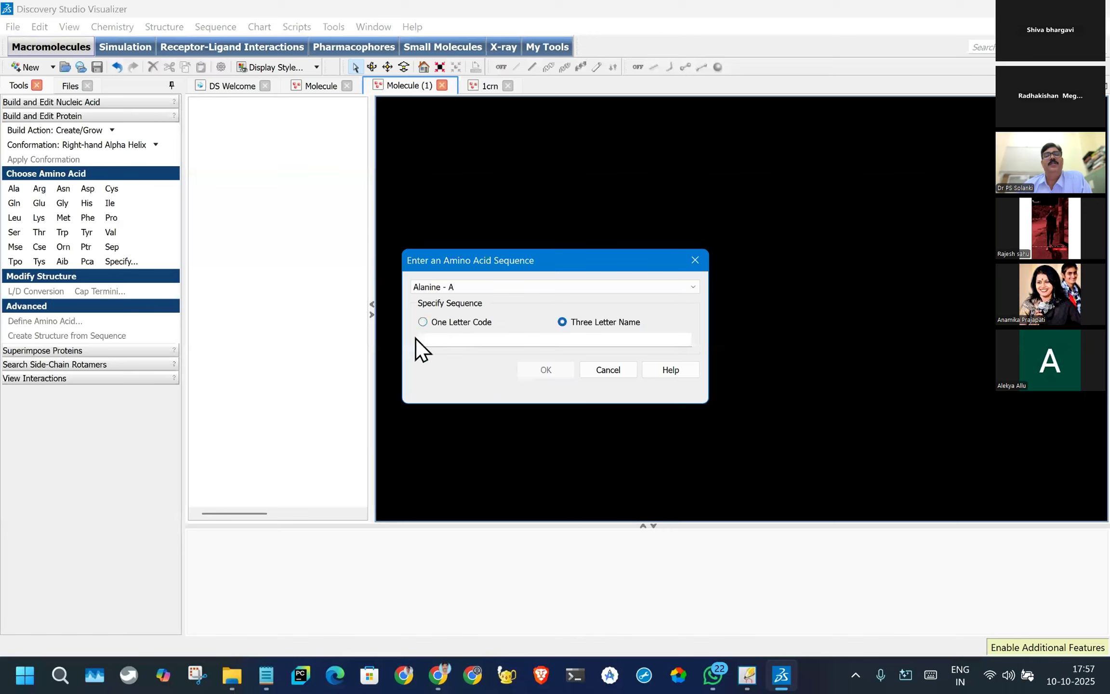
{"action": "left_click", "coordinate": [453, 338]}
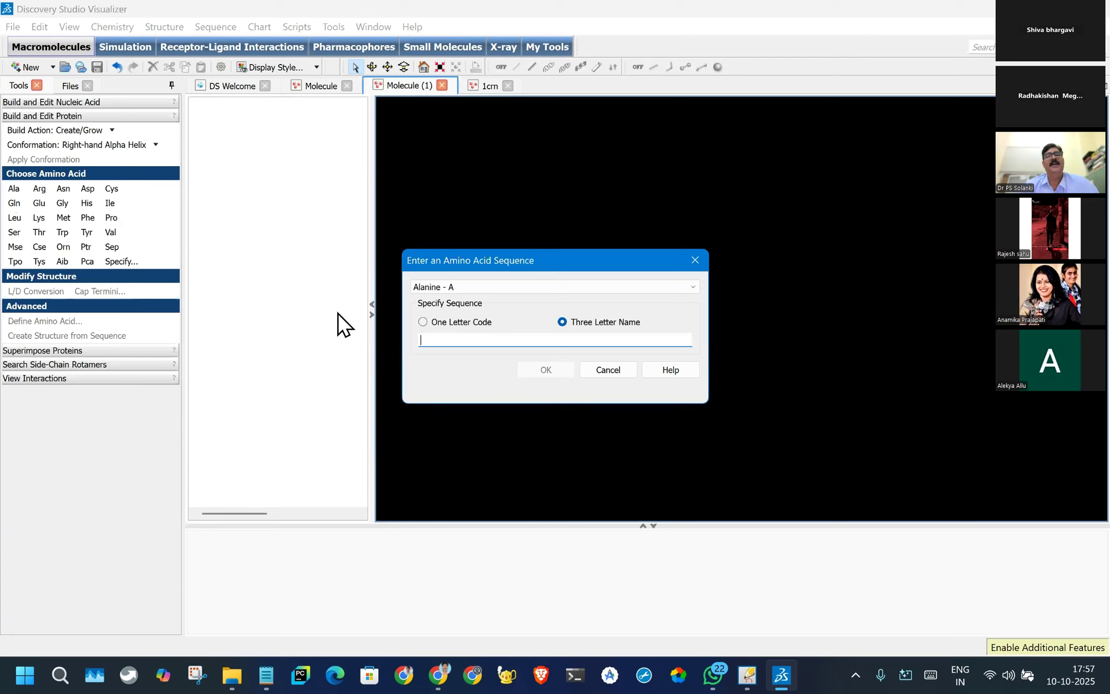
{"action": "left_click", "coordinate": [422, 321]}
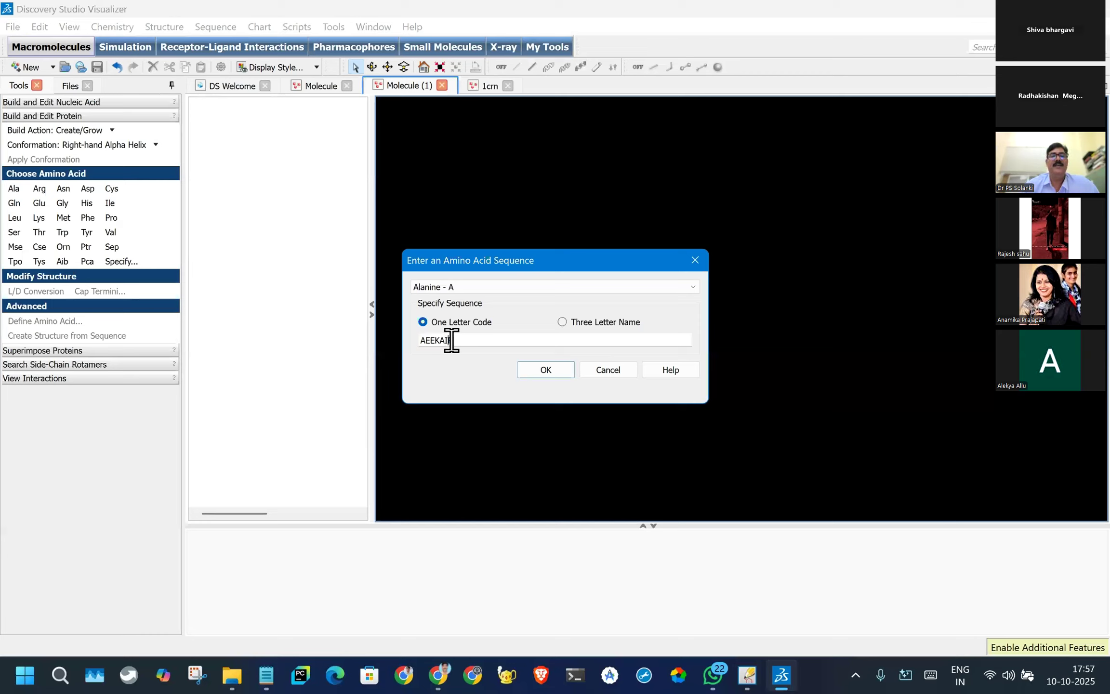
{"action": "type", "text": "M"}
{"action": "left_click", "coordinate": [476, 341]}
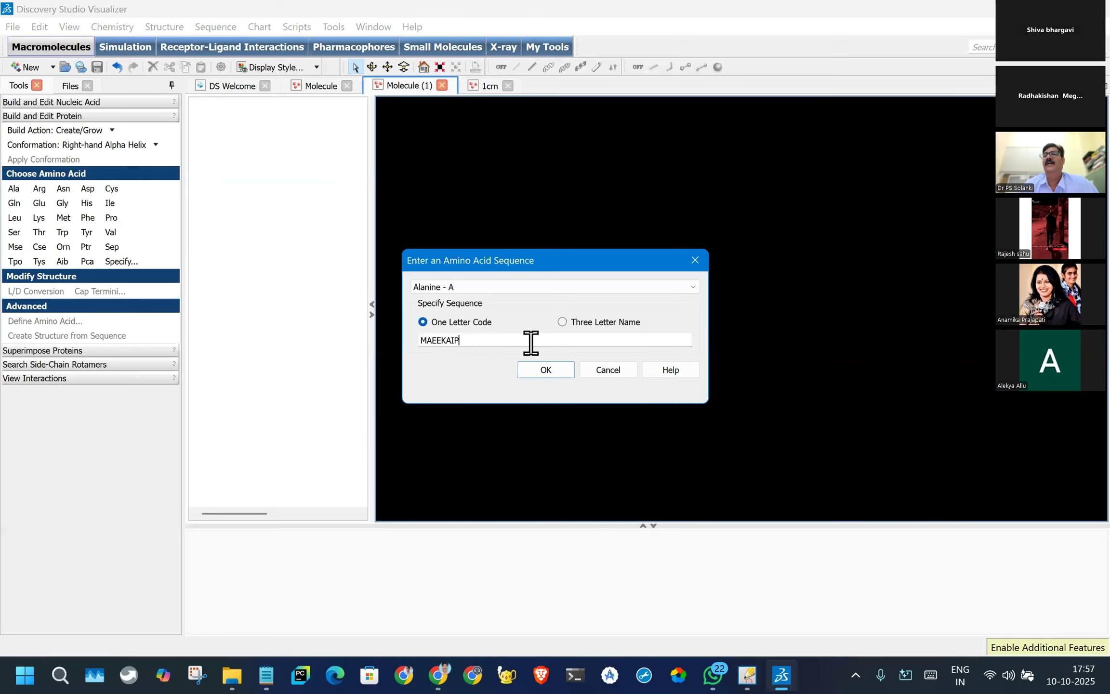
{"action": "left_click", "coordinate": [553, 371]}
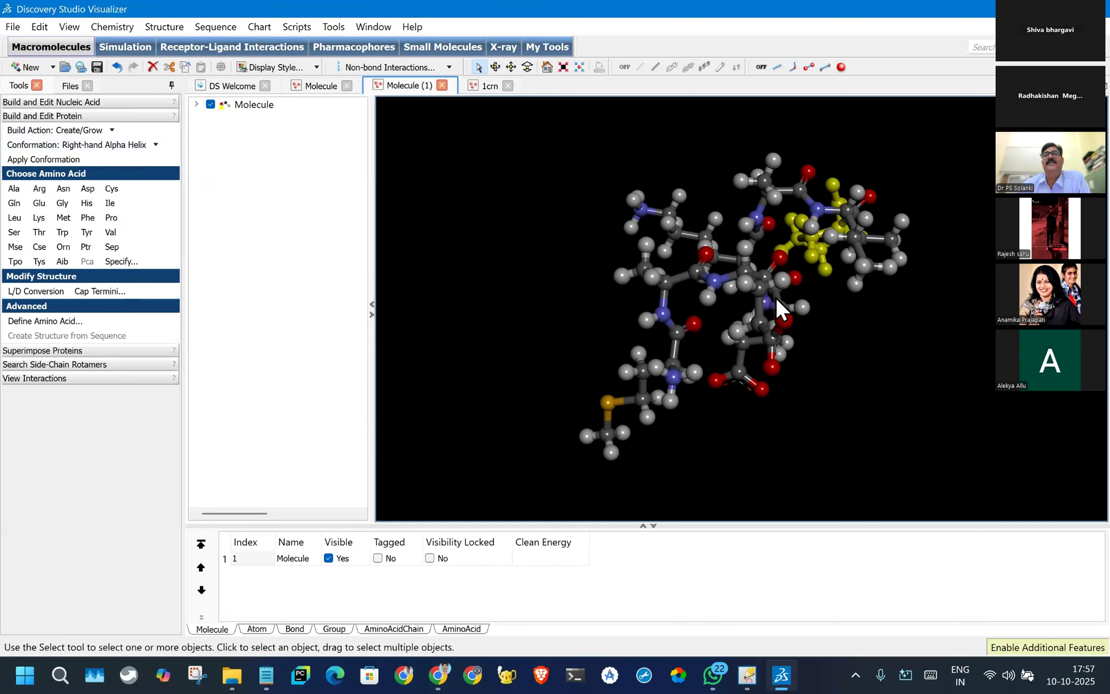
- Select the whole new peptide and run Clean Geometry on it
{"action": "left_click_drag", "start_coordinate": [545, 109], "coordinate": [723, 472]}
{"action": "left_click", "coordinate": [248, 105]}
{"action": "left_click", "coordinate": [162, 29]}
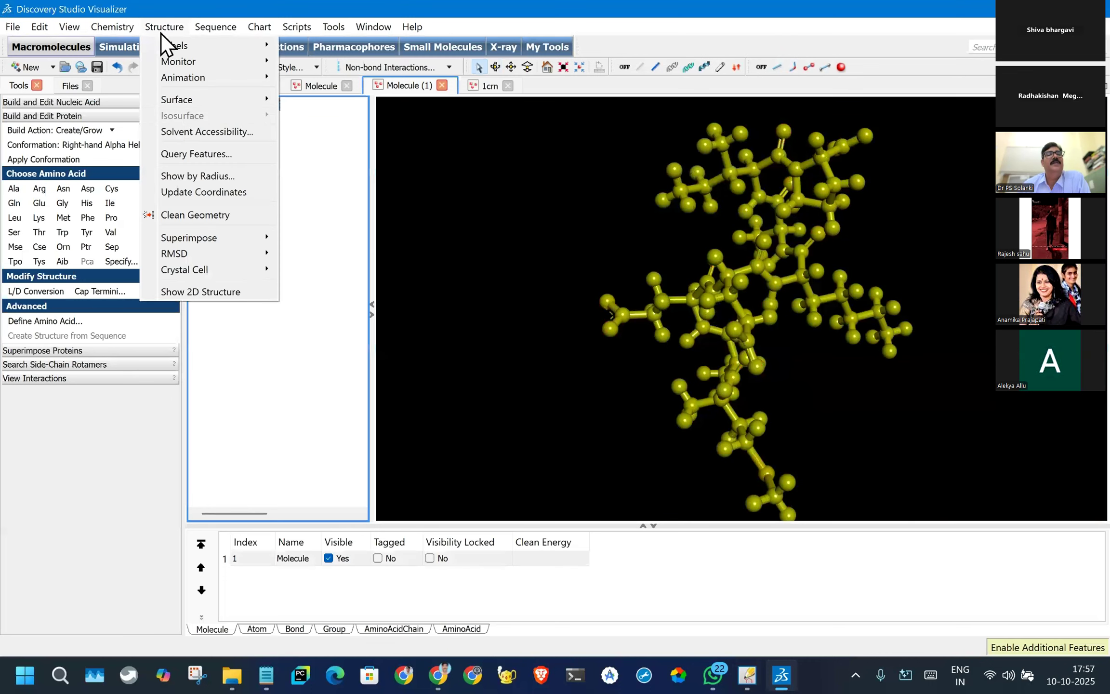
{"action": "left_click", "coordinate": [189, 215]}
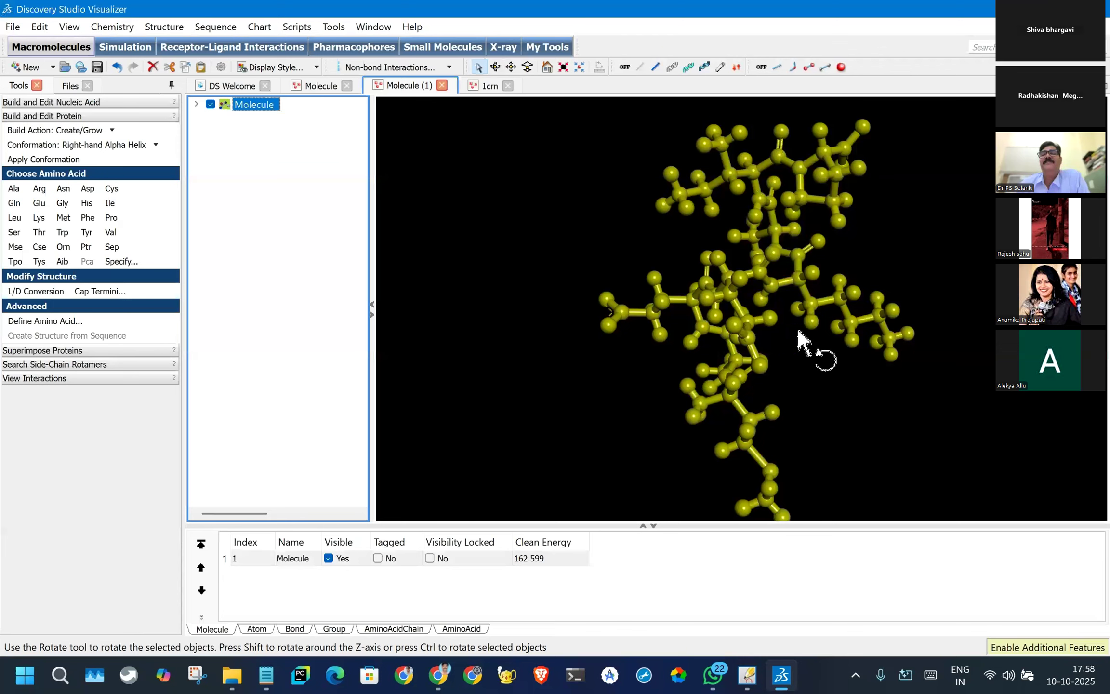
- Clear the selection, display the peptide's backbone as alpha-carbon stick, and inspect the helix from different angles
{"action": "mouse_move", "coordinate": [795, 389]}
{"action": "left_mouse_down"}
{"action": "mouse_move", "coordinate": [872, 280]}
{"action": "mouse_move", "coordinate": [871, 264]}
{"action": "mouse_move", "coordinate": [840, 307]}
{"action": "mouse_move", "coordinate": [639, 354]}
{"action": "mouse_move", "coordinate": [663, 381]}
{"action": "mouse_move", "coordinate": [854, 421]}
{"action": "mouse_move", "coordinate": [759, 384]}
{"action": "mouse_move", "coordinate": [897, 256]}
{"action": "mouse_move", "coordinate": [902, 384]}
{"action": "mouse_move", "coordinate": [773, 396]}
{"action": "mouse_move", "coordinate": [782, 405]}
{"action": "left_mouse_up"}
{"action": "scroll", "coordinate": [779, 393], "scroll_direction": "up", "scroll_amount": 3}
{"action": "scroll", "coordinate": [775, 369], "scroll_direction": "down", "scroll_amount": 6}
{"action": "left_click", "coordinate": [847, 376]}
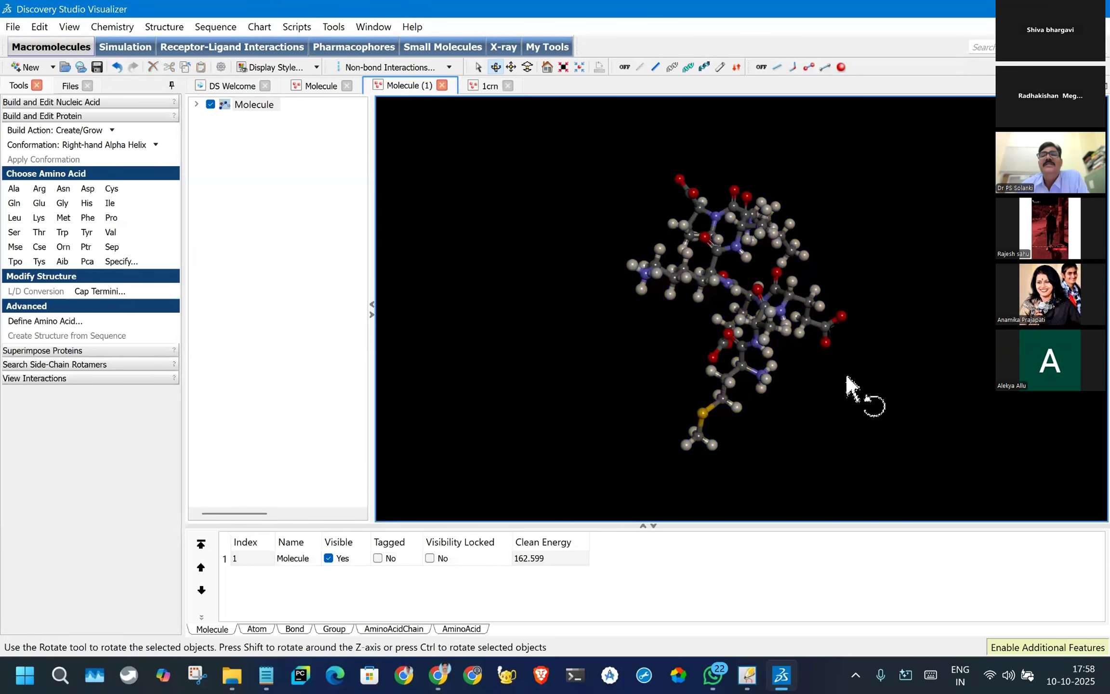
{"action": "scroll", "coordinate": [850, 388], "scroll_direction": "up", "scroll_amount": 3}
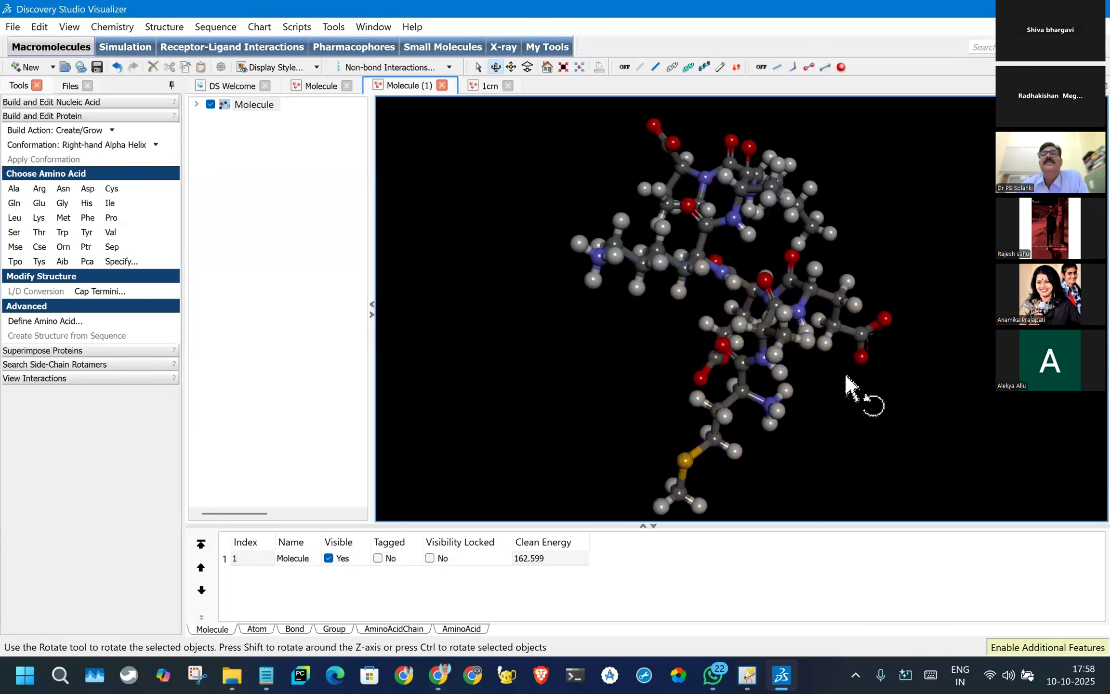
{"action": "left_click", "coordinate": [656, 67]}
{"action": "left_click_drag", "start_coordinate": [843, 322], "coordinate": [1028, 554]}
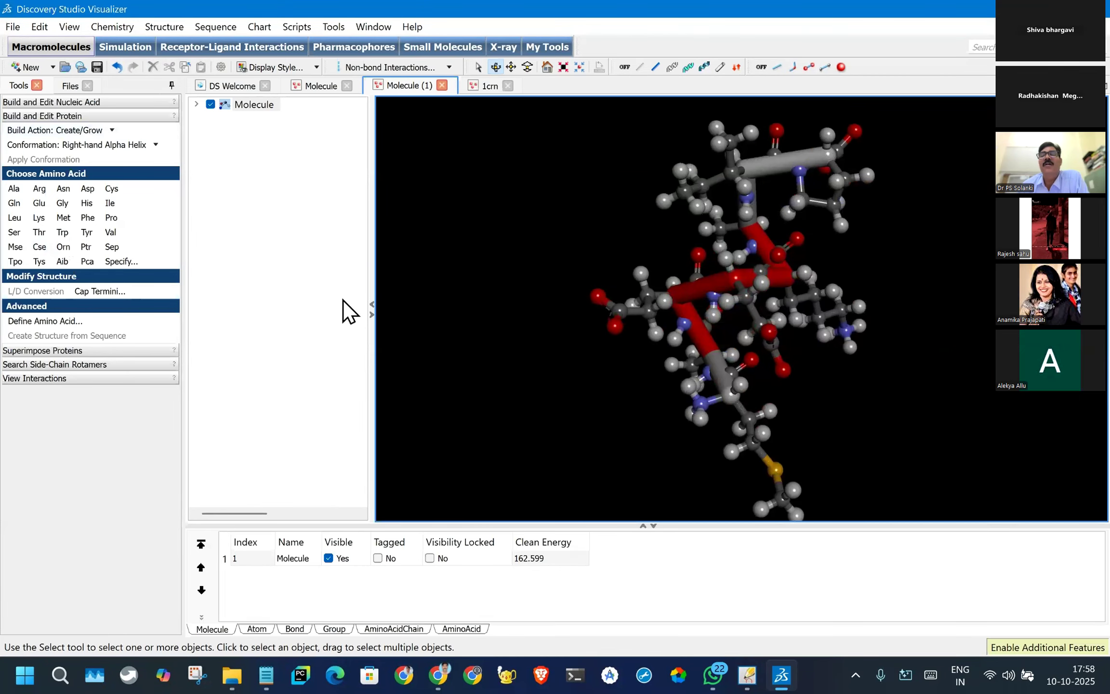
- Try to add a Trp residue with the Create/Grow Chain build action while nothing in the peptide is selected
{"action": "scroll", "coordinate": [716, 367], "scroll_direction": "down", "scroll_amount": 5}
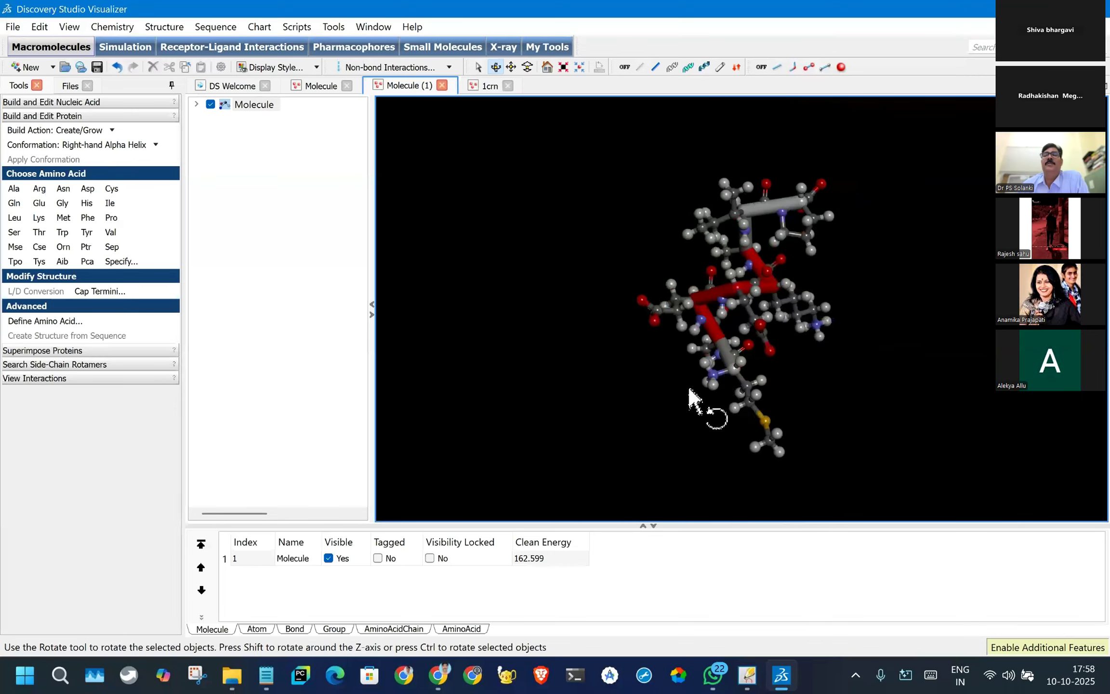
{"action": "scroll", "coordinate": [701, 378], "scroll_direction": "up", "scroll_amount": 4}
{"action": "left_click_drag", "start_coordinate": [796, 322], "coordinate": [665, 354]}
{"action": "left_click", "coordinate": [112, 130]}
{"action": "left_click", "coordinate": [113, 129]}
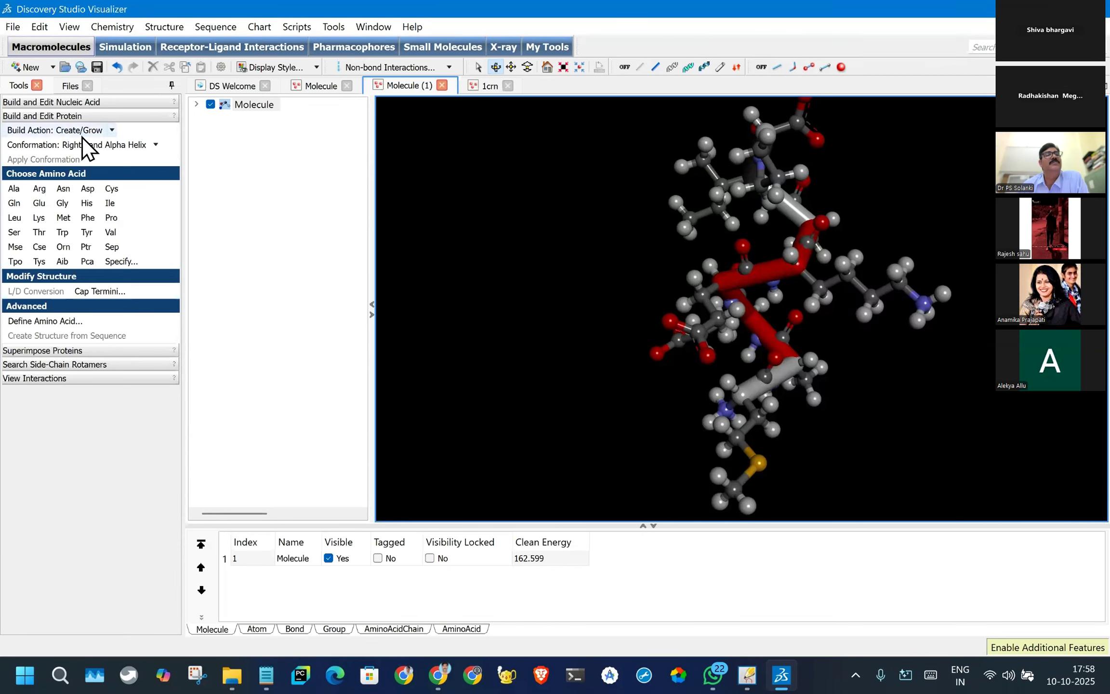
{"action": "left_click", "coordinate": [112, 131]}
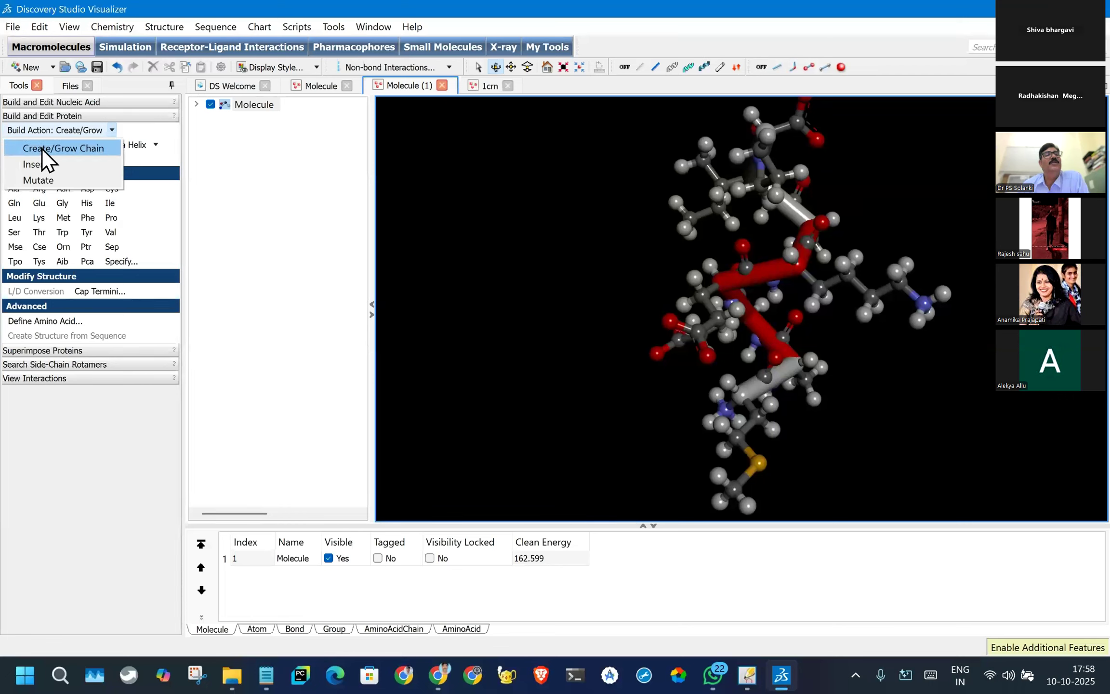
{"action": "left_click", "coordinate": [84, 149]}
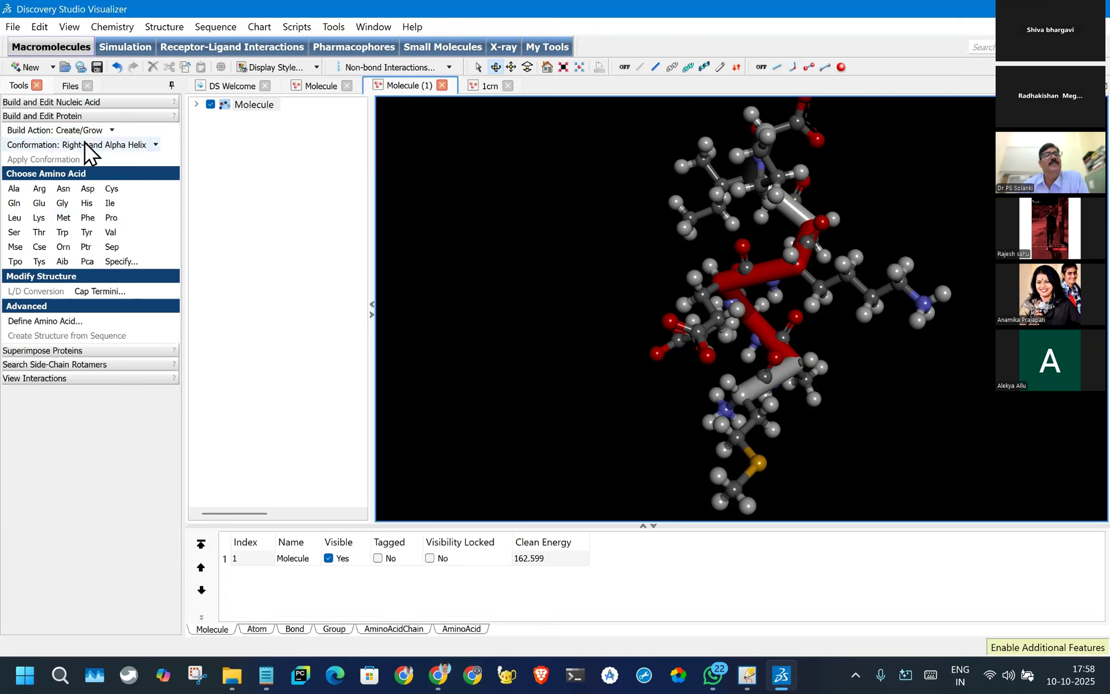
{"action": "left_click", "coordinate": [62, 232]}
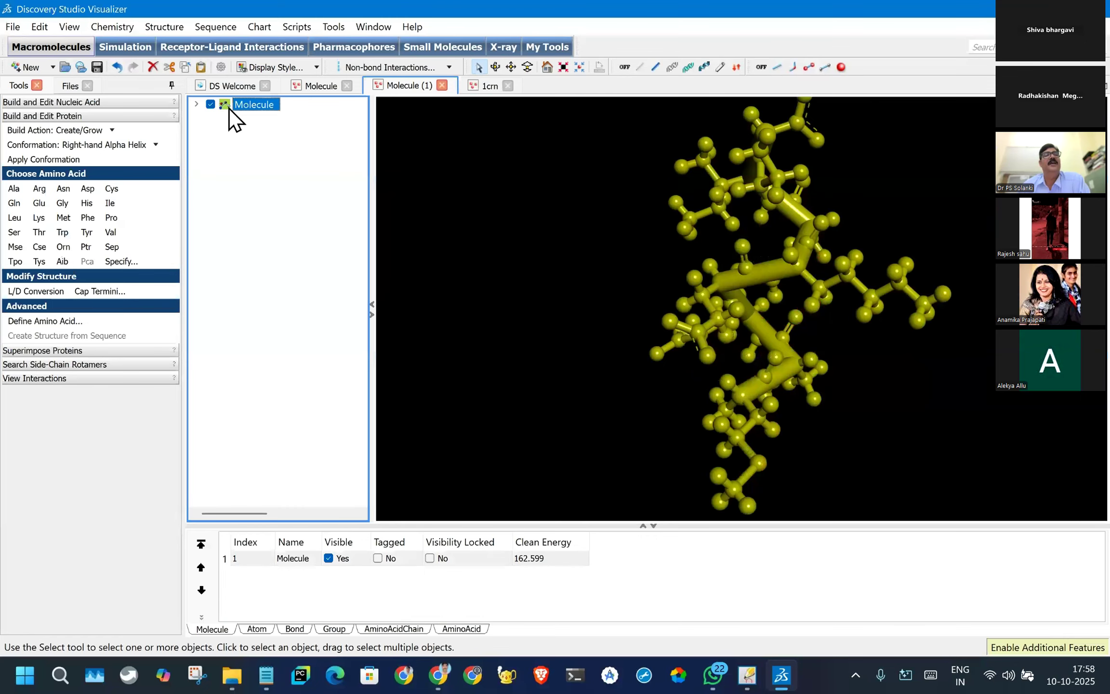
- Grow chain A from its terminal PRO8 residue by adding Gly, Met, Phe, Gly, Glu, Ile, His, Lys and Leu in order
{"action": "left_click", "coordinate": [196, 104]}
{"action": "left_click", "coordinate": [211, 117]}
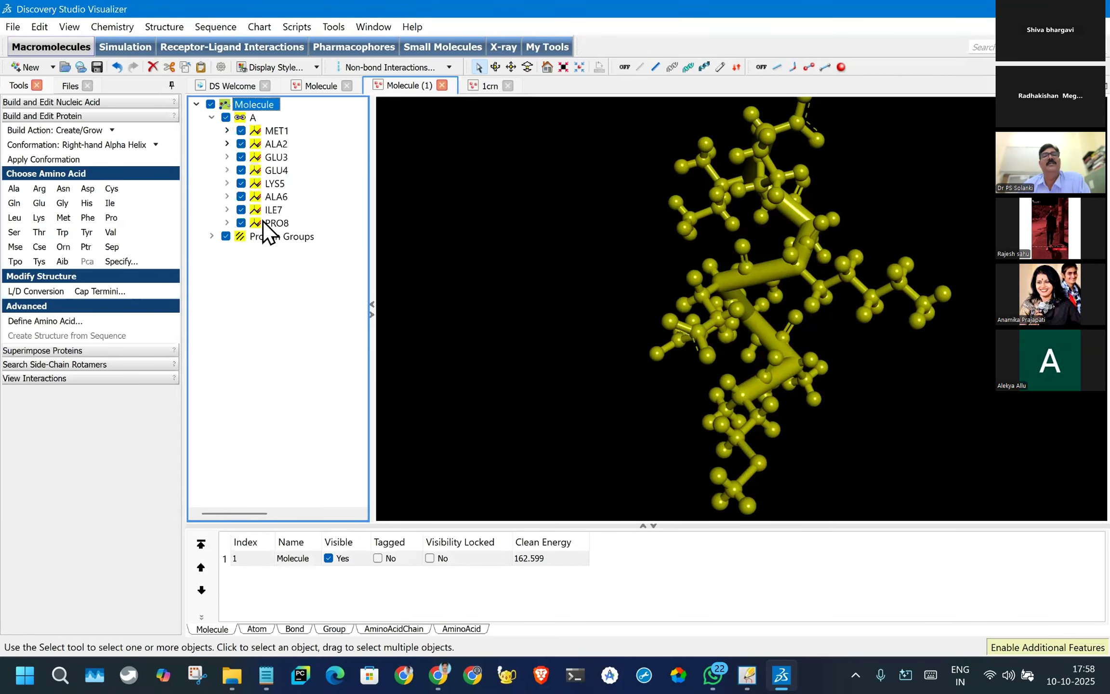
{"action": "left_click", "coordinate": [263, 221]}
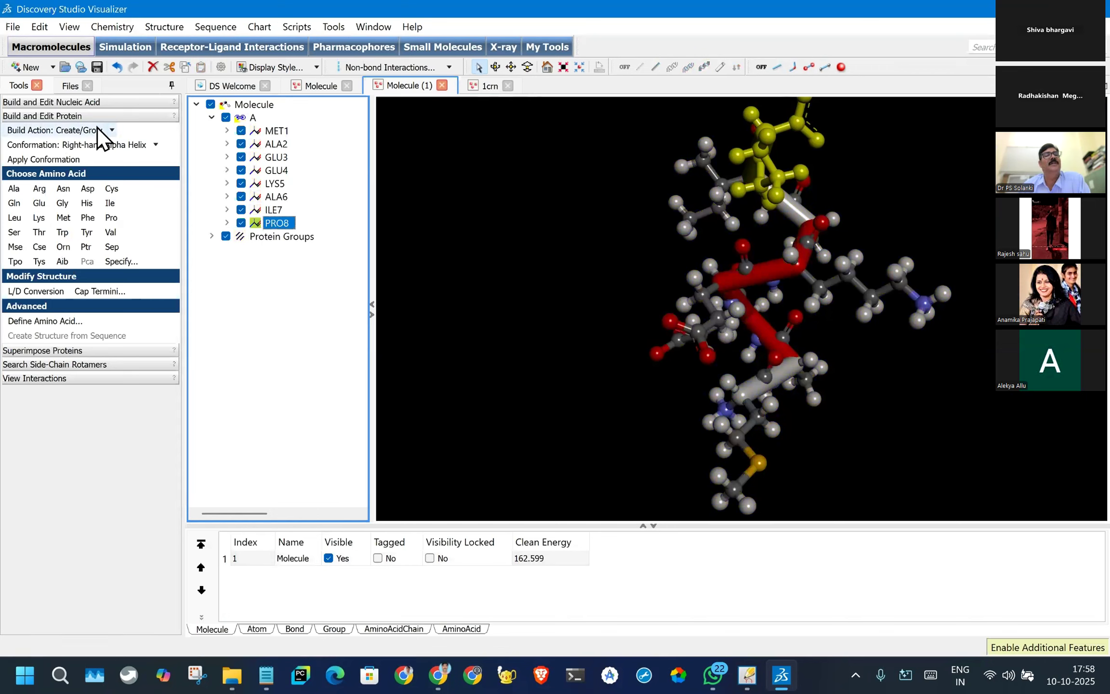
{"action": "left_click", "coordinate": [62, 203]}
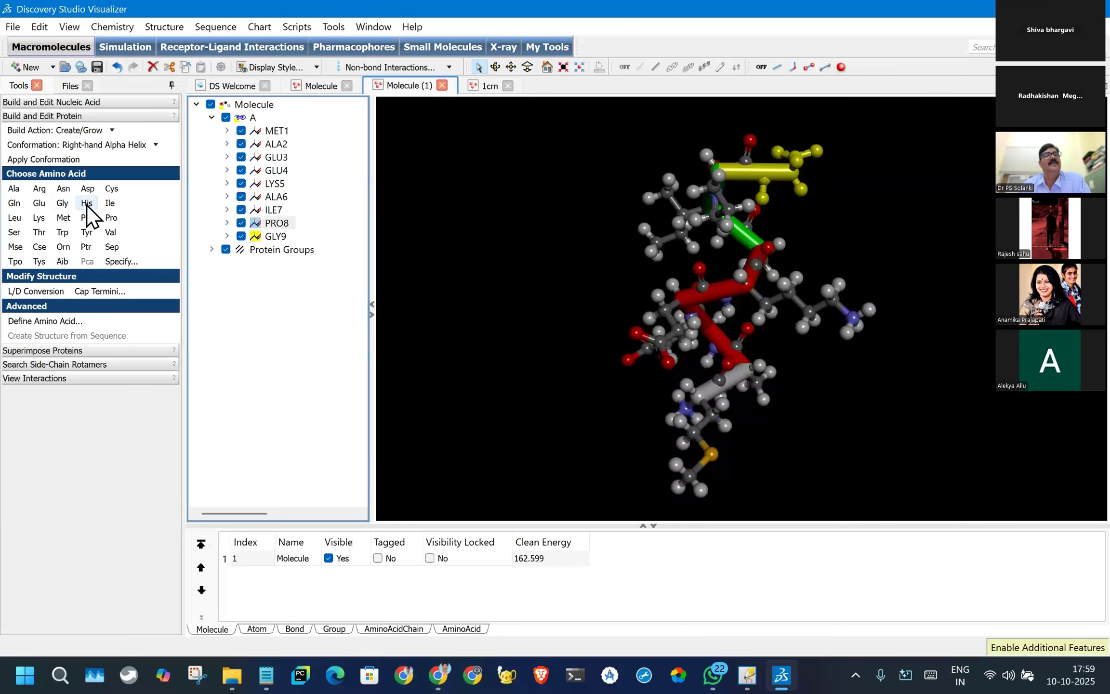
{"action": "left_click", "coordinate": [86, 204]}
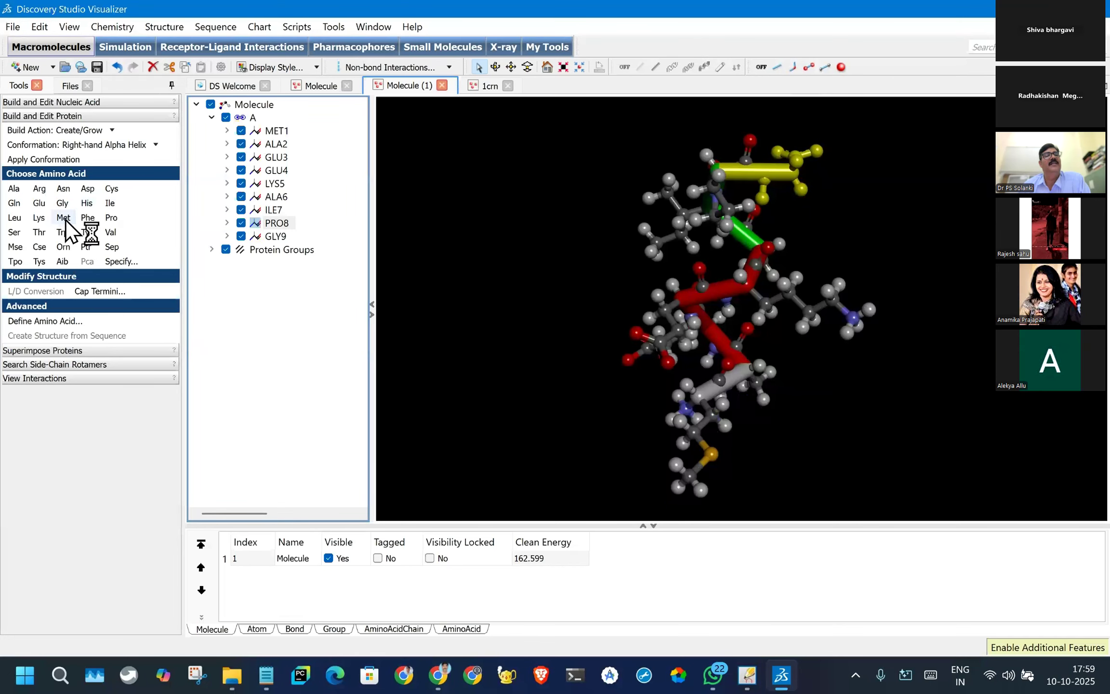
{"action": "left_click", "coordinate": [87, 220]}
{"action": "left_click", "coordinate": [62, 203]}
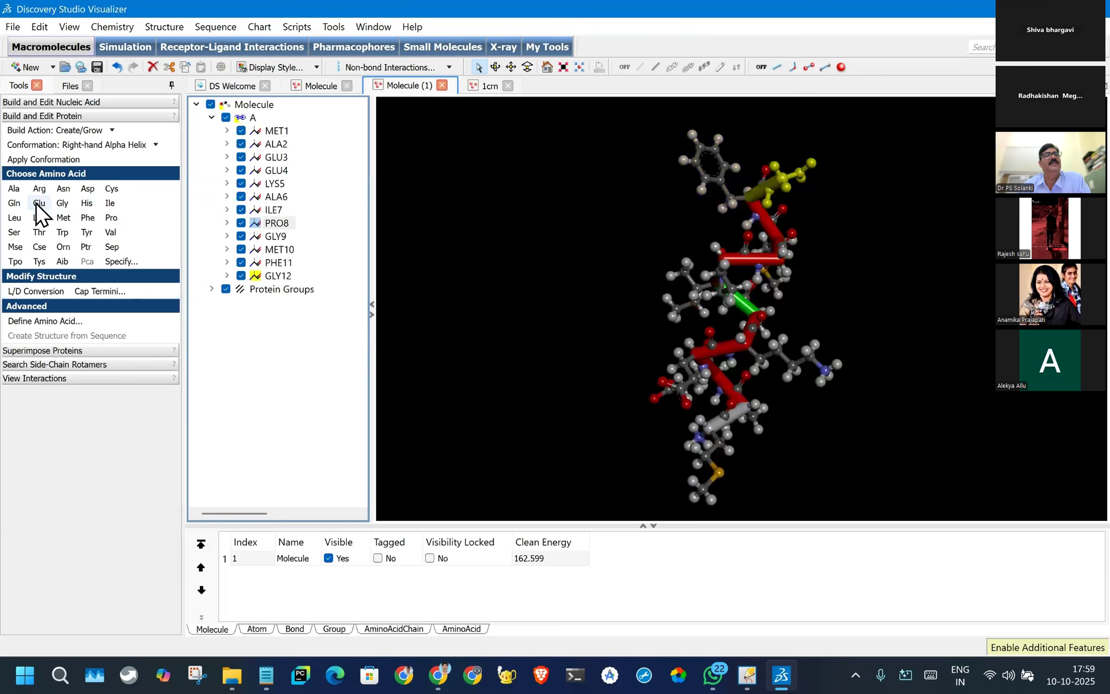
{"action": "left_click", "coordinate": [39, 203]}
{"action": "left_click", "coordinate": [110, 203]}
{"action": "left_click", "coordinate": [87, 203]}
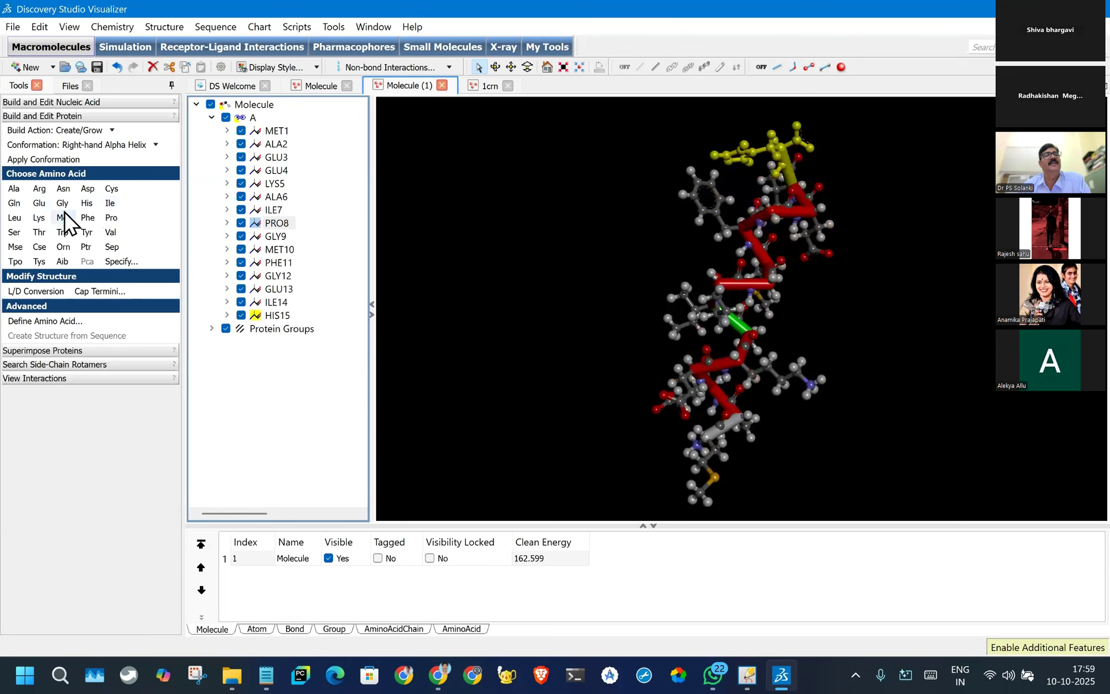
{"action": "left_click", "coordinate": [39, 218]}
{"action": "left_click", "coordinate": [14, 219]}
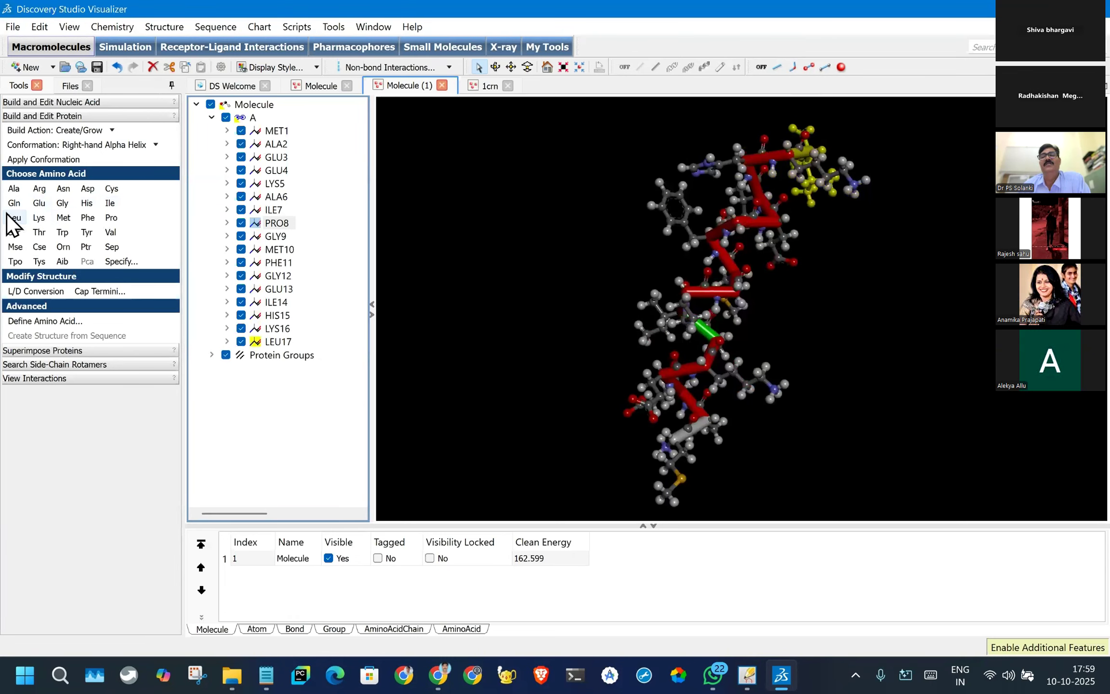
- Clear the residue selection and inspect the extended helix from different angles in a view enlarged by hiding the data table
{"action": "left_click_drag", "start_coordinate": [570, 282], "coordinate": [910, 458]}
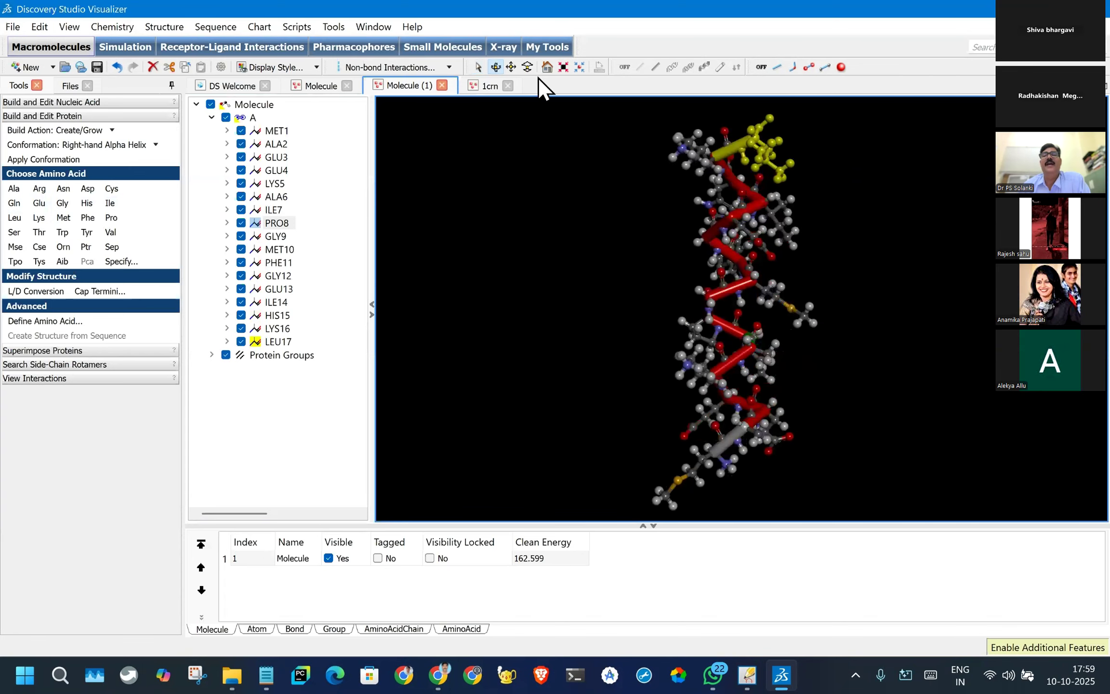
{"action": "left_click", "coordinate": [571, 67]}
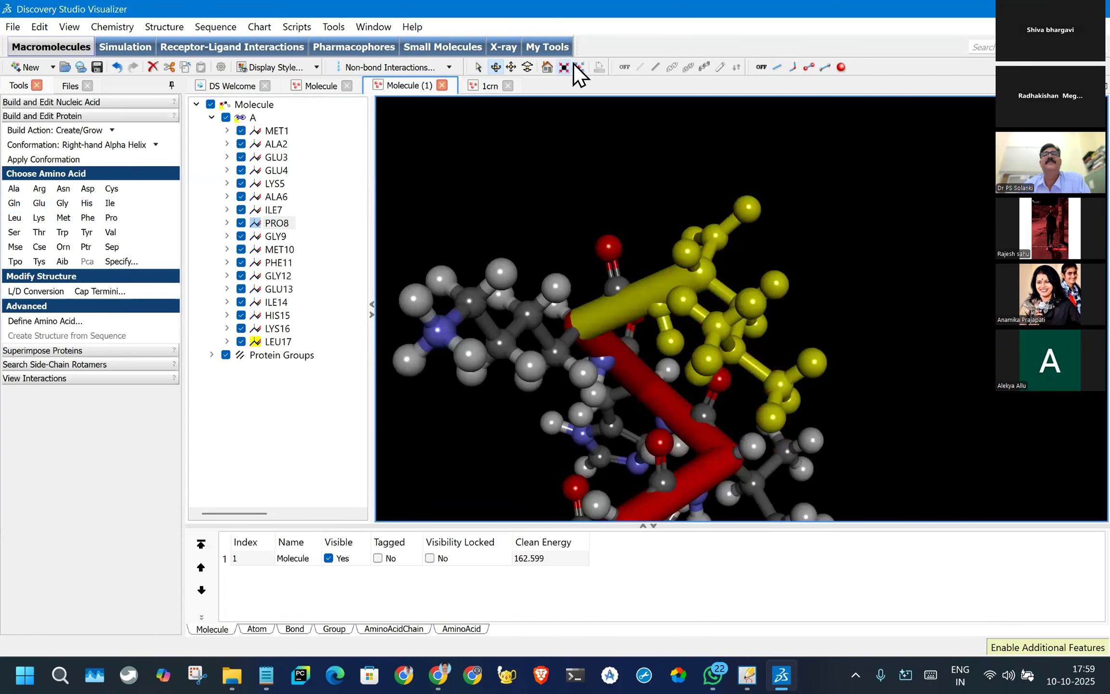
{"action": "scroll", "coordinate": [723, 225], "scroll_direction": "down", "scroll_amount": 6}
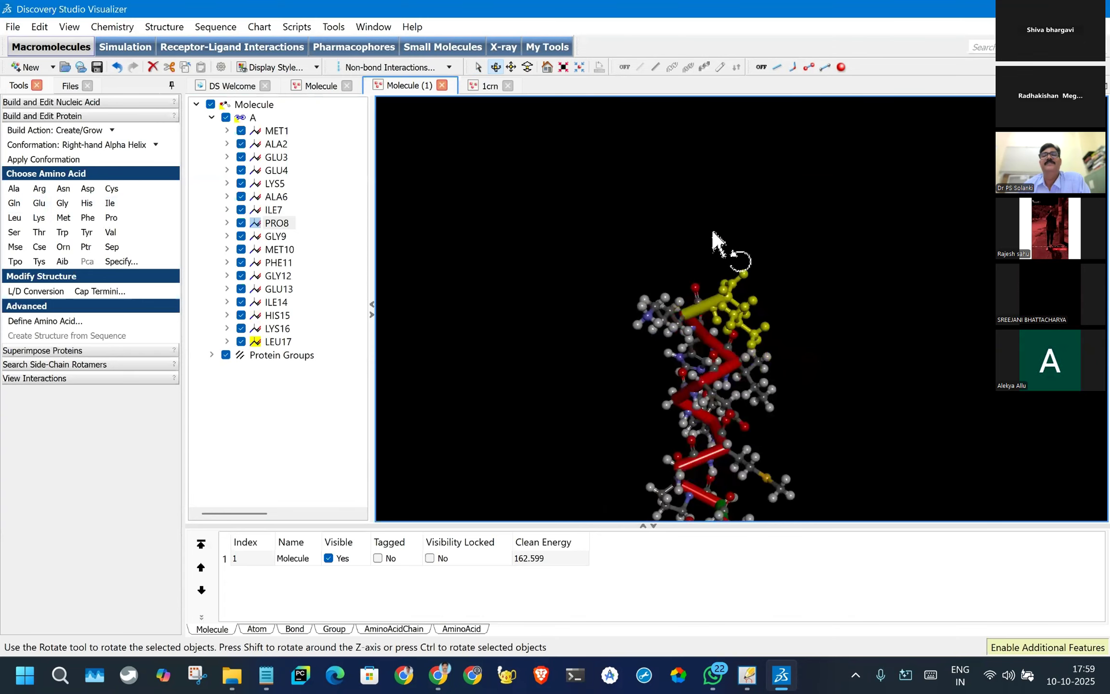
{"action": "scroll", "coordinate": [713, 233], "scroll_direction": "down", "scroll_amount": 3}
{"action": "left_click", "coordinate": [788, 285]}
{"action": "left_click_drag", "start_coordinate": [811, 409], "coordinate": [766, 226]}
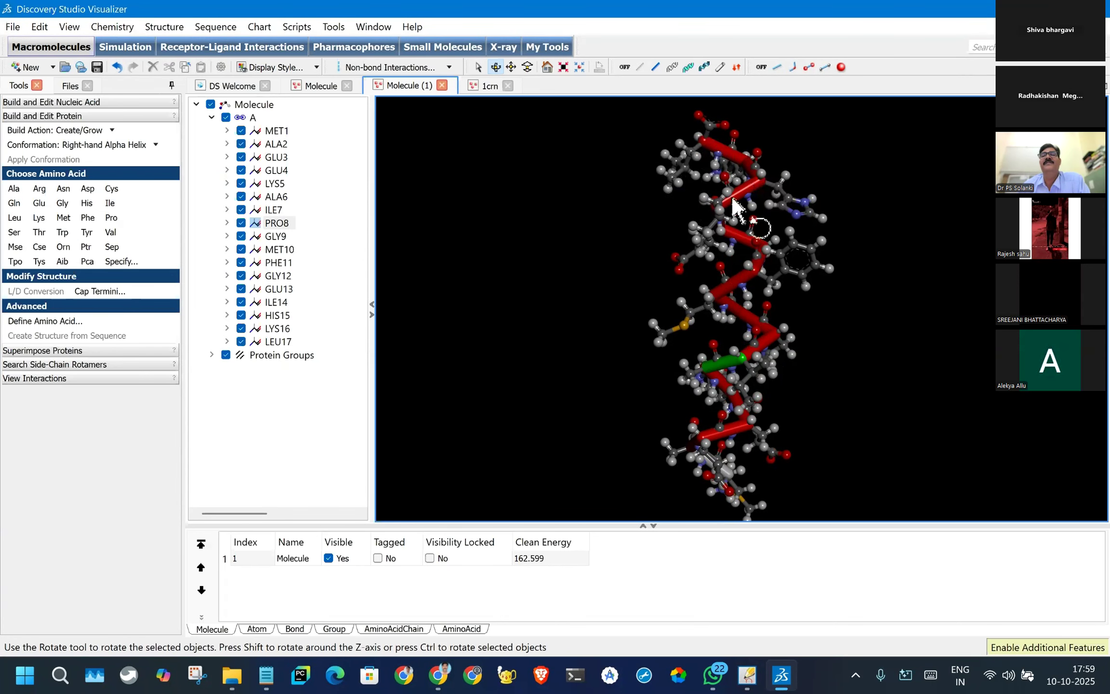
{"action": "scroll", "coordinate": [756, 317], "scroll_direction": "up", "scroll_amount": 2}
{"action": "scroll", "coordinate": [748, 311], "scroll_direction": "down", "scroll_amount": 1}
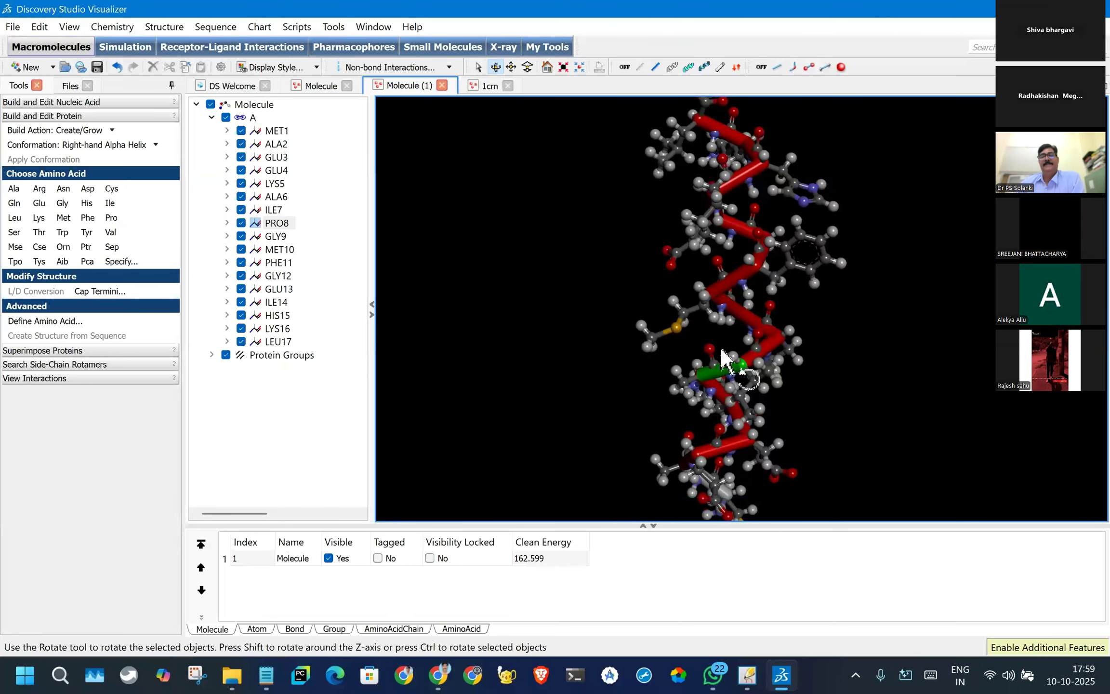
{"action": "left_click", "coordinate": [654, 527]}
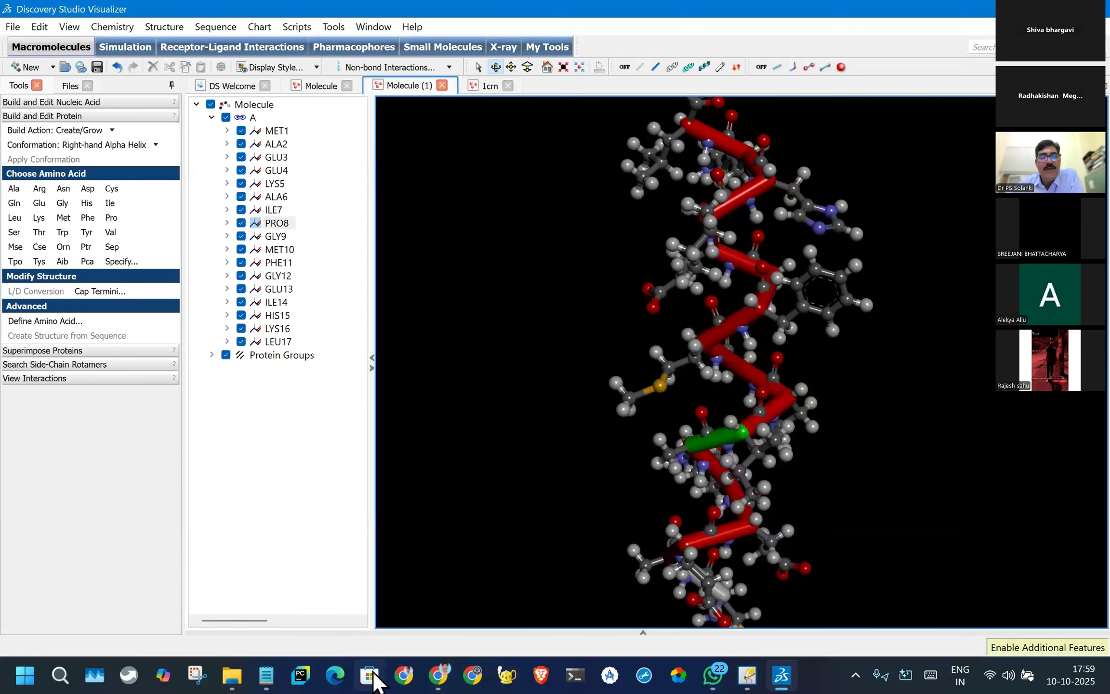
- Switch to Chrome and review the BIOVIA Draw search results and the download pages for Draw Academic and Discovery Studio Visualizer
{"action": "left_click", "coordinate": [440, 675]}
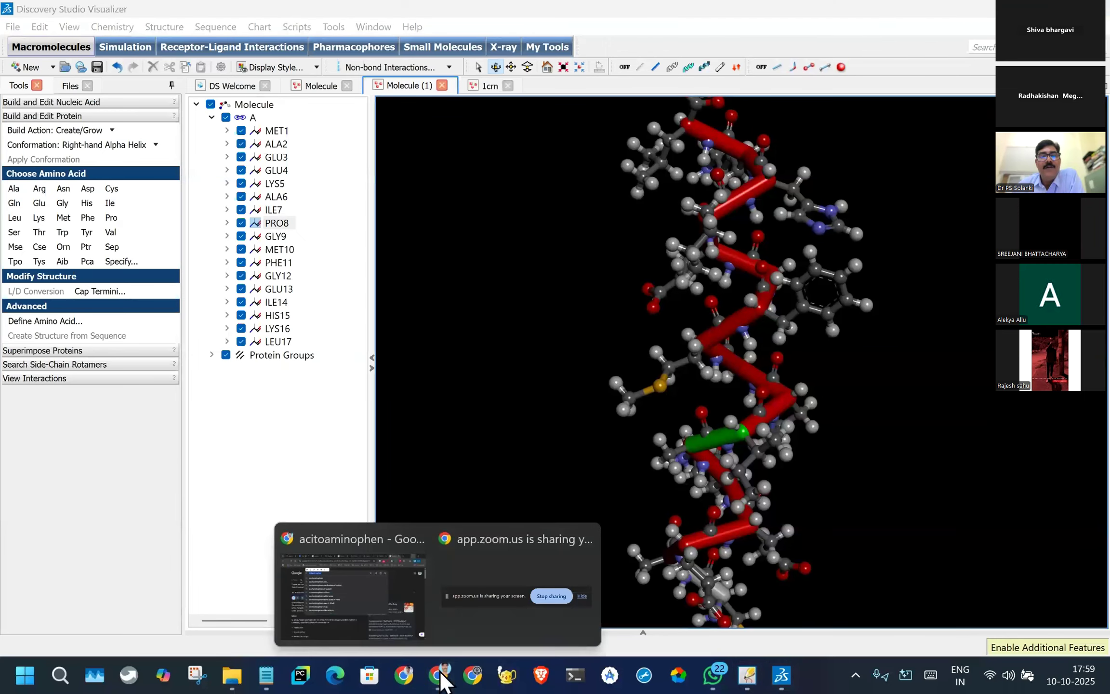
{"action": "left_click", "coordinate": [396, 606]}
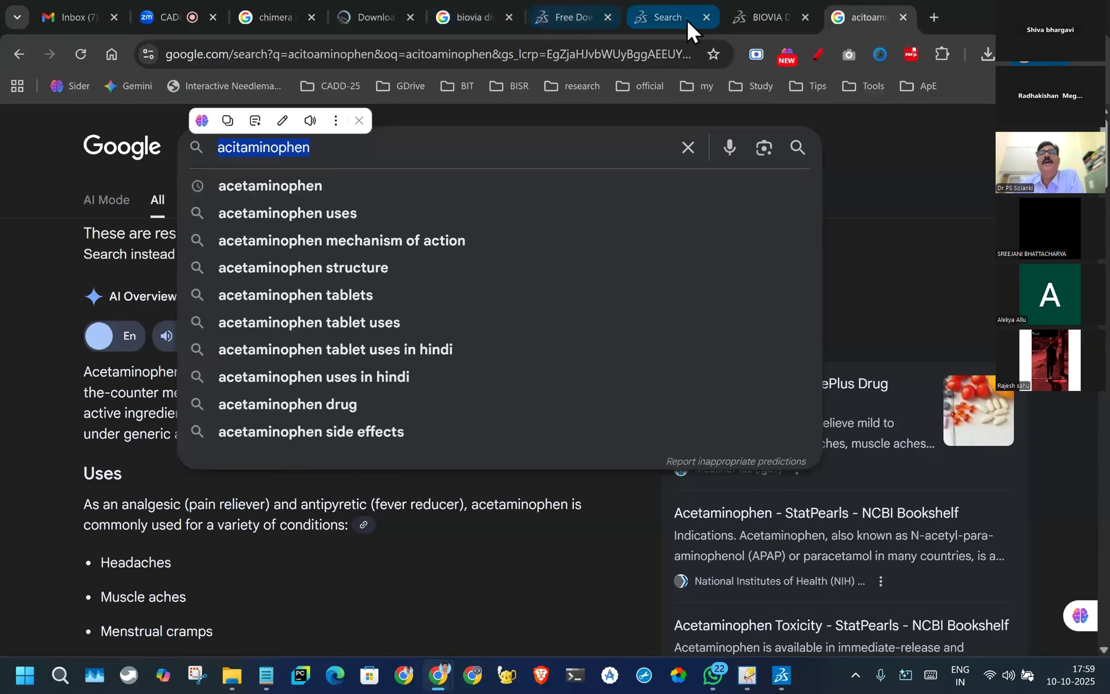
{"action": "left_click", "coordinate": [694, 19]}
{"action": "left_click", "coordinate": [766, 17]}
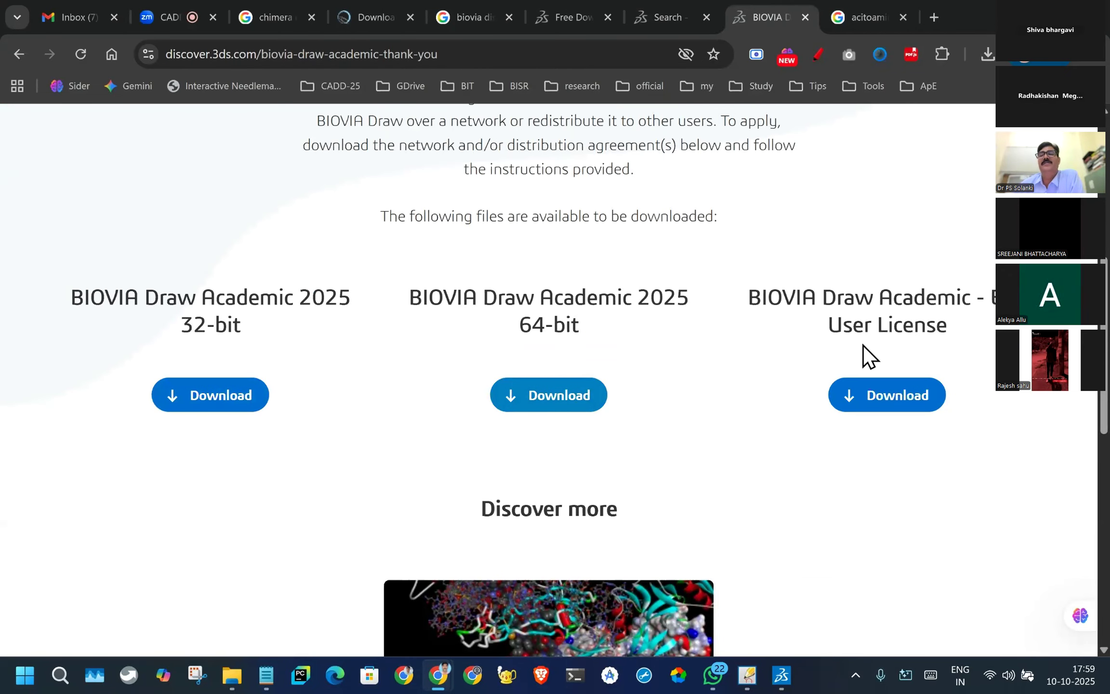
{"action": "left_click", "coordinate": [671, 16]}
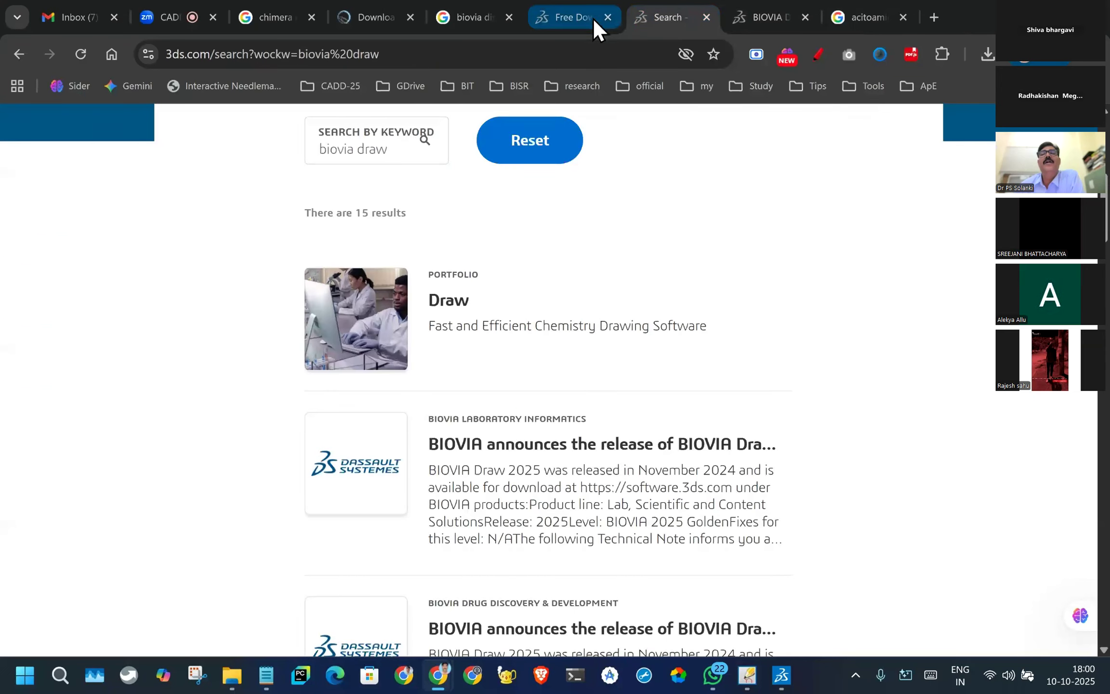
{"action": "left_click", "coordinate": [765, 19]}
{"action": "scroll", "coordinate": [719, 263], "scroll_direction": "up", "scroll_amount": 4}
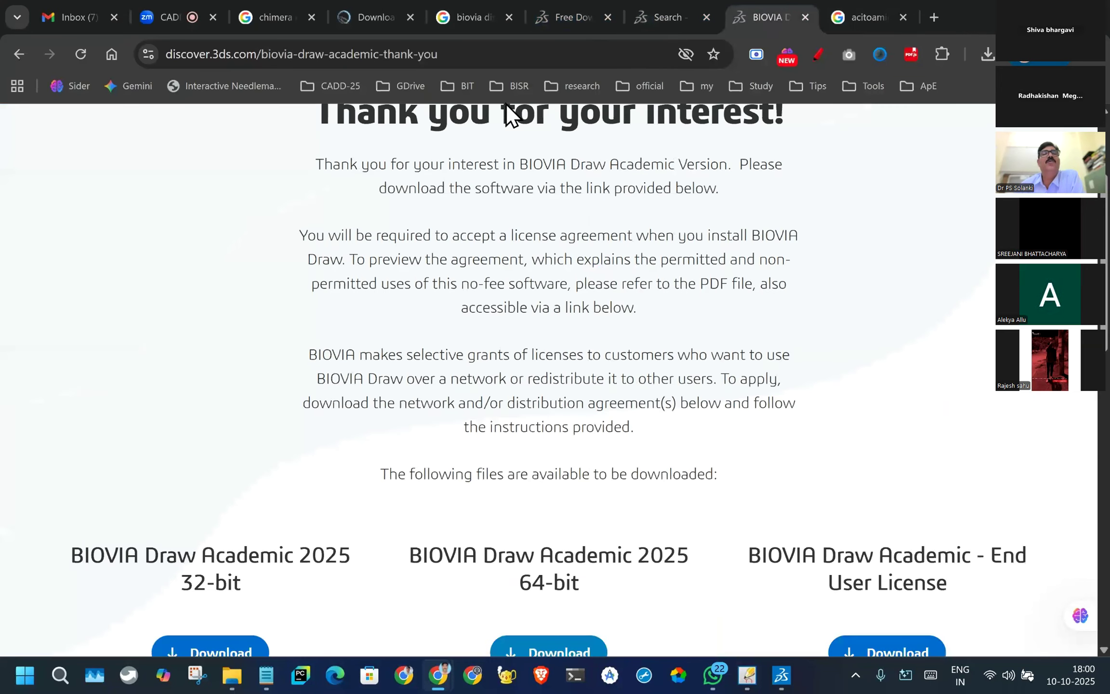
{"action": "left_click", "coordinate": [448, 54]}
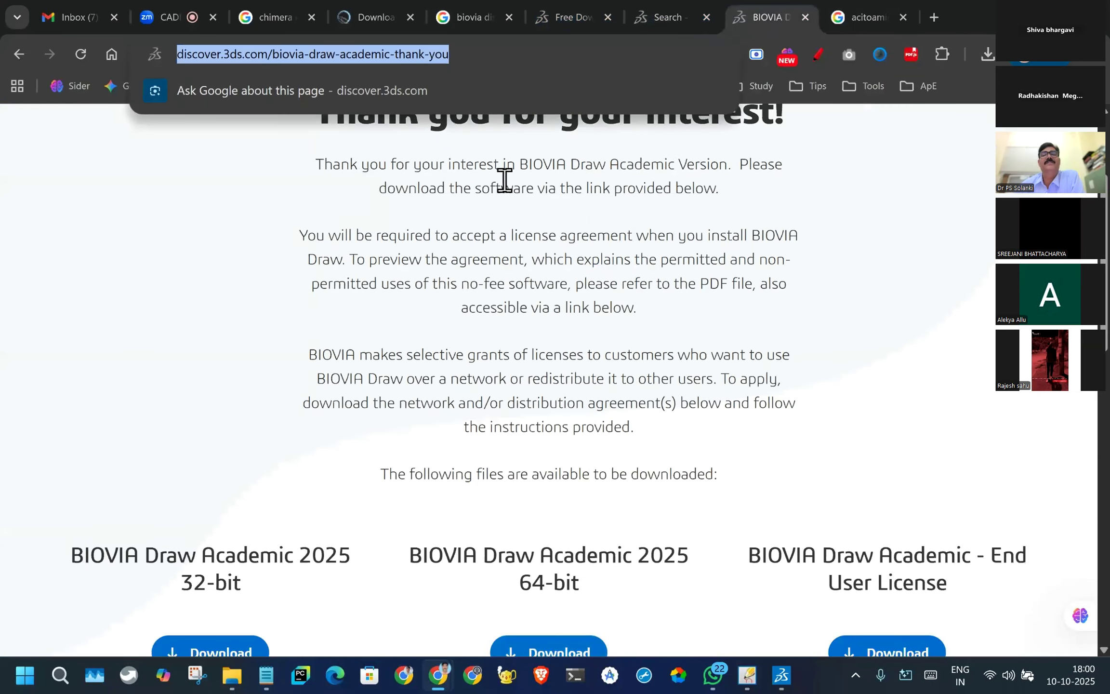
{"action": "scroll", "coordinate": [571, 275], "scroll_direction": "up", "scroll_amount": 3}
{"action": "mouse_move", "coordinate": [168, 165]}
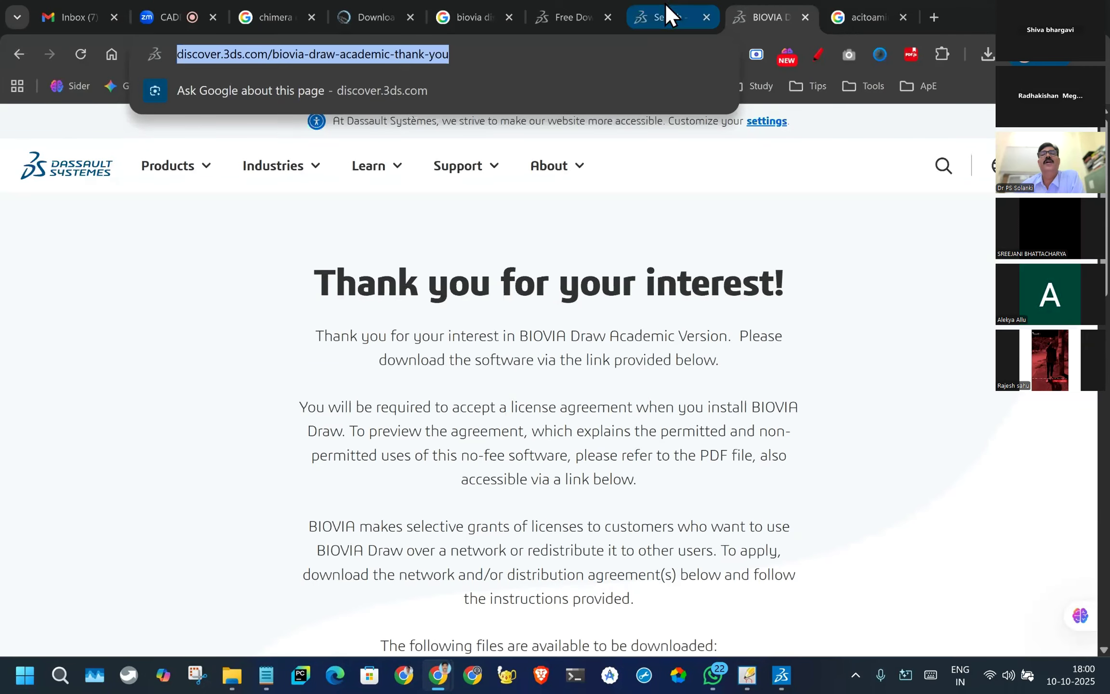
{"action": "left_click", "coordinate": [578, 19]}
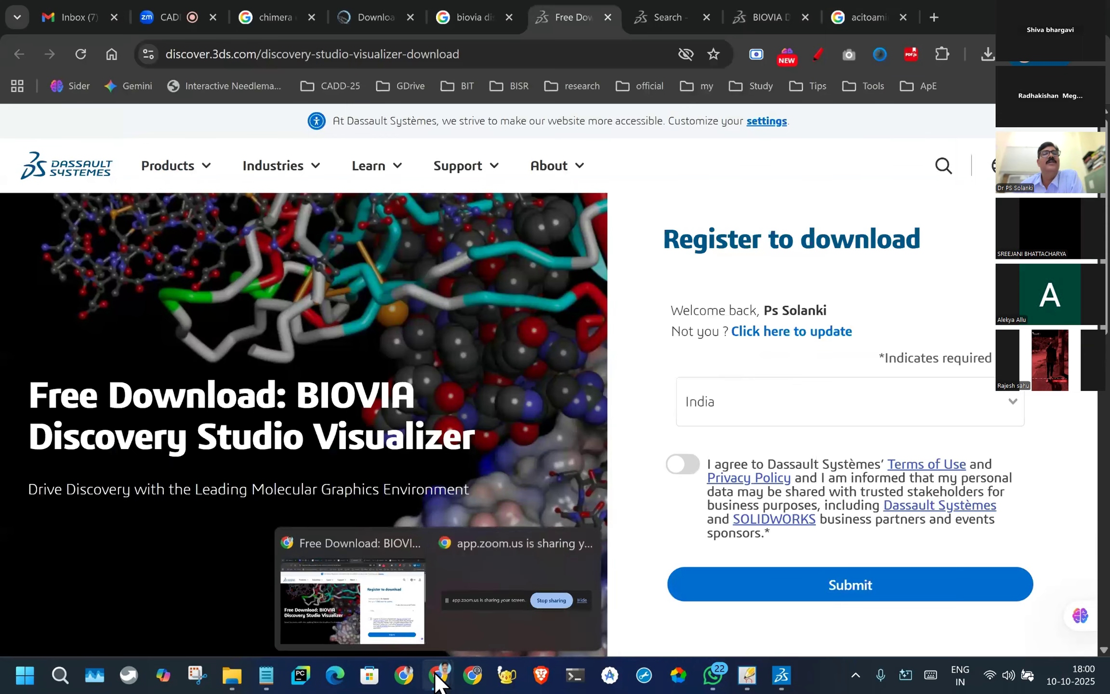
- Open the Zoom meeting page and read the group chat messages about downloading Discovery Studio
{"action": "left_click", "coordinate": [162, 16]}
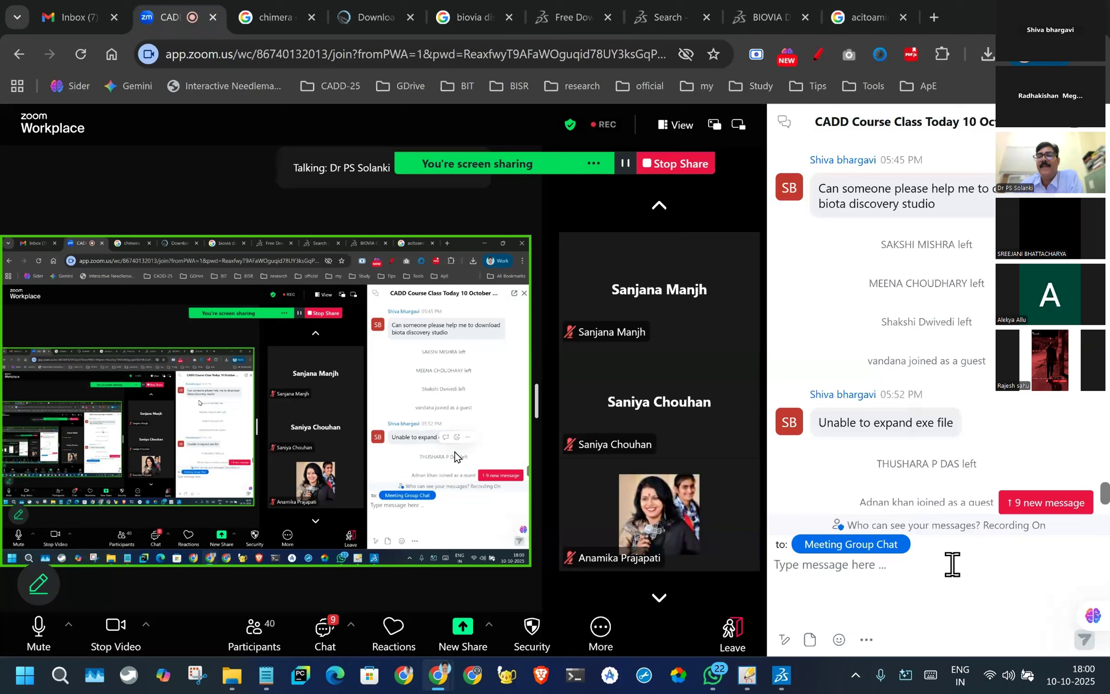
{"action": "scroll", "coordinate": [941, 369], "scroll_direction": "up", "scroll_amount": 5}
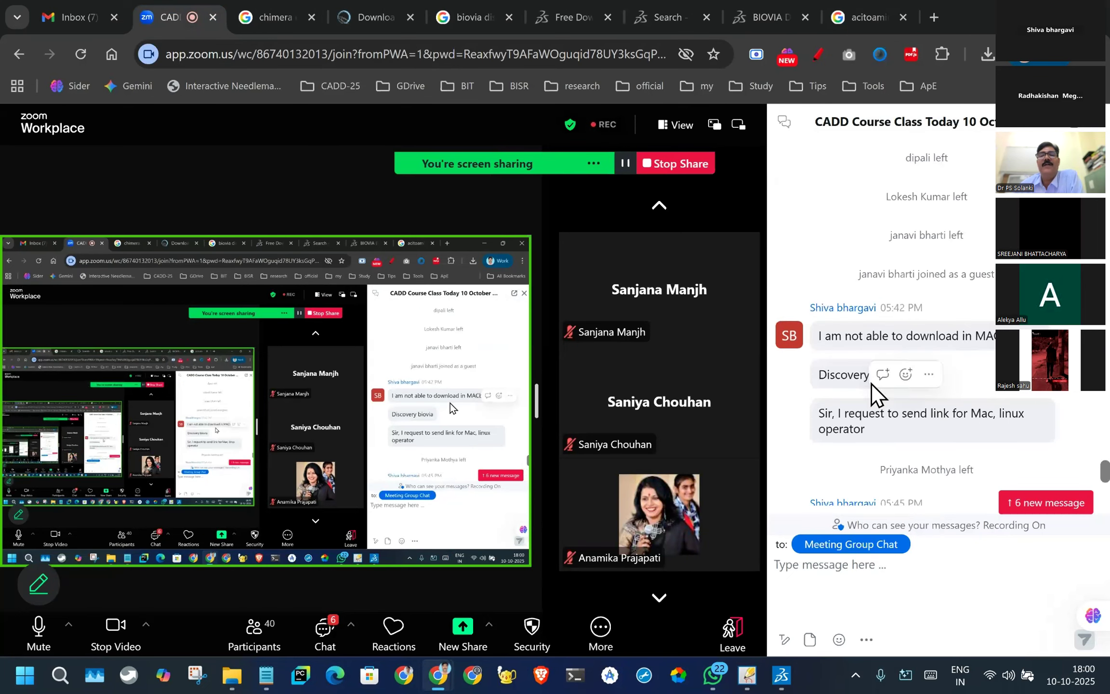
{"action": "scroll", "coordinate": [881, 395], "scroll_direction": "down", "scroll_amount": 5}
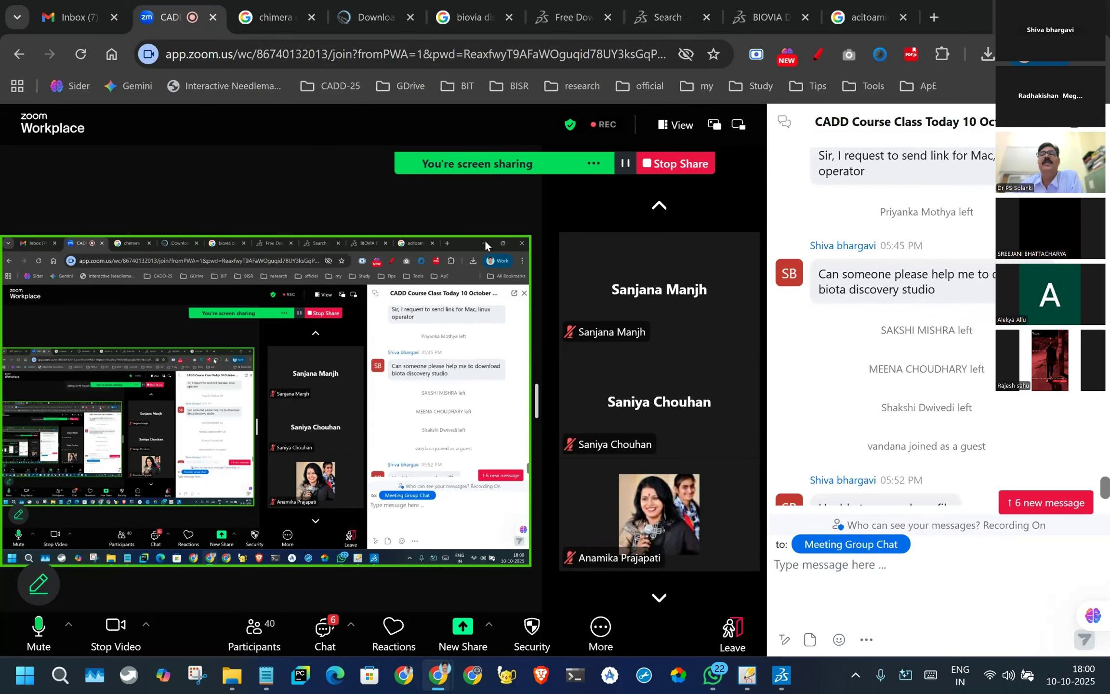
- Return to the Chrome meeting window and show the recently downloaded BIOVIA_Draw_2025_AE.exe in its folder
{"action": "left_click", "coordinate": [1019, 12]}
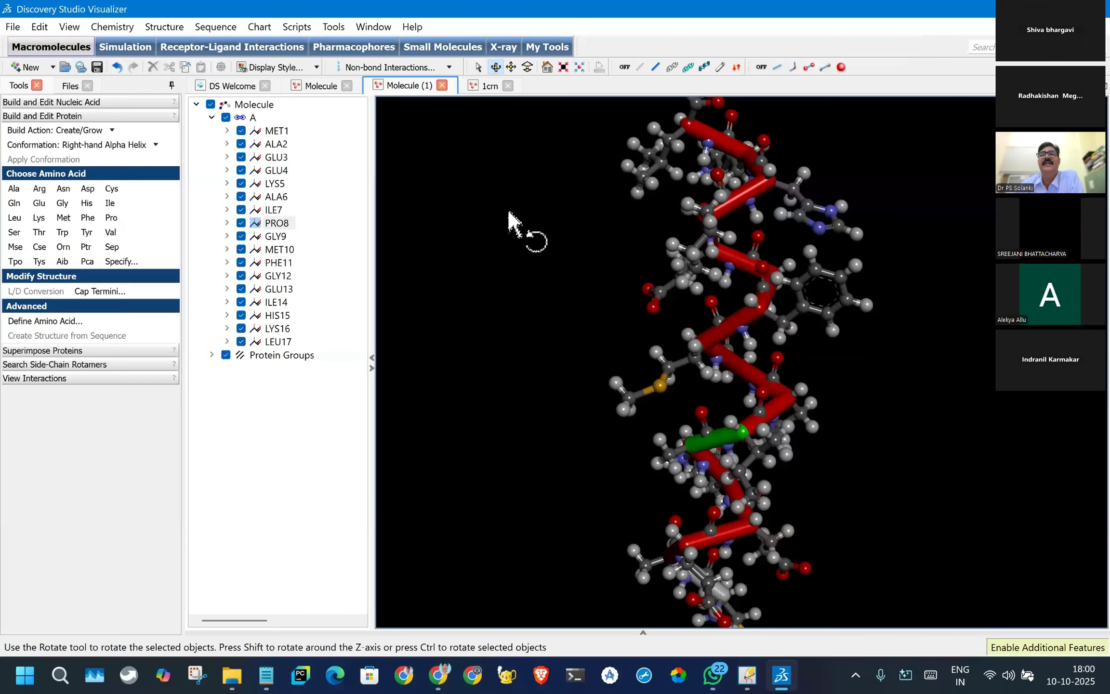
{"action": "left_click", "coordinate": [1019, 11]}
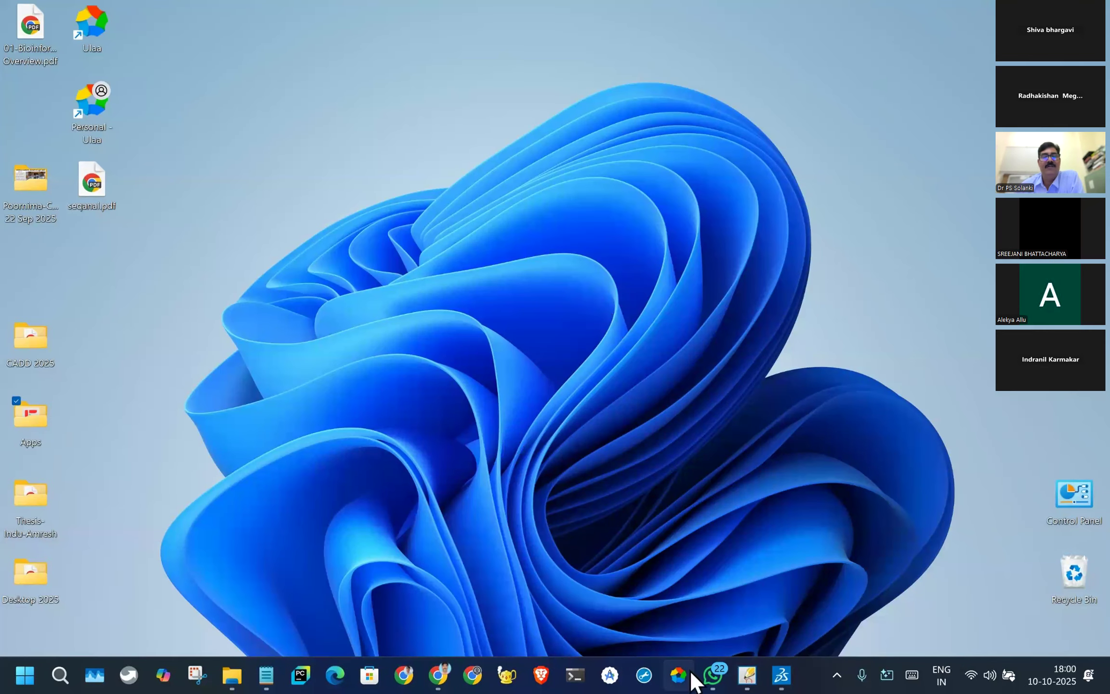
{"action": "mouse_move", "coordinate": [438, 675]}
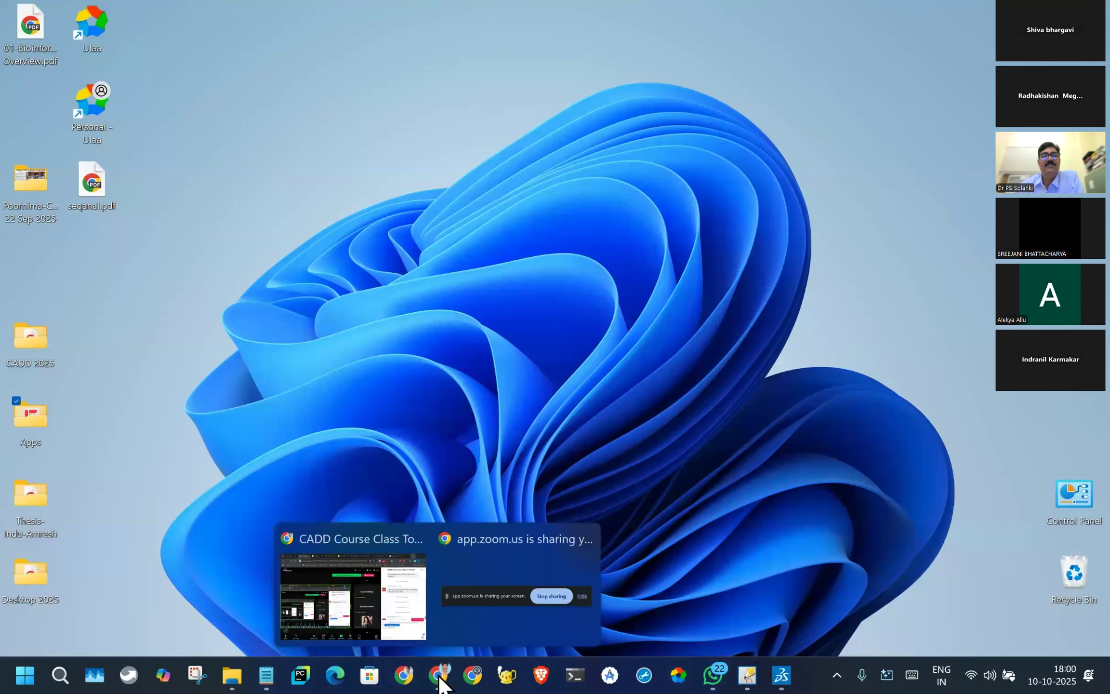
{"action": "left_click", "coordinate": [385, 632]}
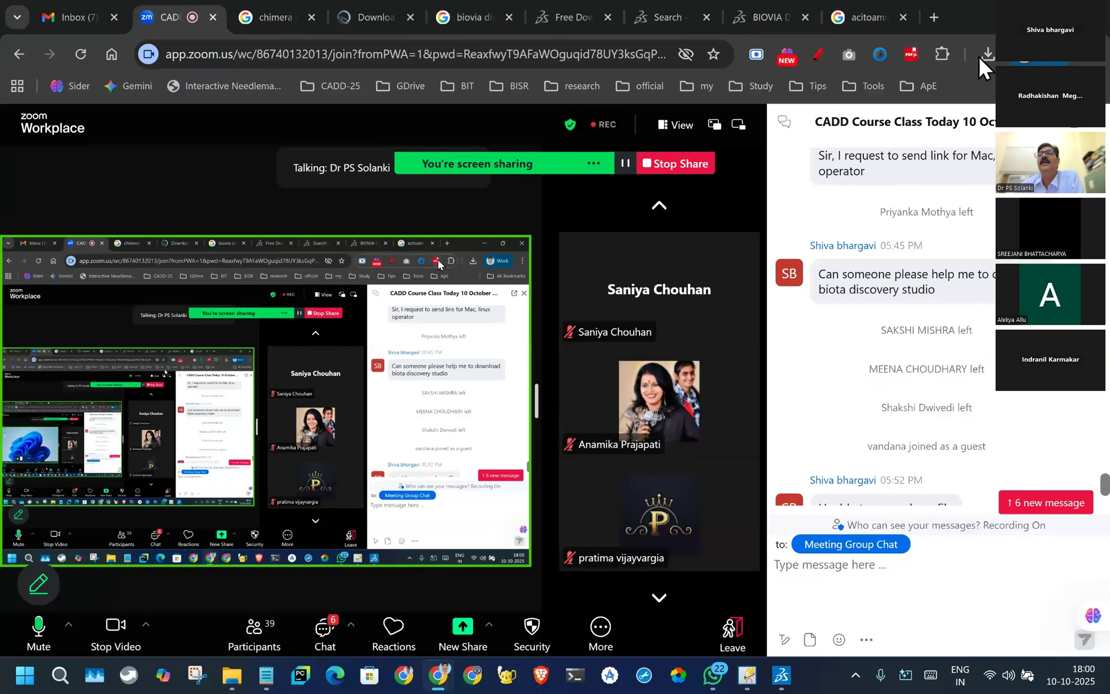
{"action": "left_click", "coordinate": [983, 54]}
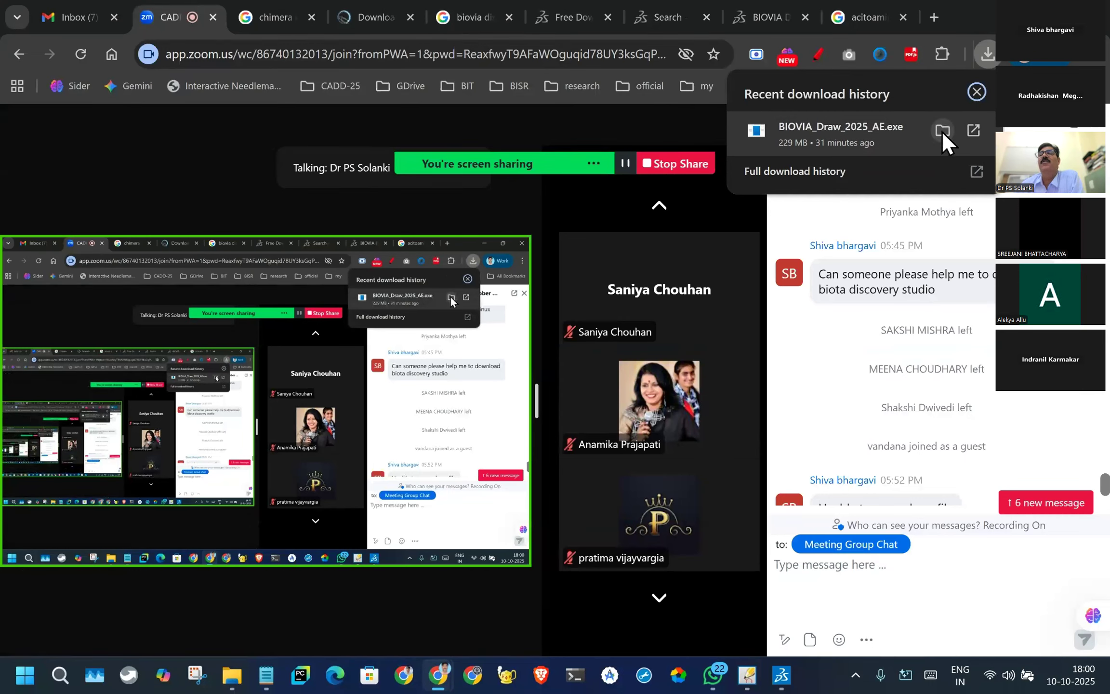
{"action": "left_click", "coordinate": [941, 129]}
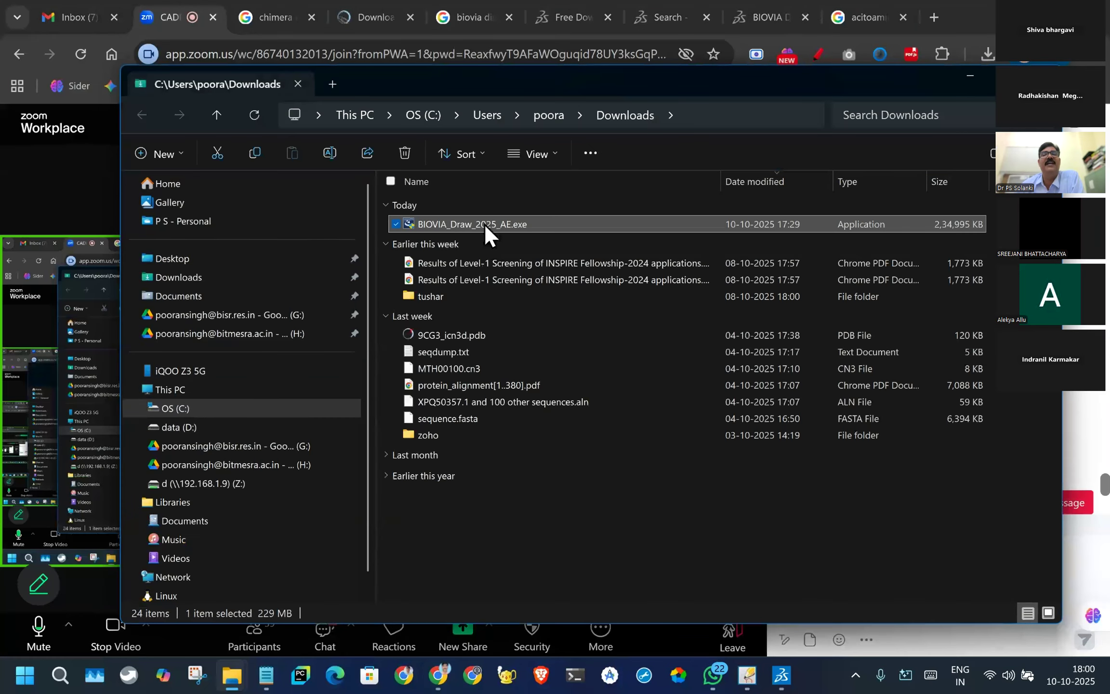
- Examine the file actions available for the BIOVIA_Draw_2025_AE.exe installer without running any, and put the Downloads folder away
{"action": "right_click_drag", "start_coordinate": [462, 220], "coordinate": [471, 220]}
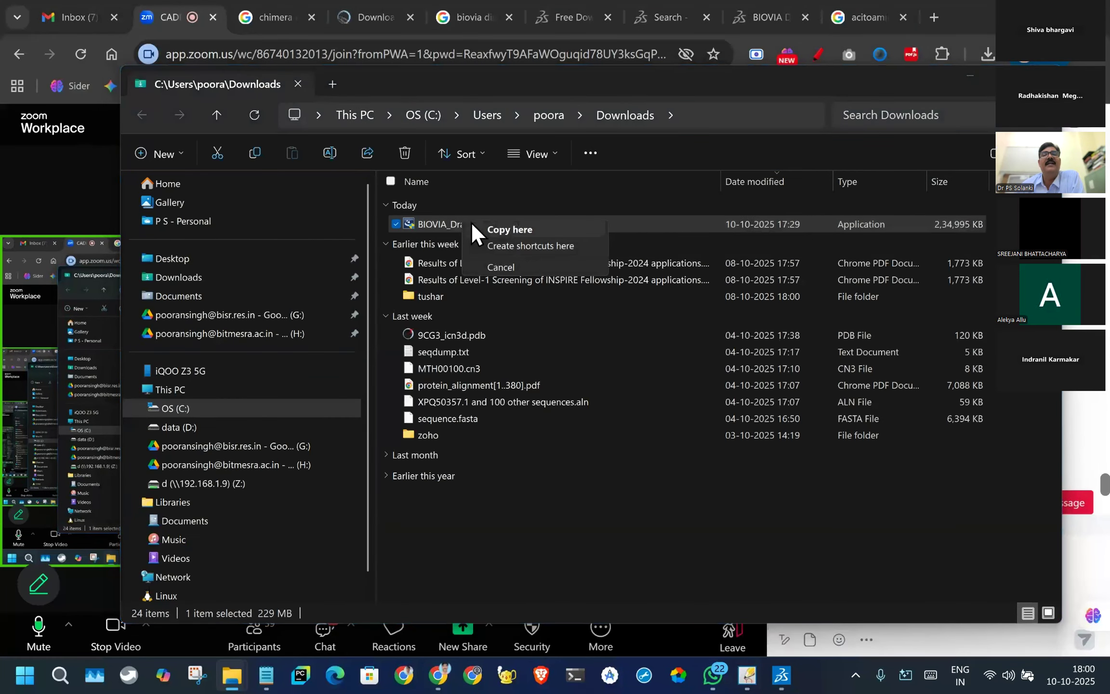
{"action": "left_click", "coordinate": [432, 220]}
{"action": "right_click", "coordinate": [446, 223]}
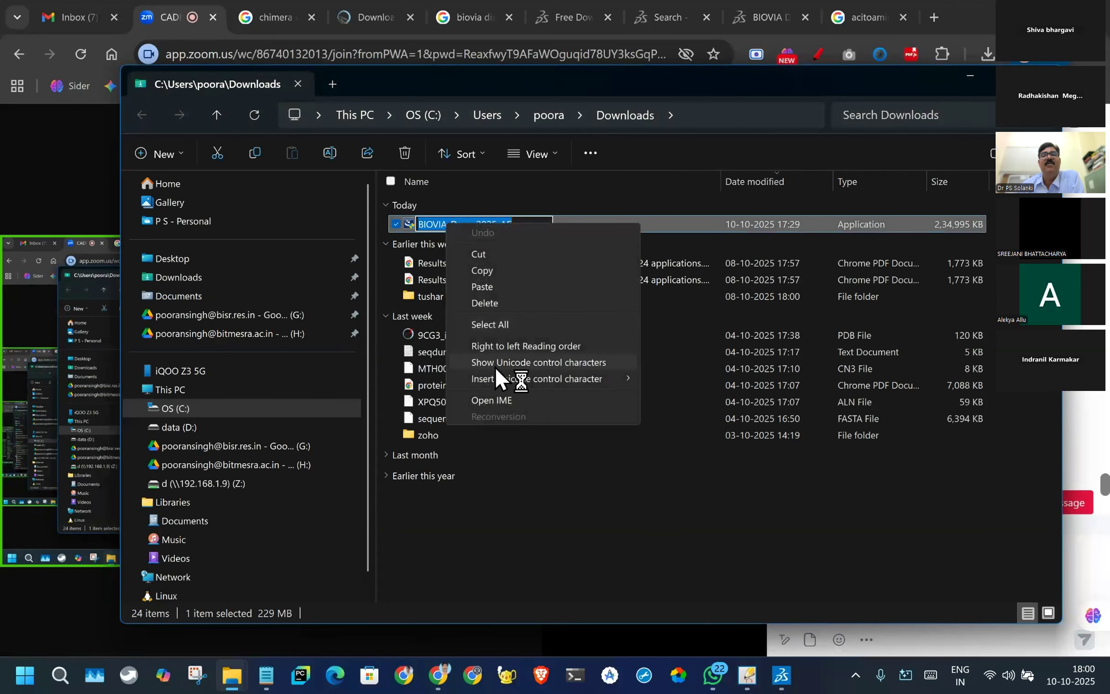
{"action": "left_click", "coordinate": [517, 469]}
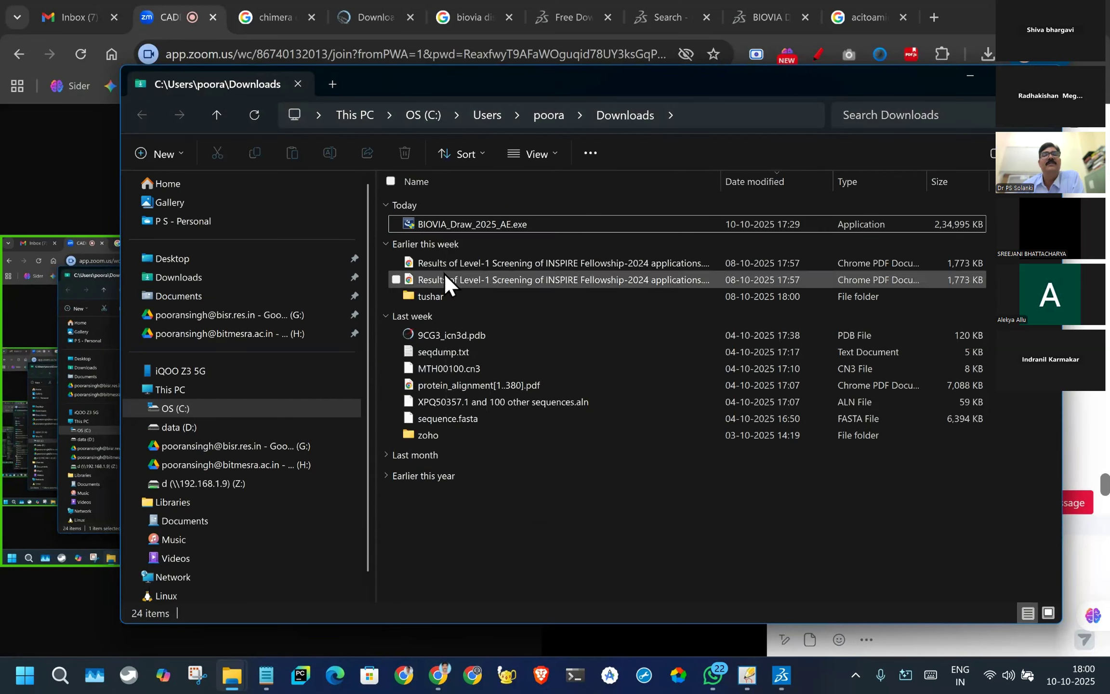
{"action": "left_click", "coordinate": [410, 224]}
{"action": "right_click", "coordinate": [409, 221]}
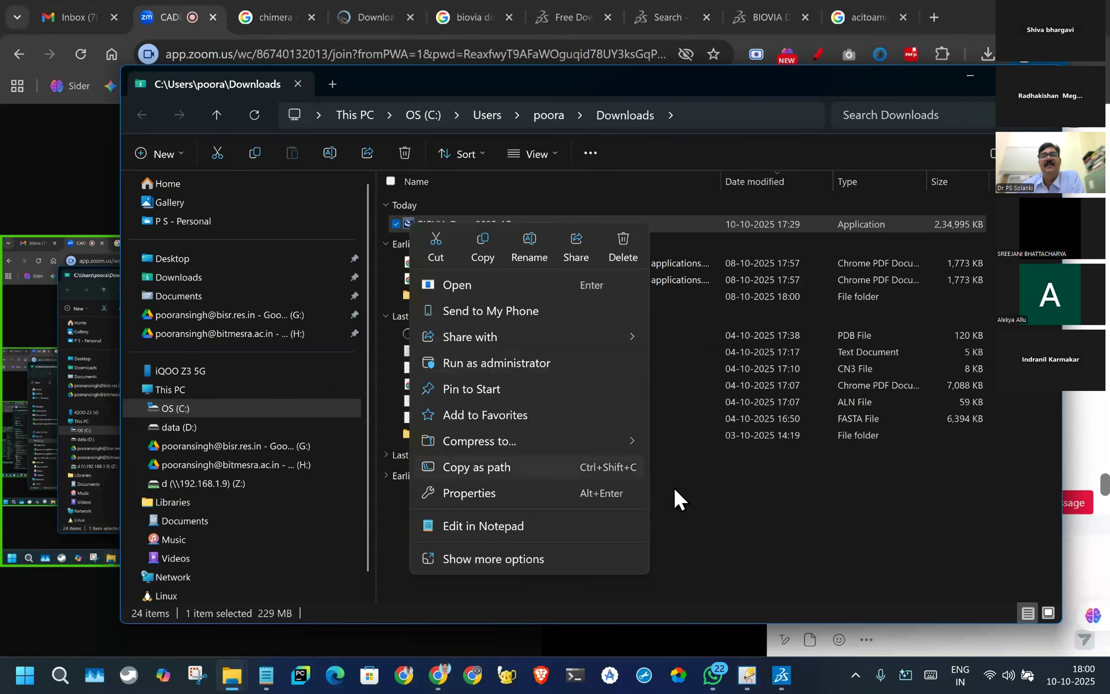
{"action": "left_click", "coordinate": [765, 507]}
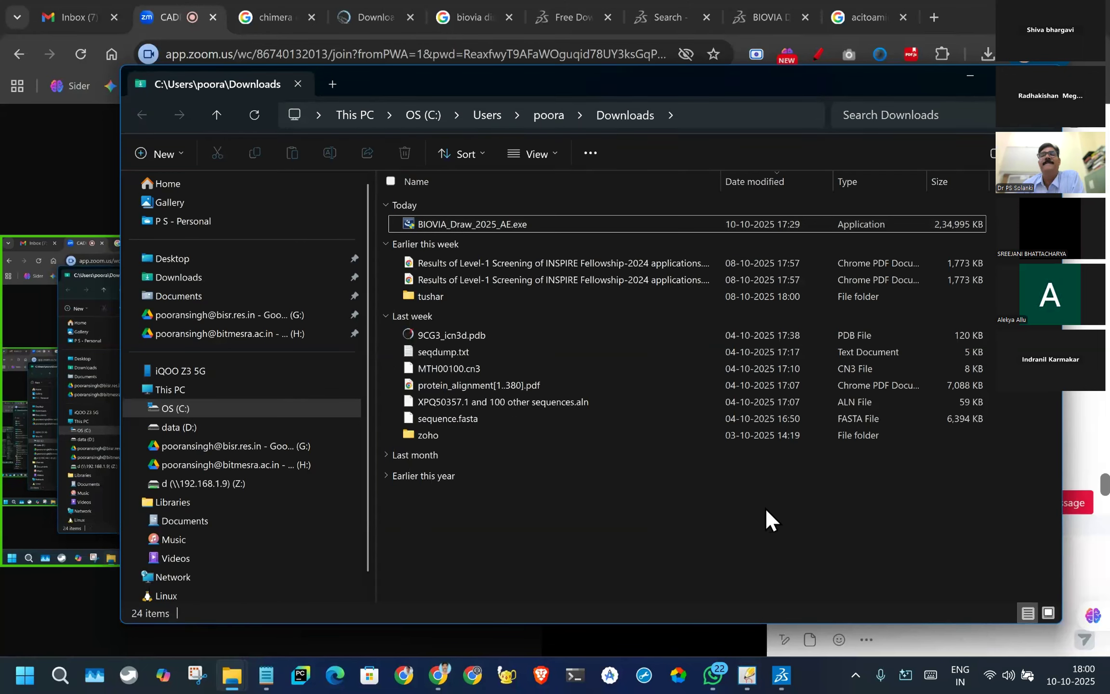
{"action": "left_click", "coordinate": [437, 223]}
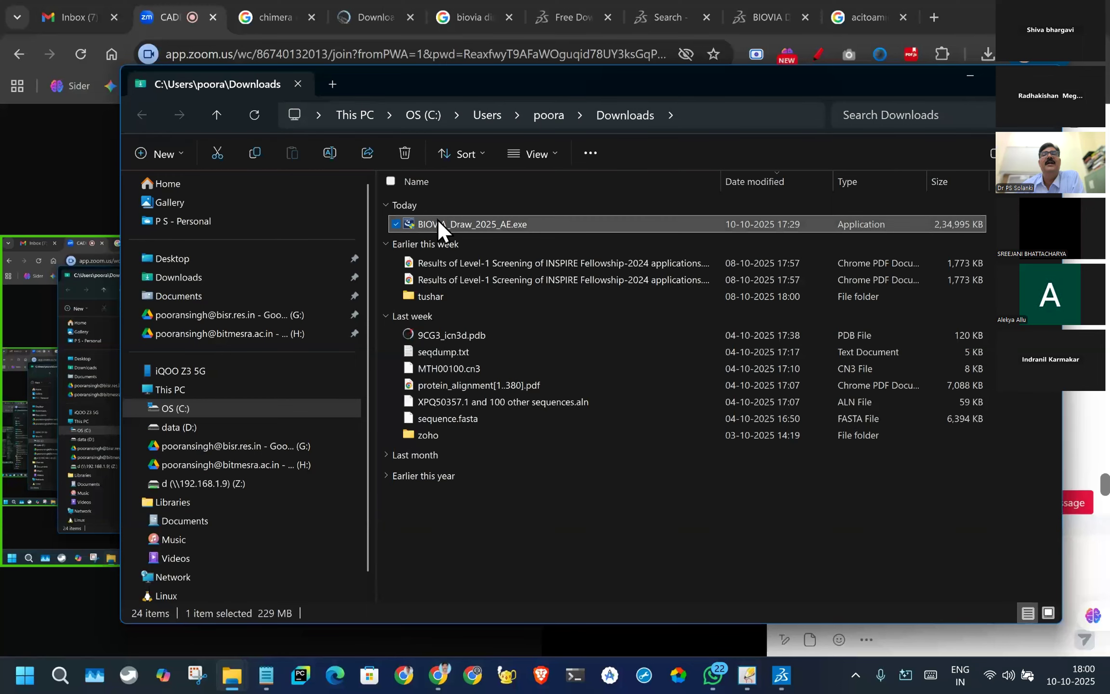
{"action": "left_click", "coordinate": [967, 72]}
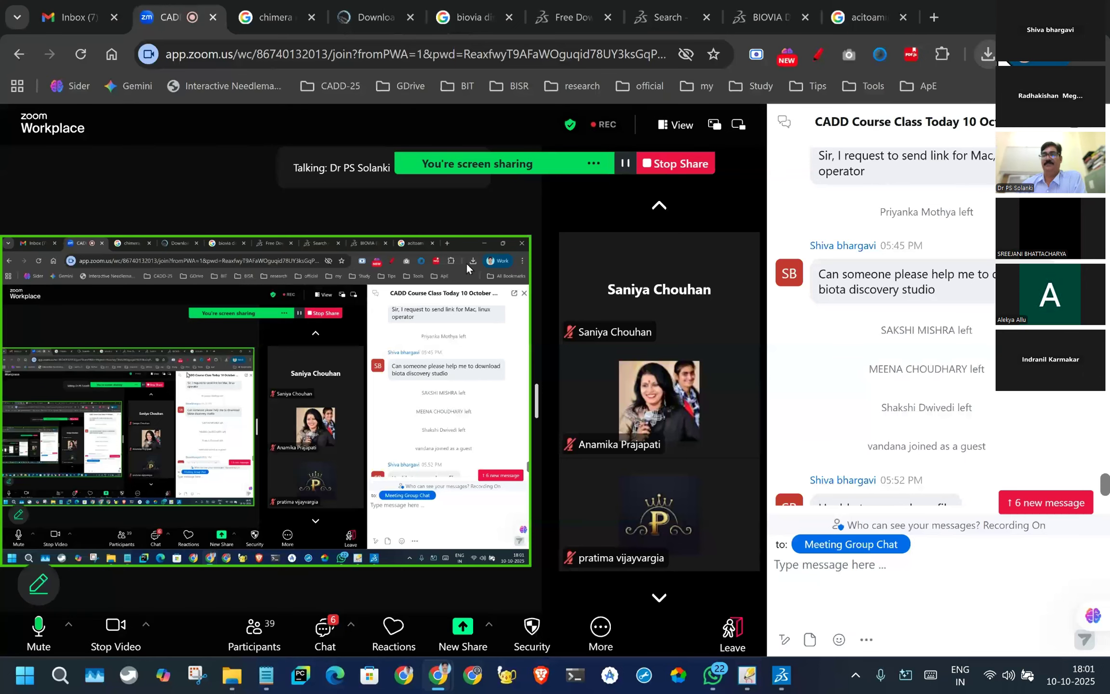
- Open Chrome's full download history and show BIOVIA_Draw_2025_AE.exe in its folder from there
{"action": "left_click", "coordinate": [1095, 54]}
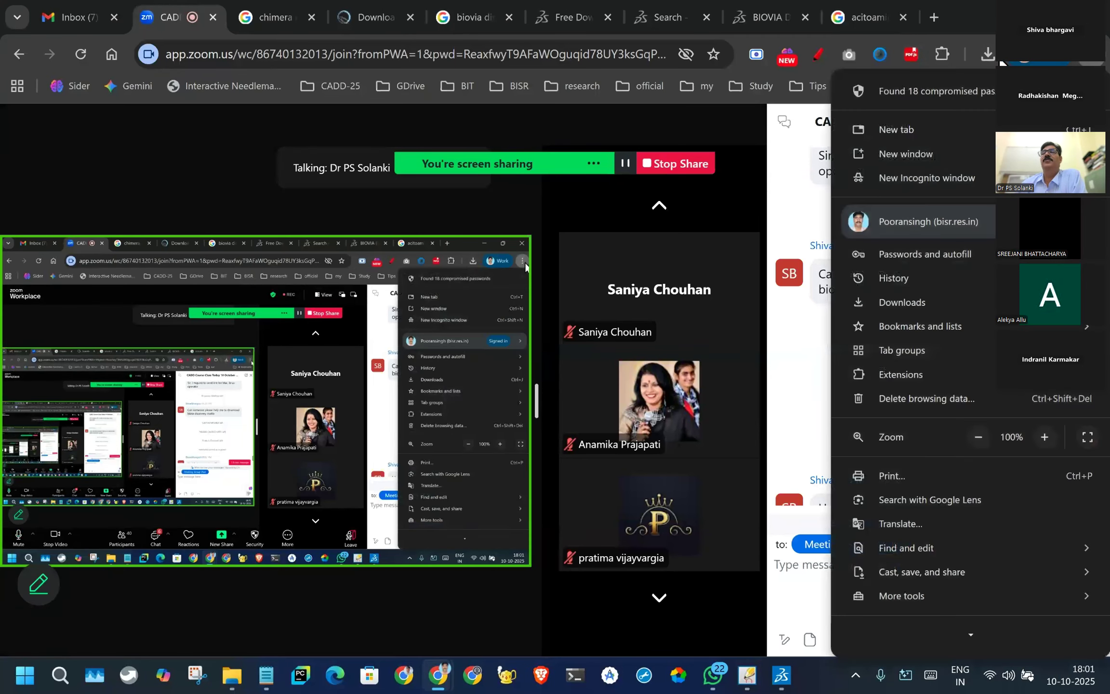
{"action": "left_click", "coordinate": [1094, 57]}
{"action": "left_click", "coordinate": [1095, 56]}
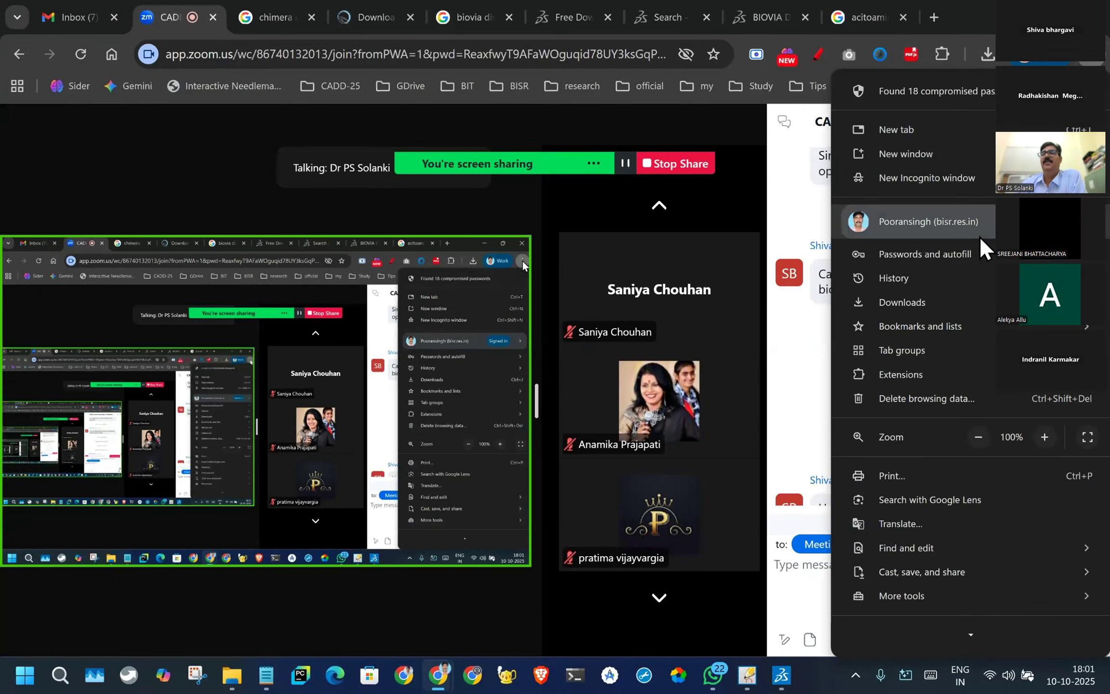
{"action": "left_click", "coordinate": [914, 303]}
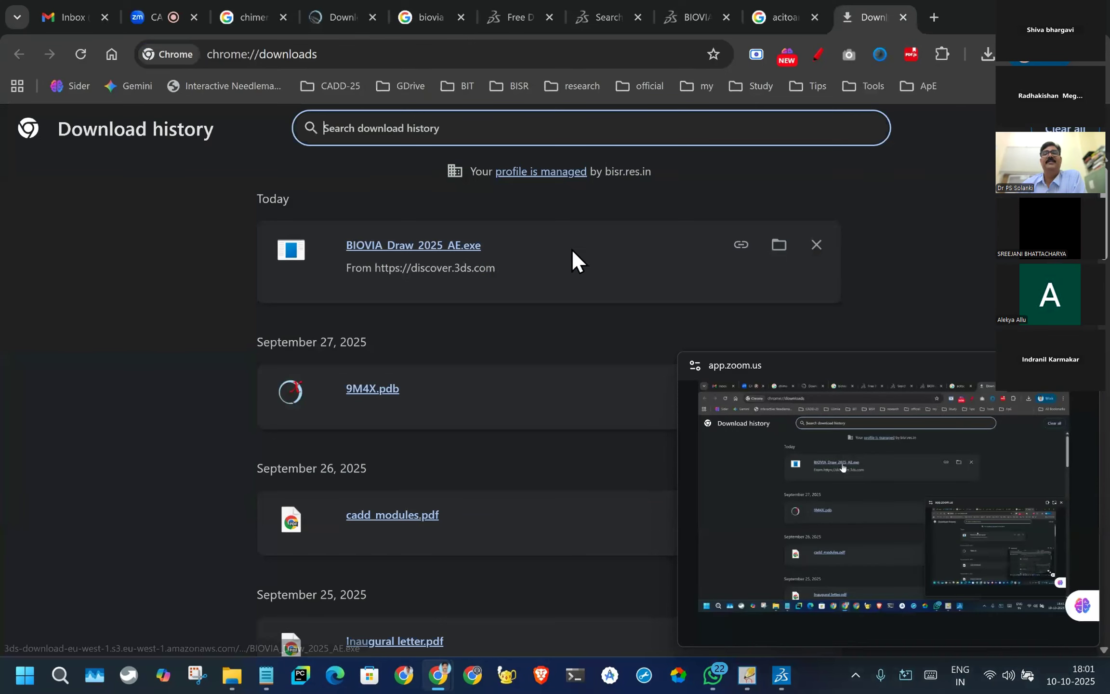
{"action": "left_click", "coordinate": [779, 244]}
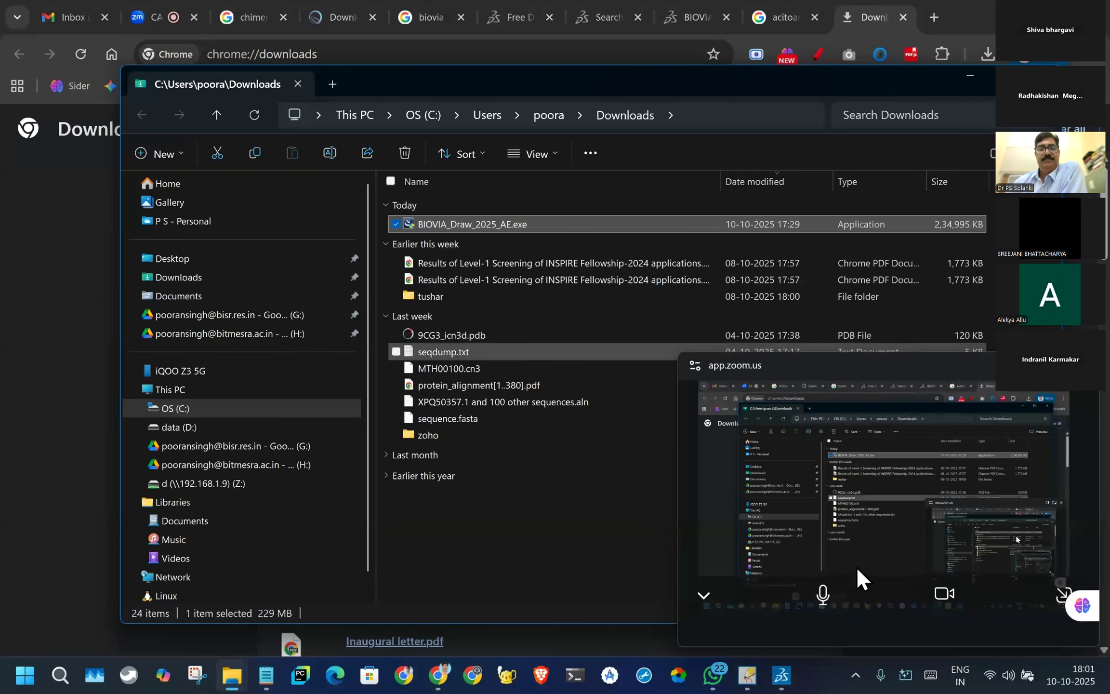
{"action": "mouse_move", "coordinate": [237, 688]}
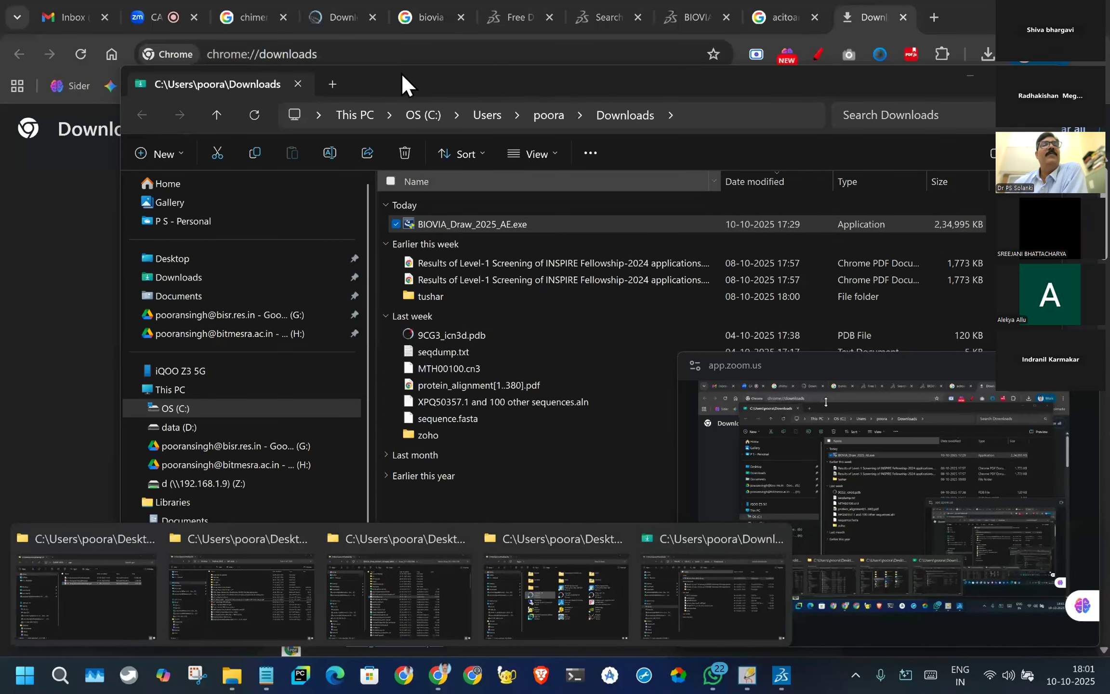
{"action": "left_click", "coordinate": [400, 86]}
{"action": "left_click", "coordinate": [885, 67]}
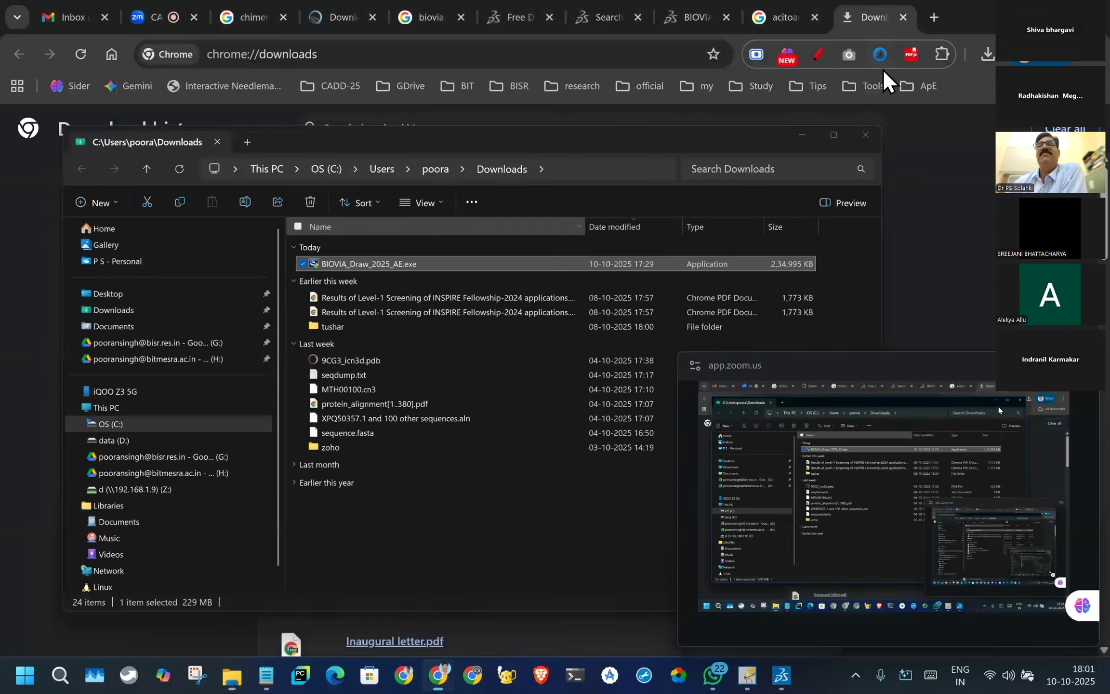
{"action": "left_click", "coordinate": [1021, 17]}
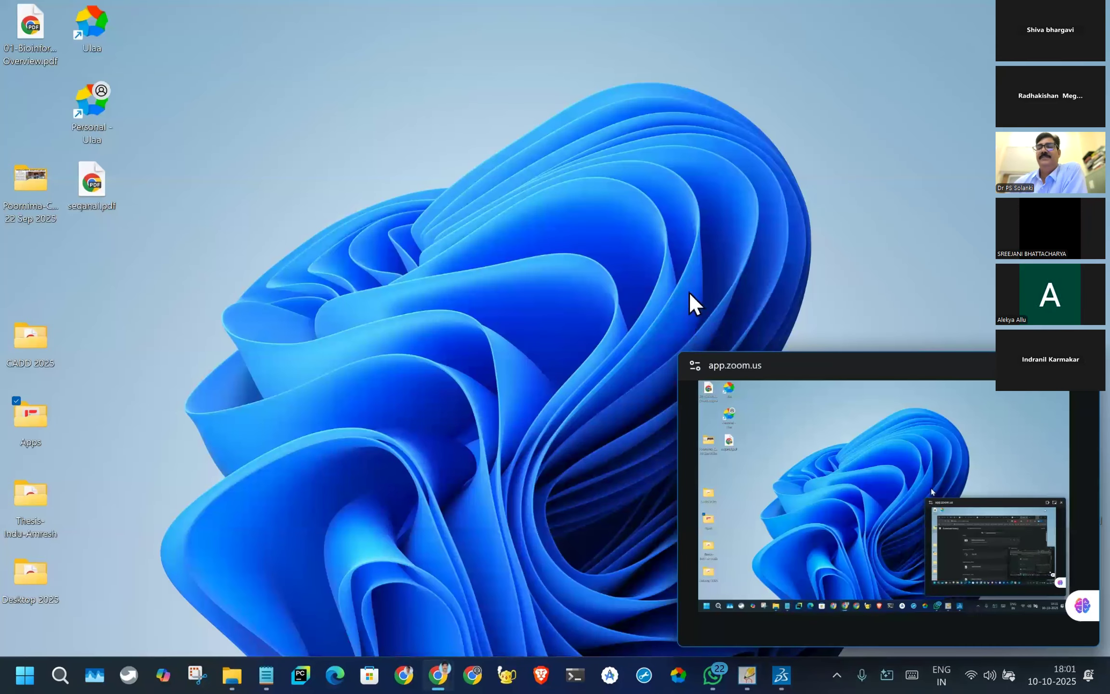
- Return to Chrome's download history, look through the listed downloads, and close the extra blank browser window
{"action": "left_click", "coordinate": [438, 675]}
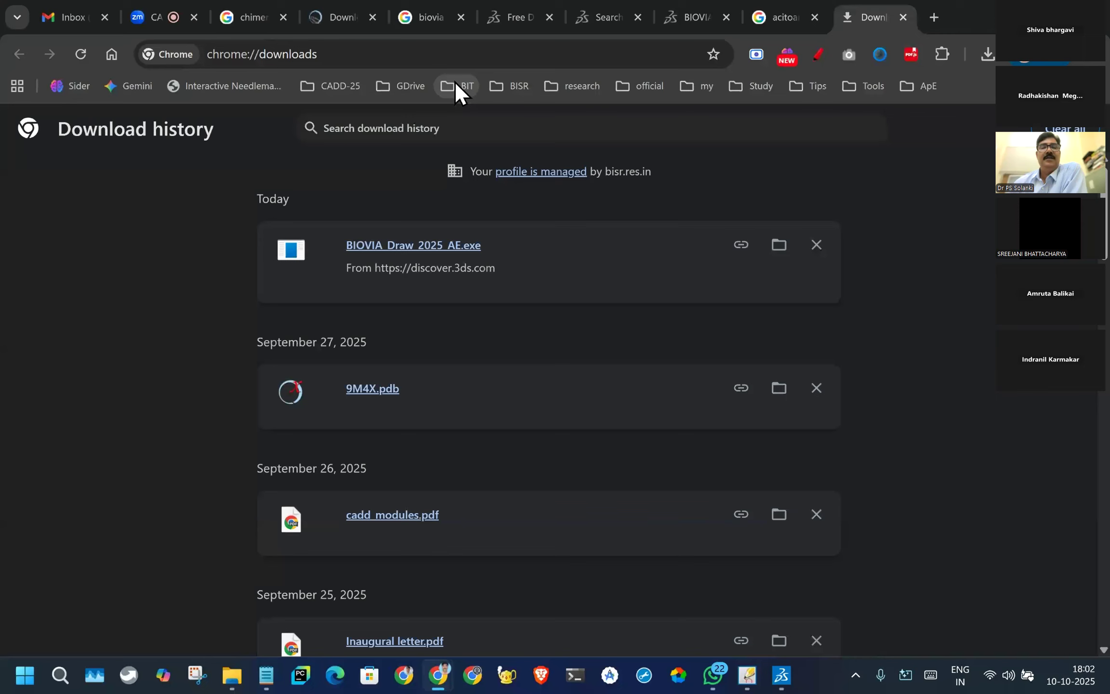
{"action": "scroll", "coordinate": [546, 277], "scroll_direction": "down", "scroll_amount": 3}
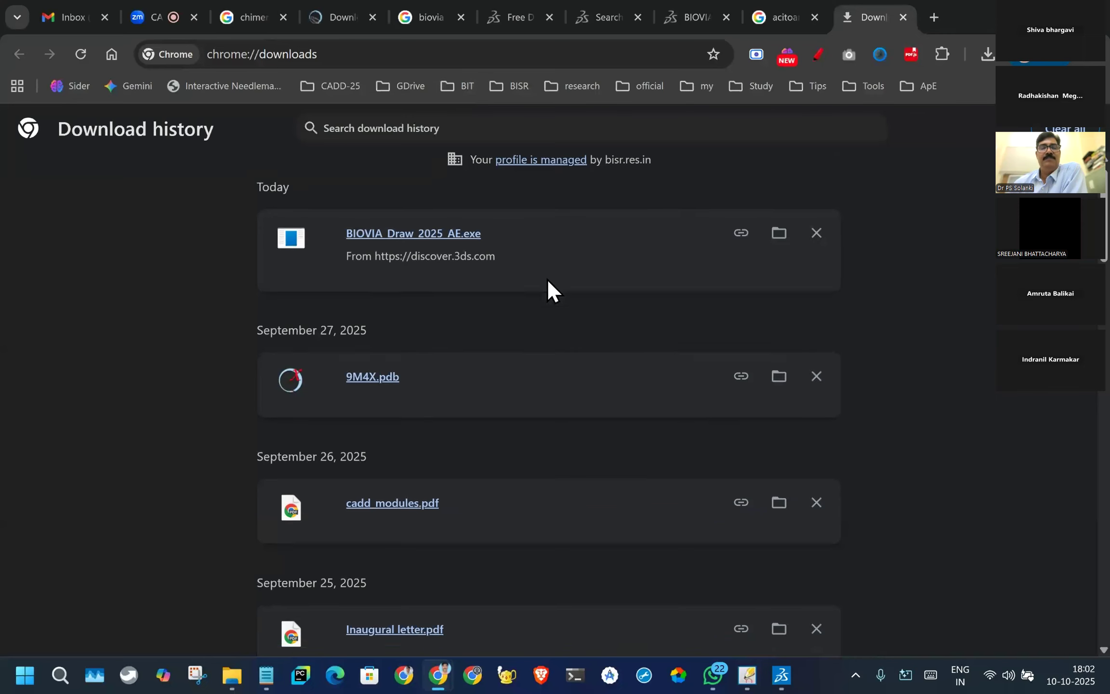
{"action": "scroll", "coordinate": [626, 229], "scroll_direction": "up", "scroll_amount": 3}
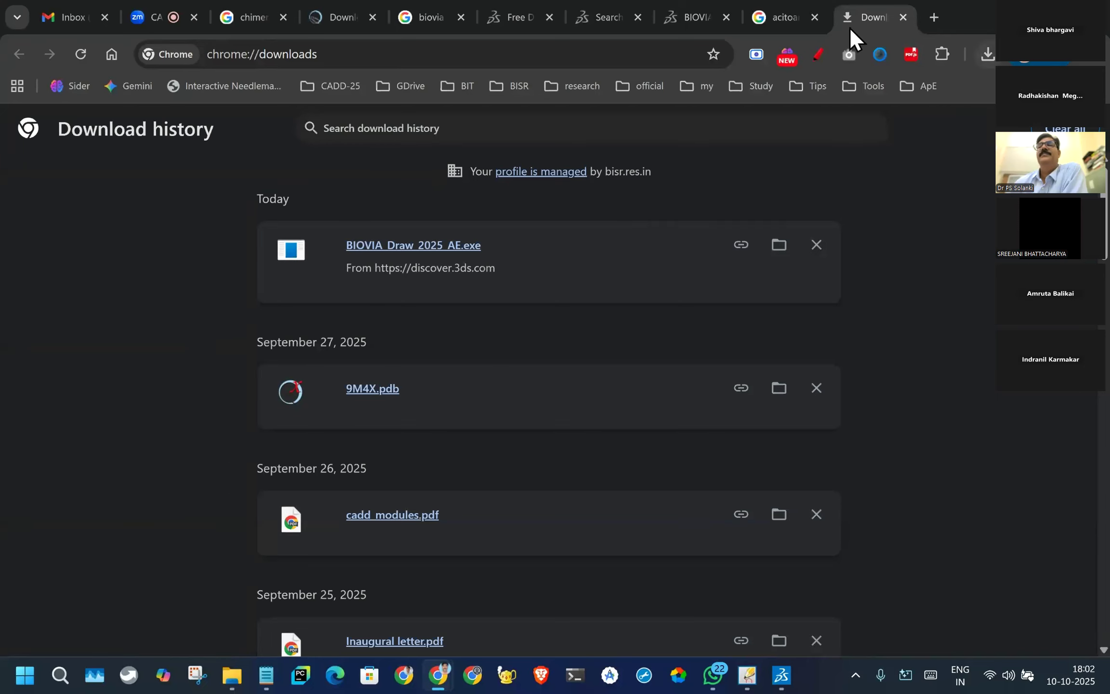
{"action": "mouse_move", "coordinate": [783, 17]}
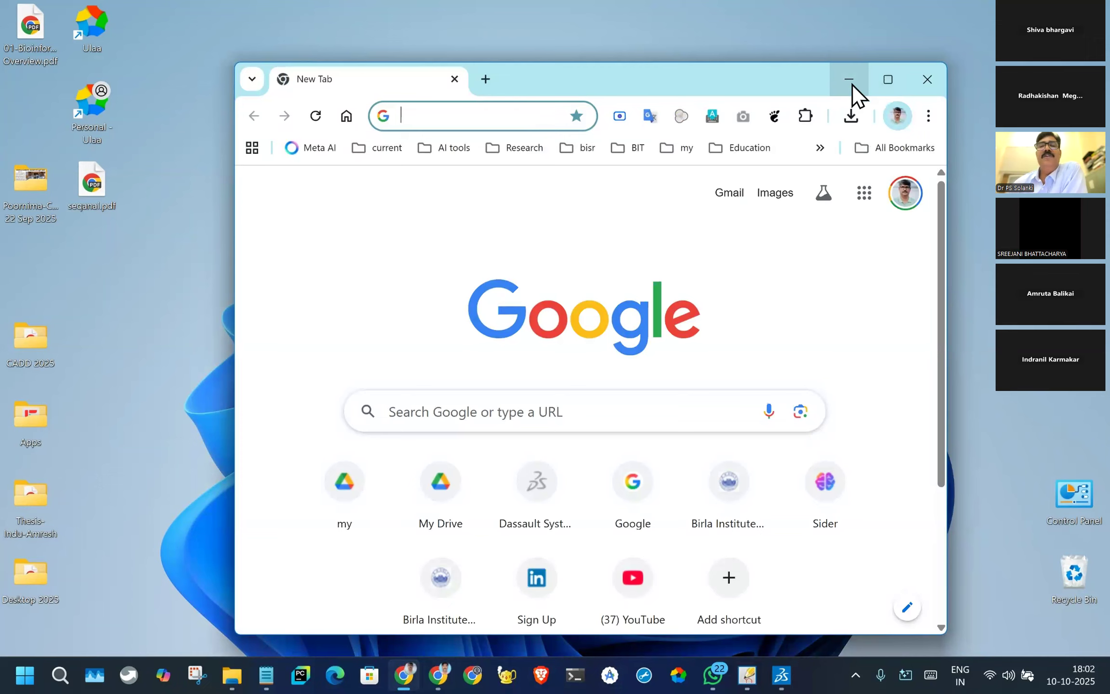
{"action": "left_click", "coordinate": [937, 81]}
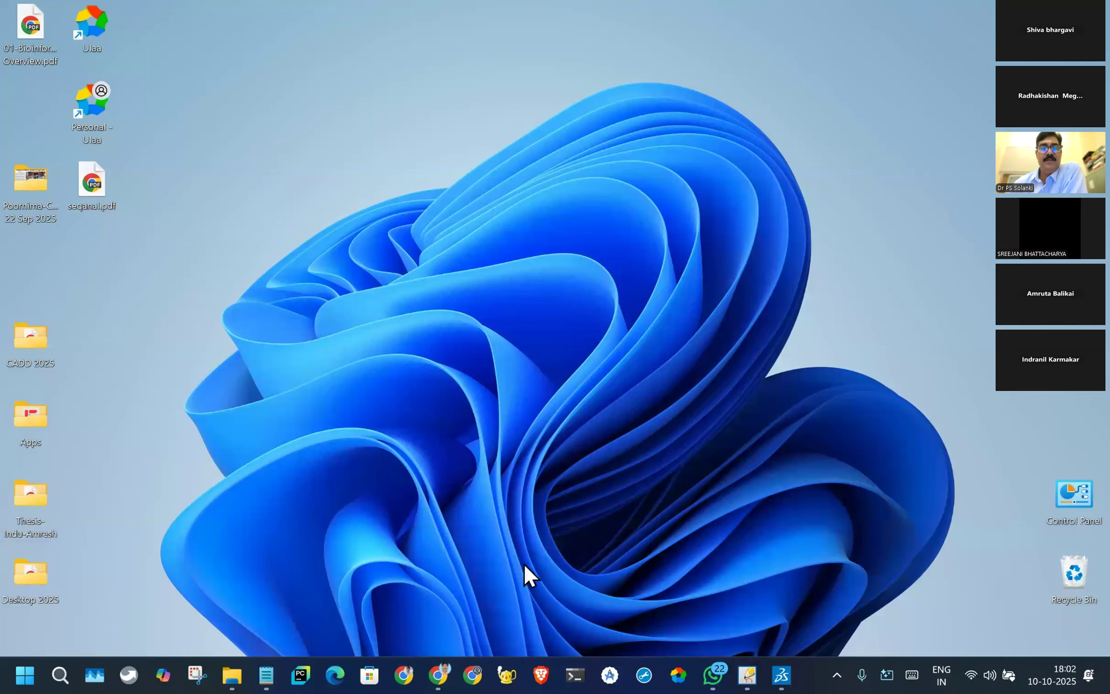
{"action": "mouse_move", "coordinate": [441, 675]}
{"action": "left_click", "coordinate": [393, 624]}
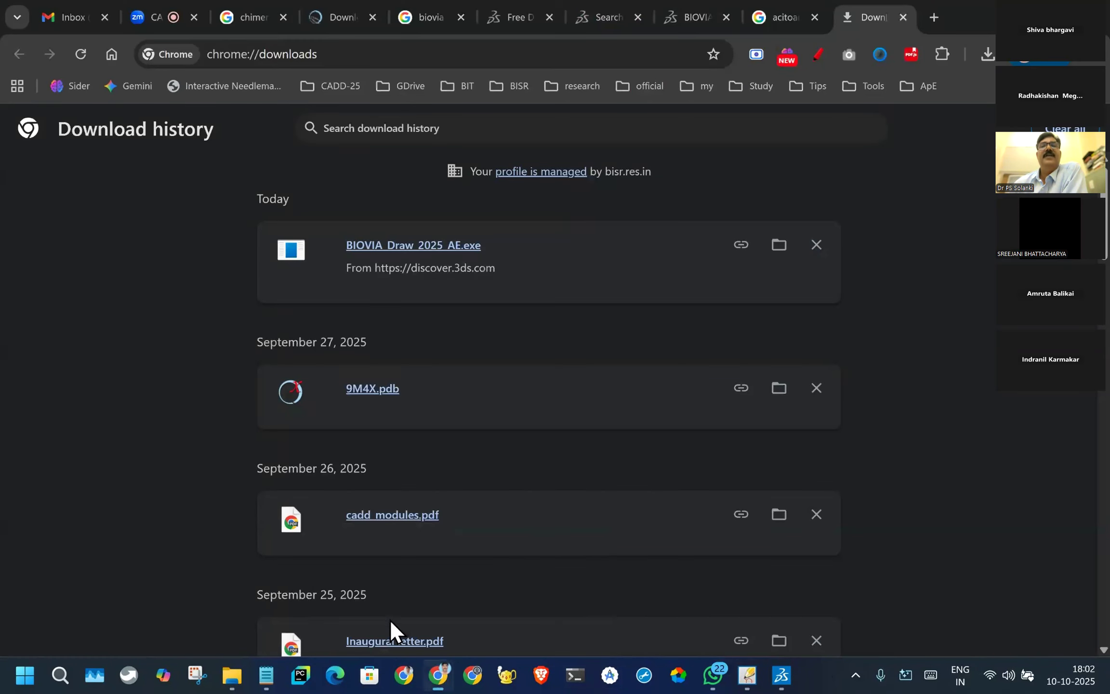
- Accept the terms on the BIOVIA Discovery Studio Visualizer free download page and submit the registration form
{"action": "left_click", "coordinate": [514, 18]}
{"action": "left_click", "coordinate": [549, 166]}
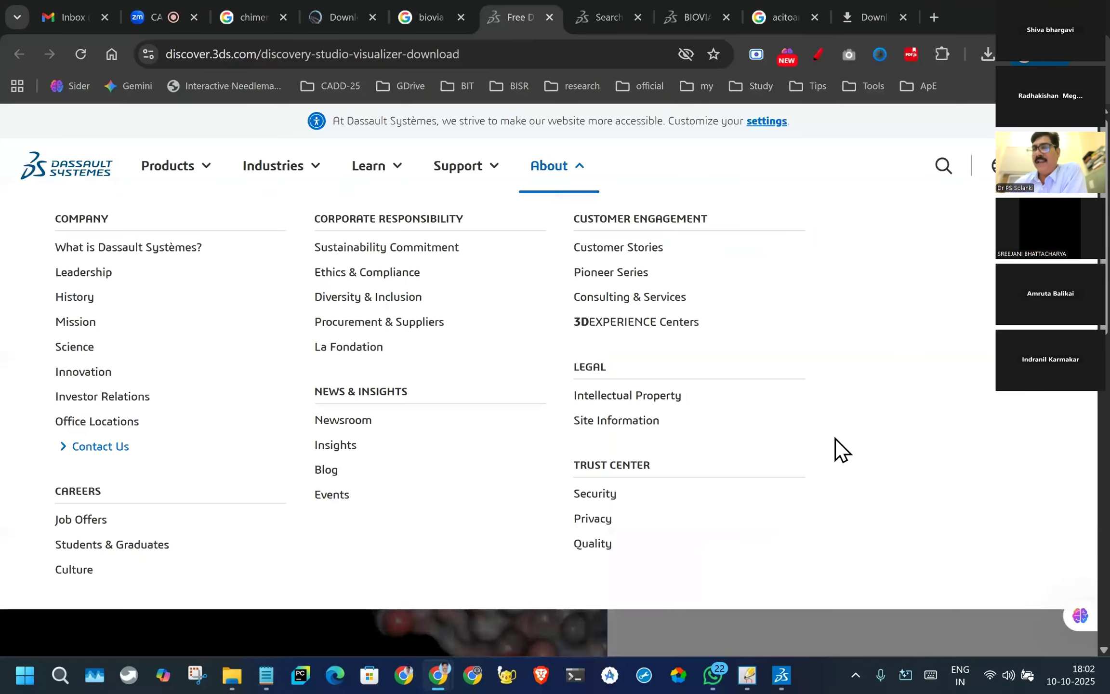
{"action": "left_click", "coordinate": [775, 16]}
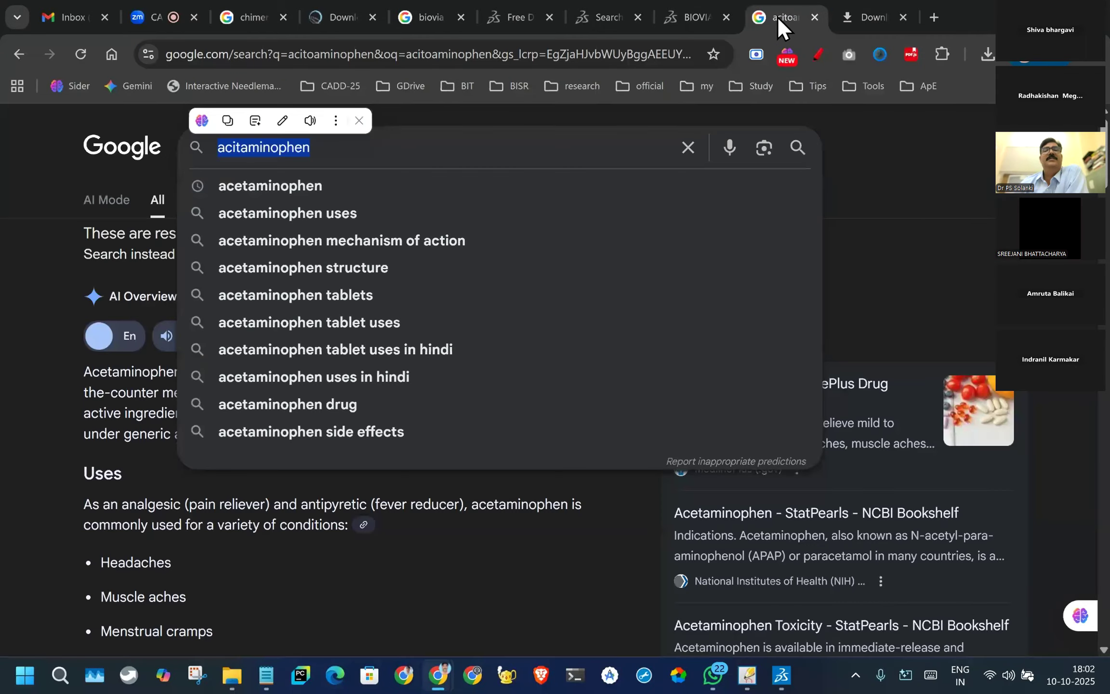
{"action": "left_click", "coordinate": [608, 16]}
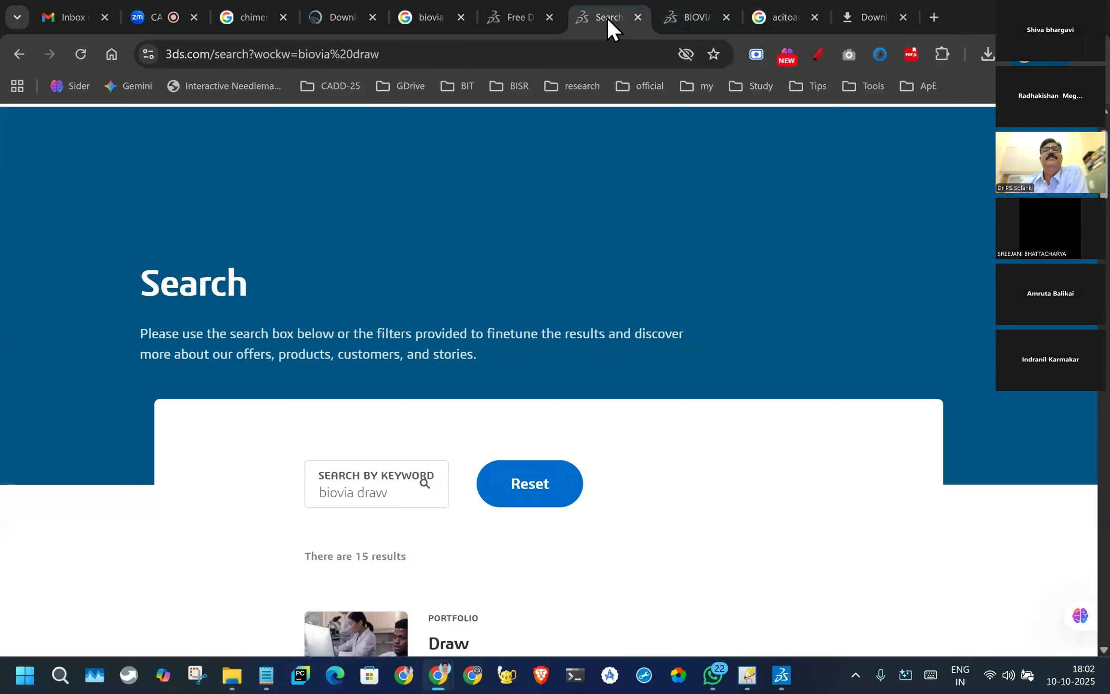
{"action": "left_click", "coordinate": [500, 15]}
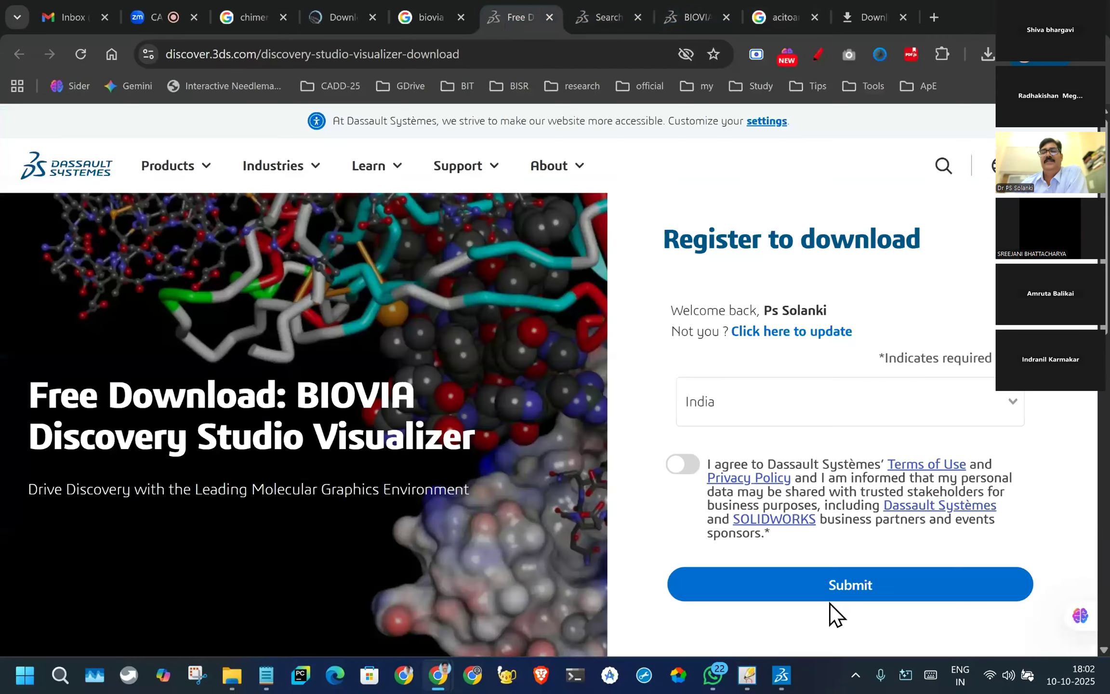
{"action": "left_click", "coordinate": [683, 464]}
{"action": "left_click", "coordinate": [838, 586]}
- Find the client downloads on the thank-you page and start downloading DS Visualizer Client (Linux 64 bit)
{"action": "scroll", "coordinate": [549, 409], "scroll_direction": "down", "scroll_amount": 5}
{"action": "left_click_drag", "start_coordinate": [68, 359], "coordinate": [255, 360]}
{"action": "left_click_drag", "start_coordinate": [530, 358], "coordinate": [672, 362]}
{"action": "left_click", "coordinate": [518, 357]}
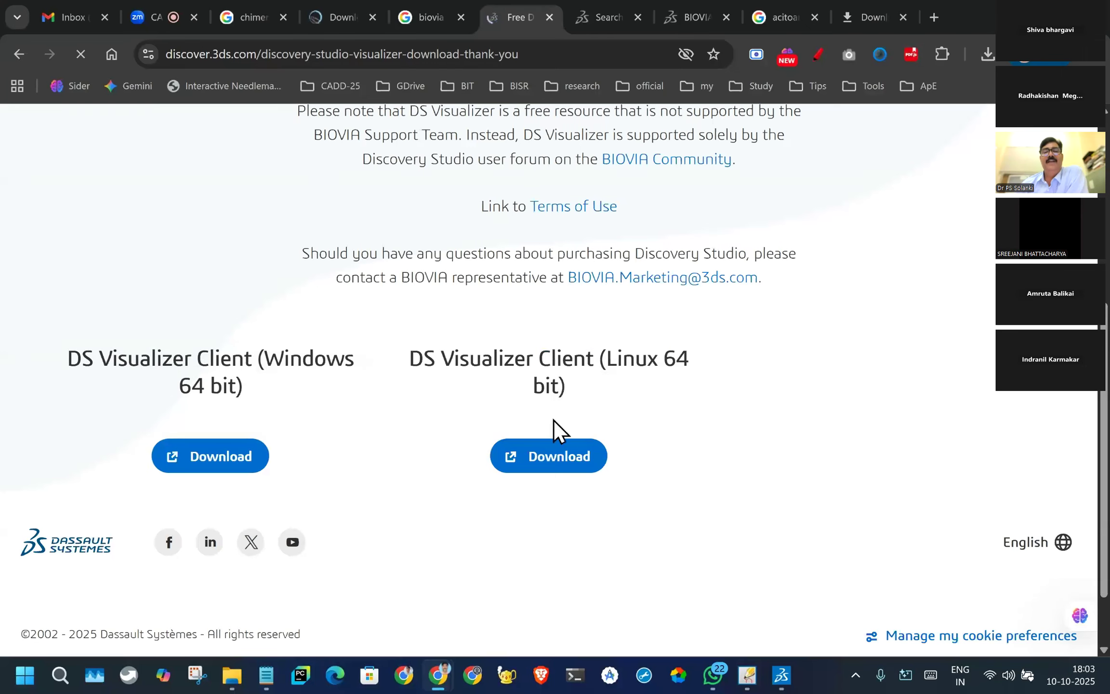
{"action": "left_click", "coordinate": [555, 460]}
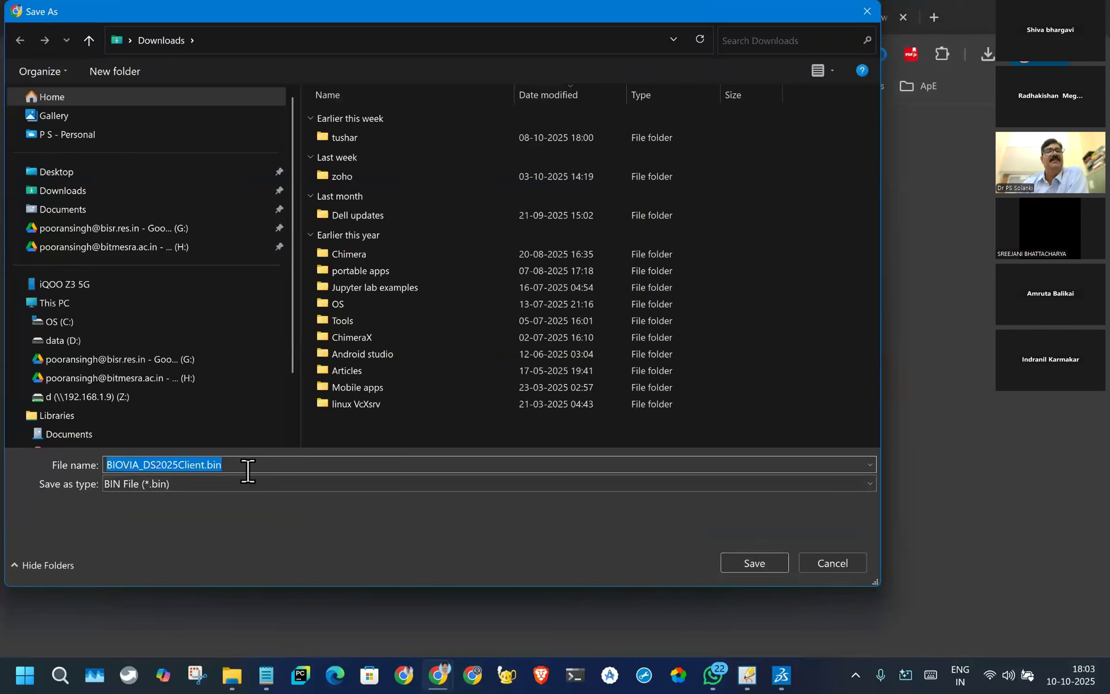
- Create a folder named Biovia in Downloads and save BIOVIA_DS2025Client.bin in it
{"action": "left_click", "coordinate": [115, 72]}
{"action": "type", "text": "bIOVIA"}
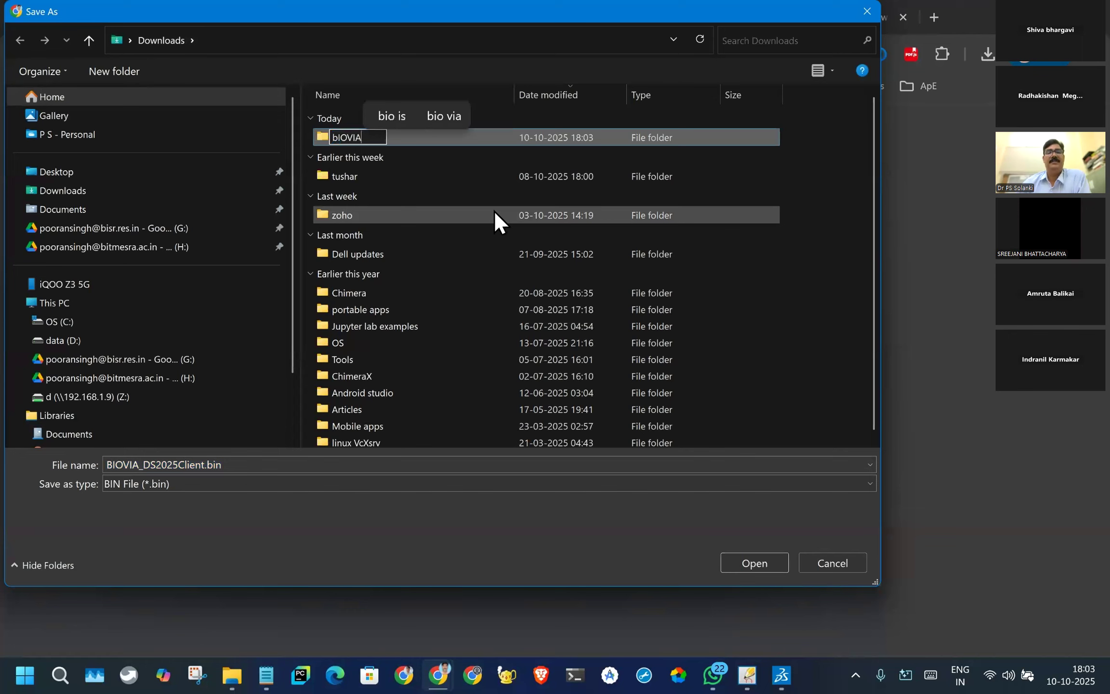
{"action": "key", "text": "BackSpace"}
{"action": "key", "text": "BackSpace"}
{"action": "key", "text": "BackSpace"}
{"action": "key", "text": "BackSpace"}
{"action": "key", "text": "BackSpace"}
{"action": "key", "text": "BackSpace"}
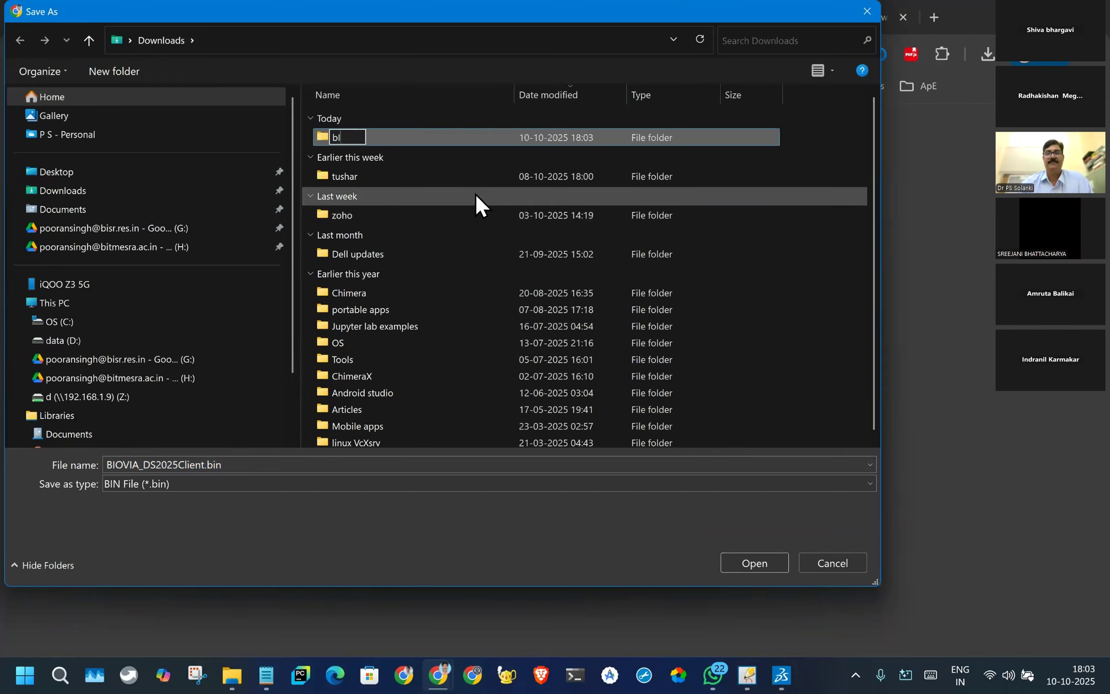
{"action": "type", "text": "Bo"}
{"action": "key", "text": "BackSpace"}
{"action": "type", "text": "iovia"}
{"action": "key", "text": "Return"}
{"action": "left_click", "coordinate": [755, 563]}
- Open a Windows PowerShell terminal and position its window on the desktop
{"action": "left_click", "coordinate": [575, 675]}
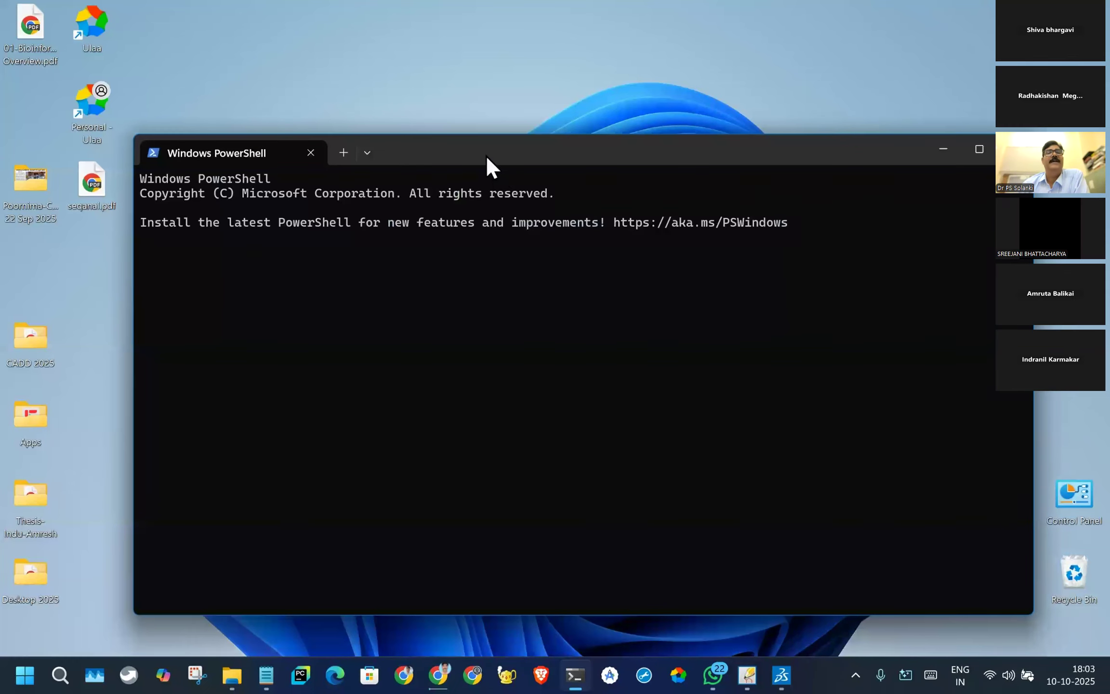
{"action": "left_click_drag", "start_coordinate": [485, 154], "coordinate": [428, 118]}
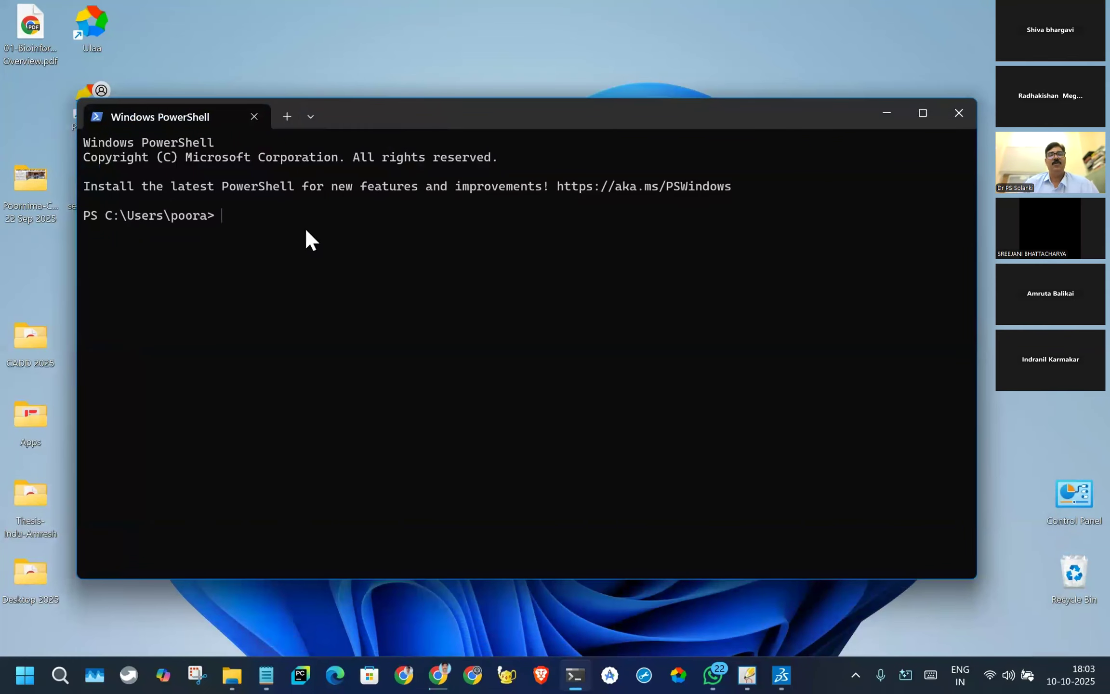